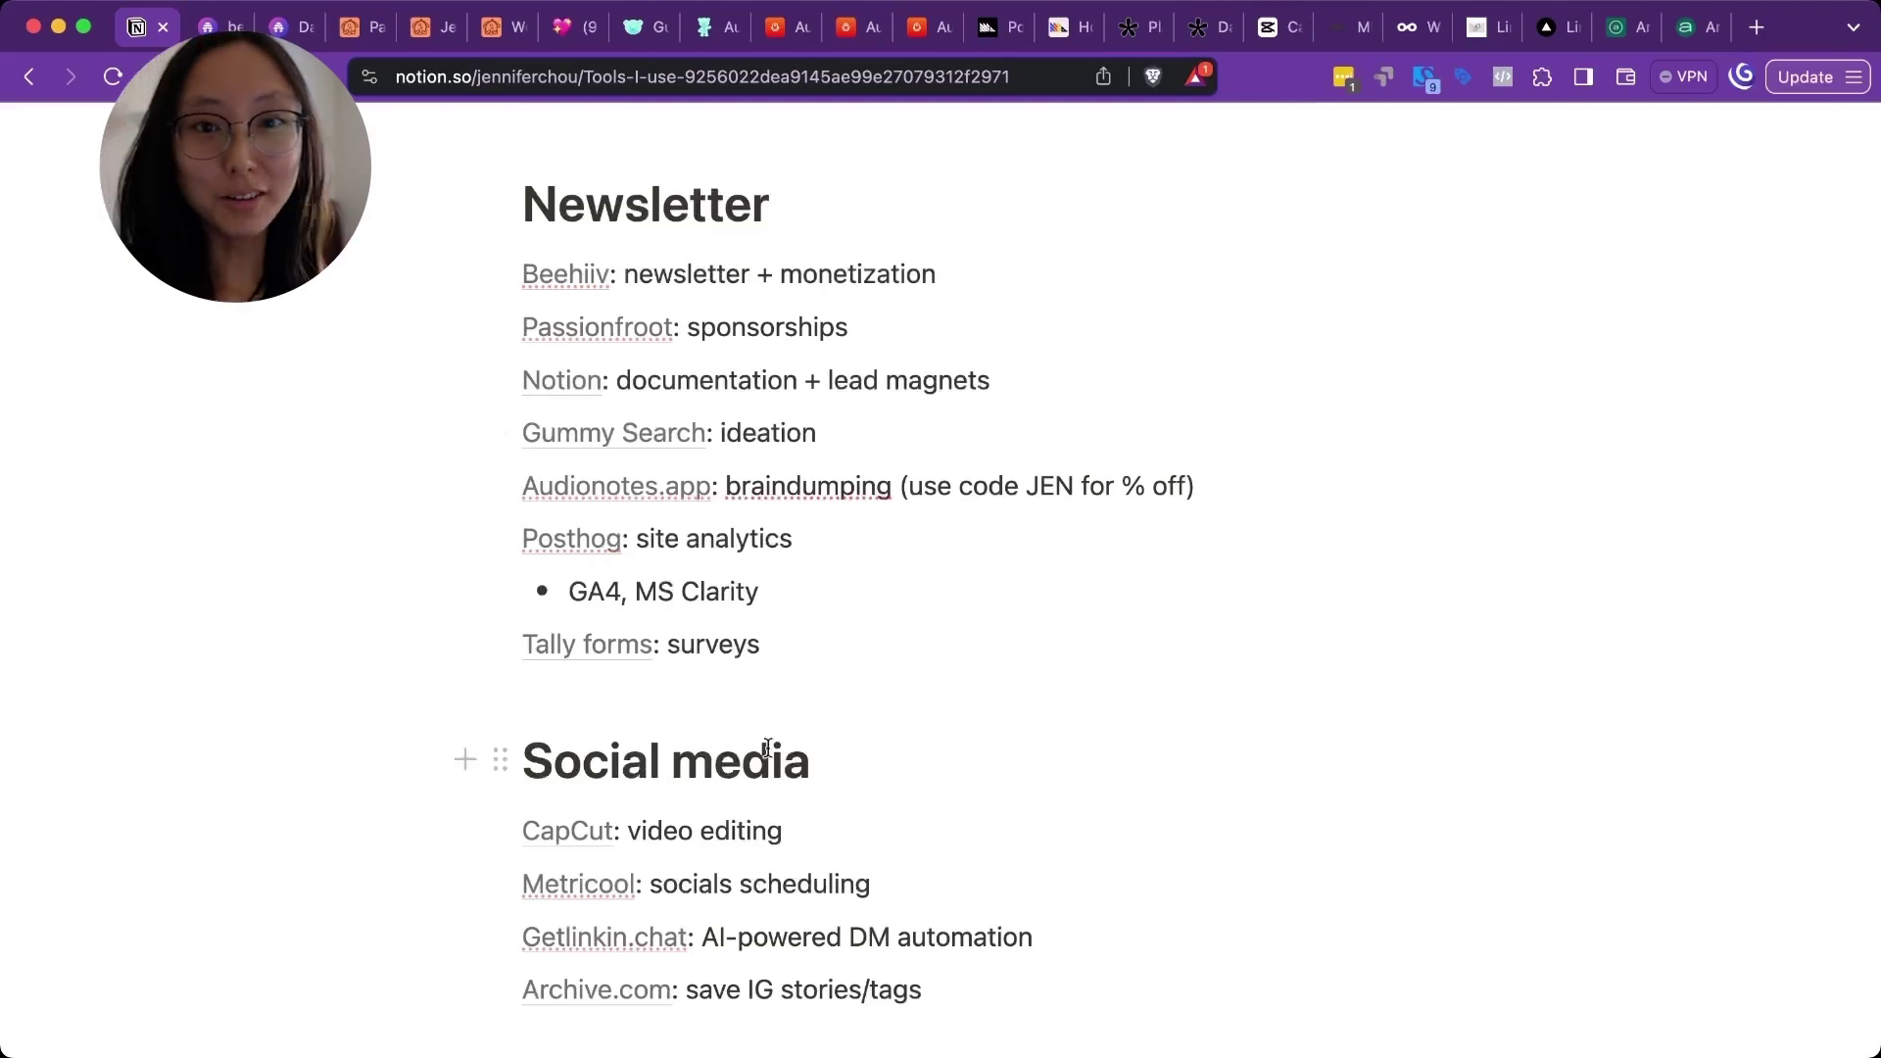
# Scroll the beehiiv homepage to the Featured In logos, then show the dashboard with 11,486 subscribers
pyautogui.press('super+2')
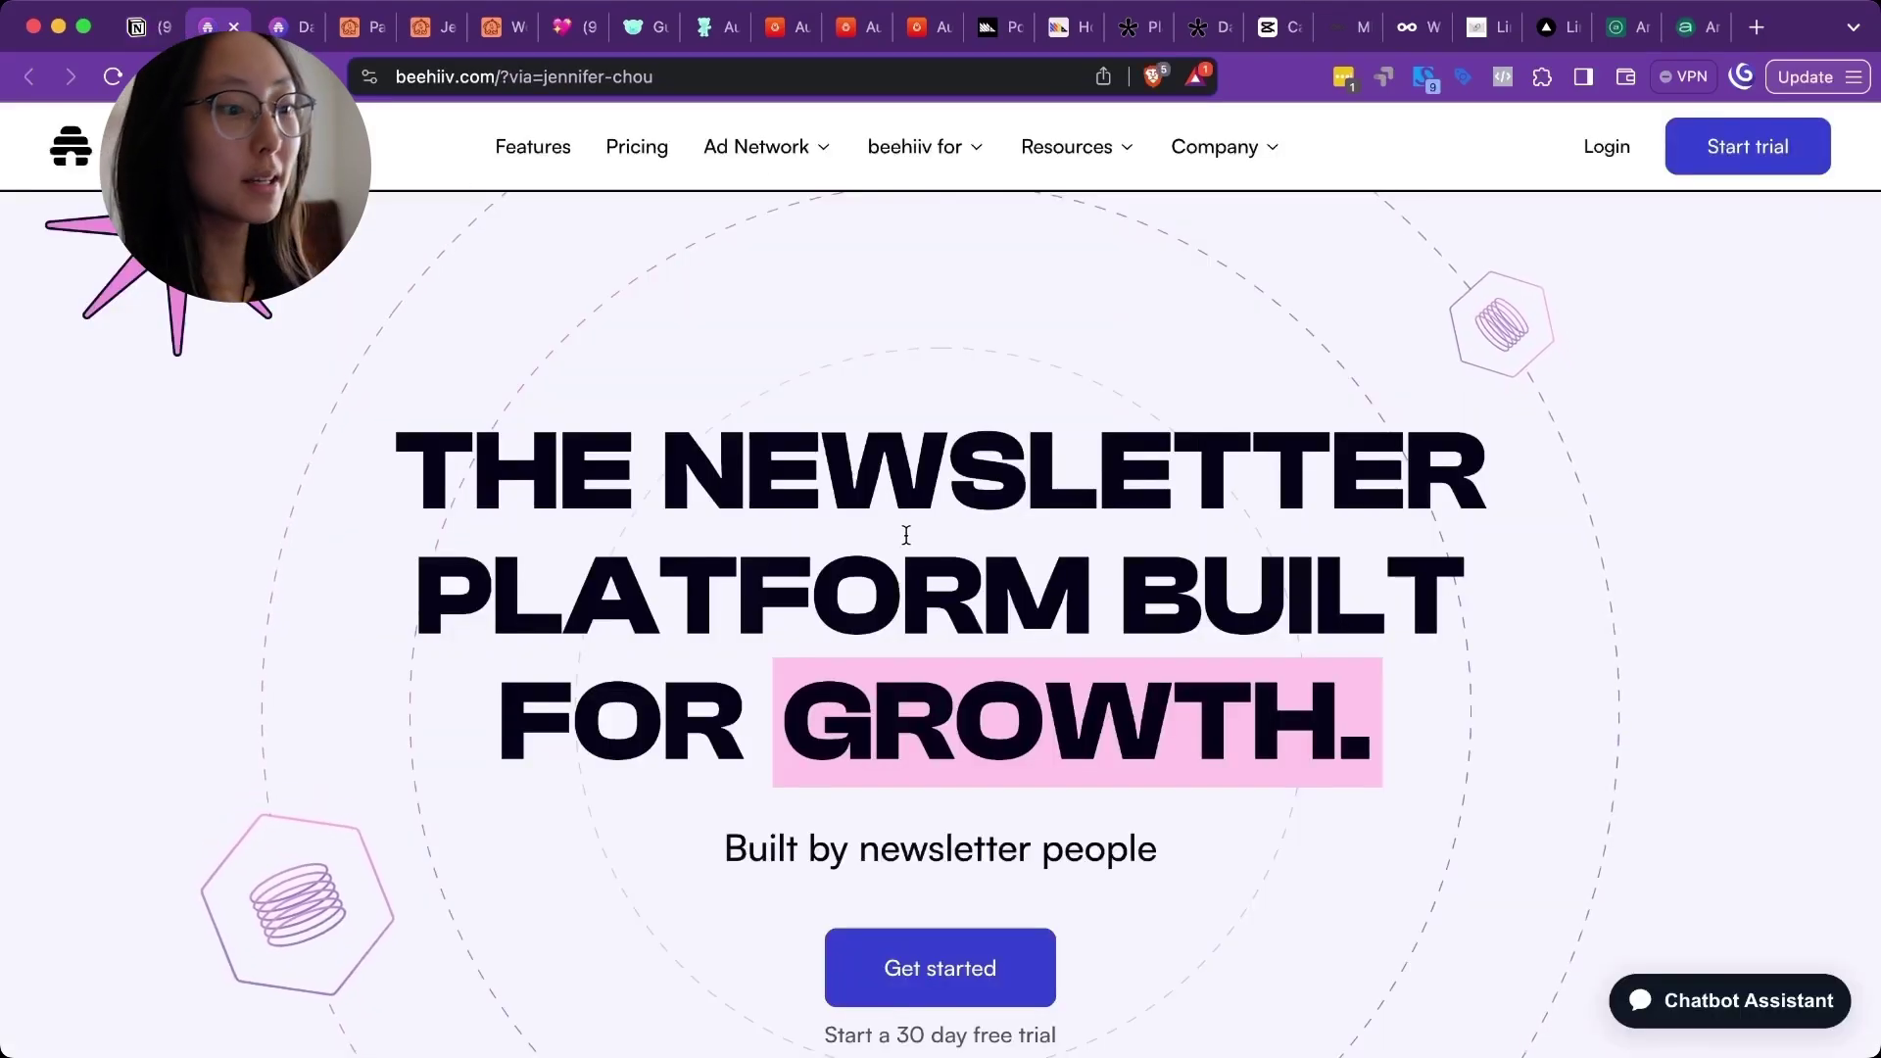
pyautogui.scroll(-9, 904, 535)
pyautogui.scroll(-15, 905, 536)
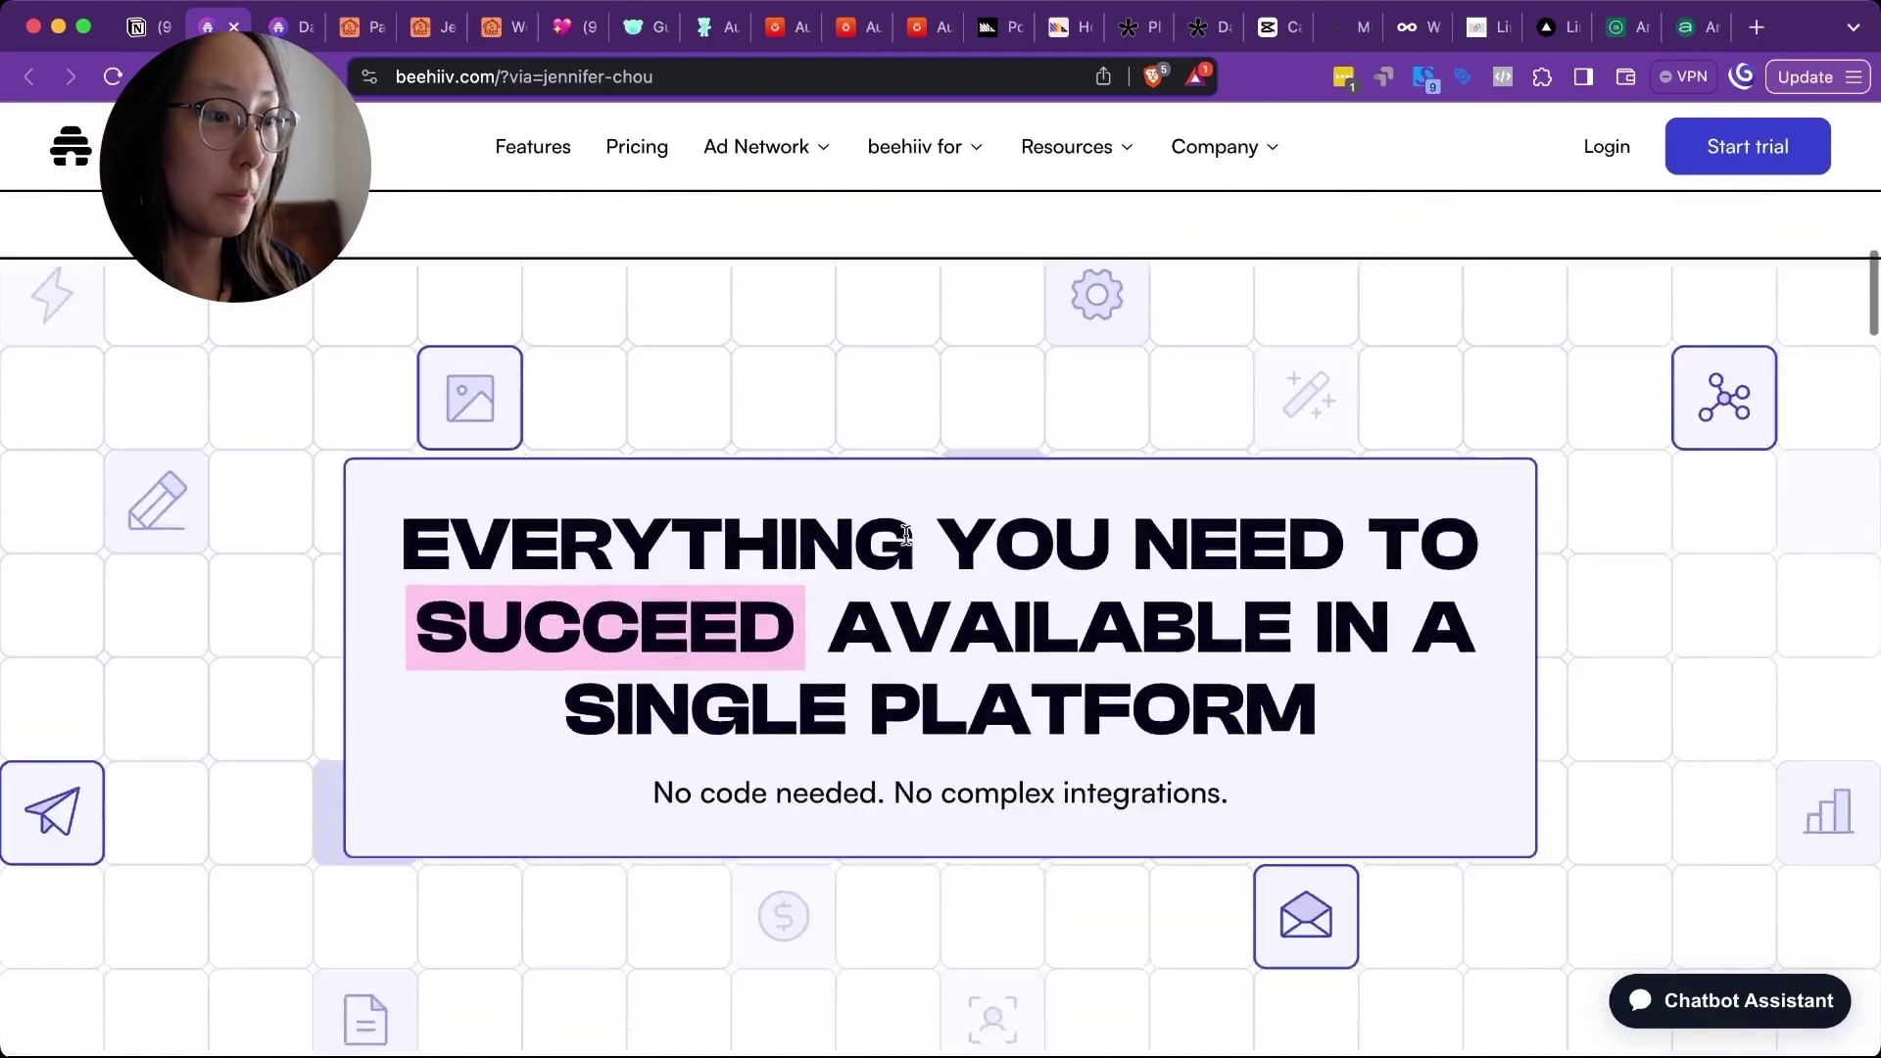
pyautogui.scroll(-12, 906, 535)
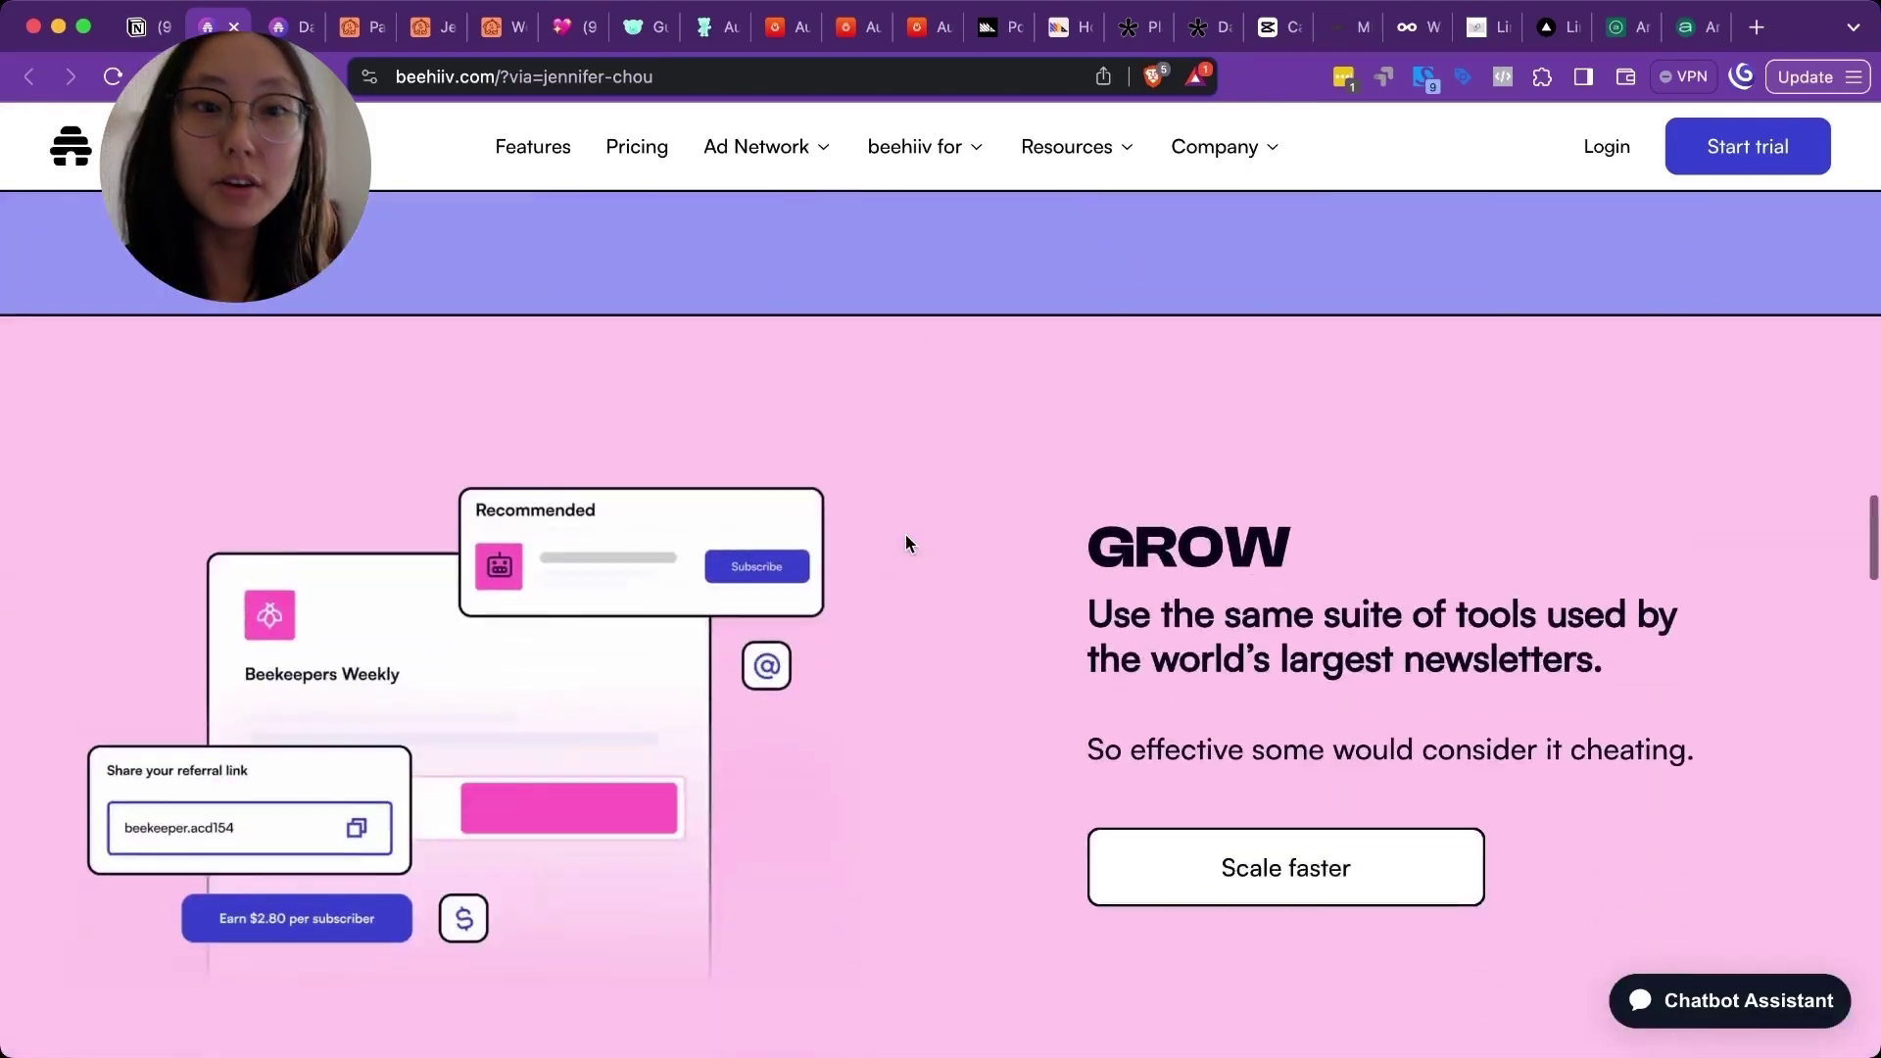
pyautogui.scroll(-5, 394, 279)
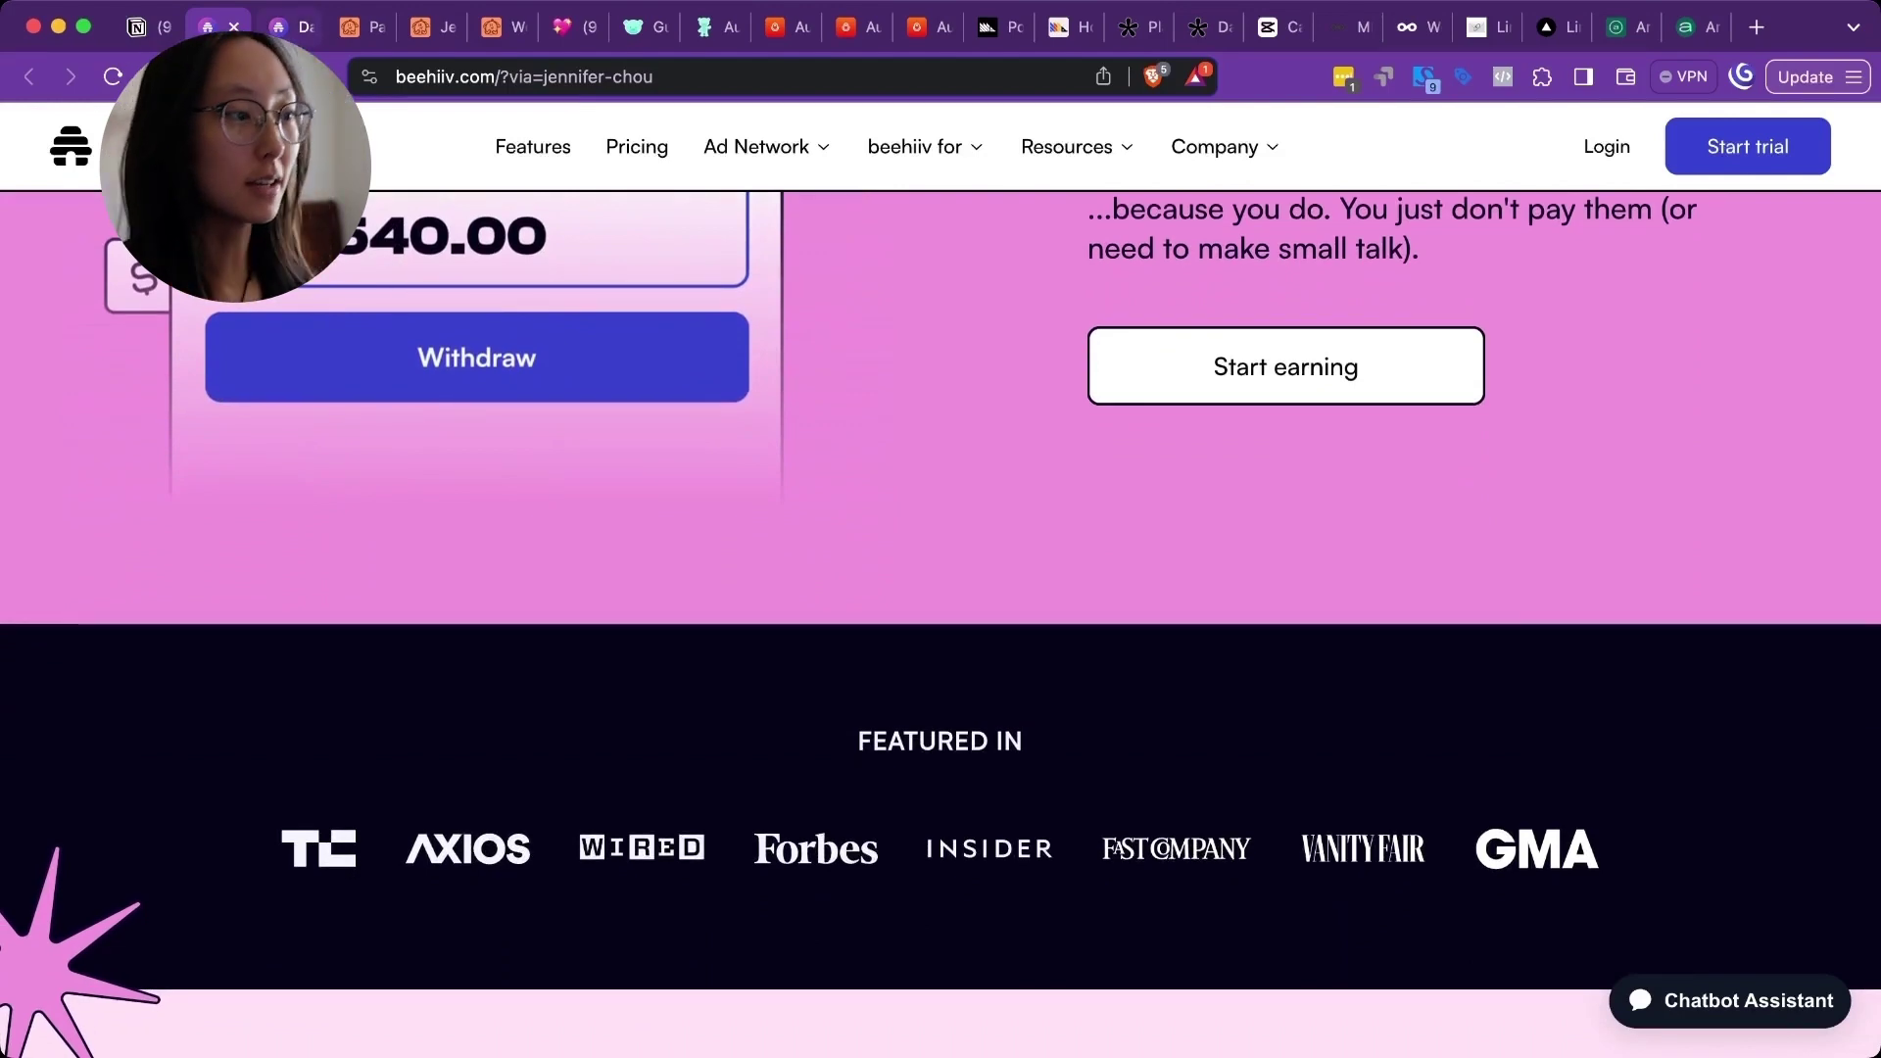
pyautogui.hotkey('ctrl', 'Tab')
# Set the dashboard stats range to Year to date (47.8% open rate, 9.9% click rate)
pyautogui.moveTo(576, 486)
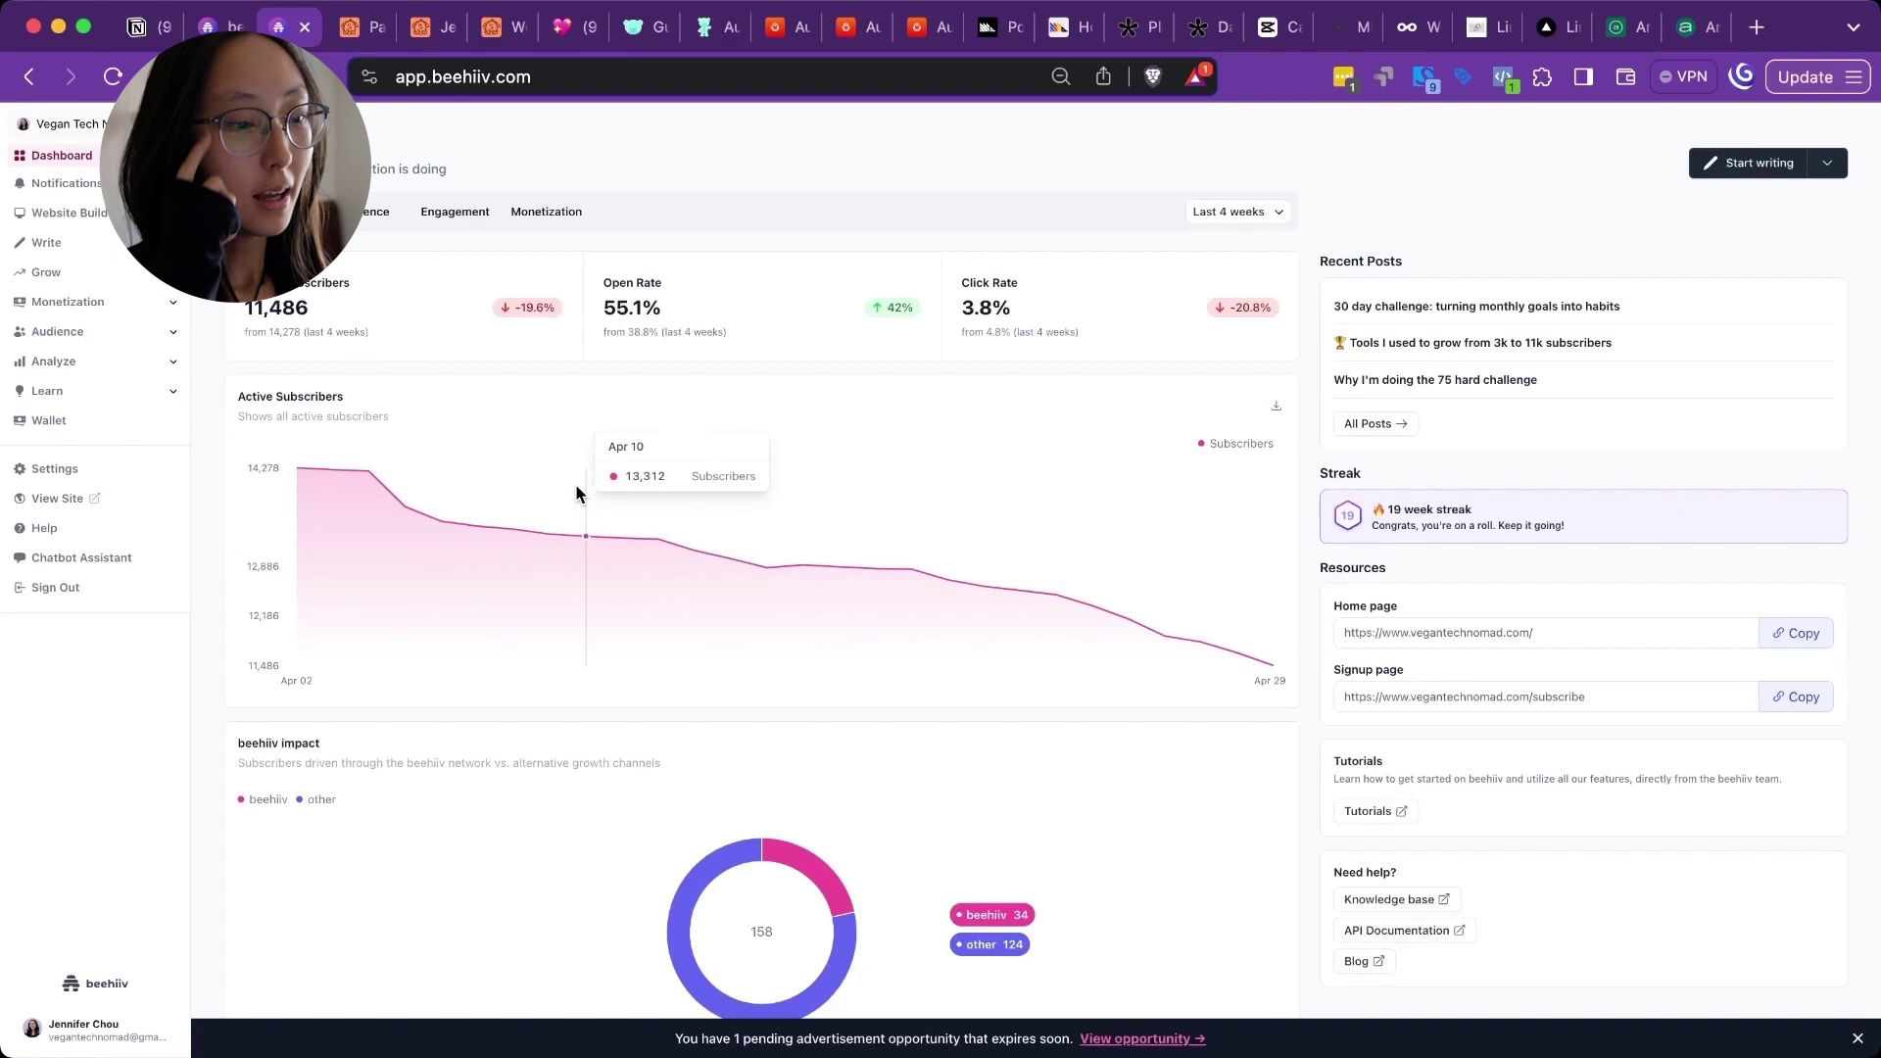
pyautogui.click(1264, 212)
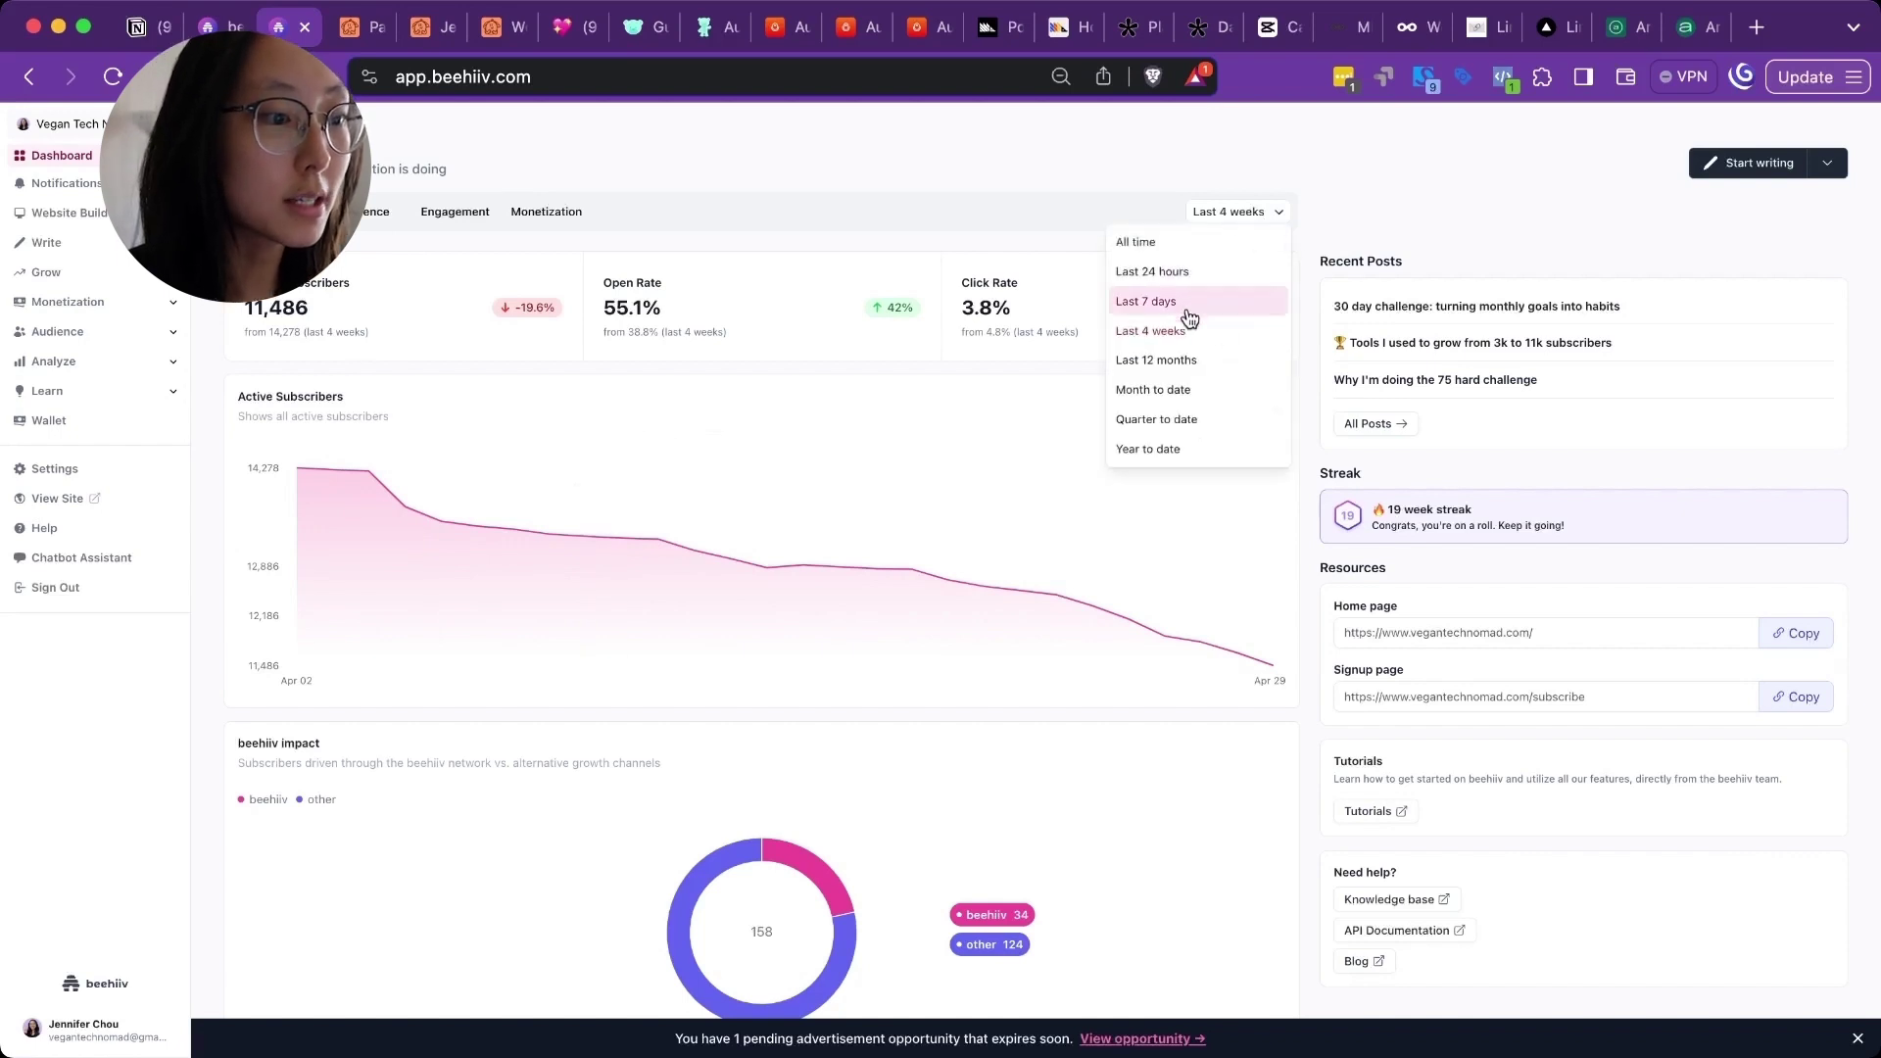
pyautogui.click(1176, 448)
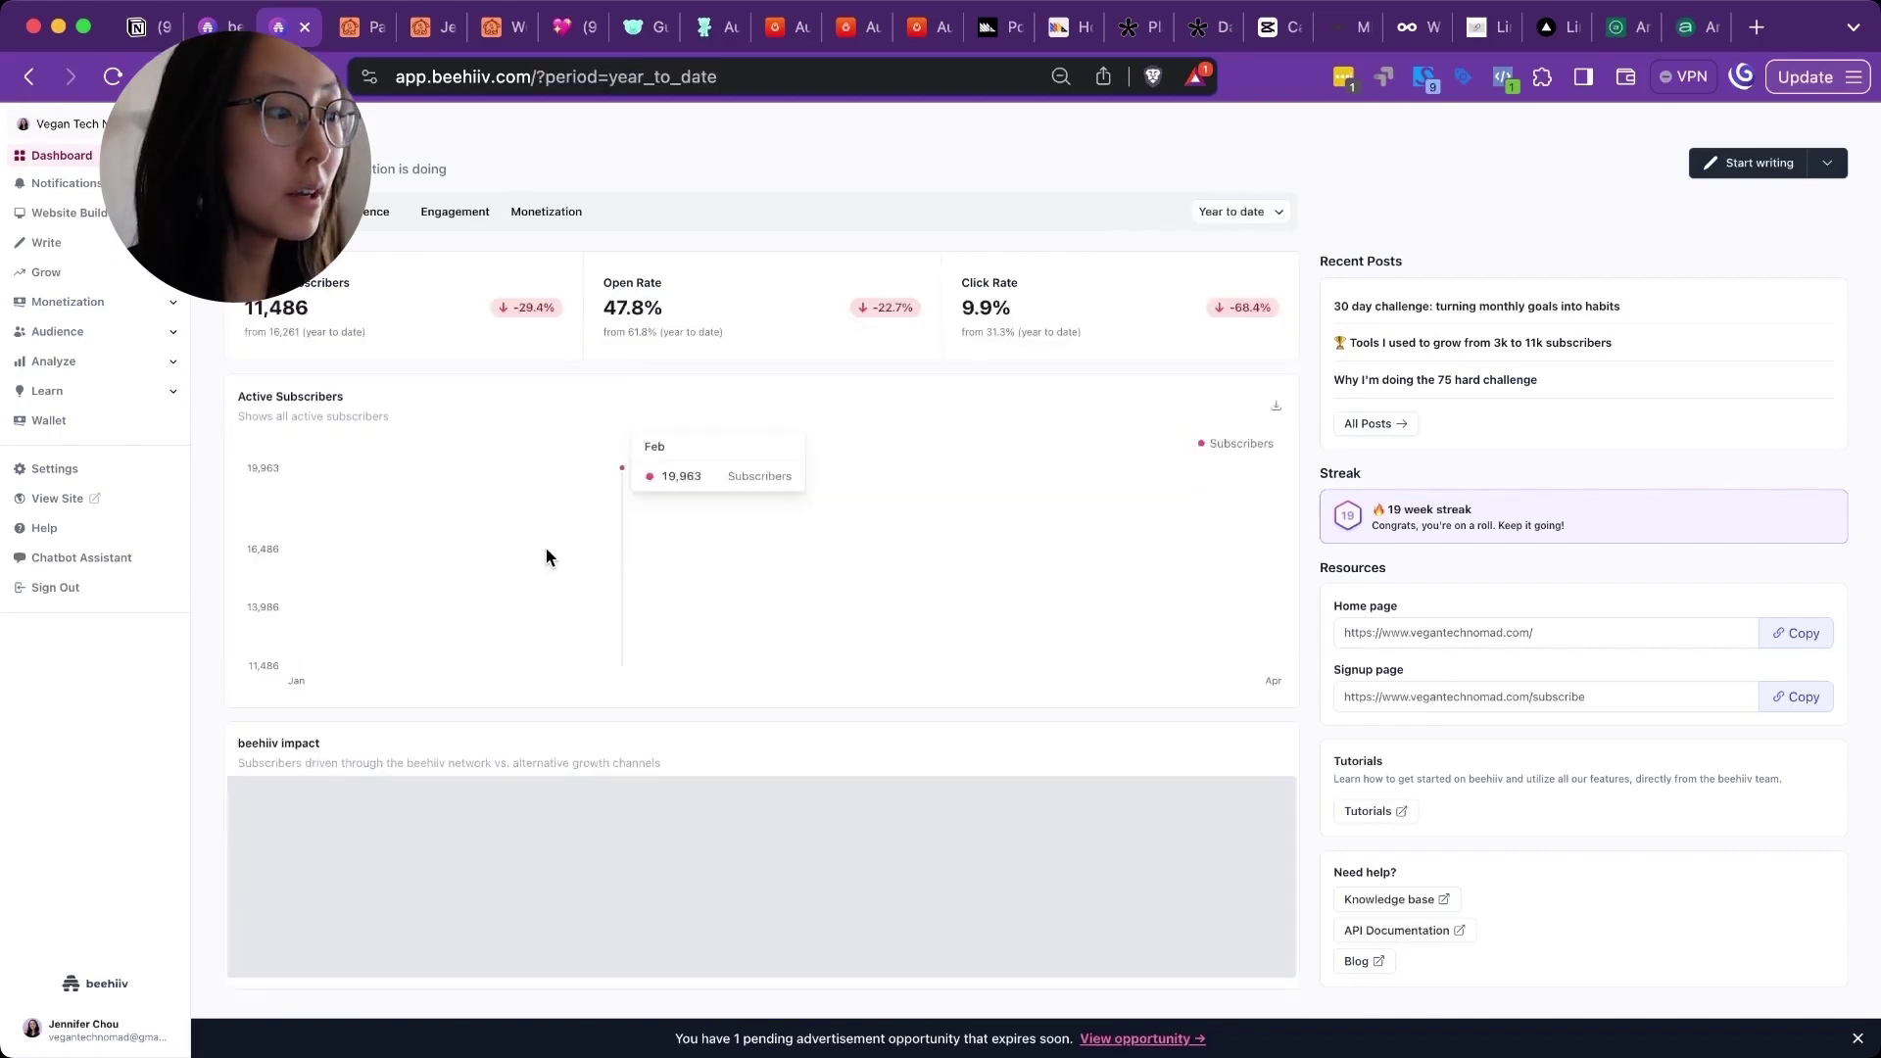
# Expand the Write section in the beehiiv sidebar
pyautogui.moveTo(542, 550)
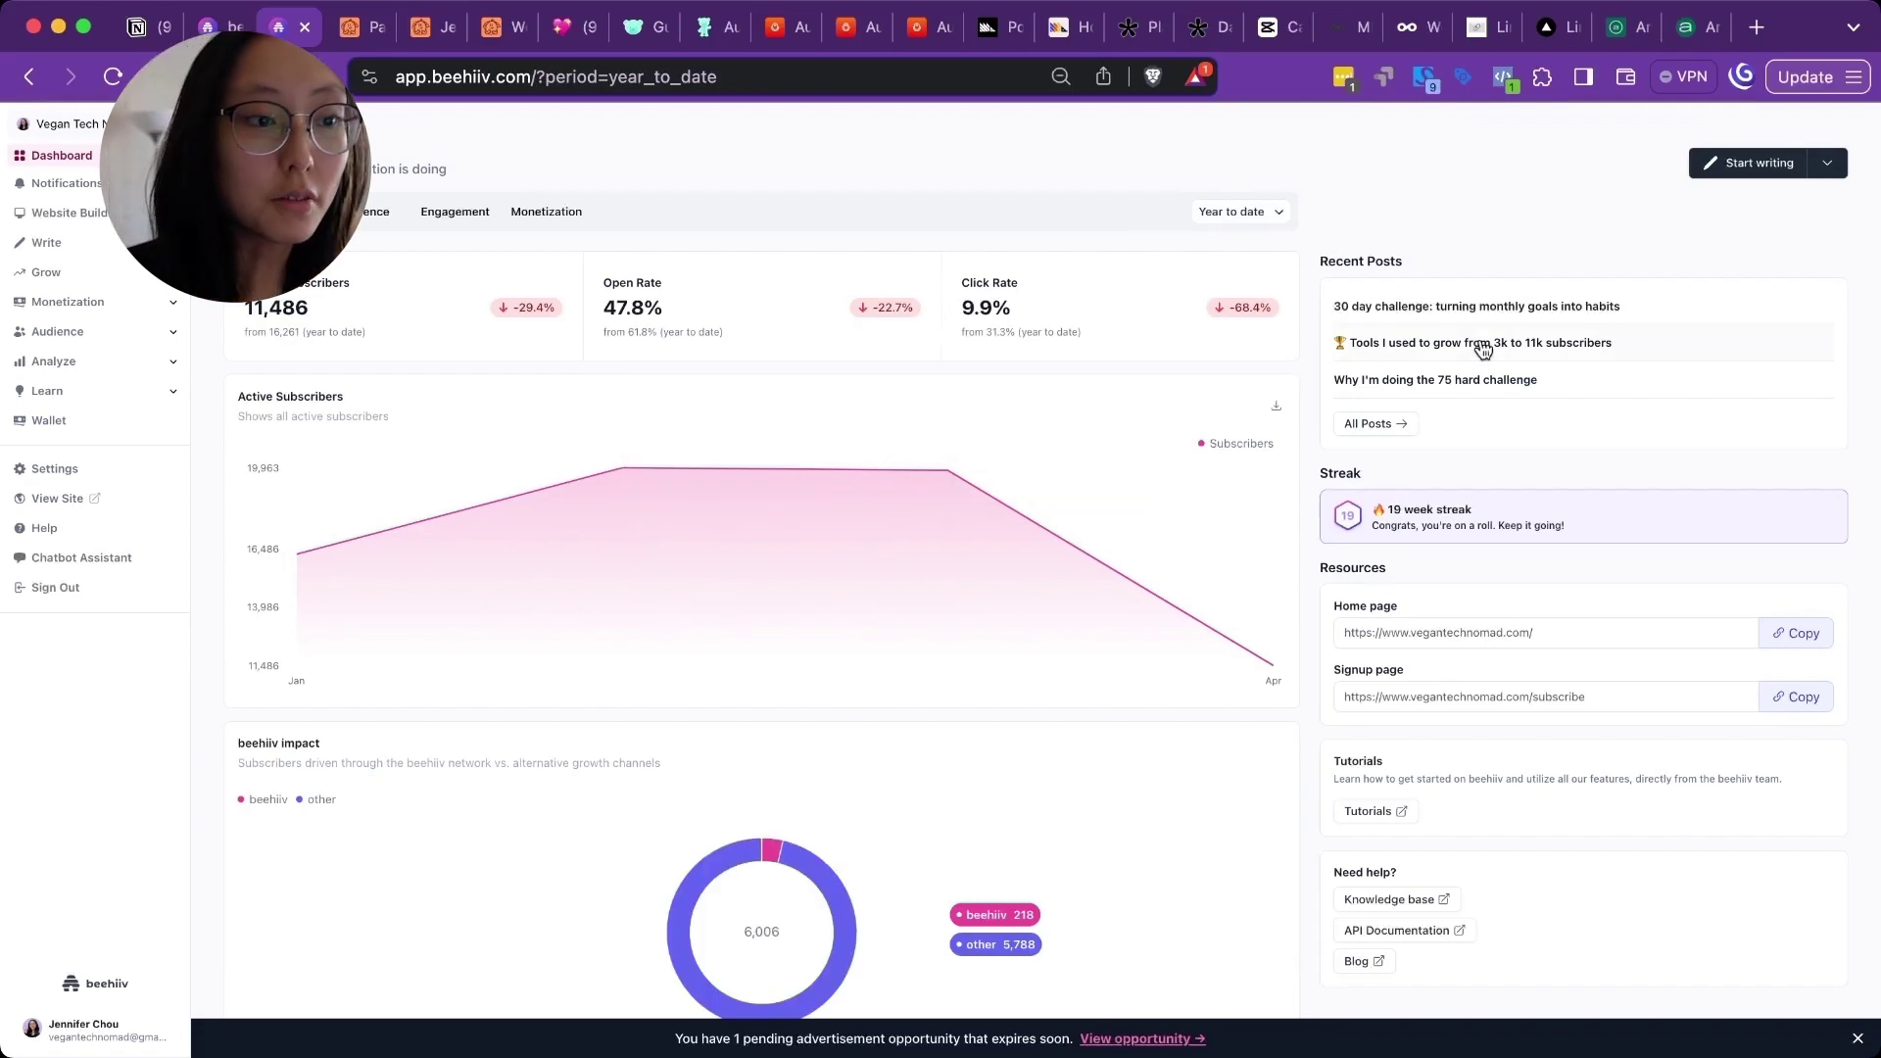
pyautogui.moveTo(699, 543)
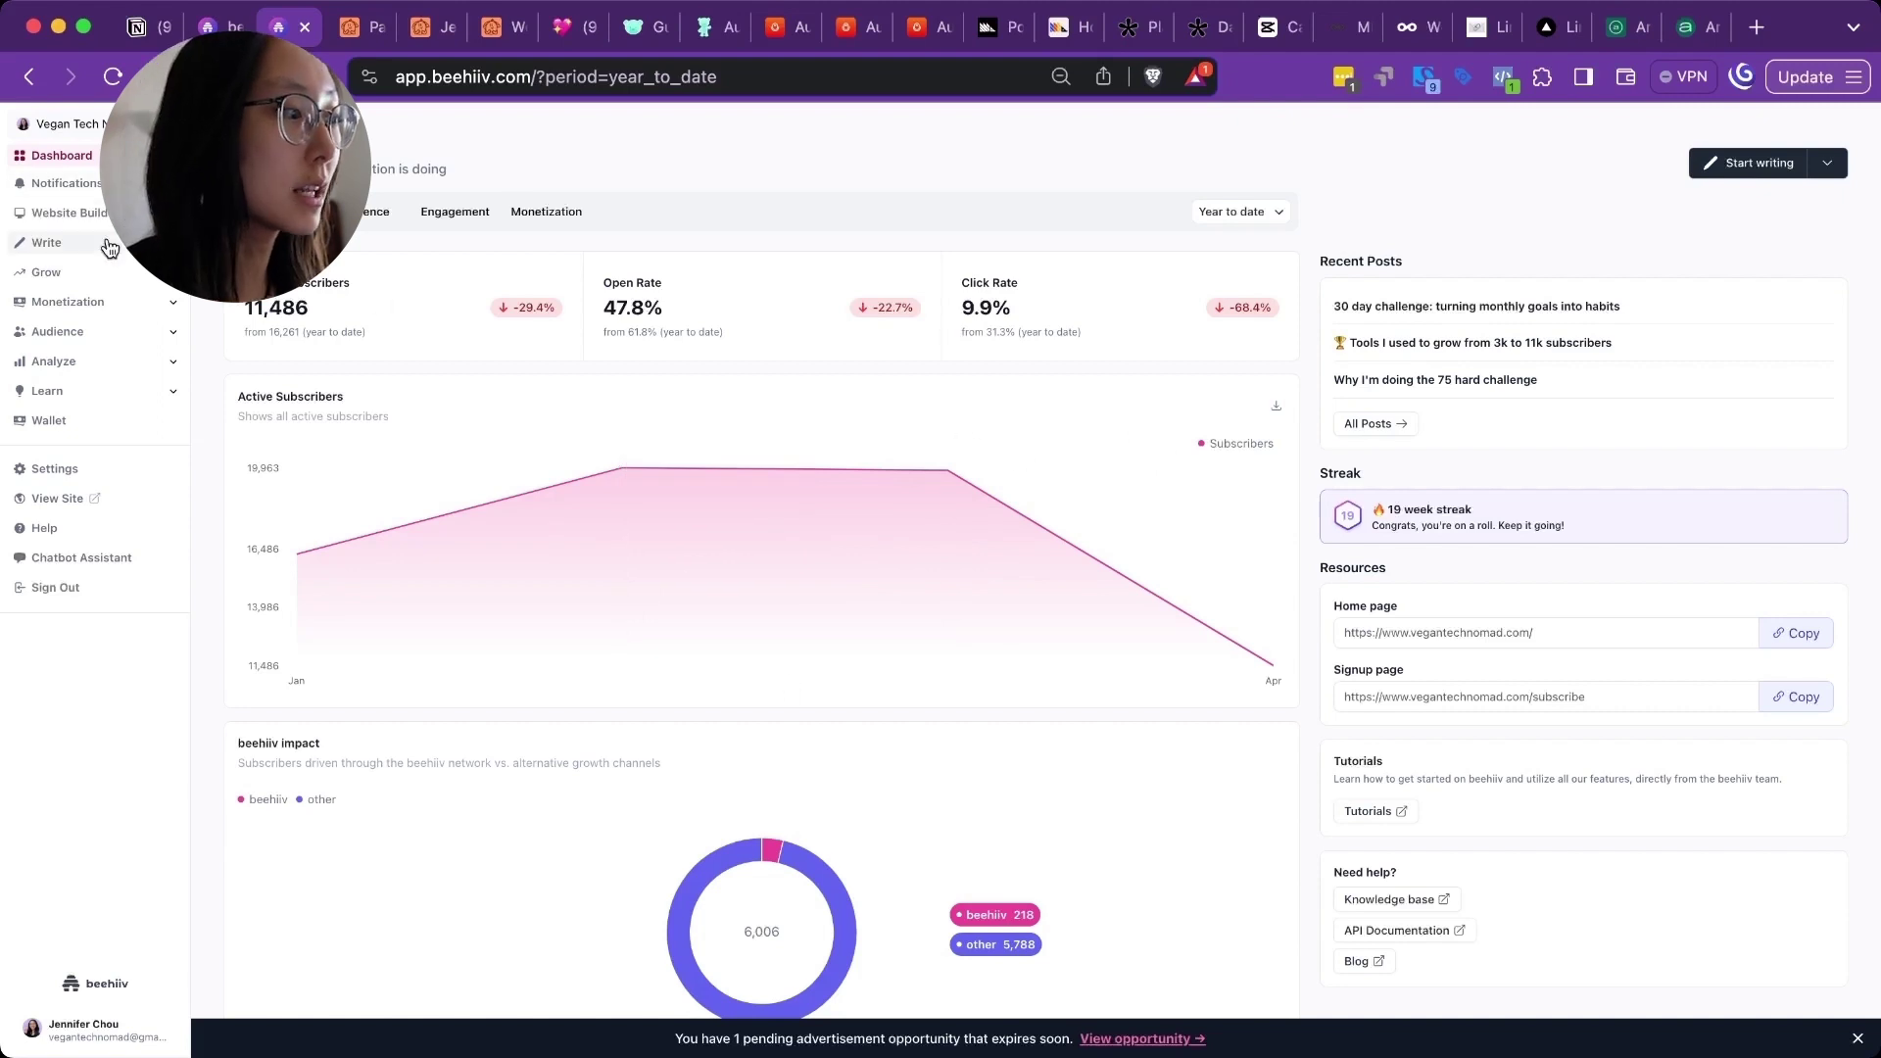
pyautogui.click(59, 243)
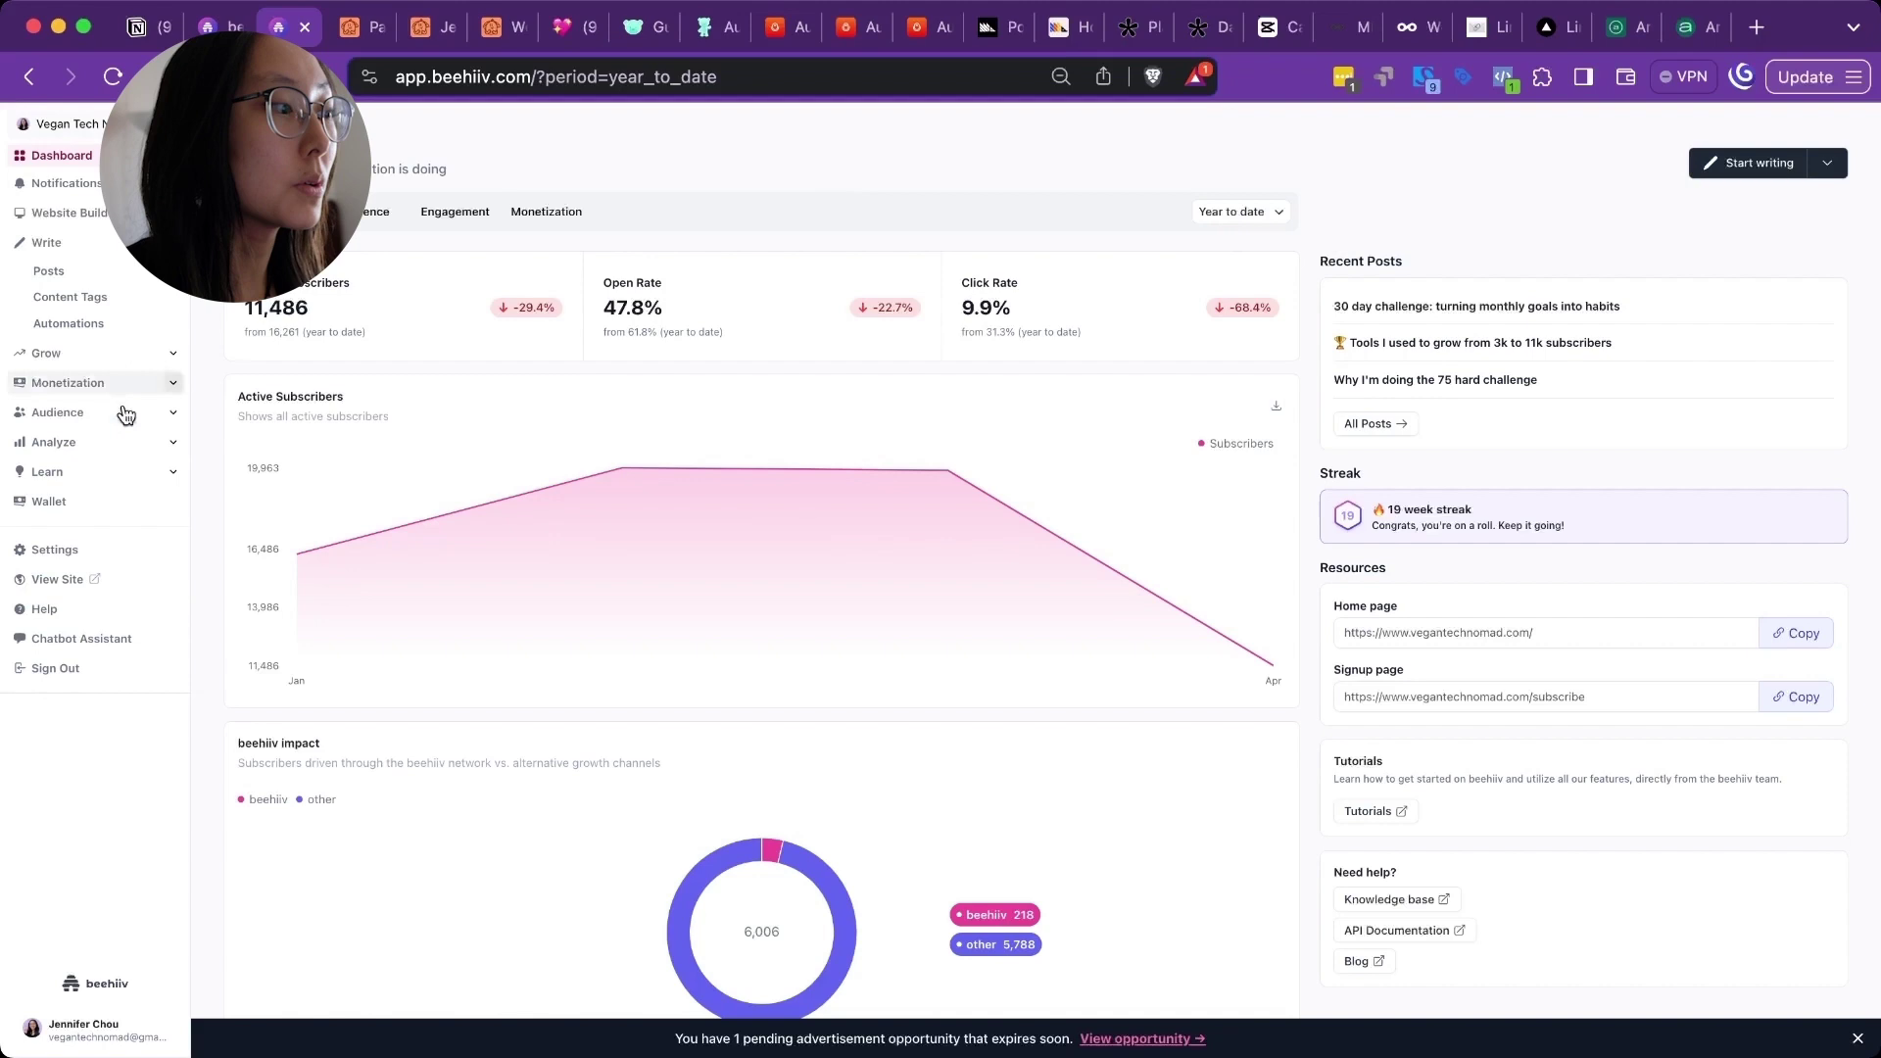
# Review the Welcome series automation workflow, exit to the list, and expand Monetization and Audience
pyautogui.click(95, 332)
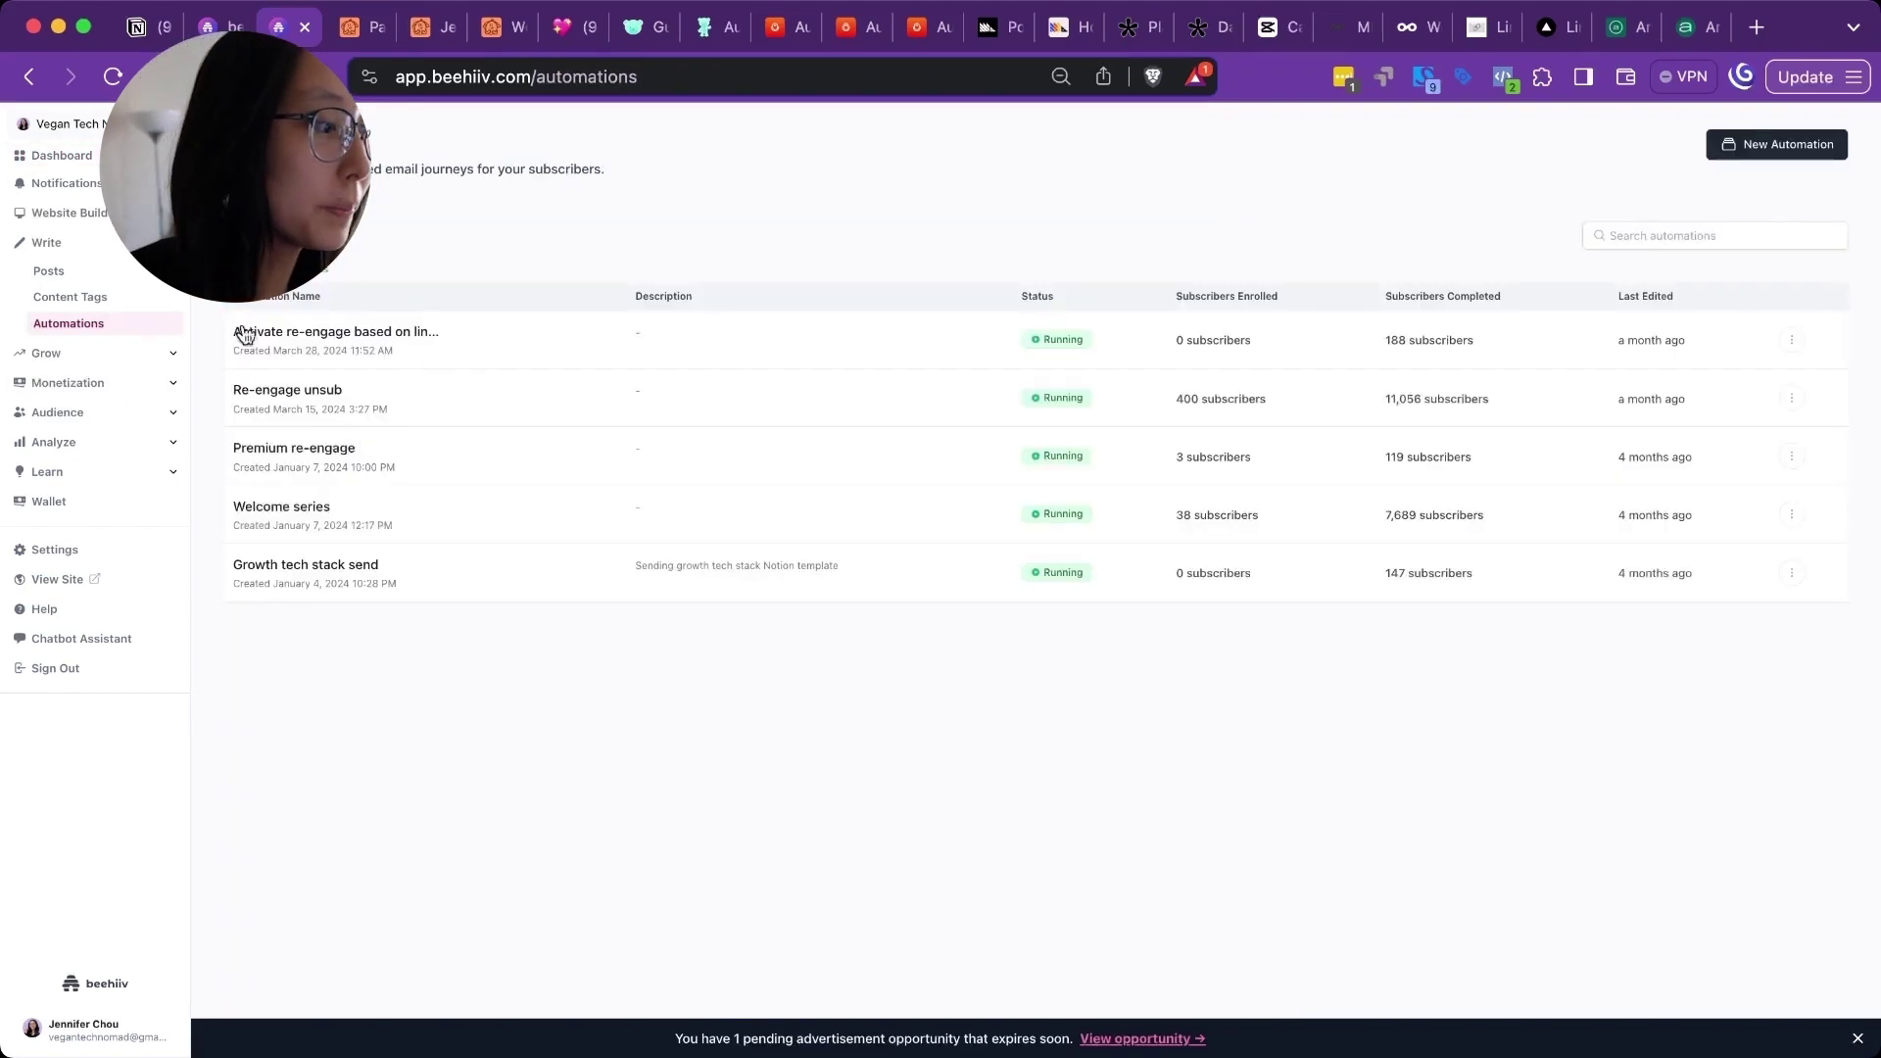
pyautogui.click(303, 510)
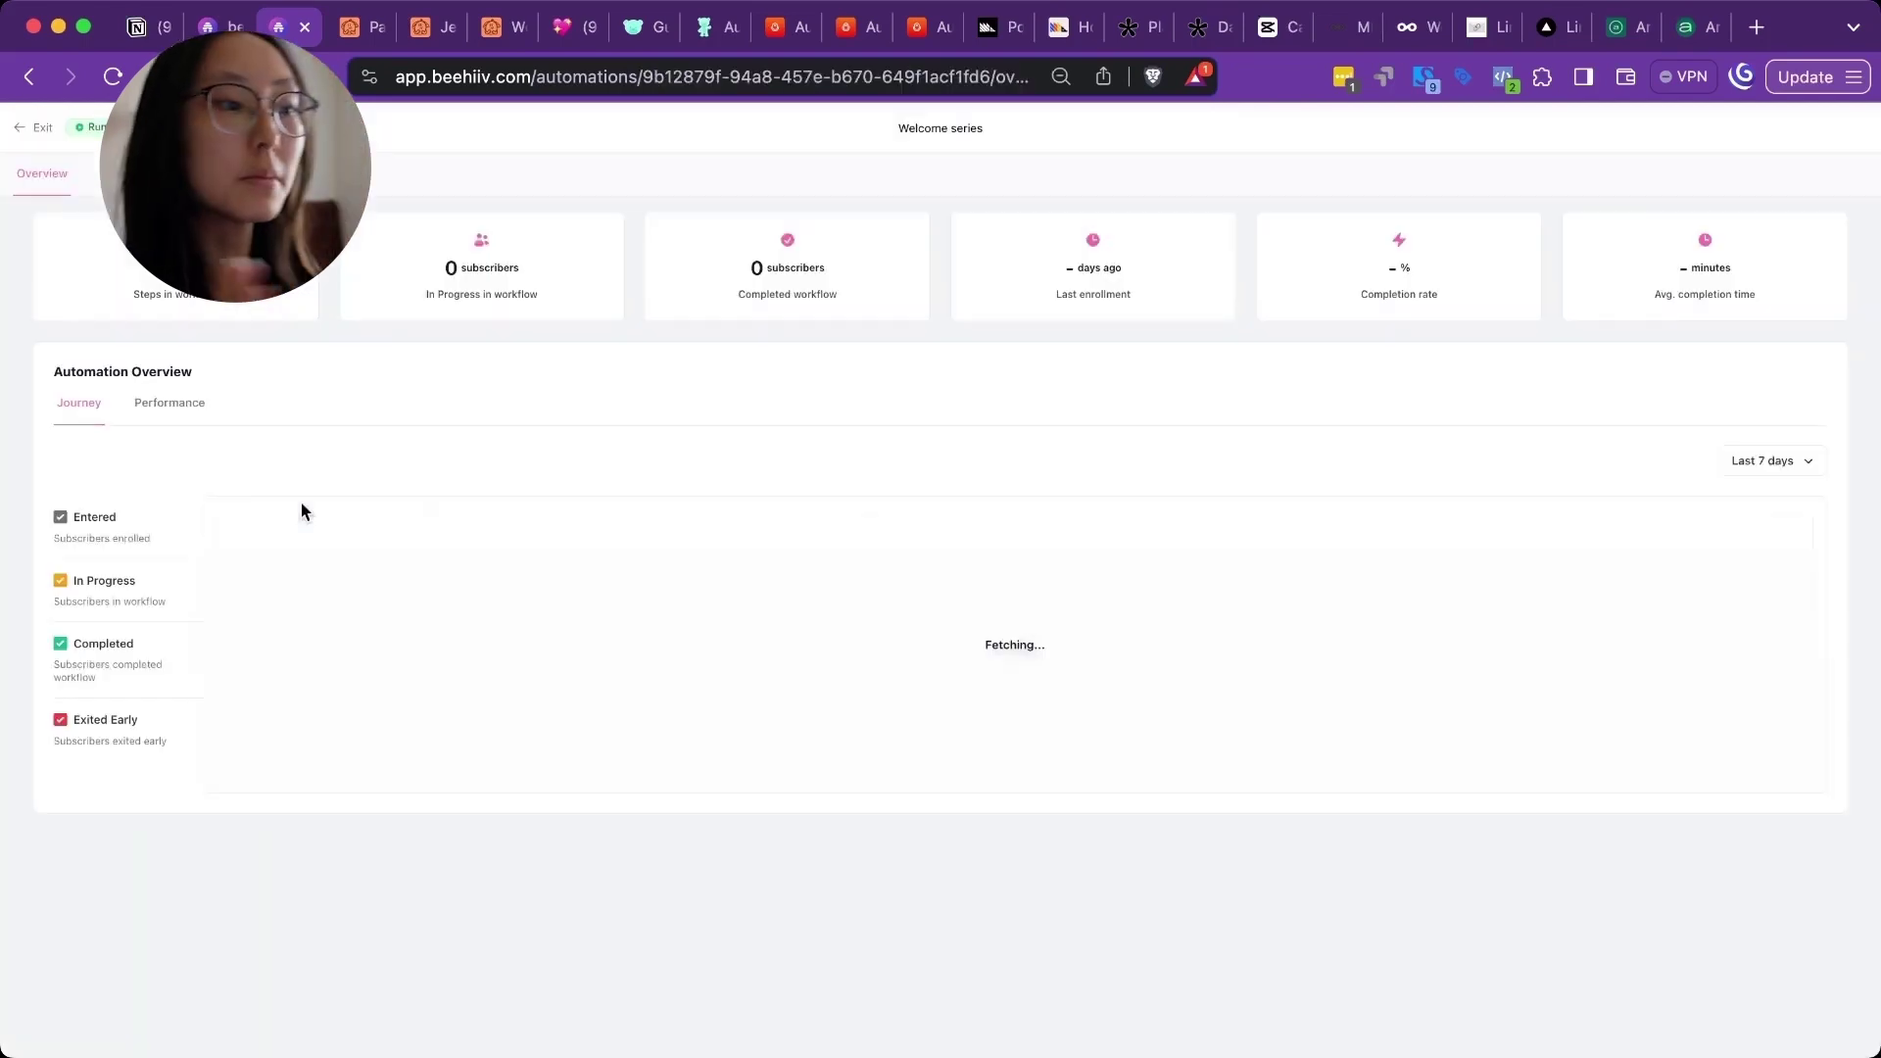
pyautogui.scroll(-8, 931, 685)
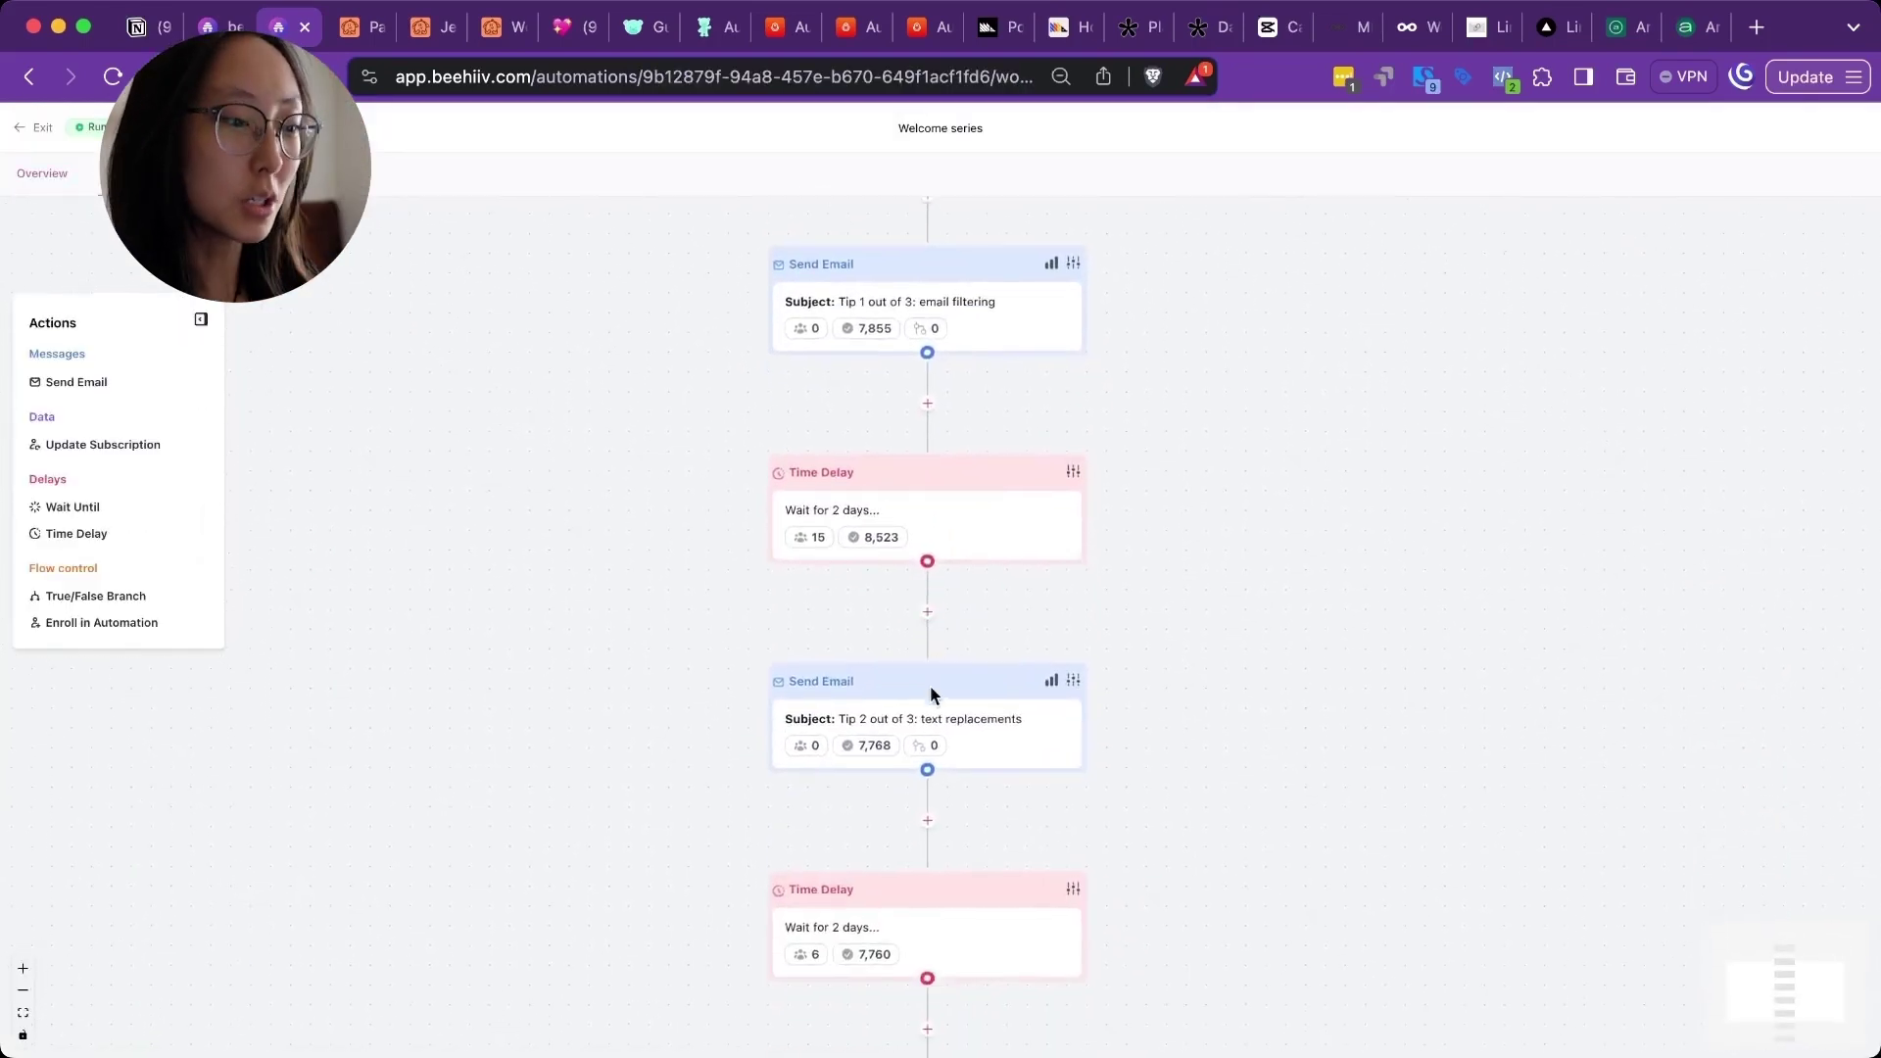
pyautogui.click(28, 132)
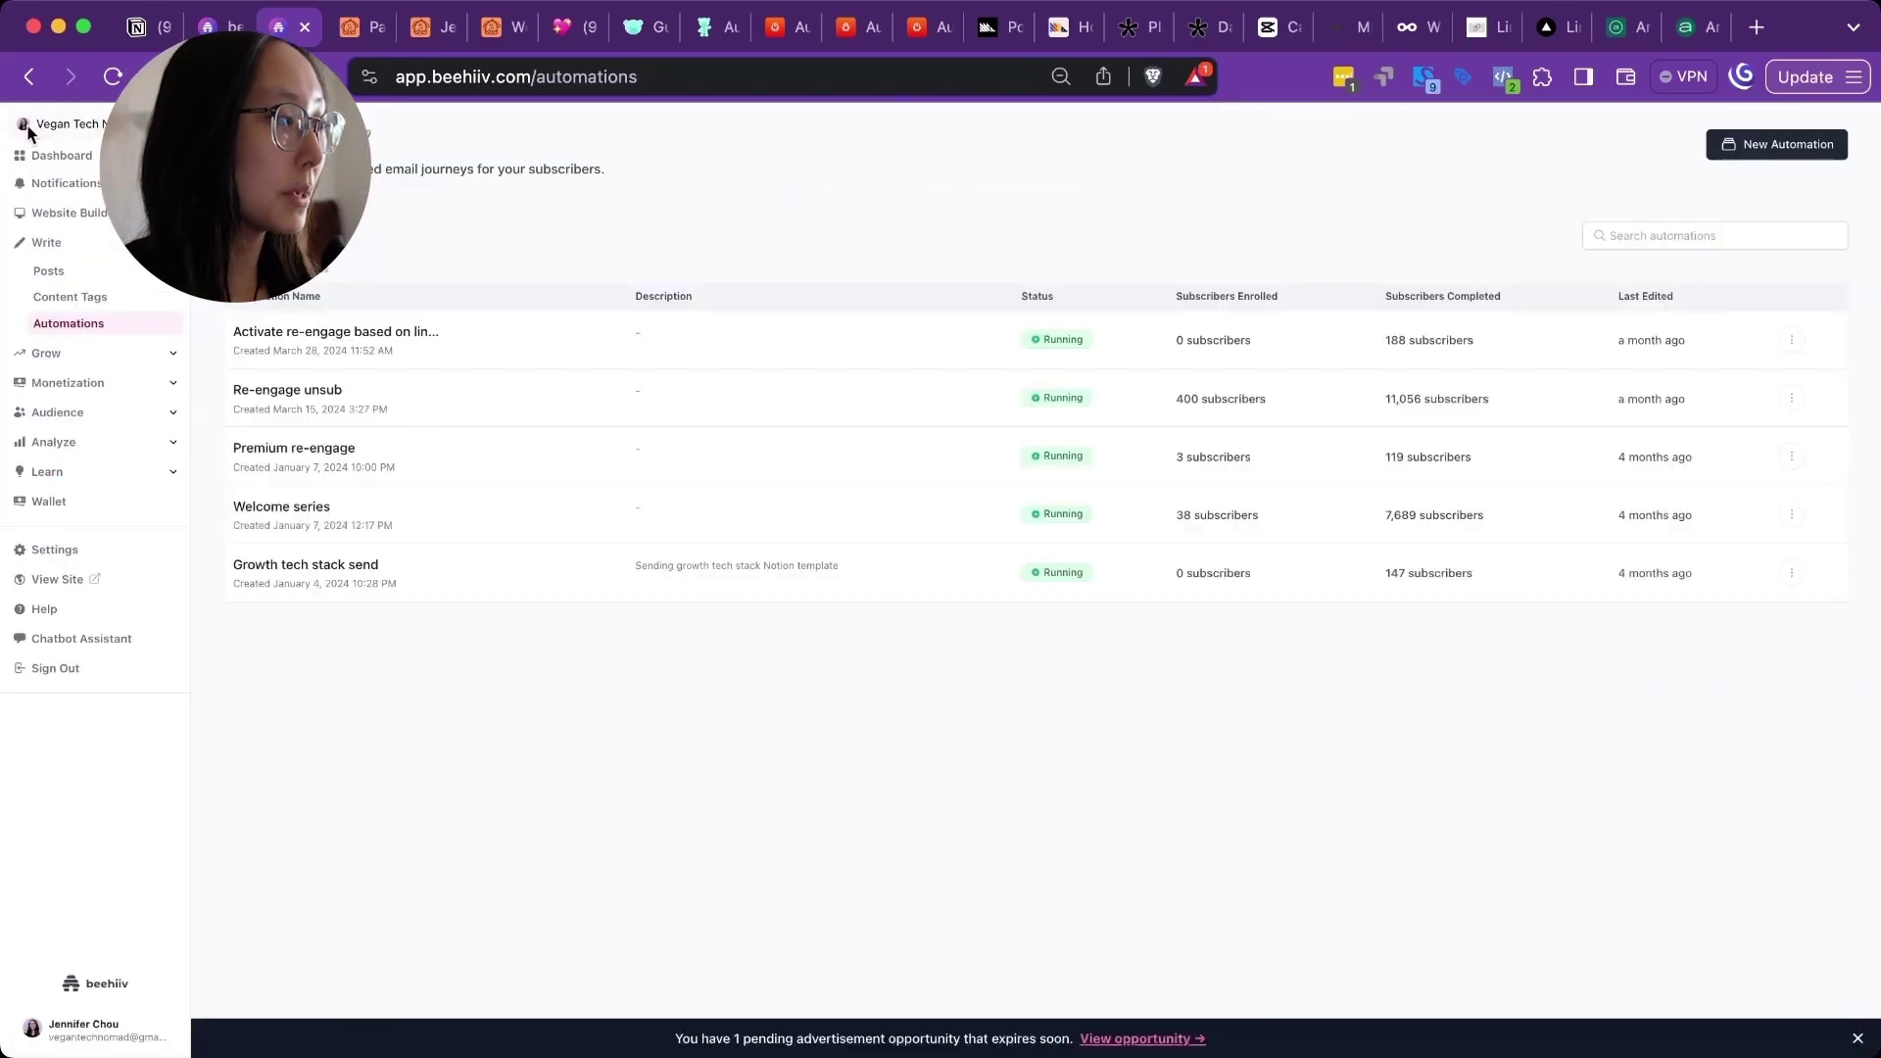
pyautogui.click(86, 384)
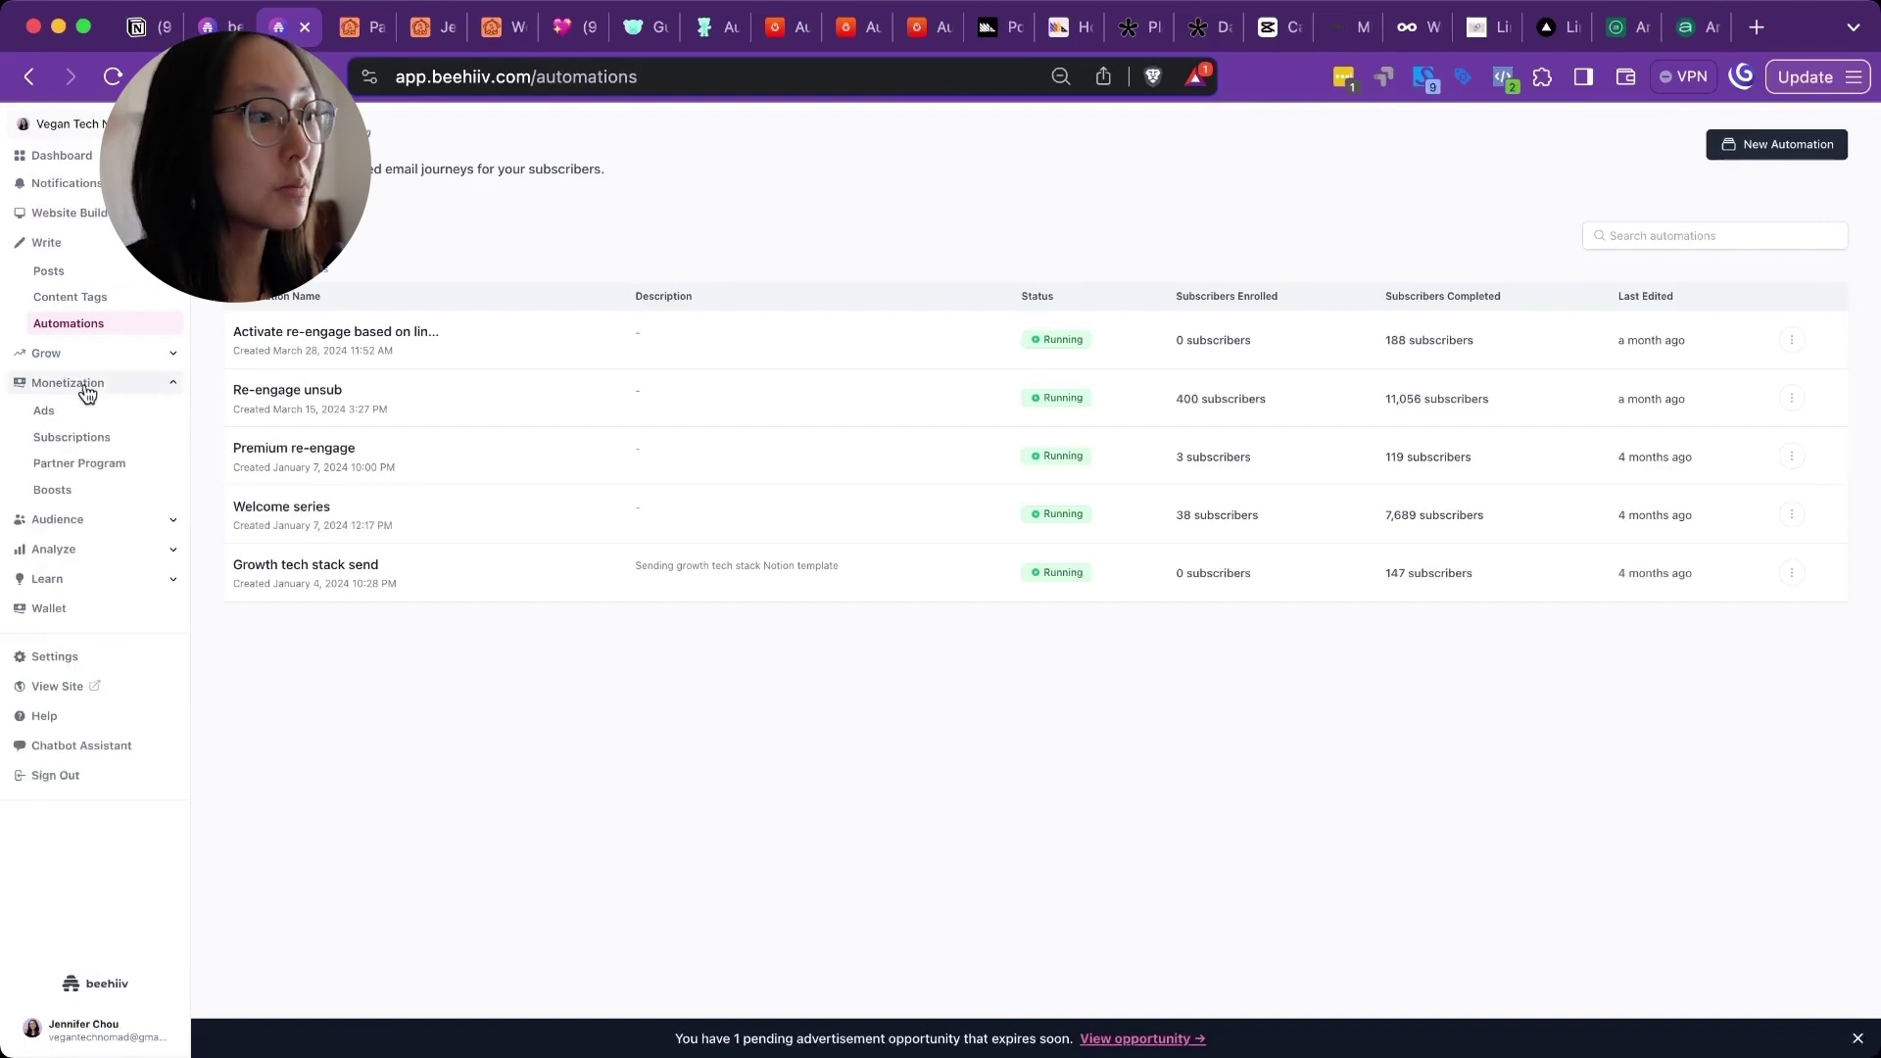
pyautogui.click(88, 523)
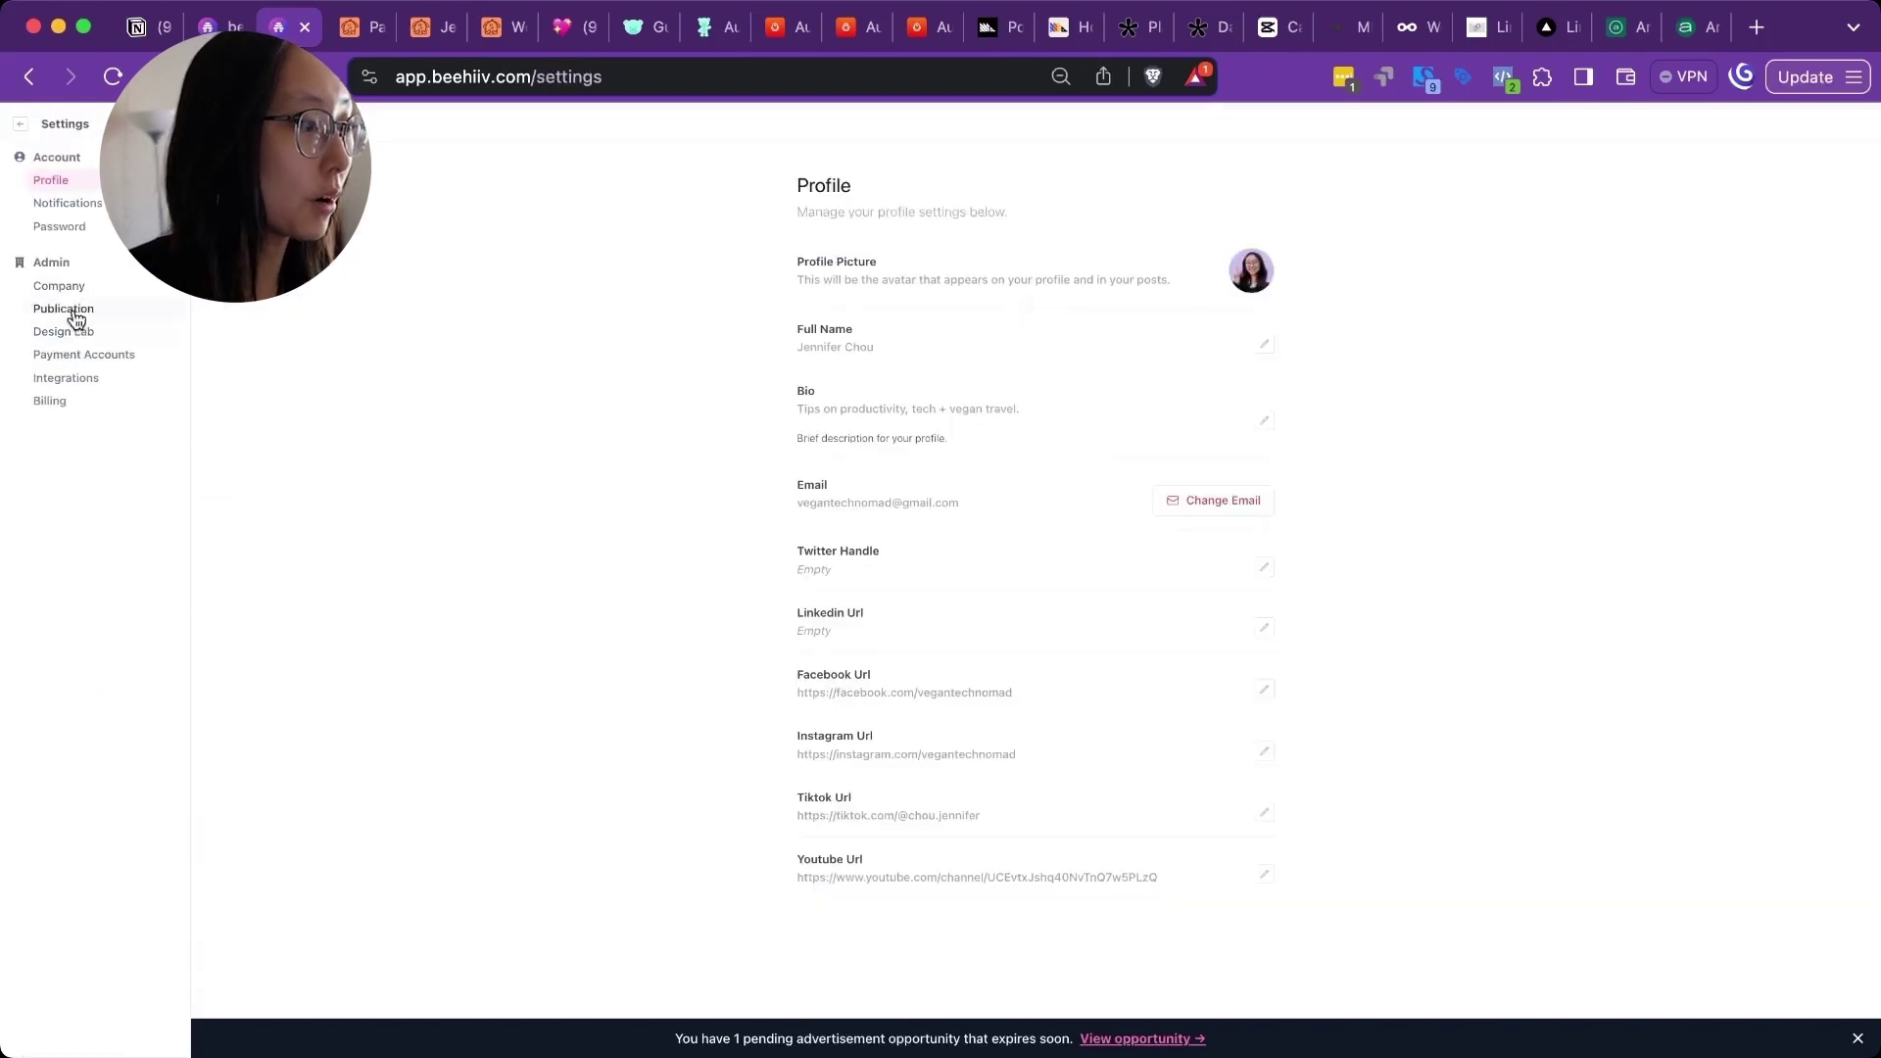
# Check Publication settings, Design Lab post theme and the website builder preview, then switch to Passionfroot
pyautogui.click(75, 312)
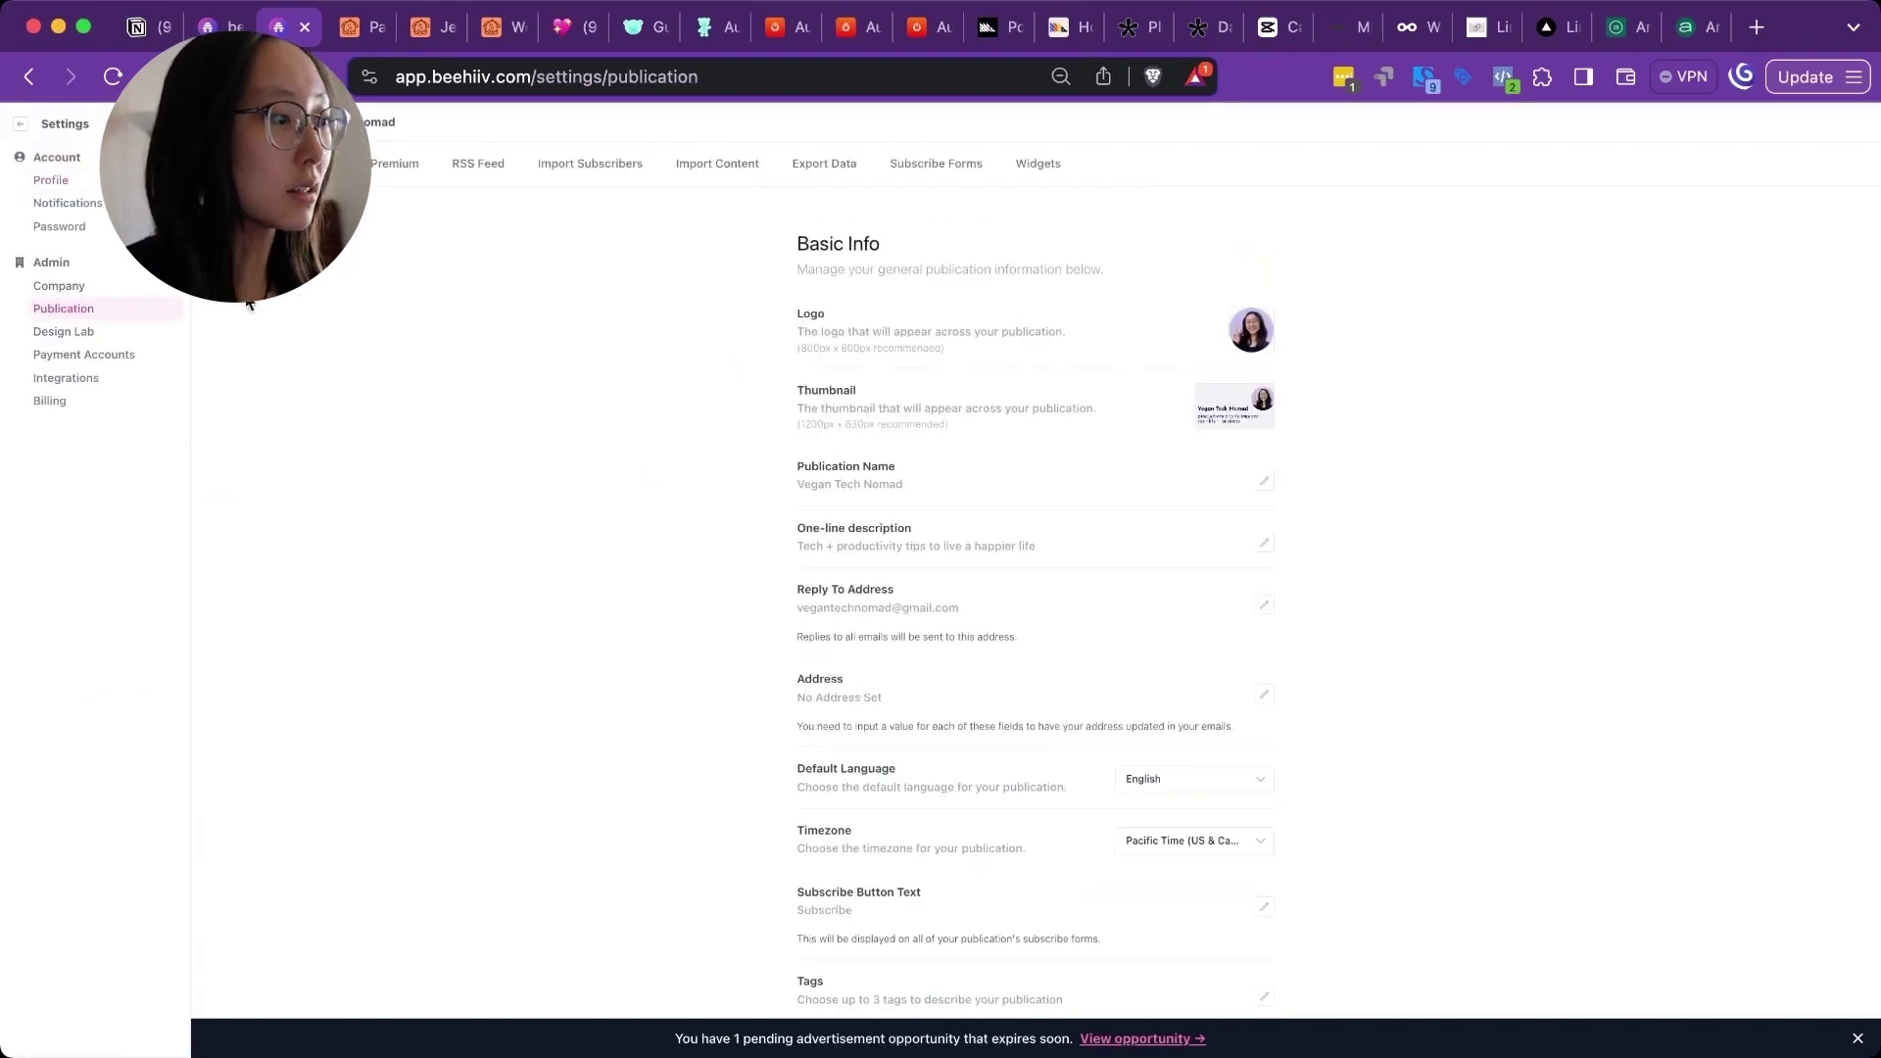
pyautogui.click(111, 330)
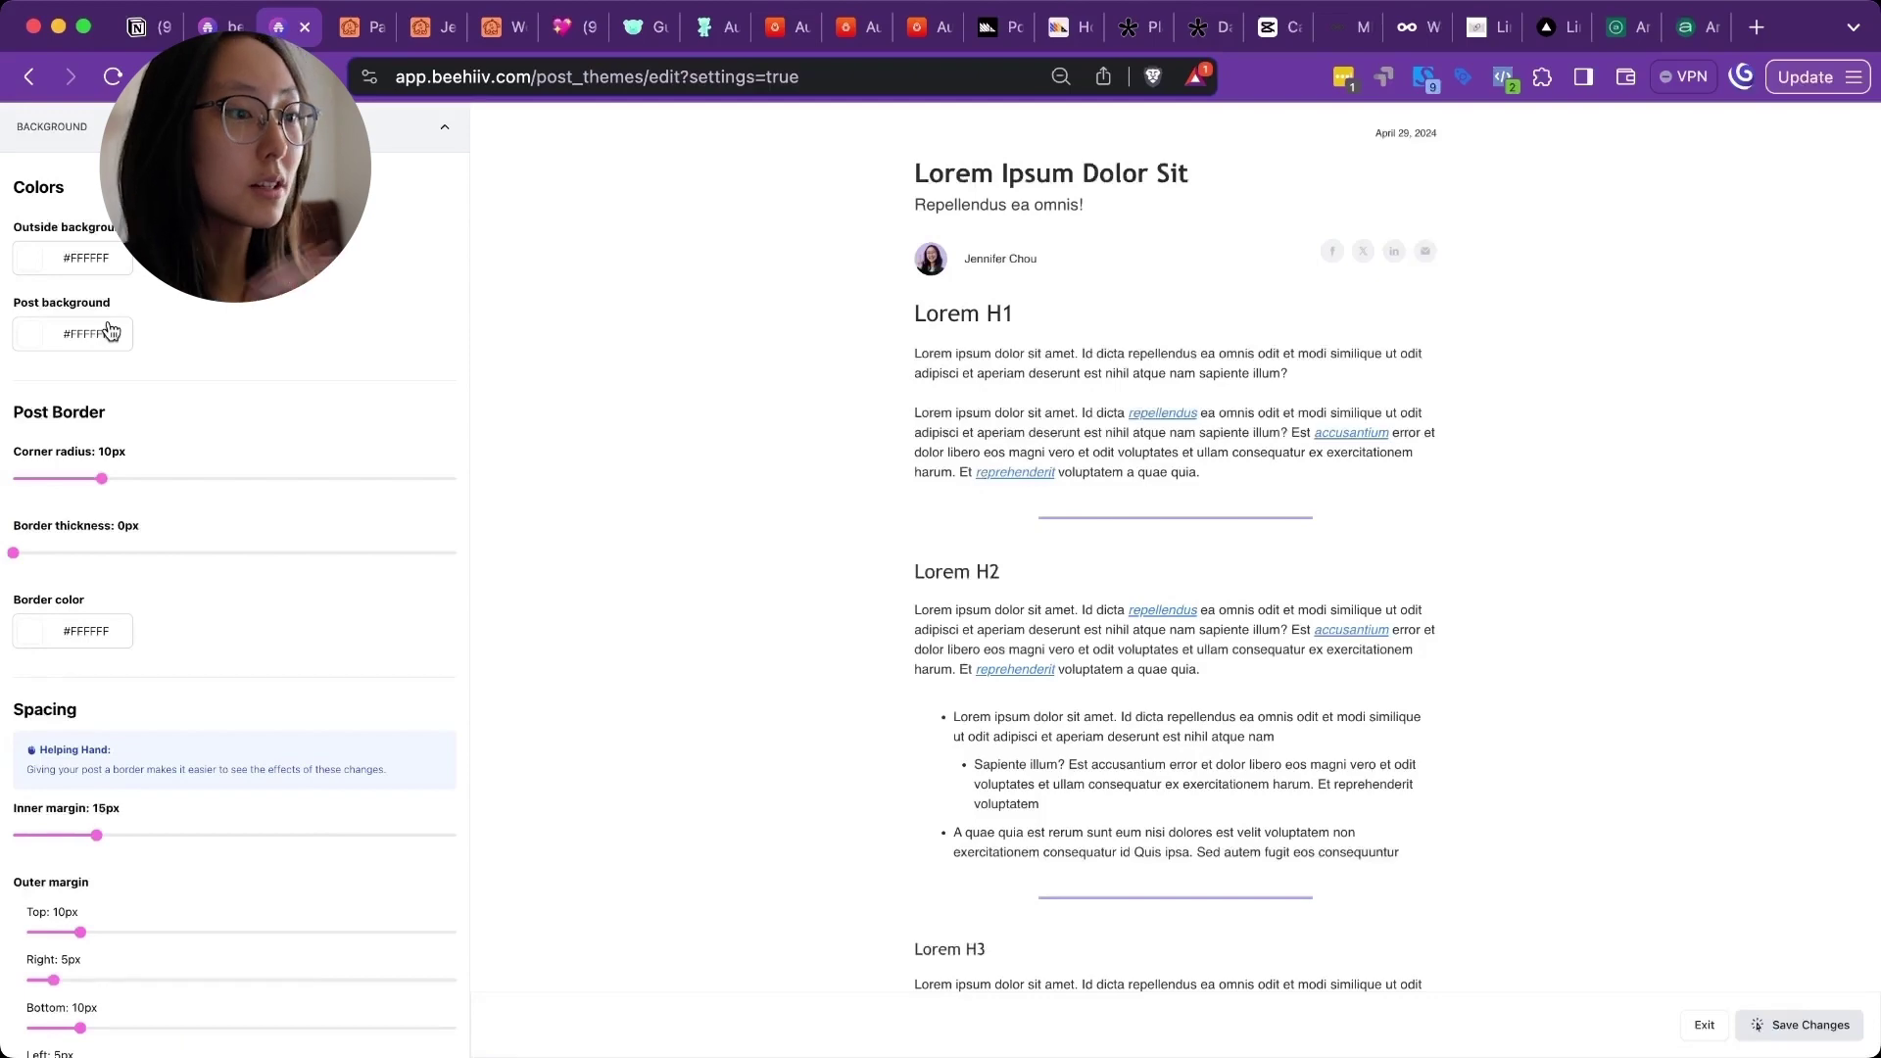
pyautogui.click(444, 126)
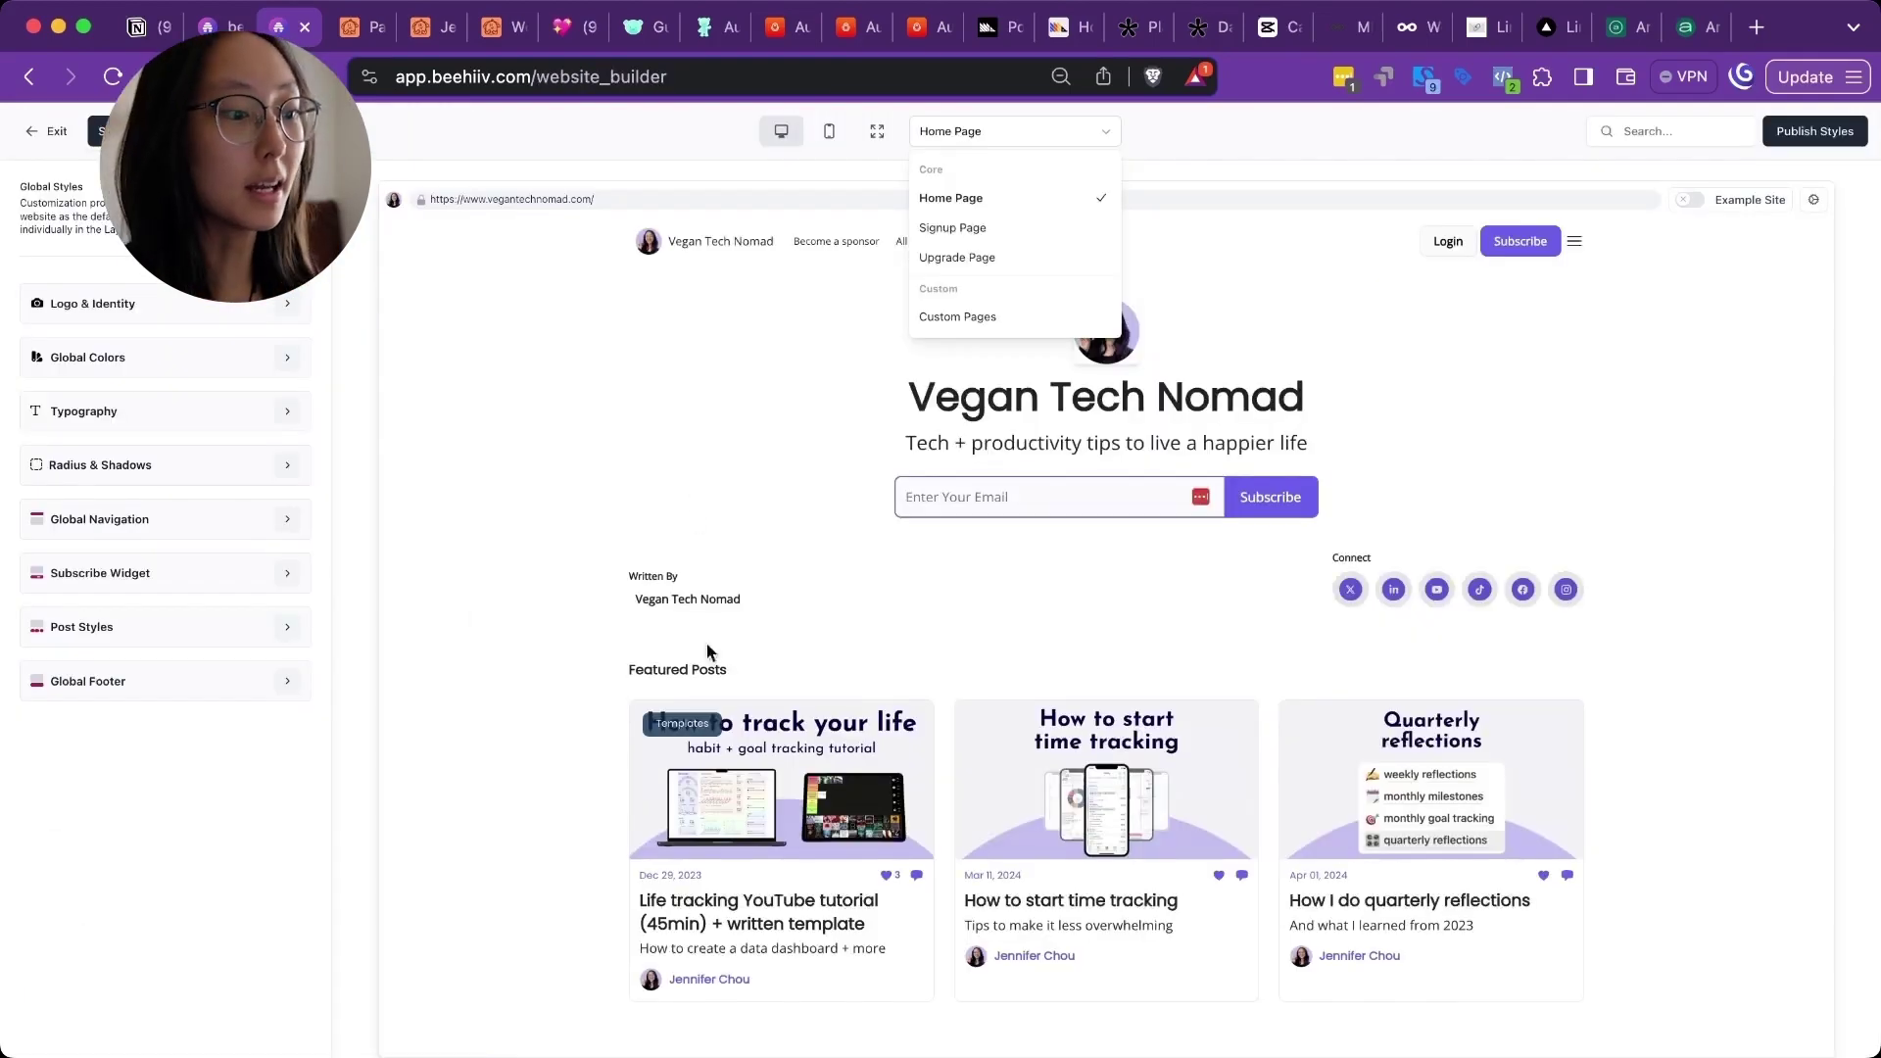
pyautogui.scroll(-15, 714, 534)
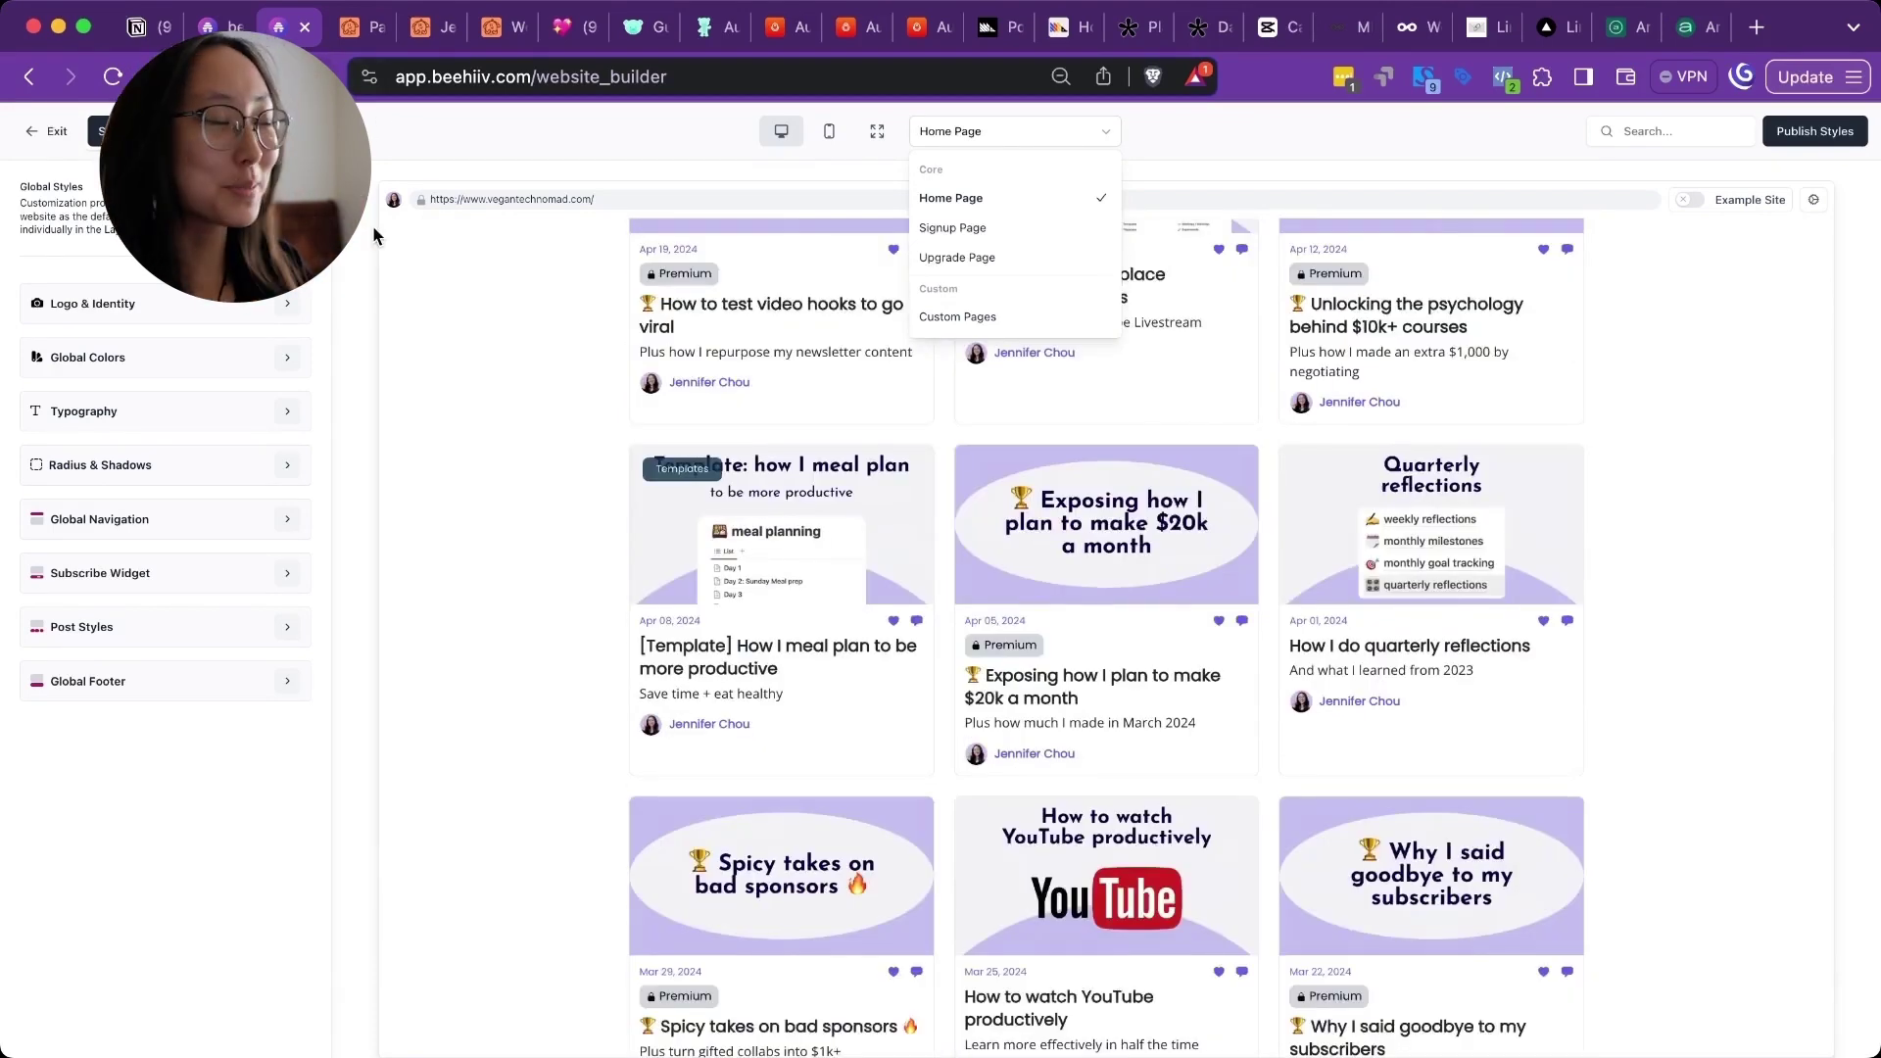
pyautogui.click(348, 29)
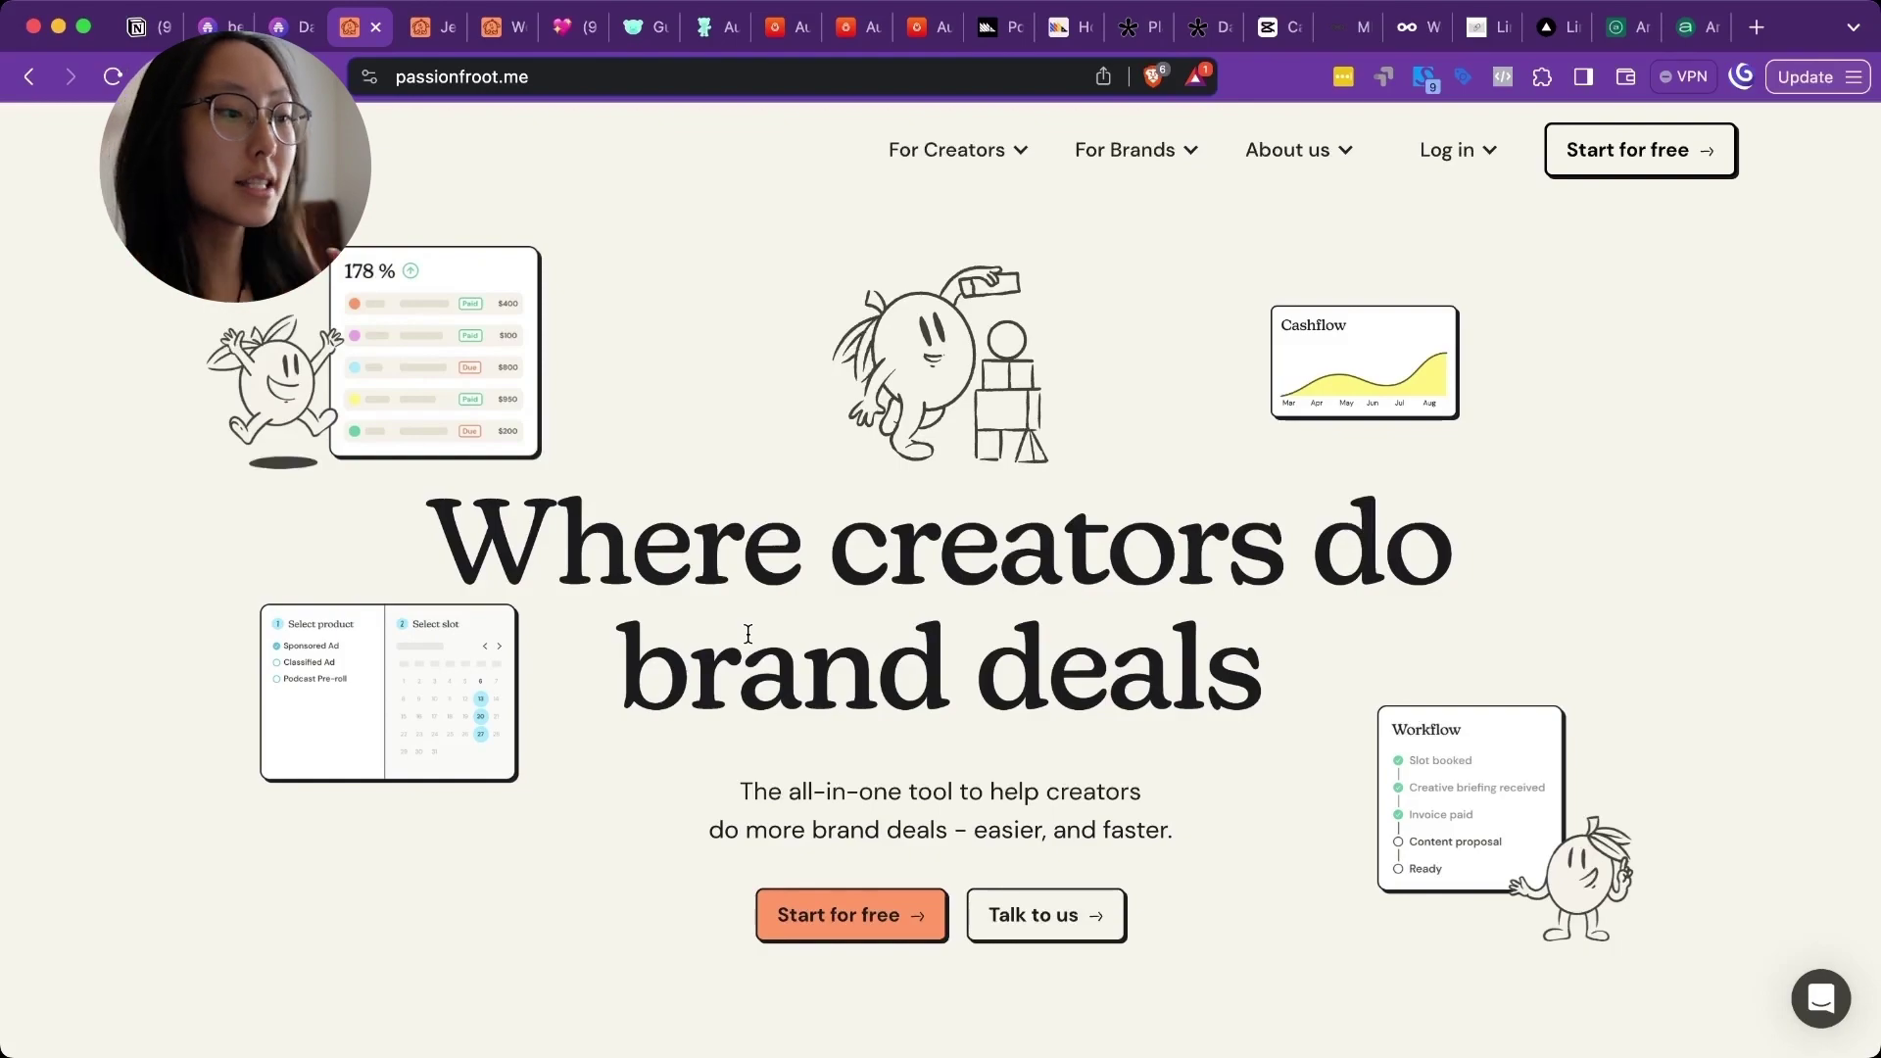
# Scroll the passionfroot.me homepage down to the 'Build a storefront' section
pyautogui.scroll(-20, 749, 634)
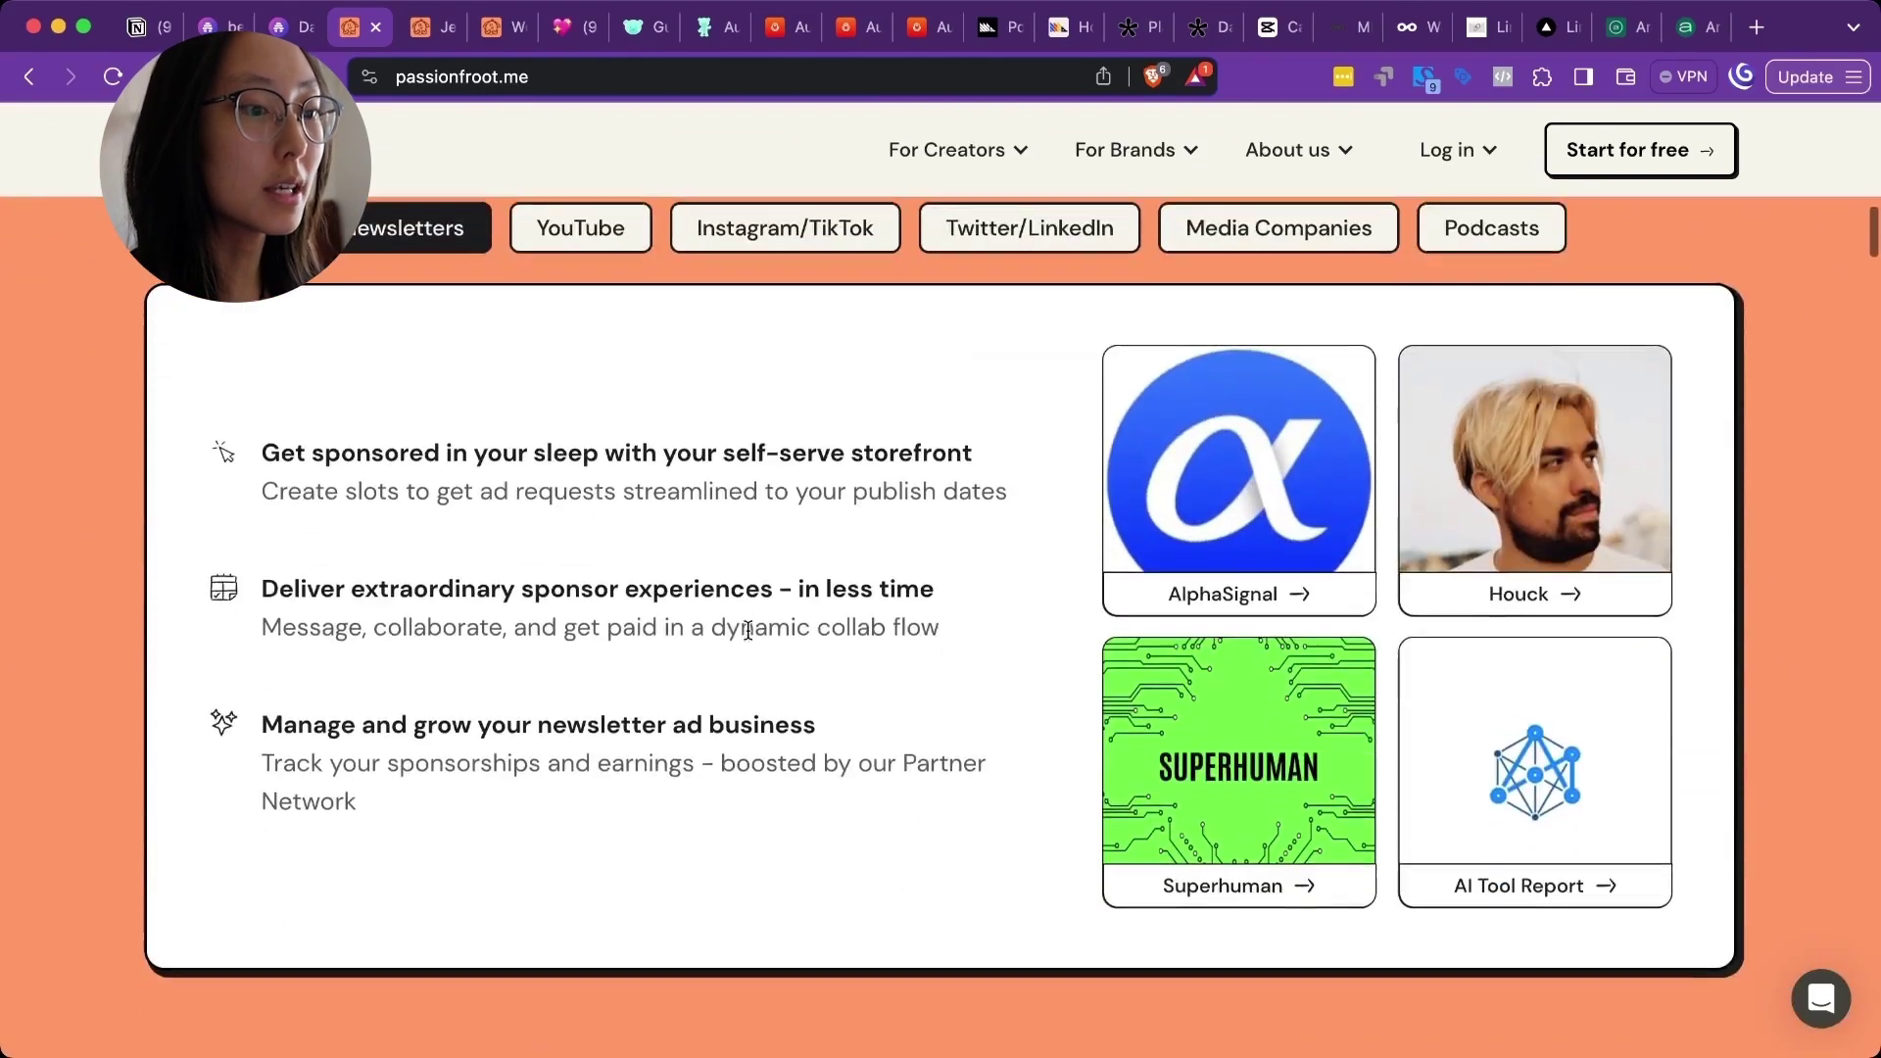
pyautogui.scroll(-20, 748, 637)
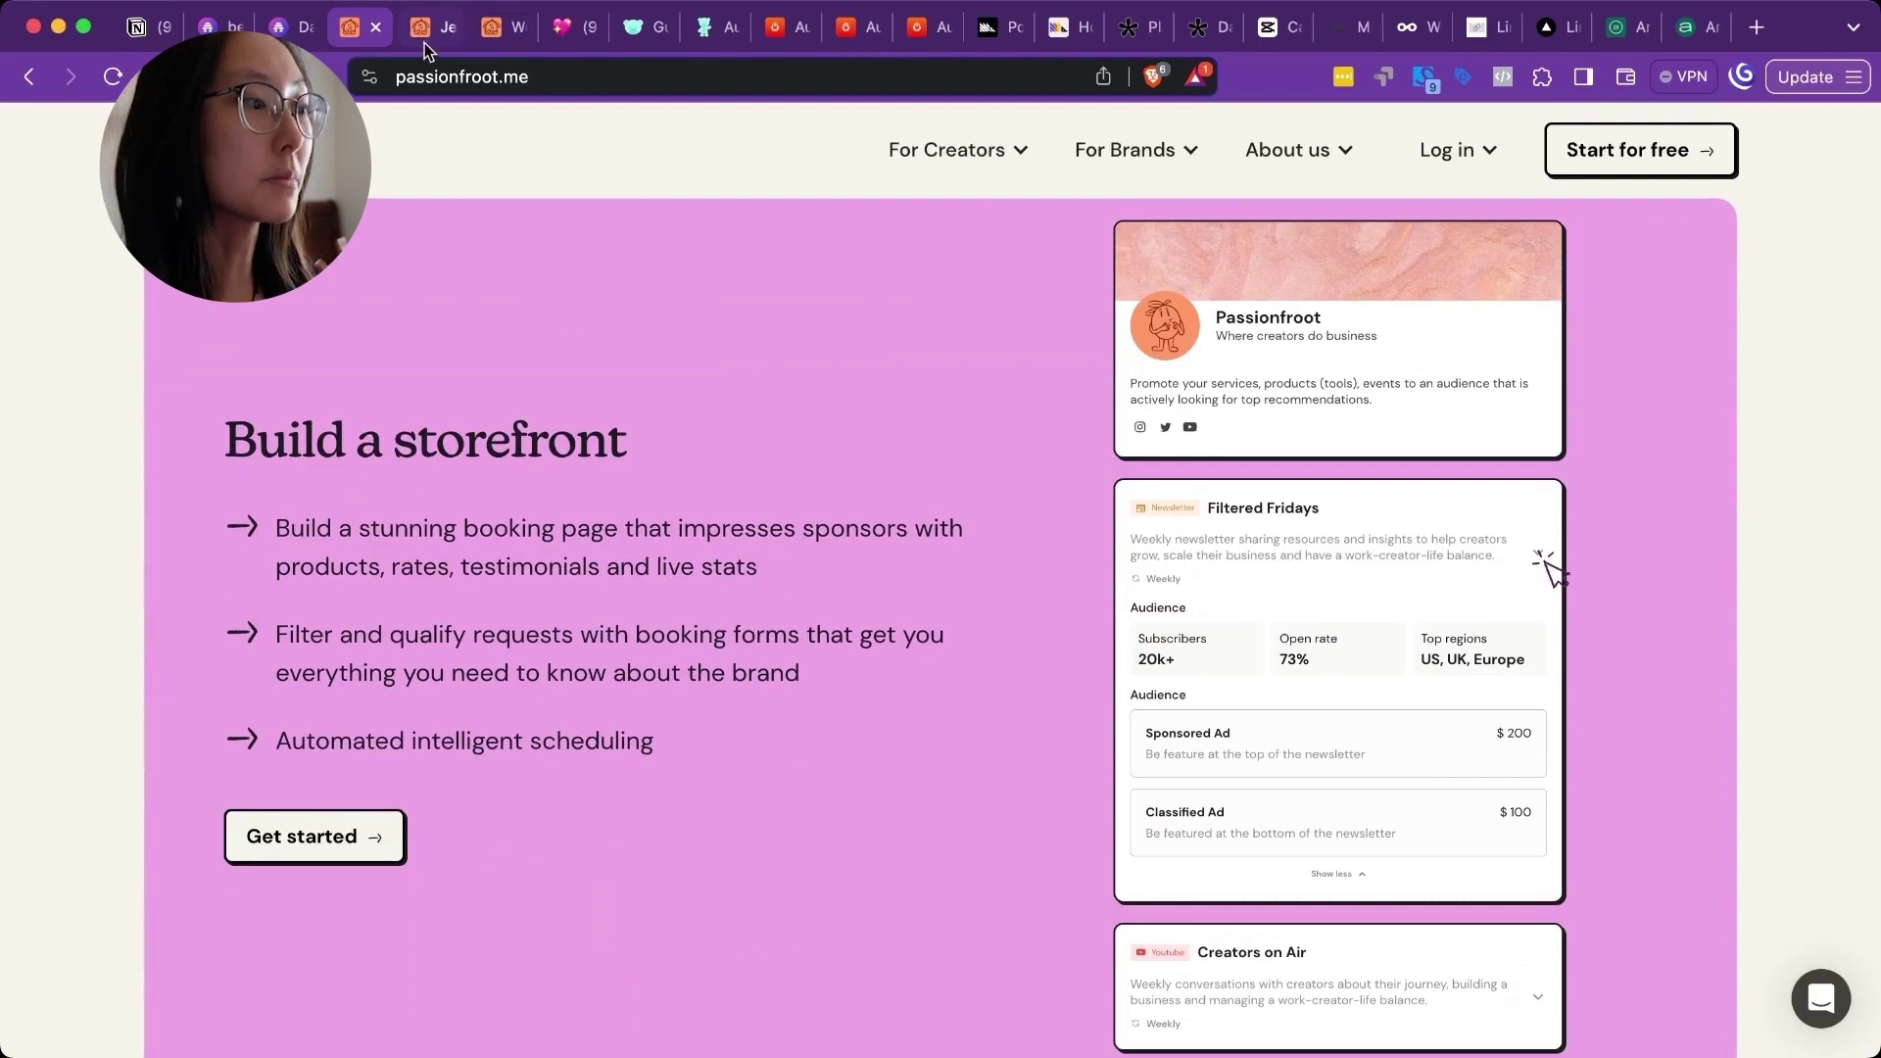
# Browse the creator's Passionfroot storefront and start booking the Sponsored Ad package
pyautogui.click(427, 29)
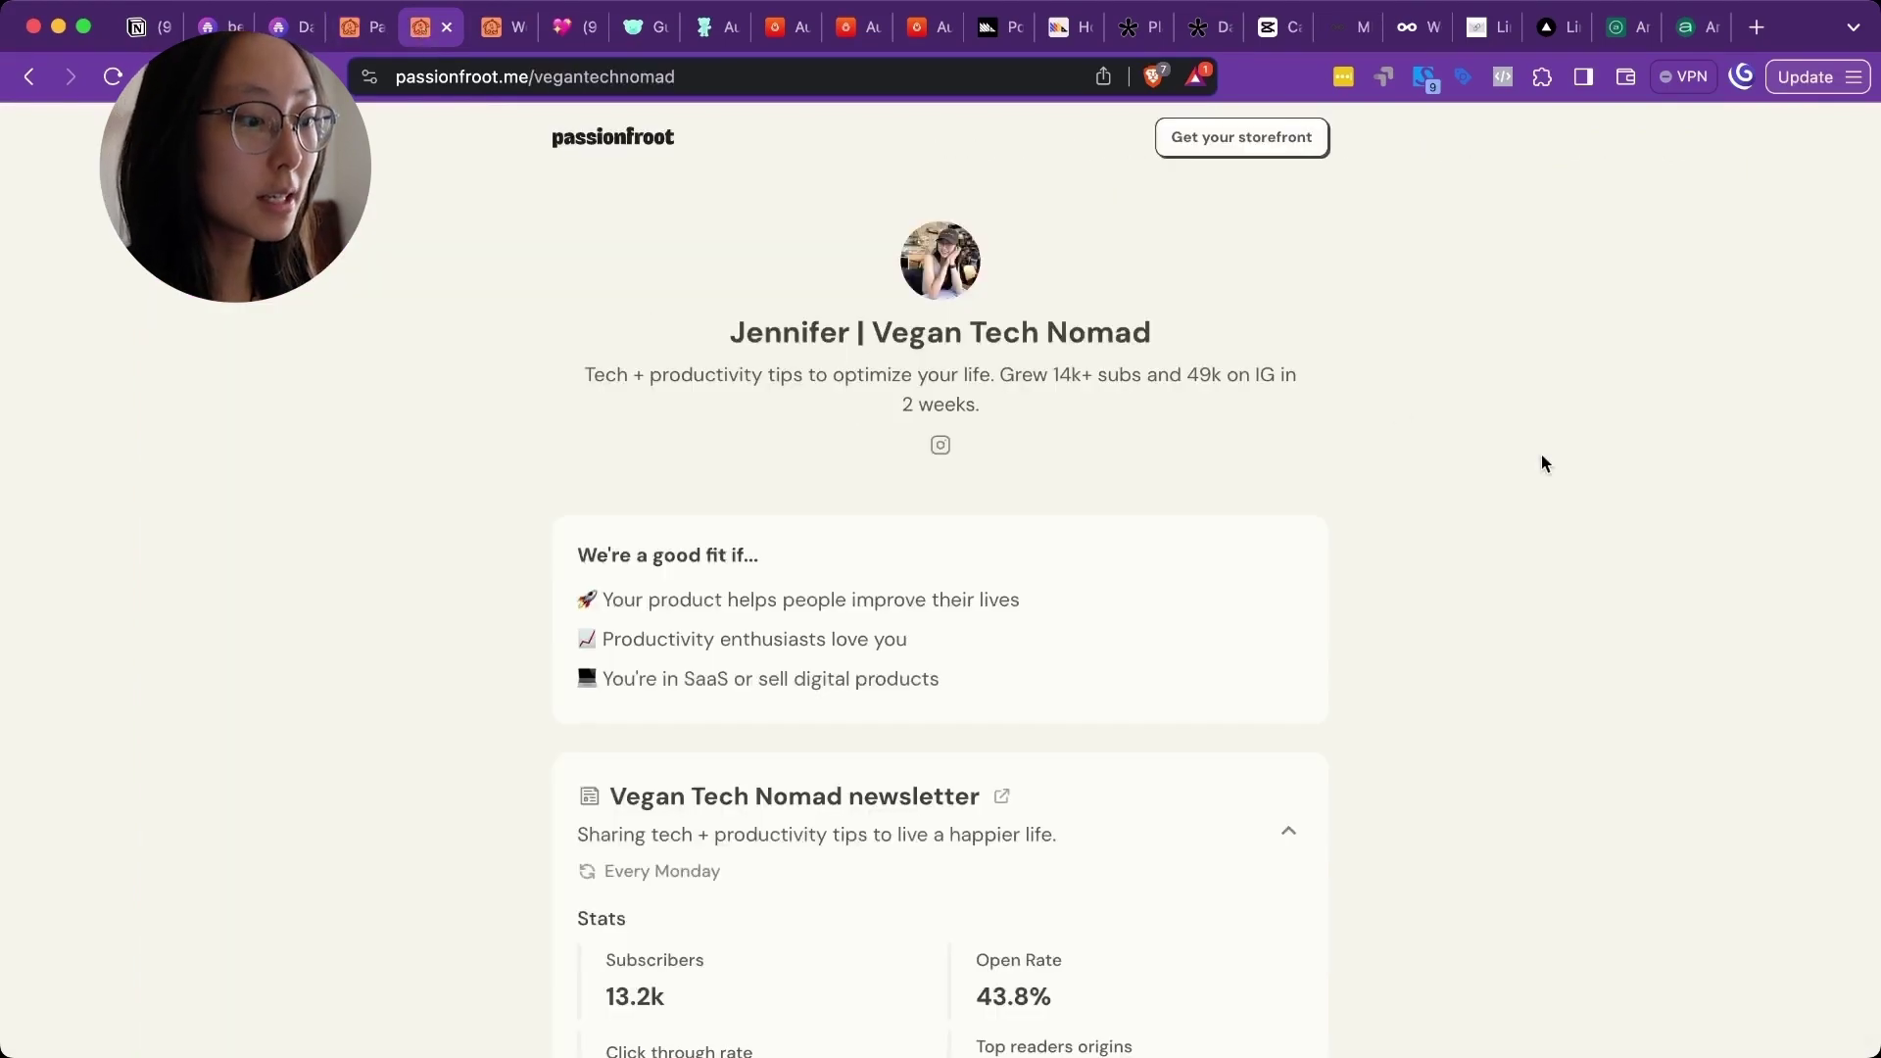
pyautogui.scroll(-15, 1542, 454)
pyautogui.scroll(-8, 644, 666)
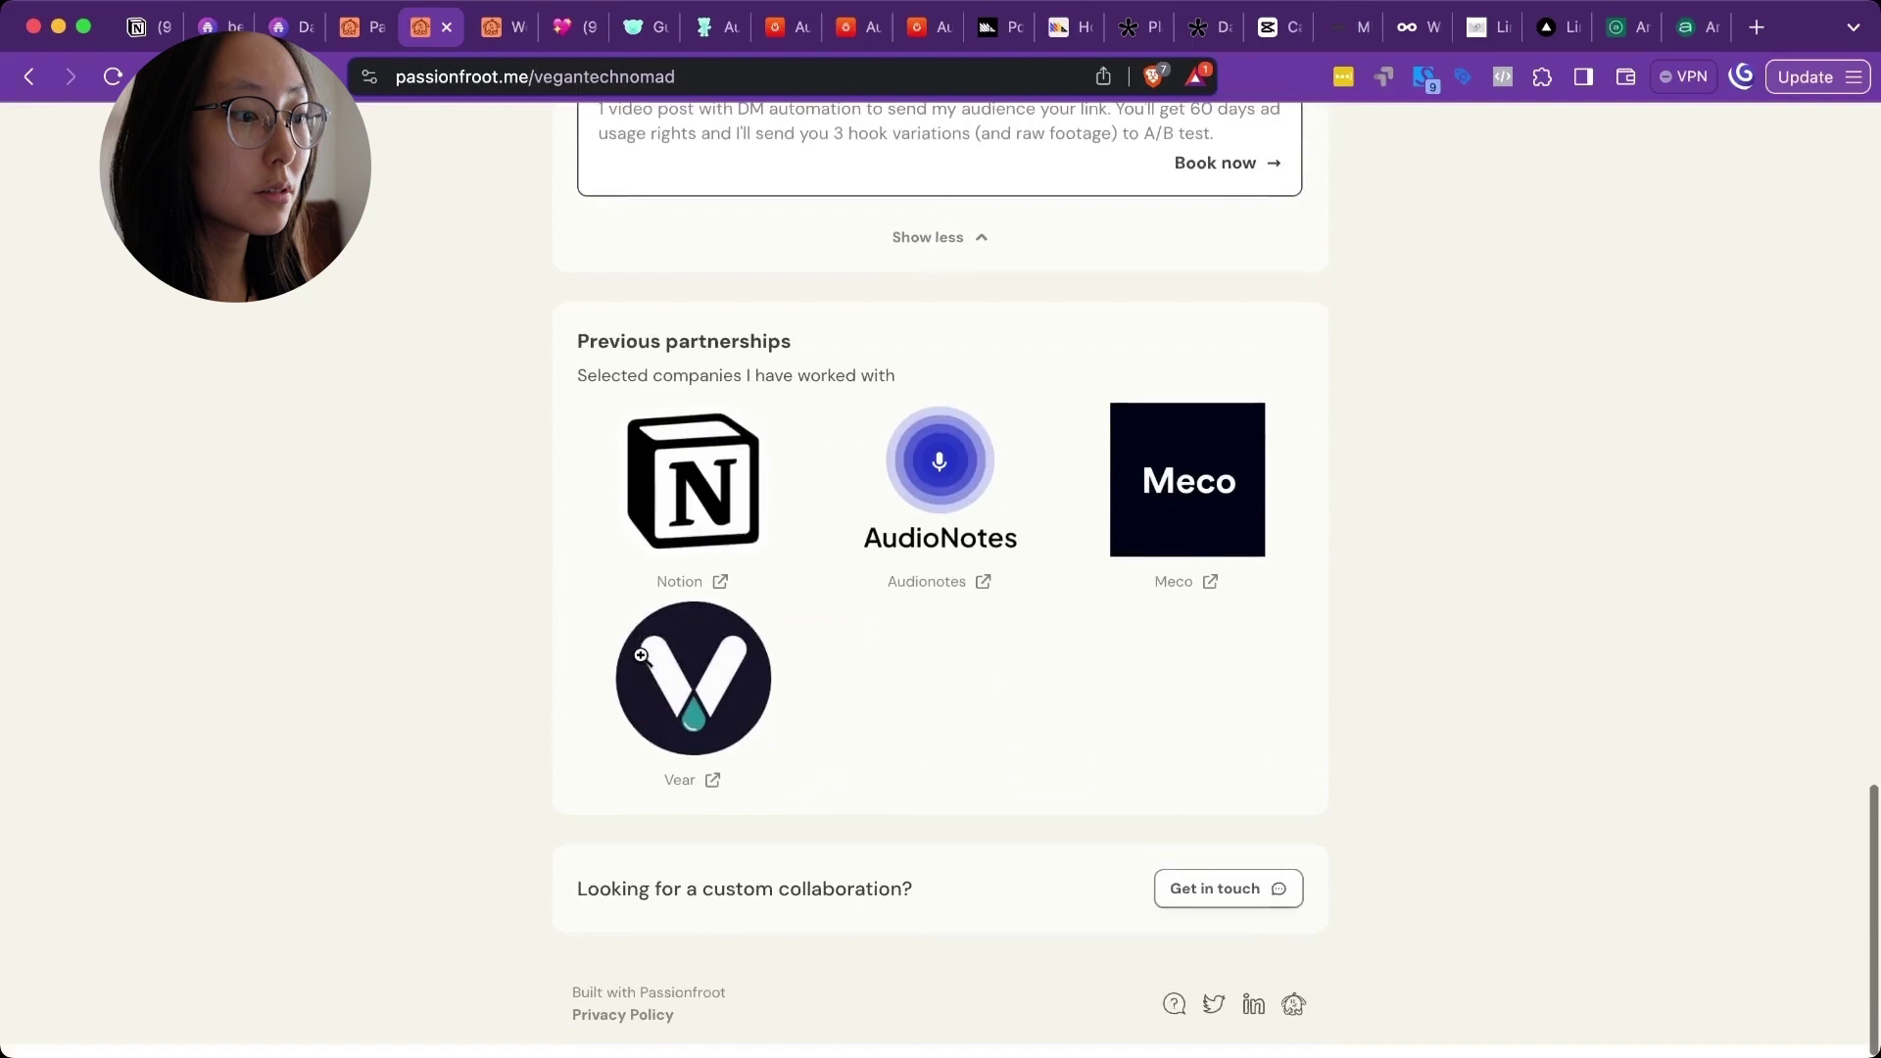
pyautogui.scroll(20, 638, 656)
pyautogui.scroll(-5, 713, 905)
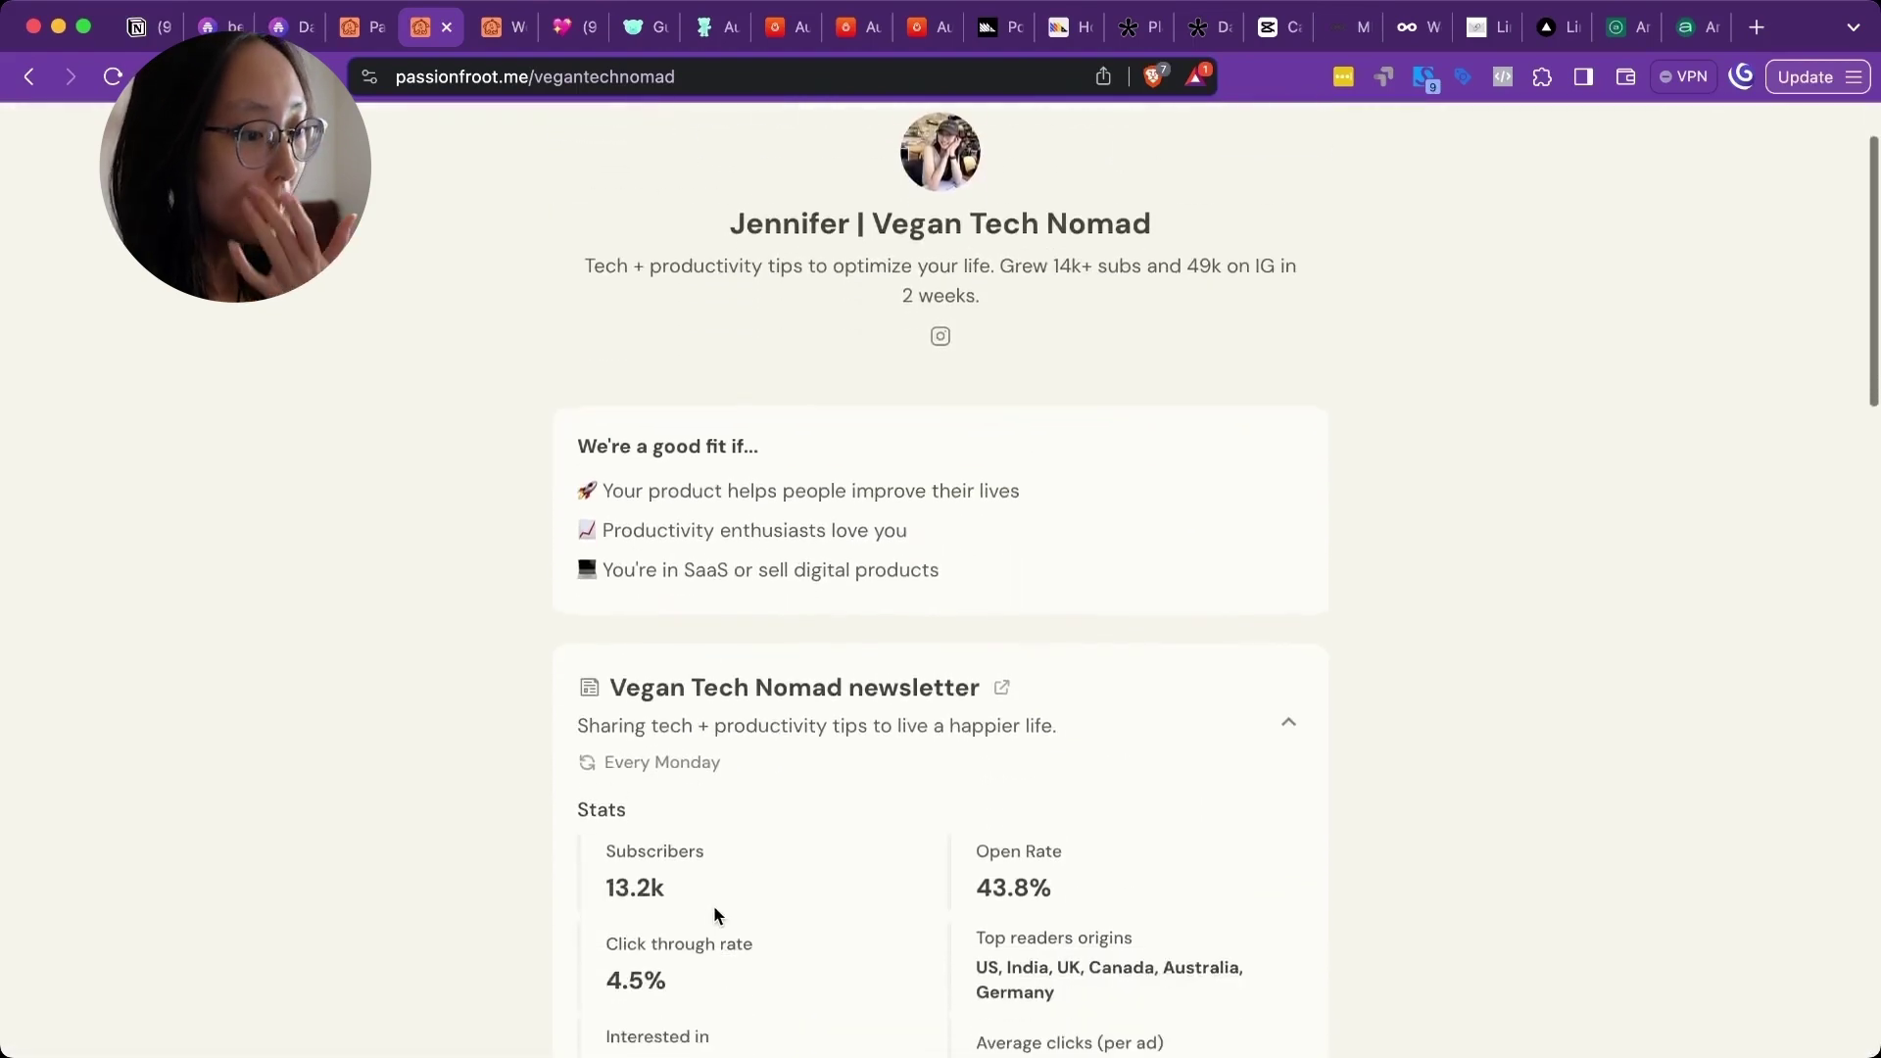
pyautogui.scroll(-1, 713, 905)
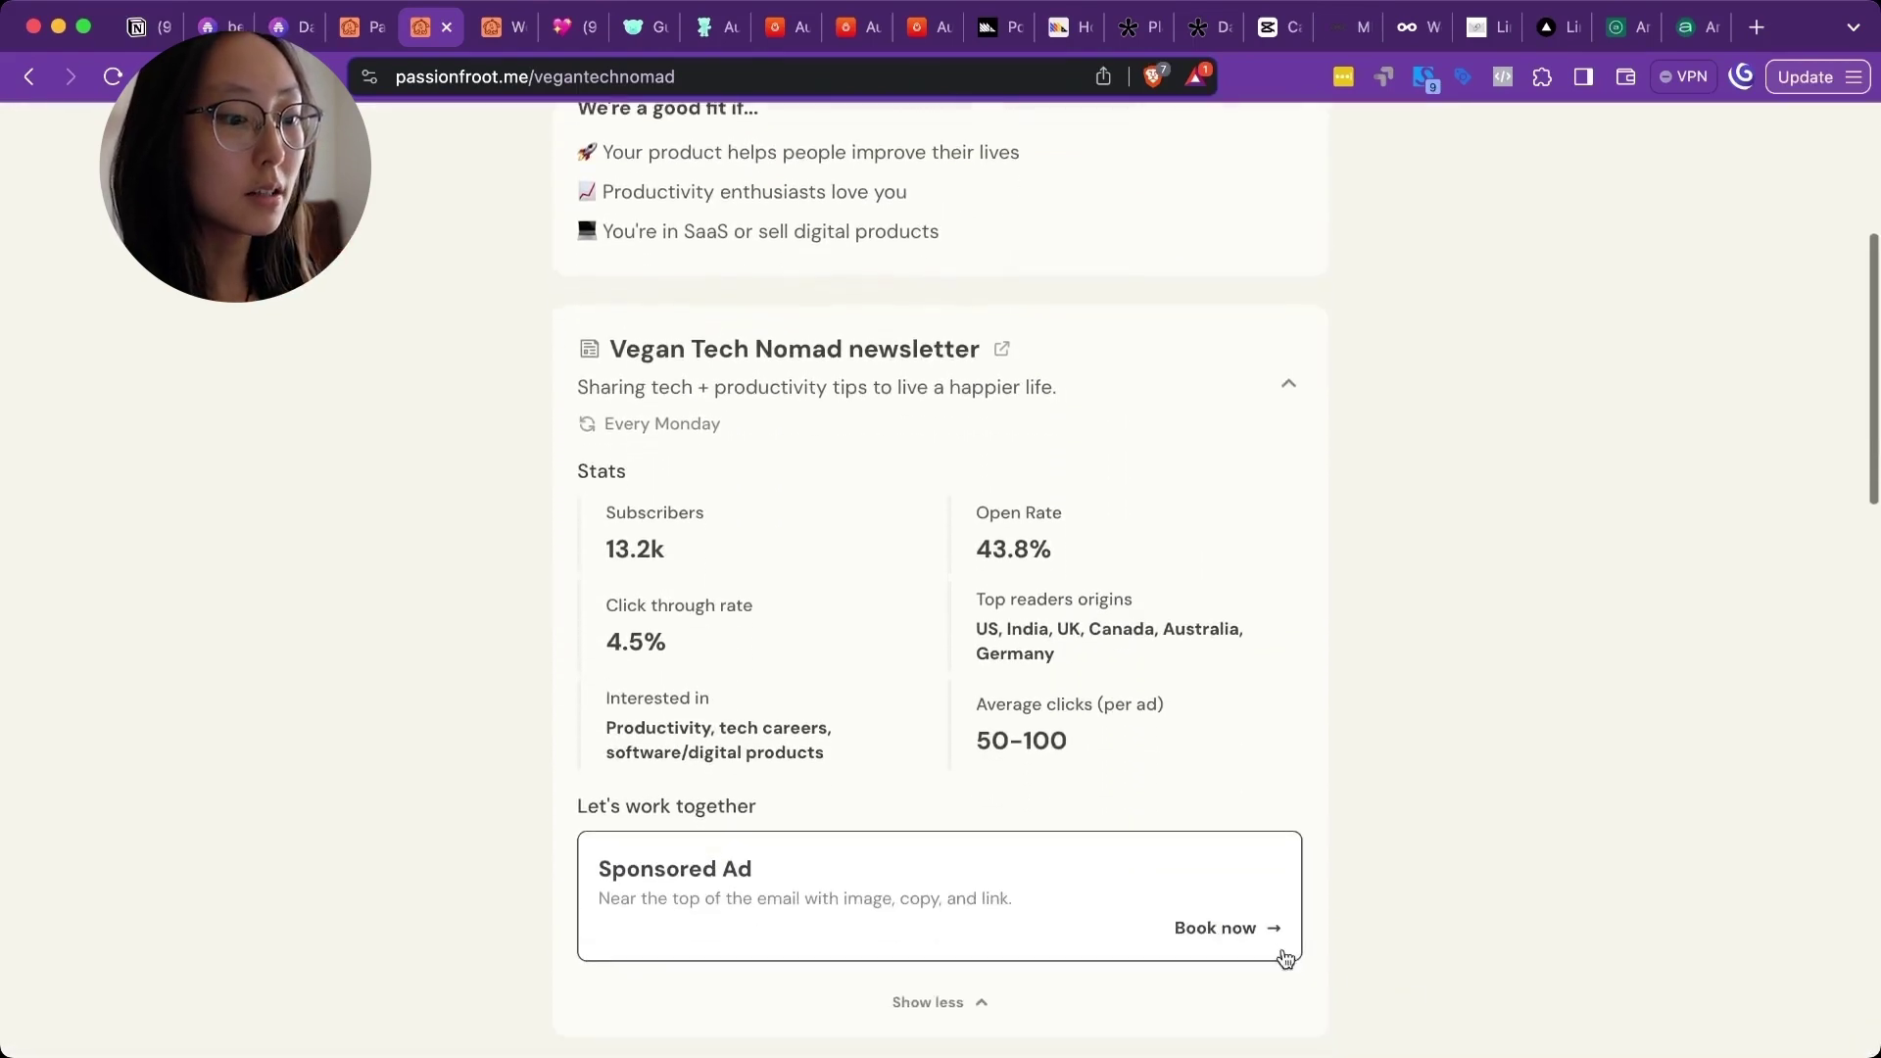
pyautogui.click(1244, 931)
pyautogui.scroll(-5, 1010, 793)
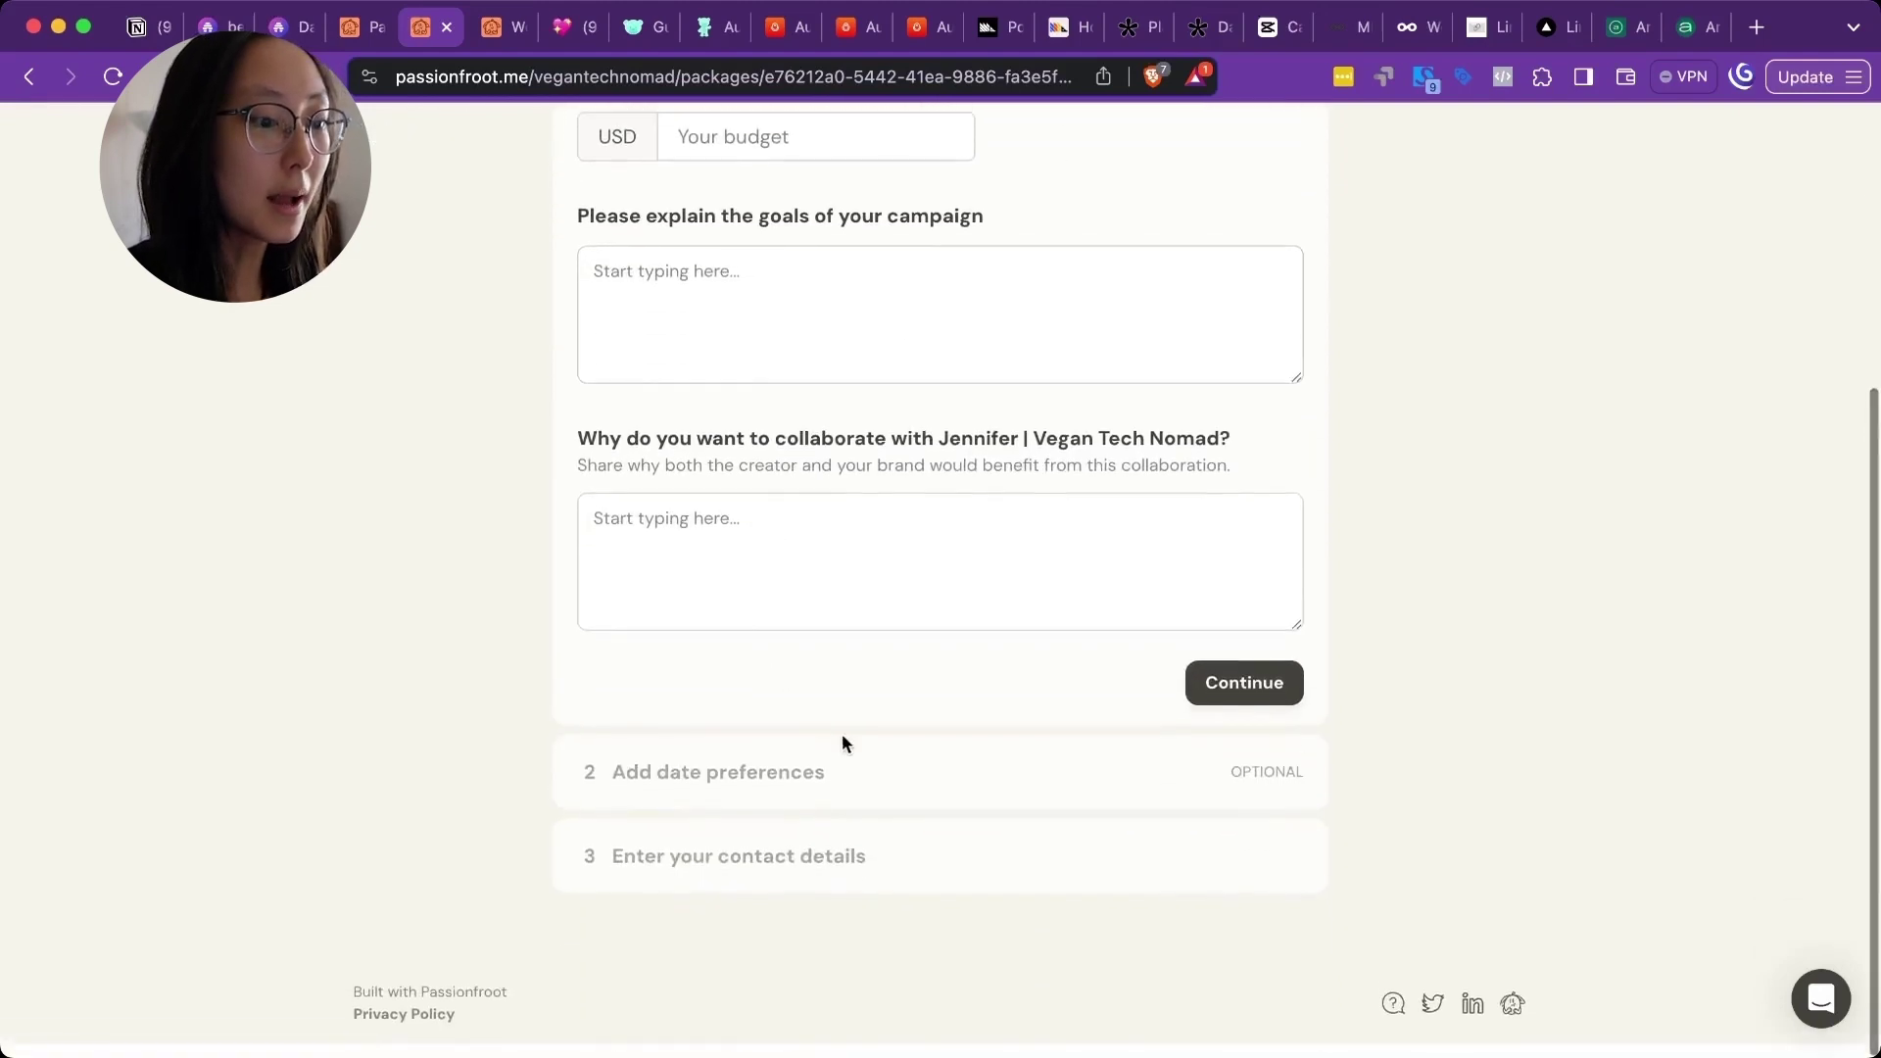
# Enter placeholder collaboration reasons and campaign goals, and submit the collaboration details step
pyautogui.write('t')
pyautogui.click(728, 337)
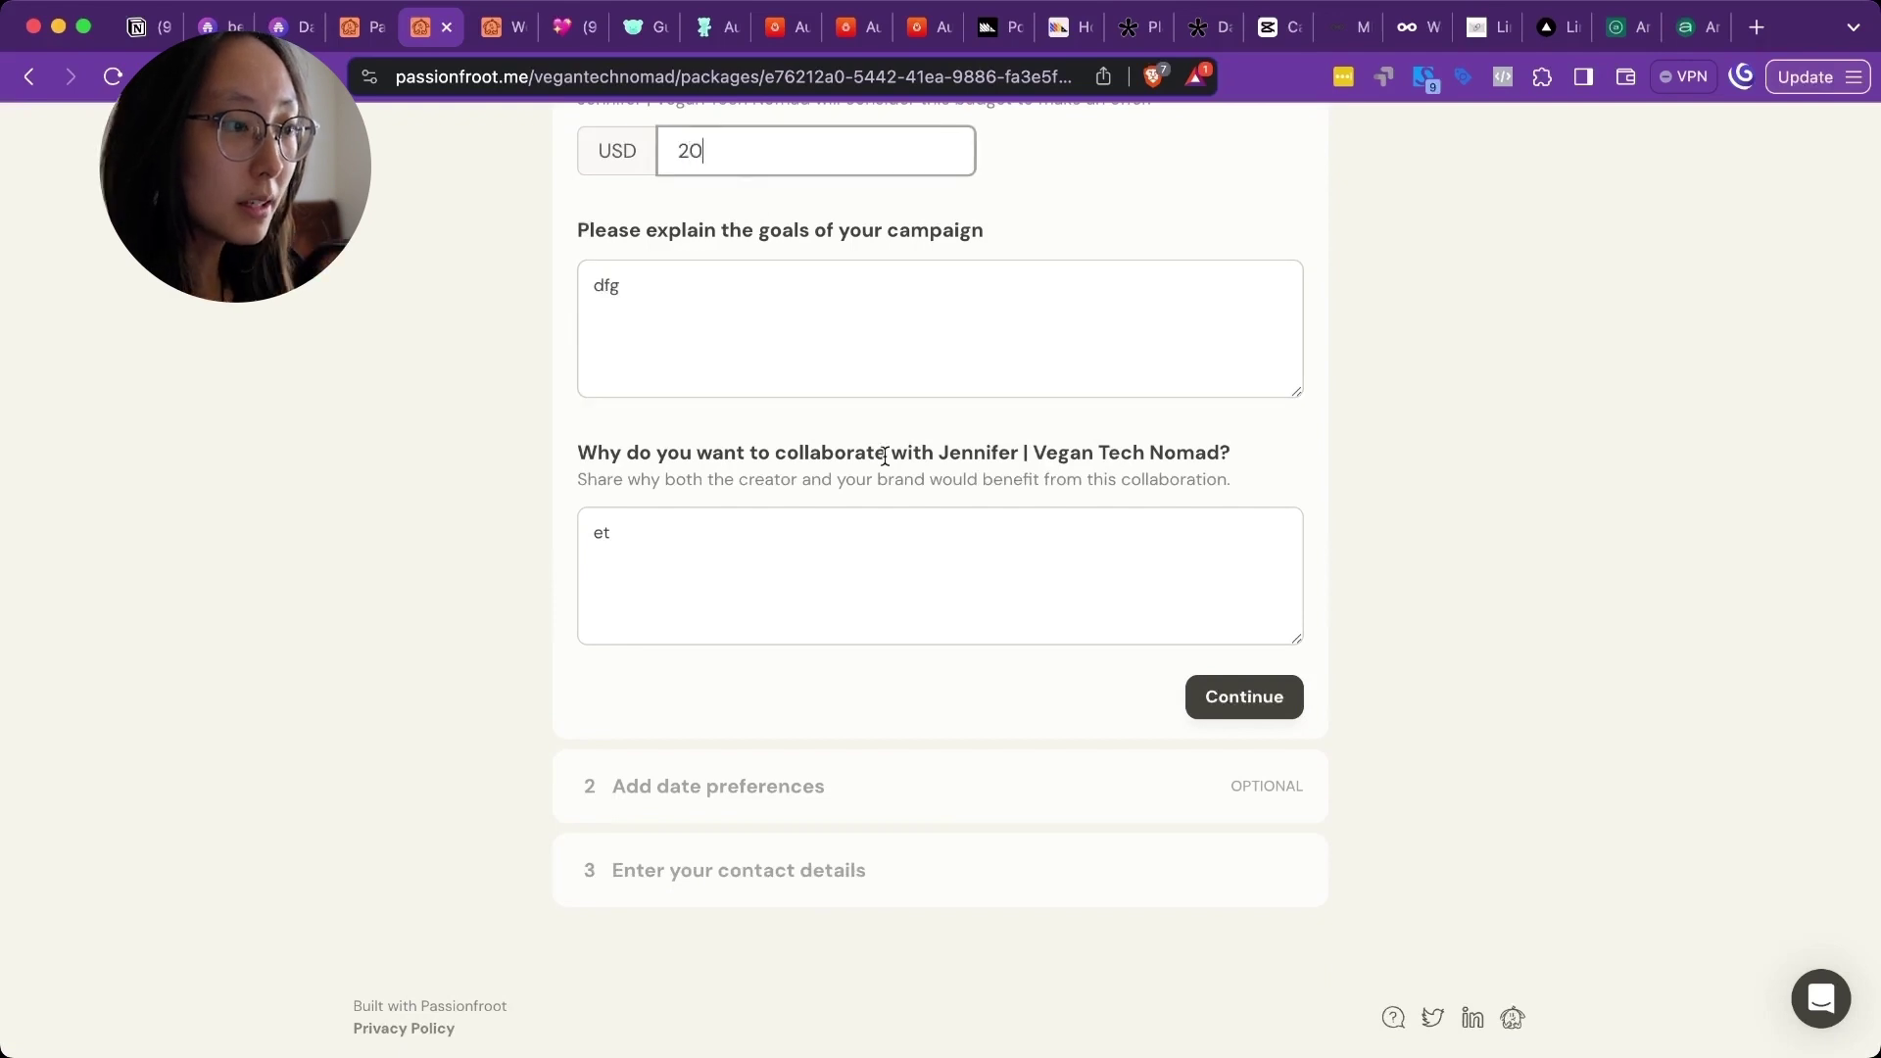
pyautogui.click(1262, 717)
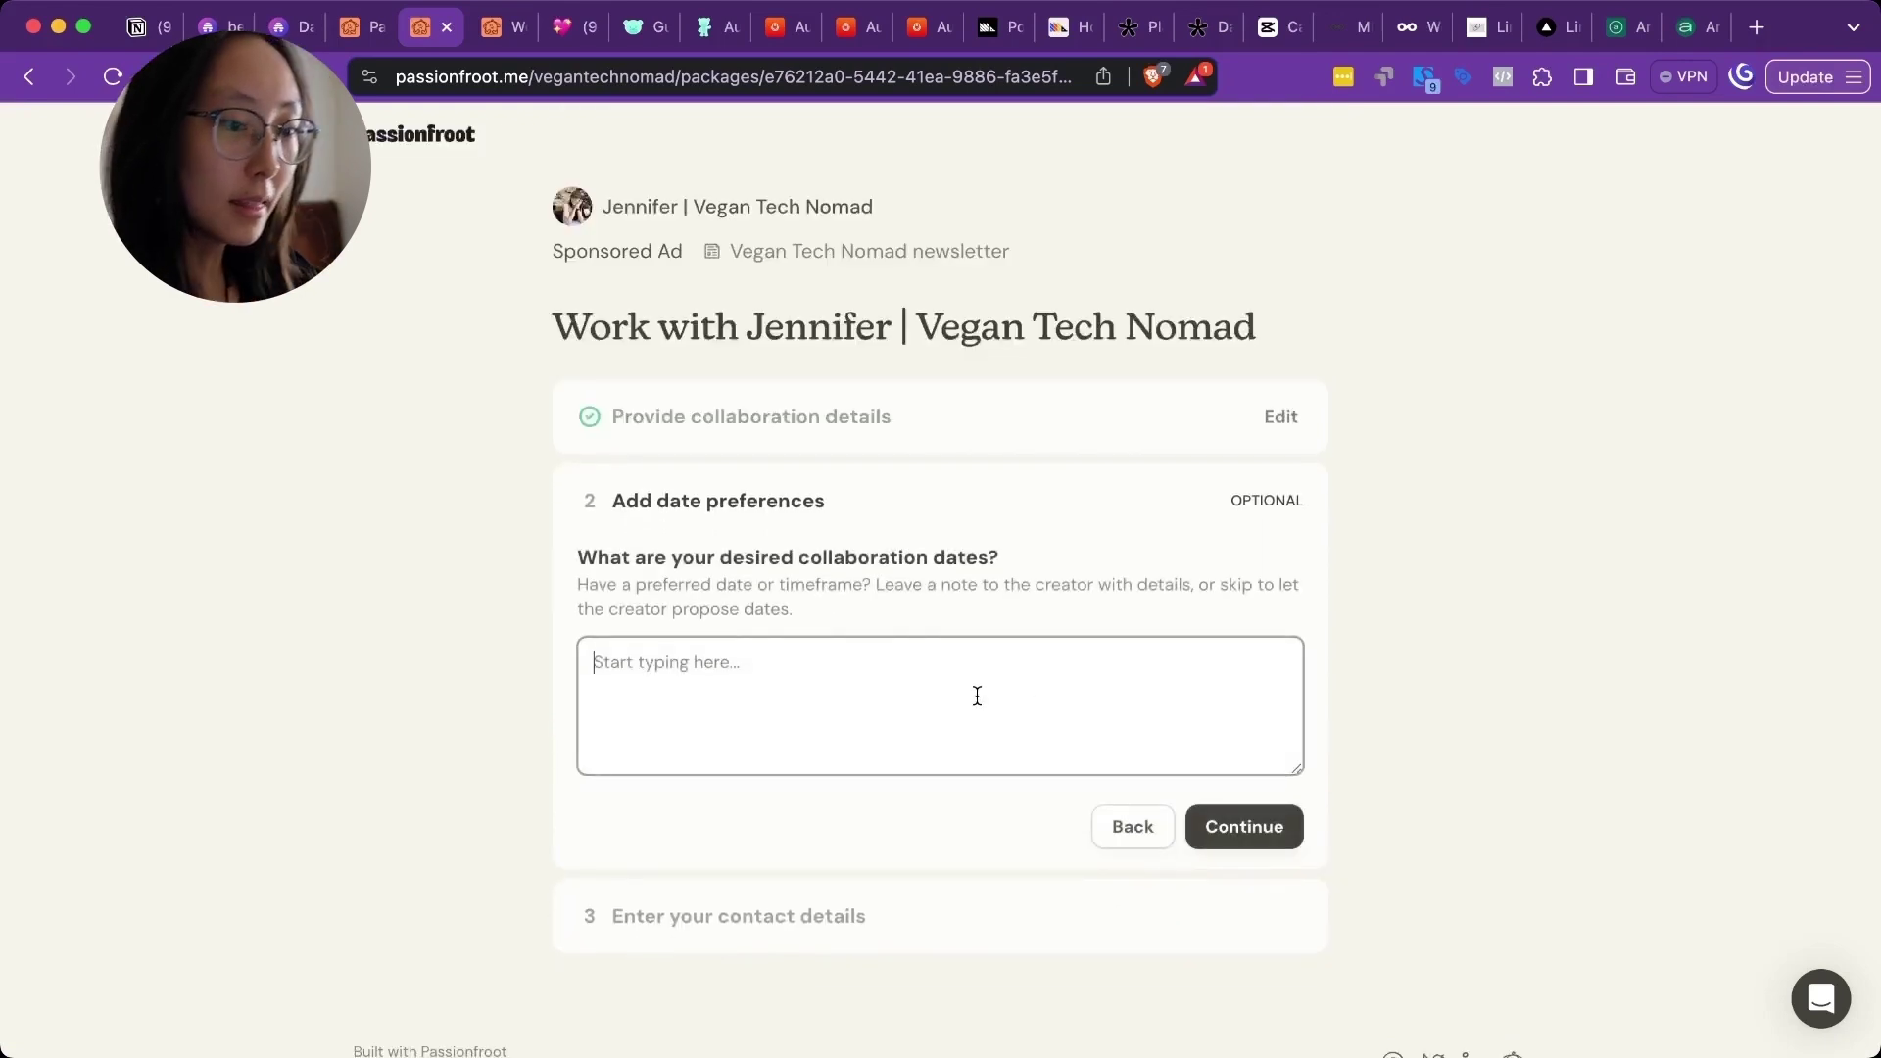
# Skip the optional date preferences step and switch to the Passionfroot workspace home
pyautogui.click(1218, 848)
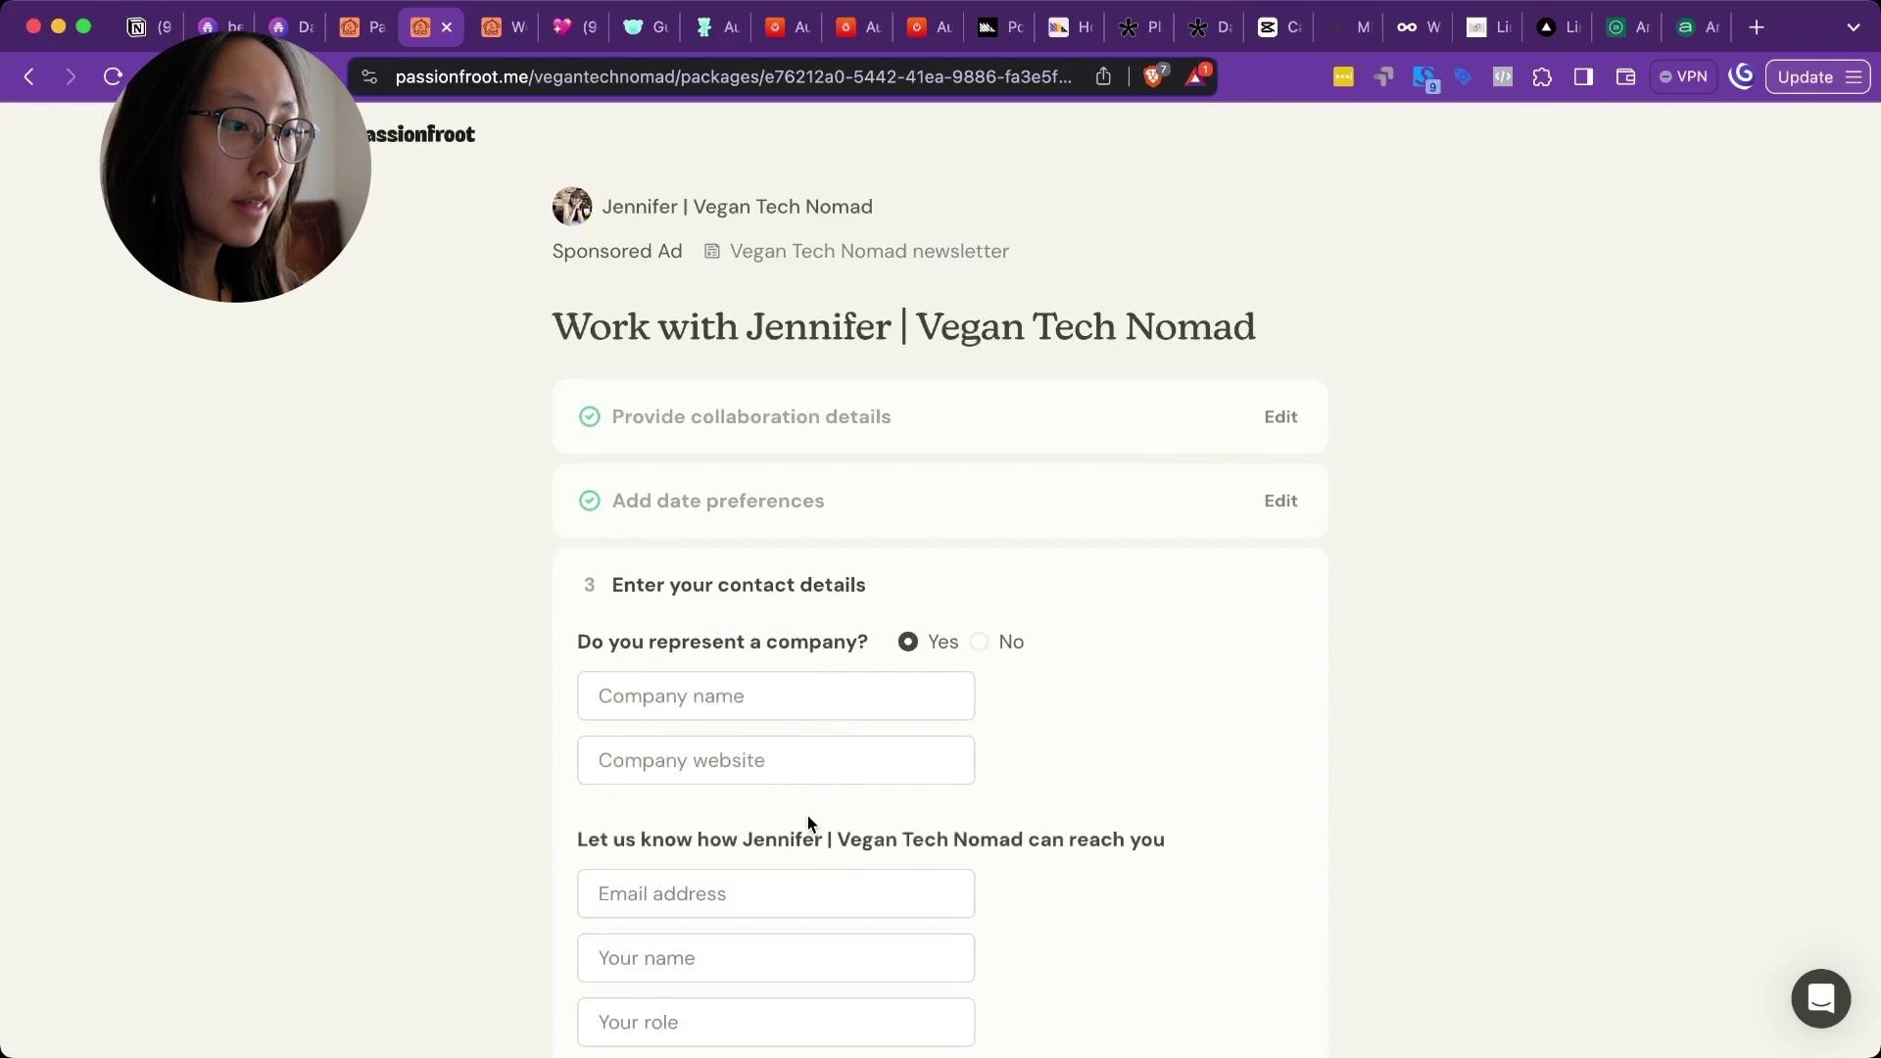
pyautogui.scroll(-5, 811, 823)
pyautogui.click(489, 34)
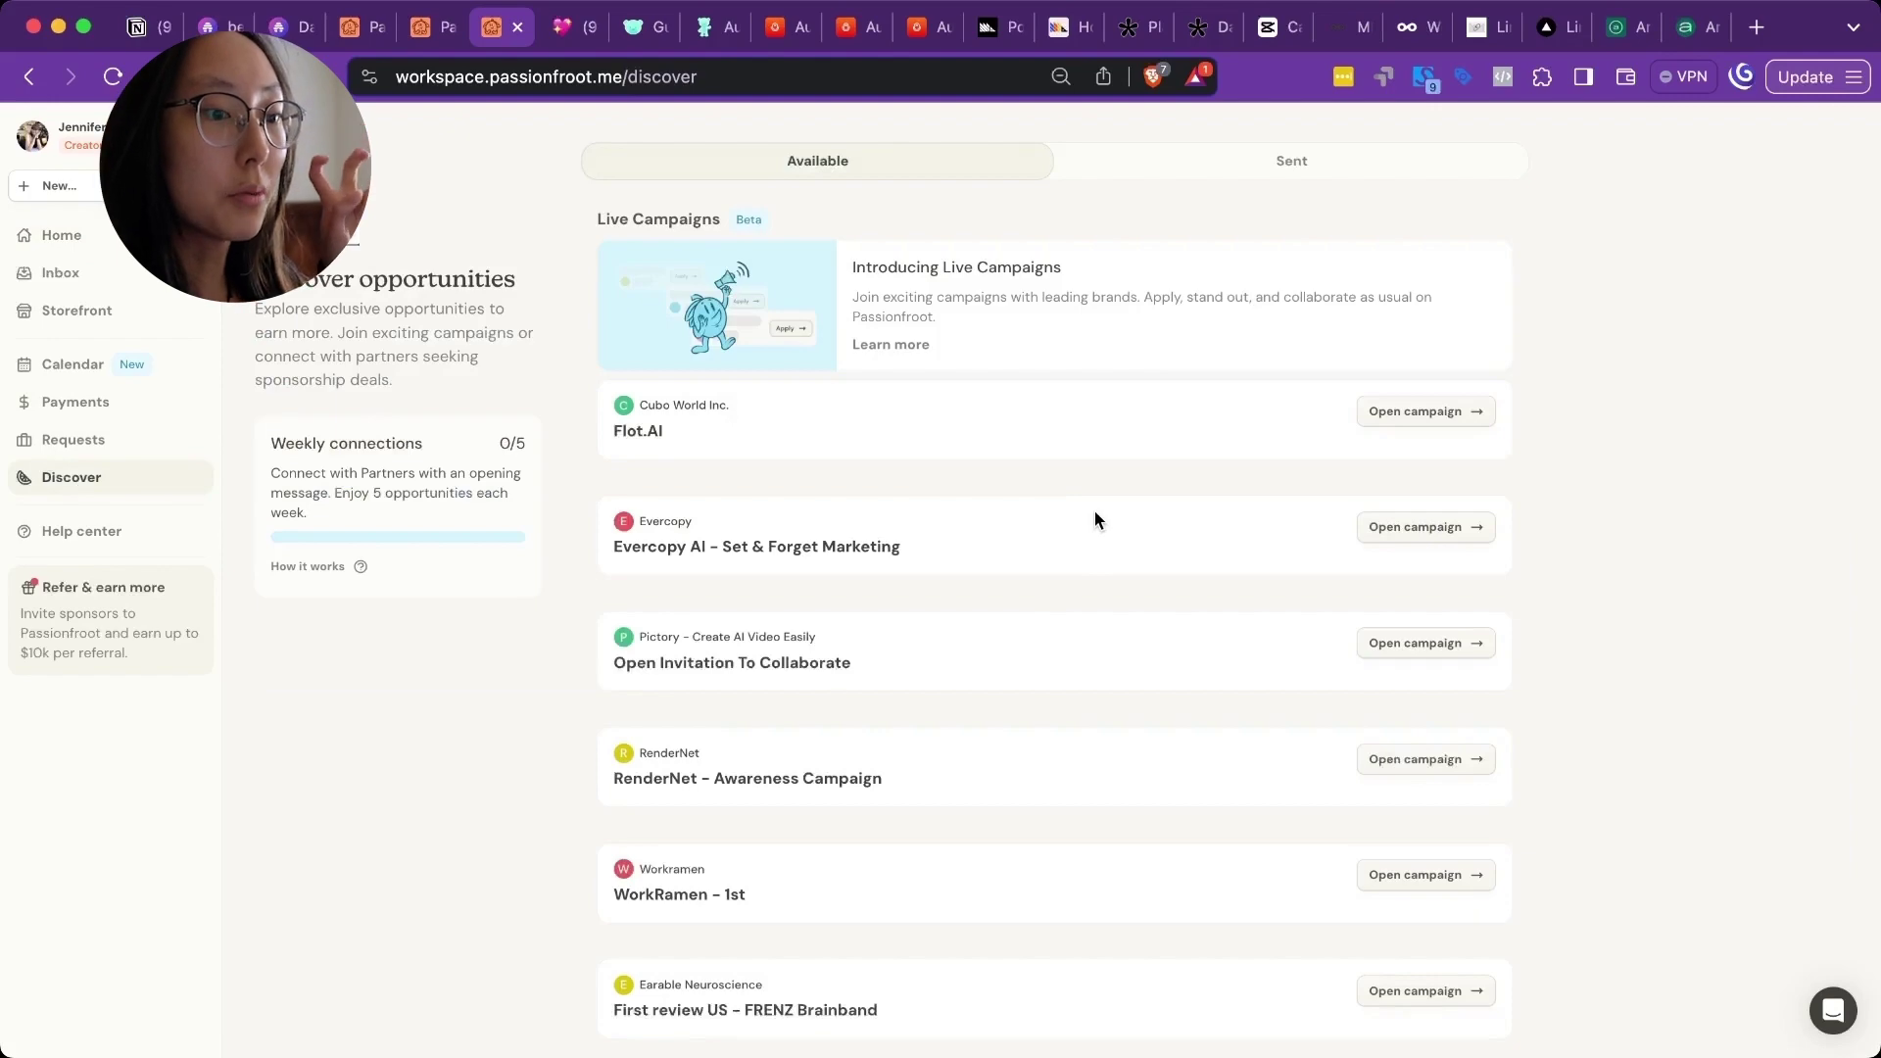
# Browse Discover opportunities, open the Samsung Device Audience campaign, then switch to Notion's Creator business page
pyautogui.scroll(-10, 1095, 518)
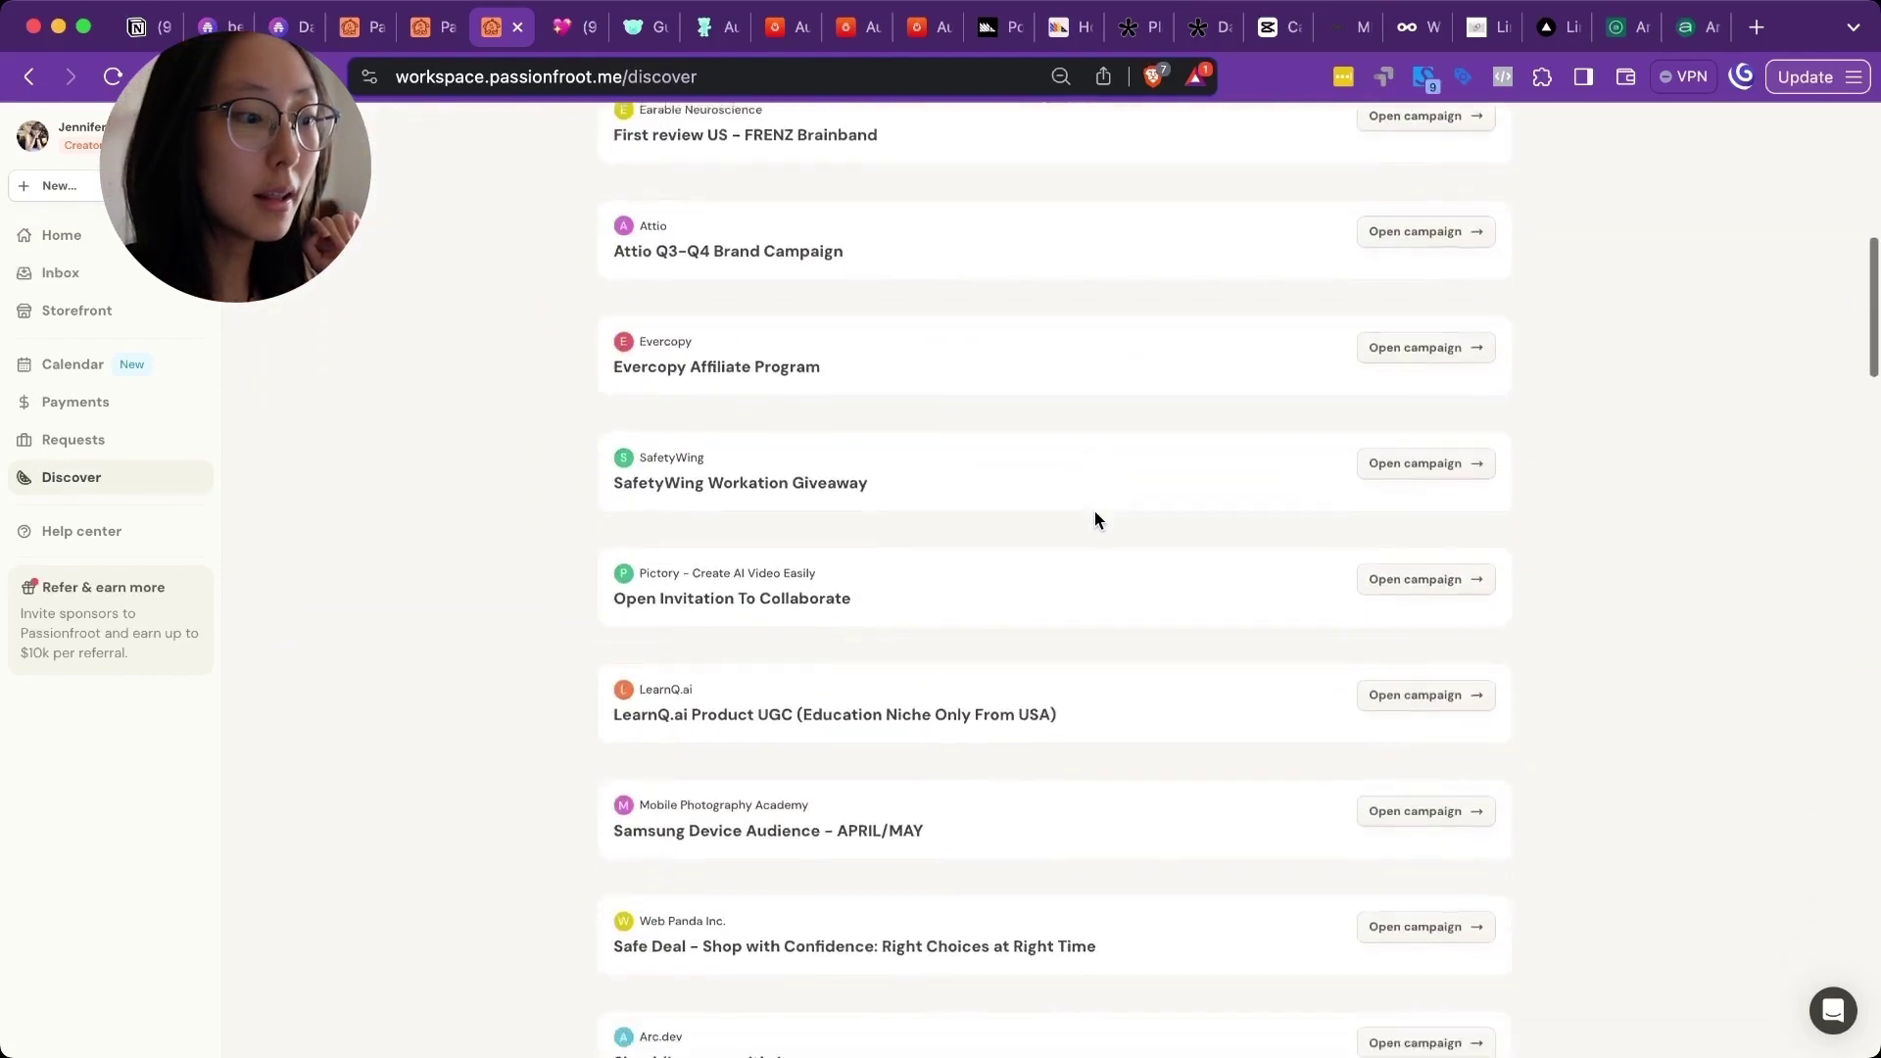
pyautogui.scroll(-4, 1096, 517)
pyautogui.click(1415, 391)
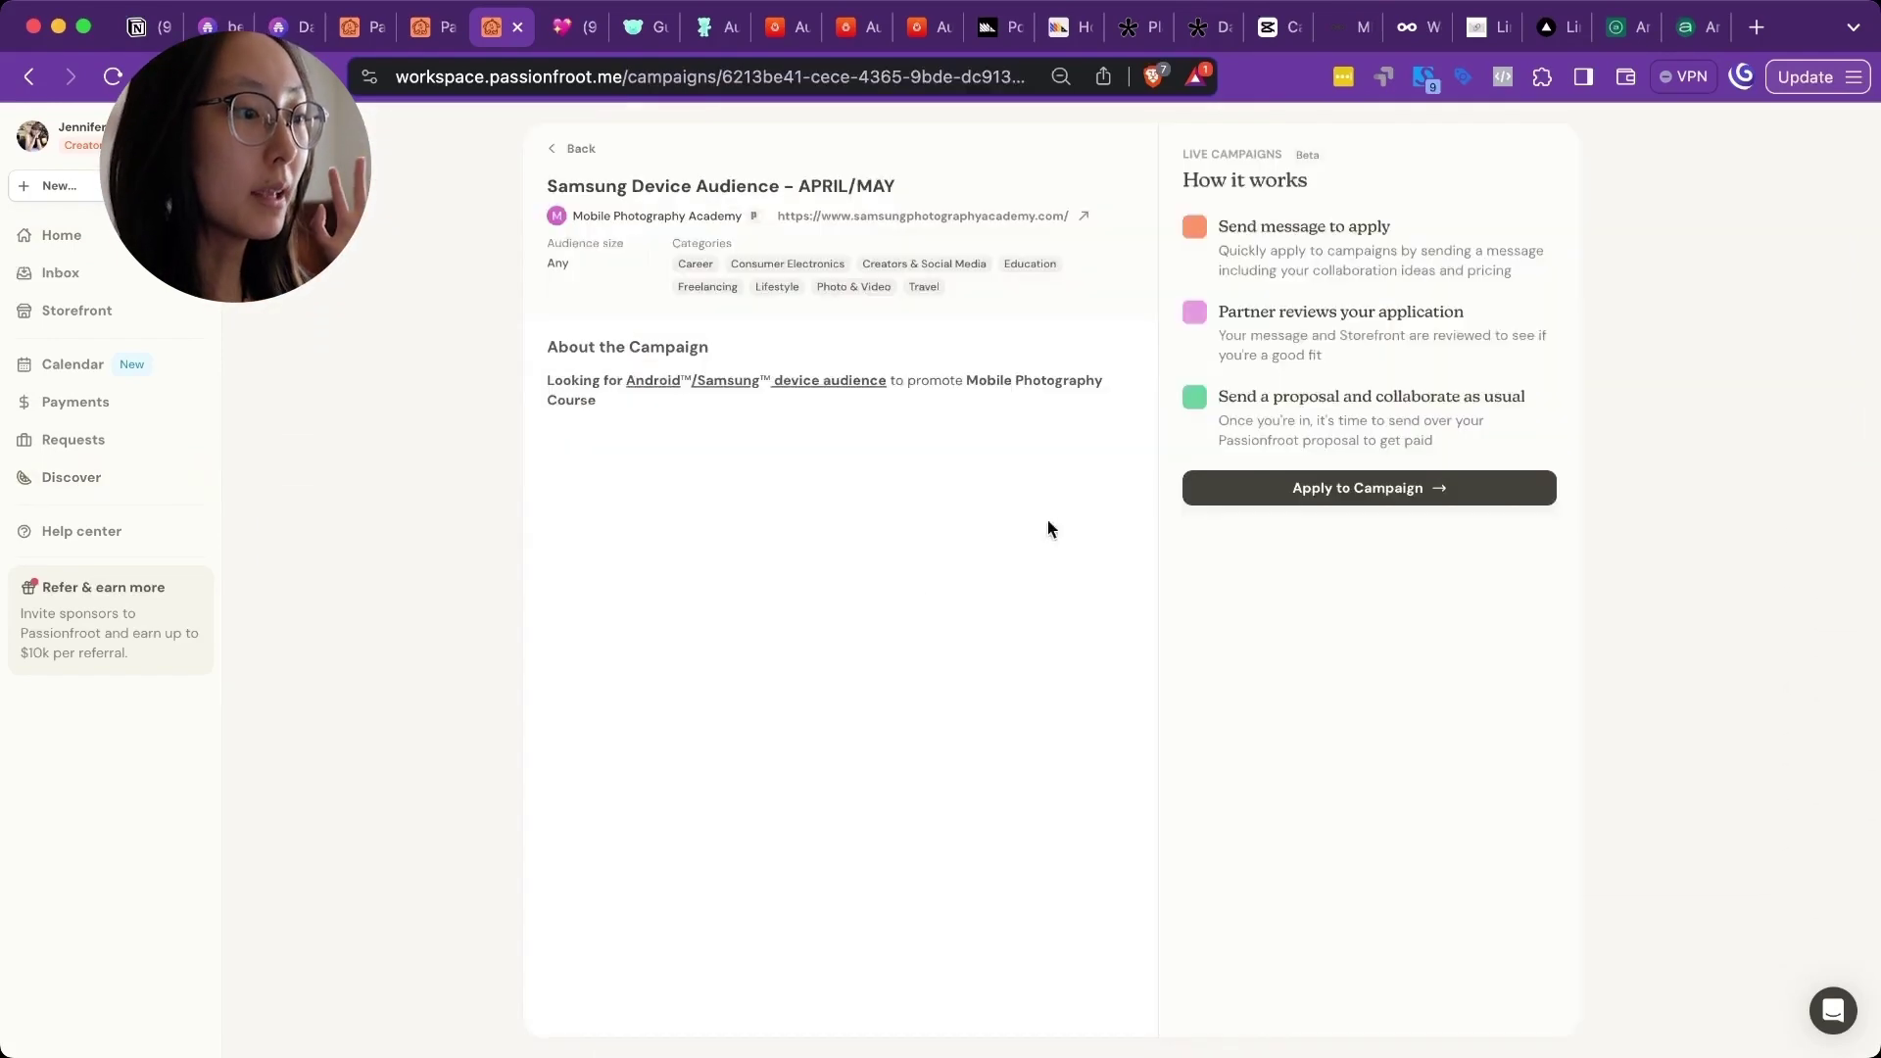
pyautogui.hscroll(-5, 1225, 563)
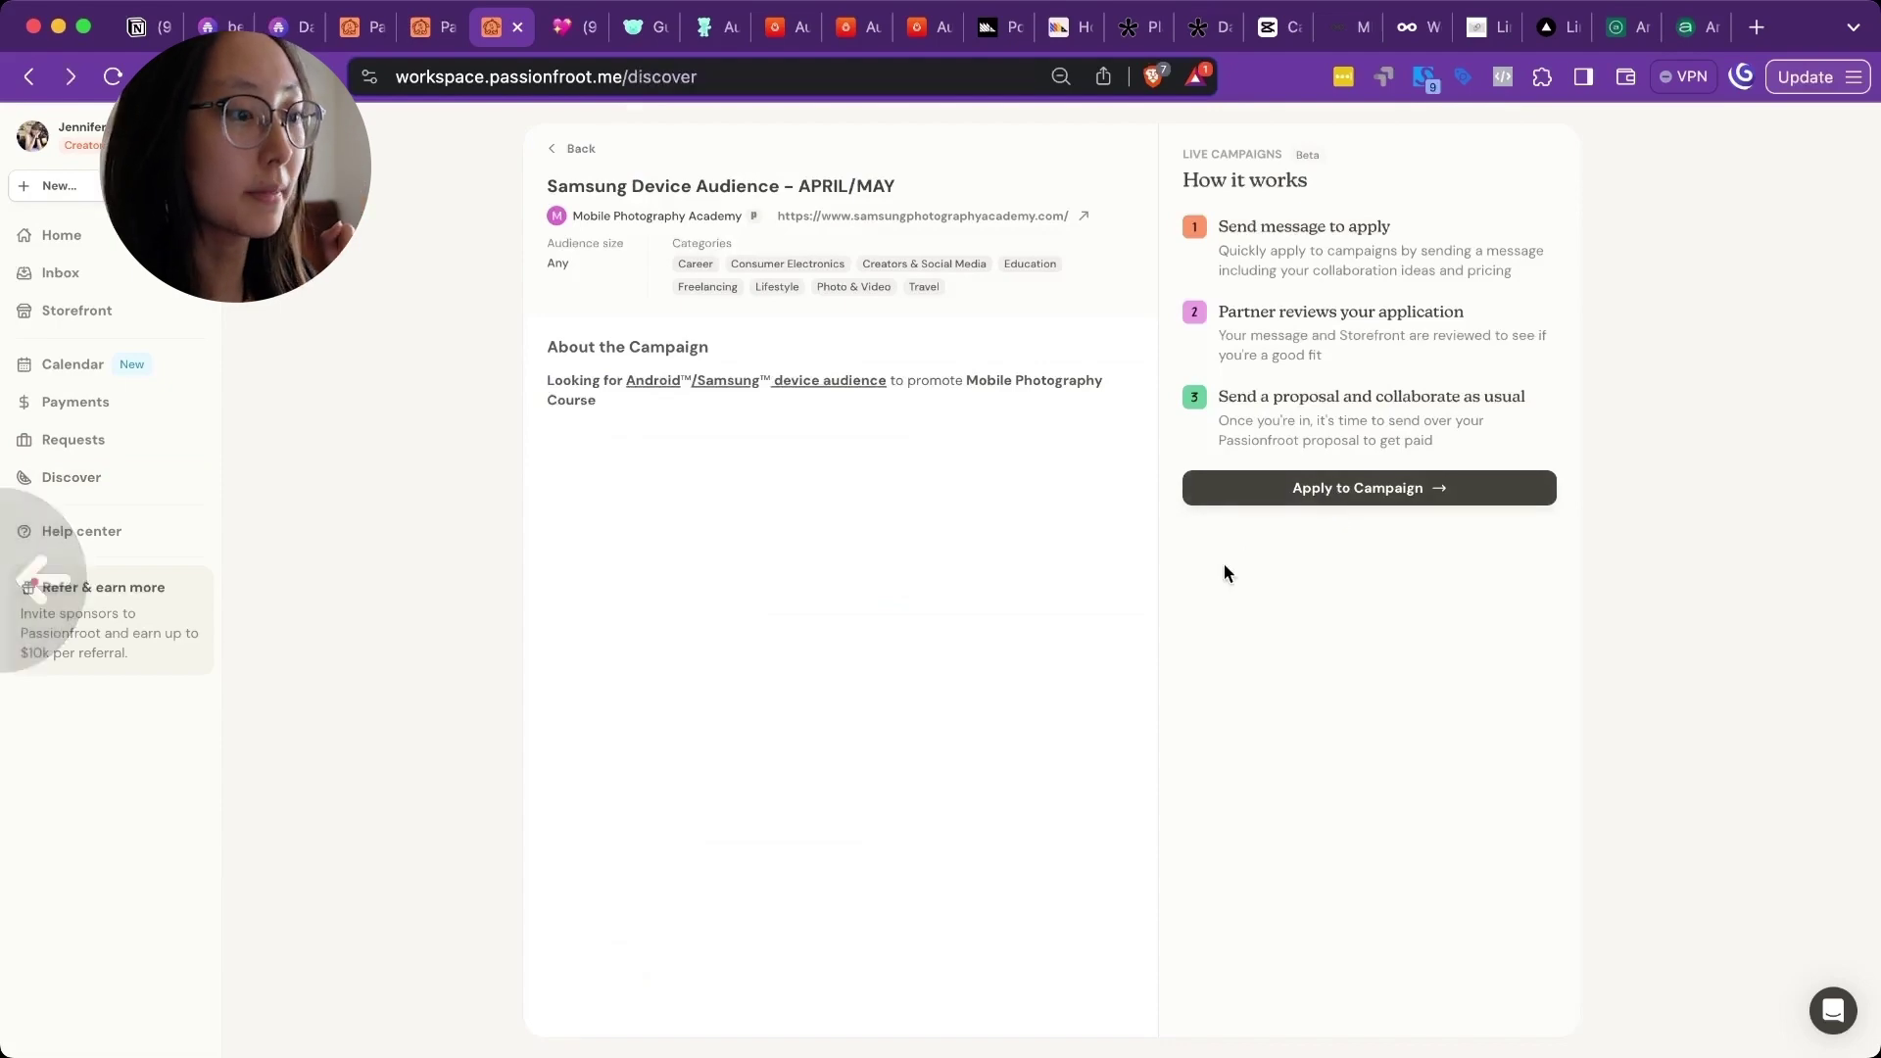
pyautogui.scroll(-10, 1225, 573)
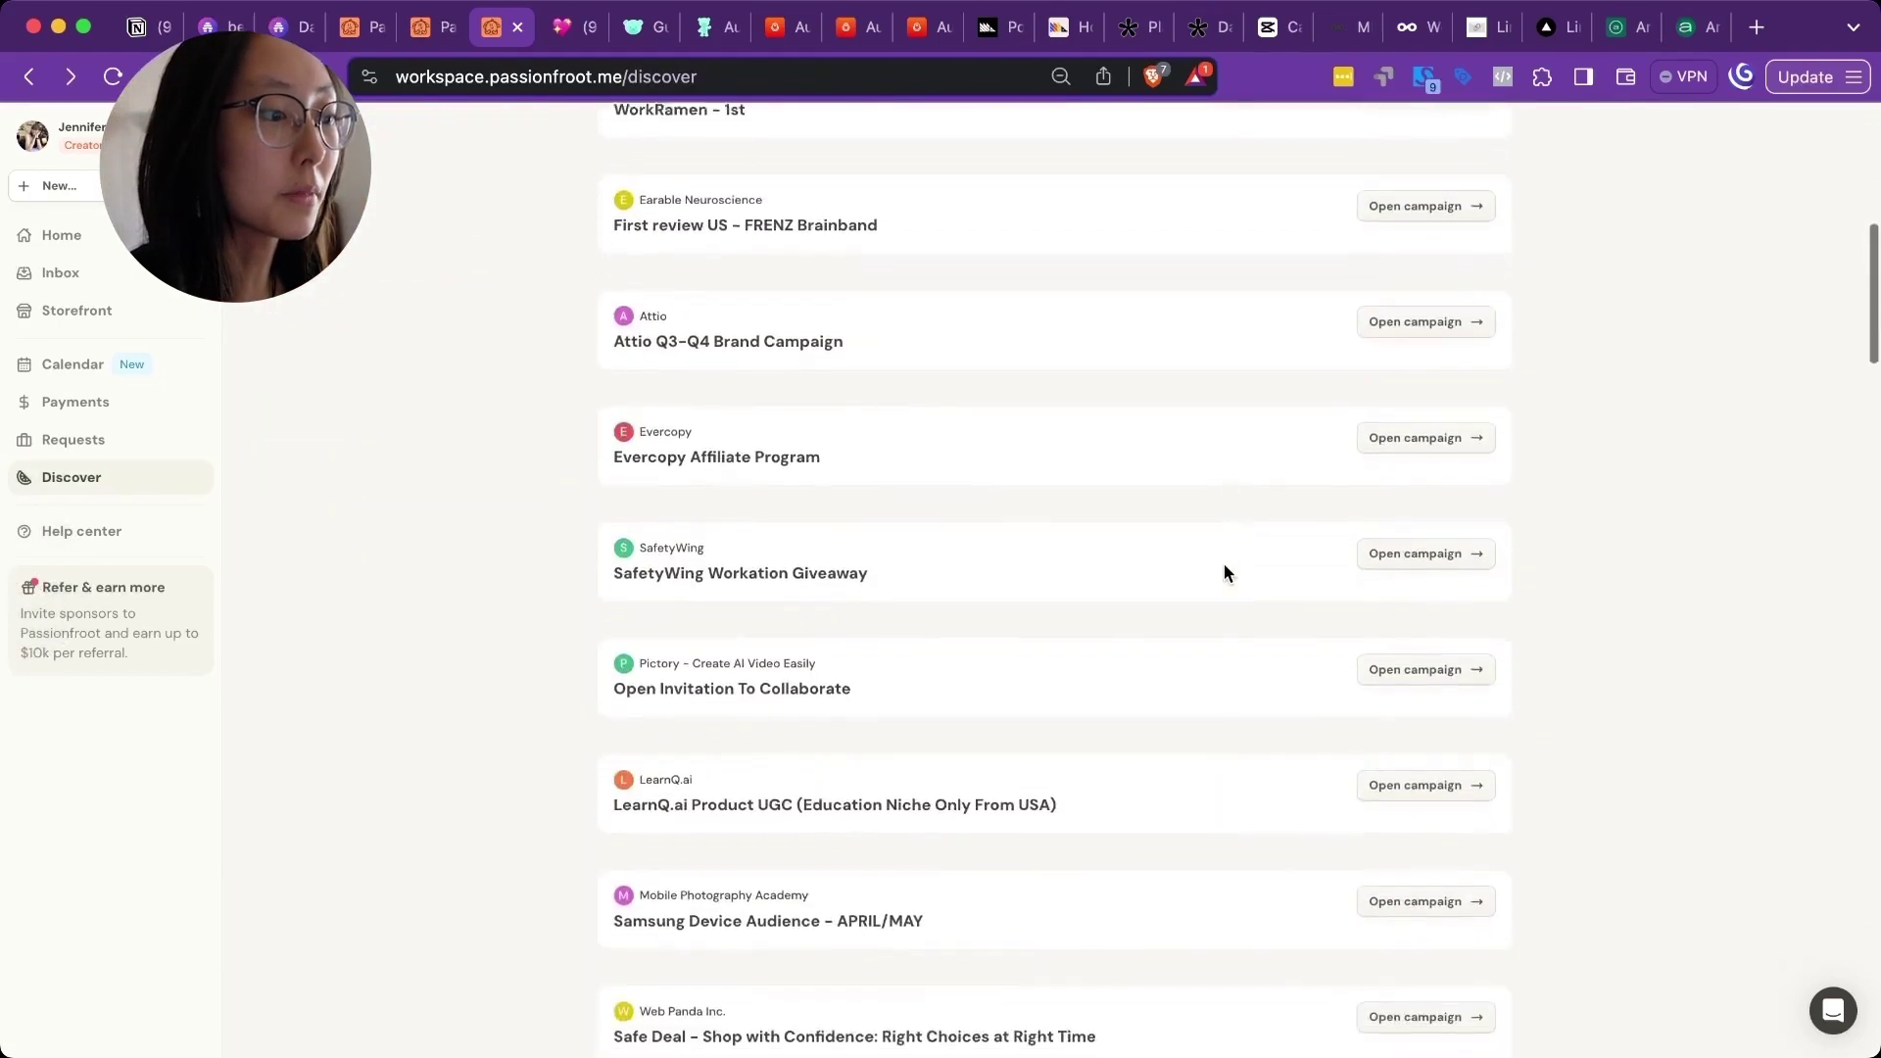
pyautogui.click(565, 34)
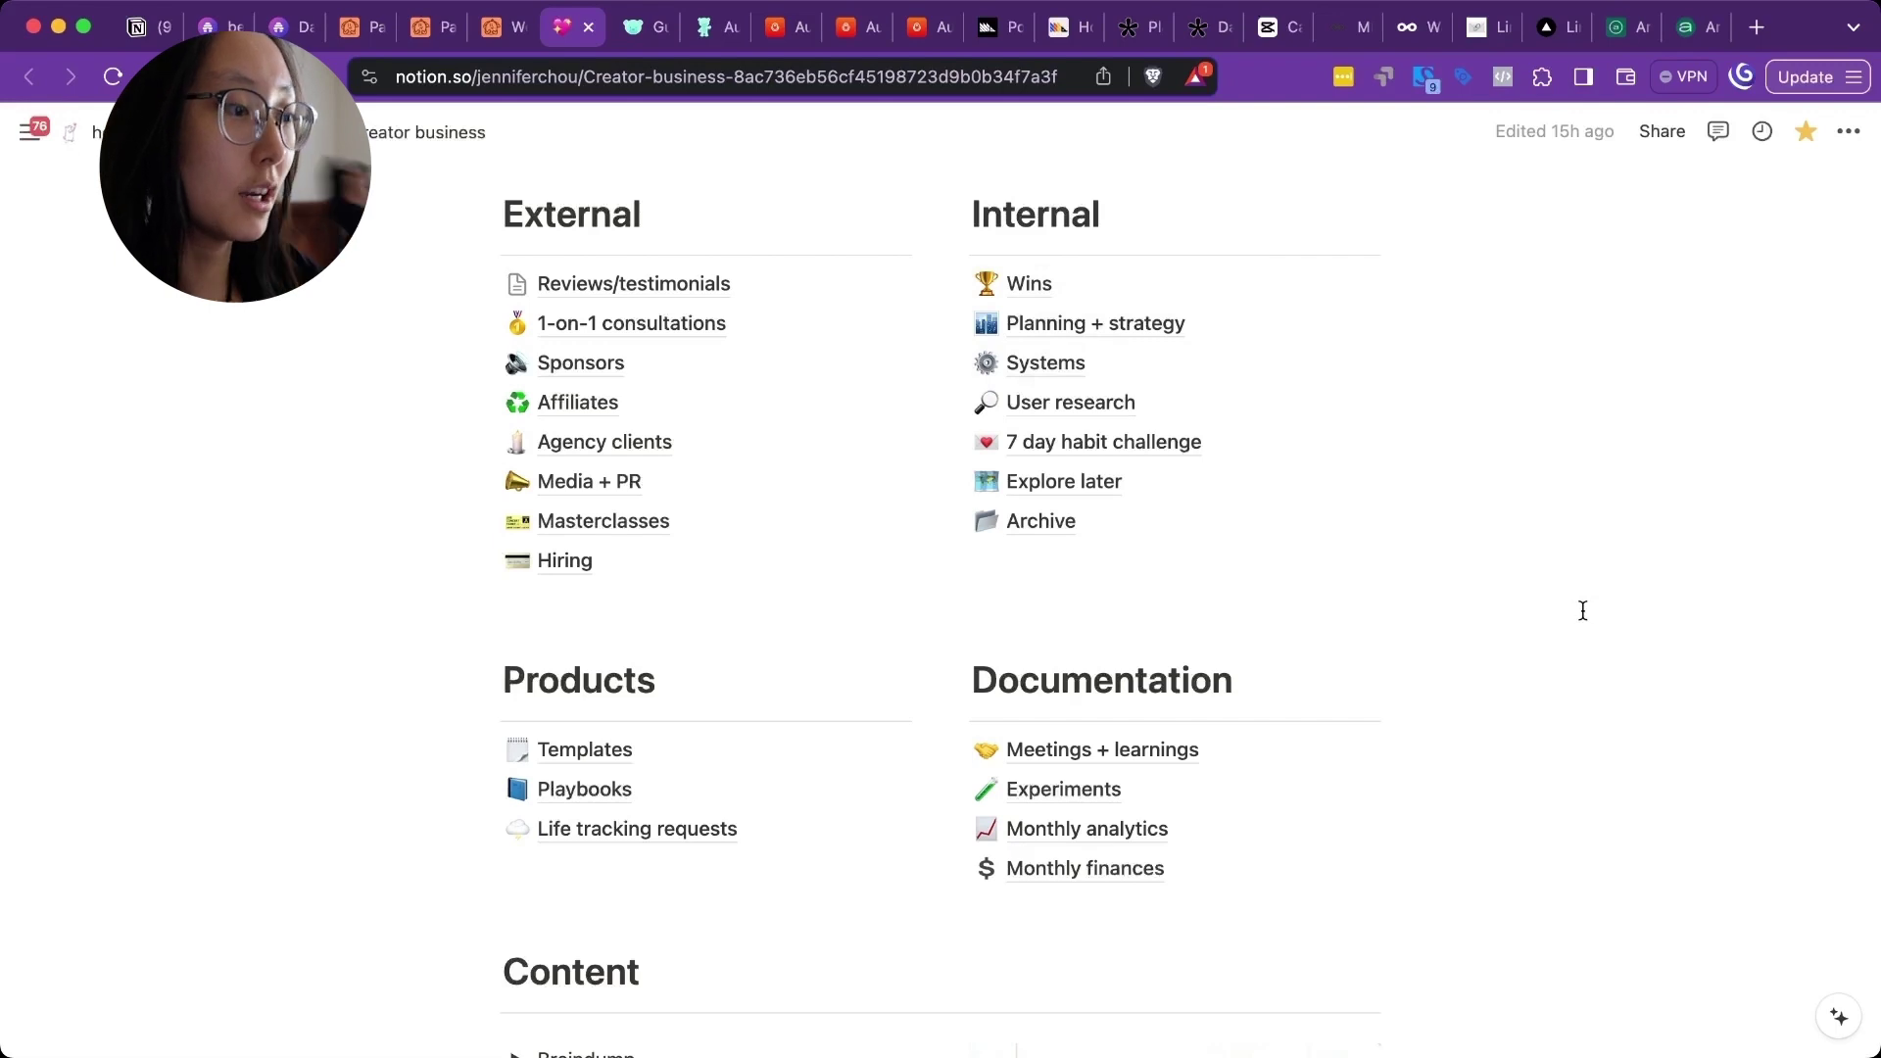
# Switch from Notion's Creator business page to the GummySearch website
pyautogui.click(639, 39)
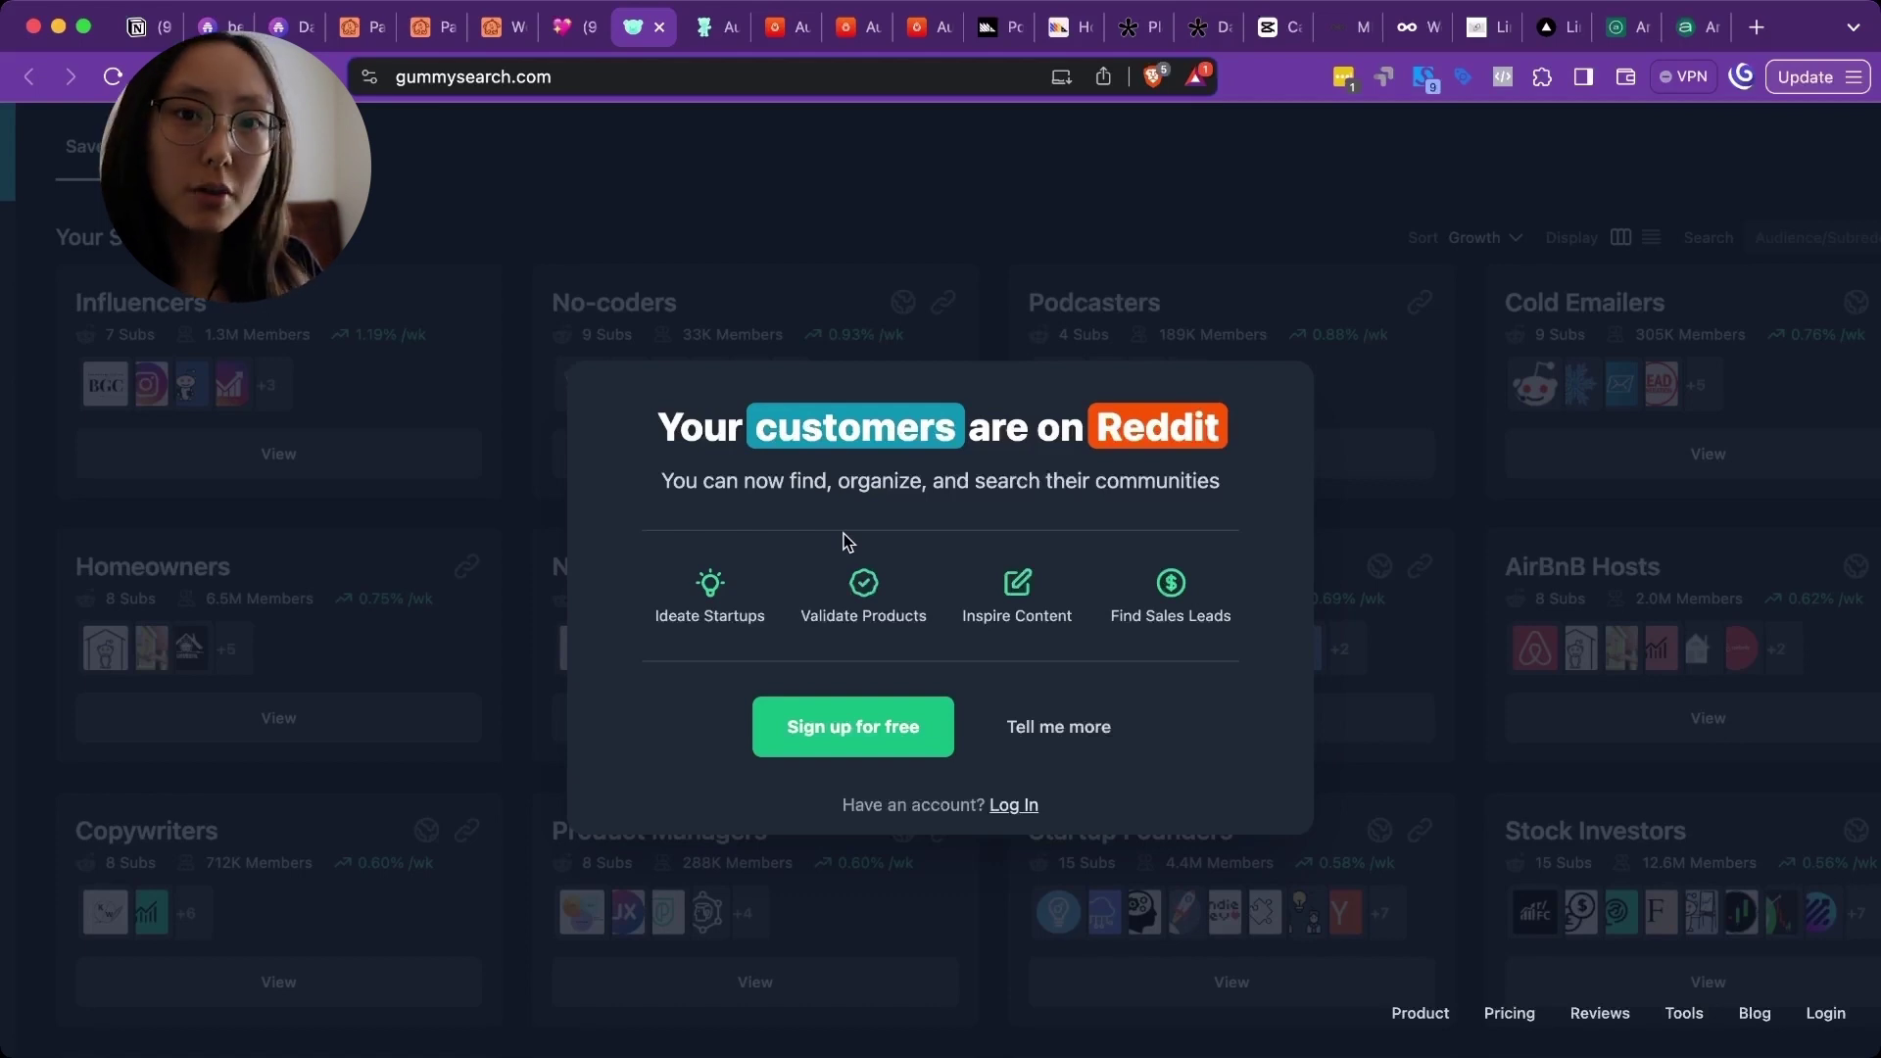
# View the Portfolio audience's Pain & Anger and Top Content themes, then go to Audionotes
pyautogui.click(703, 23)
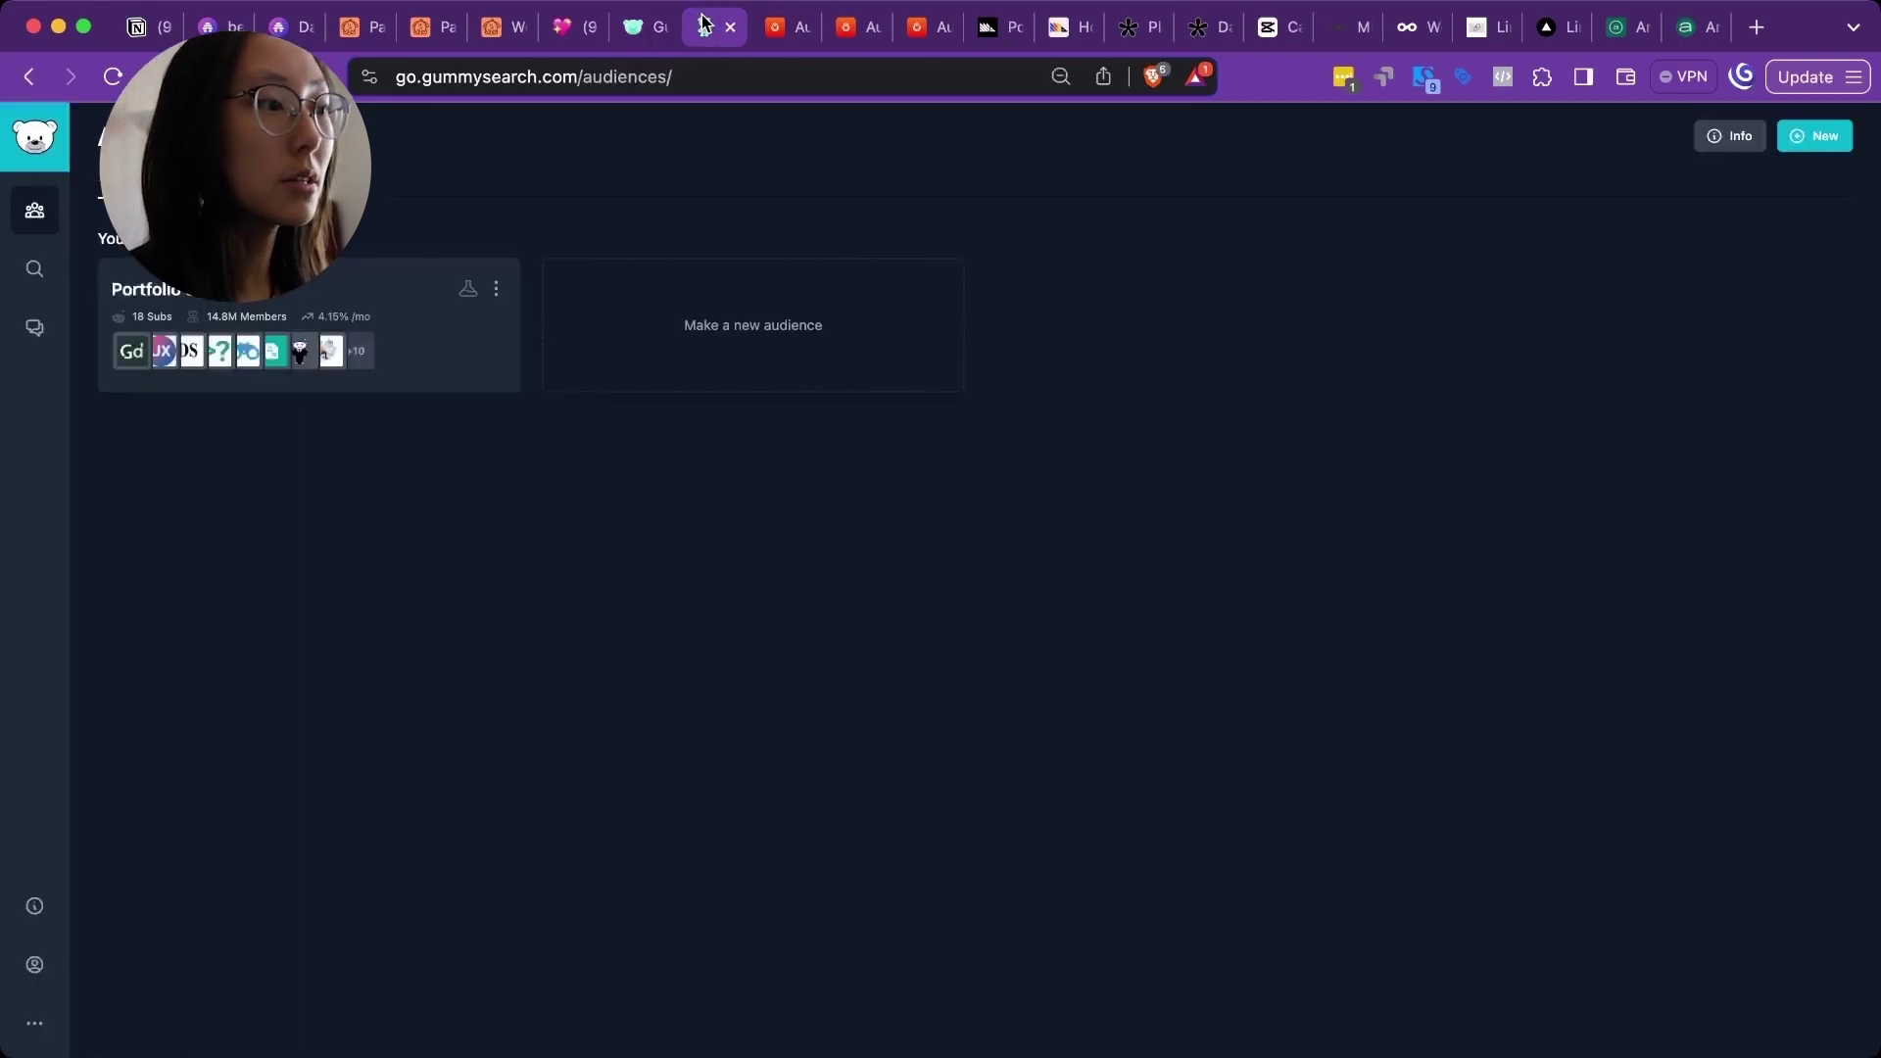
pyautogui.click(328, 297)
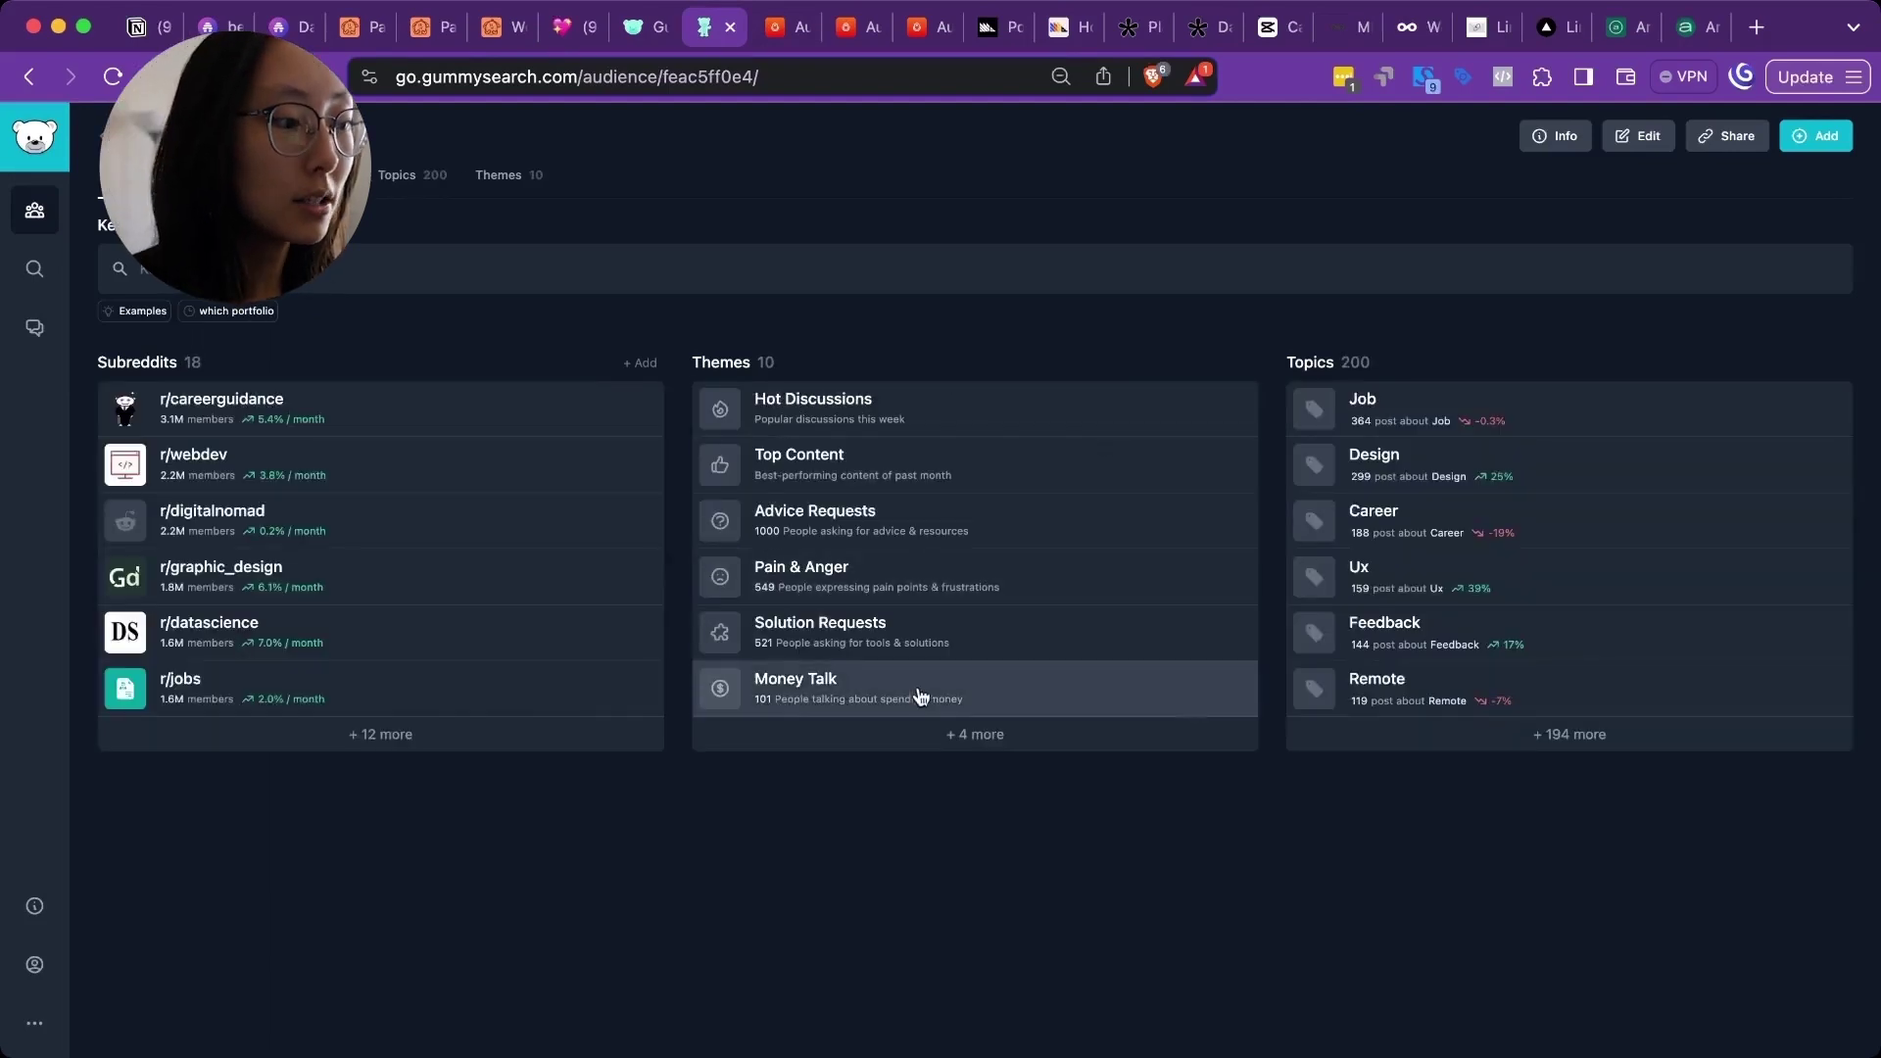
pyautogui.click(841, 593)
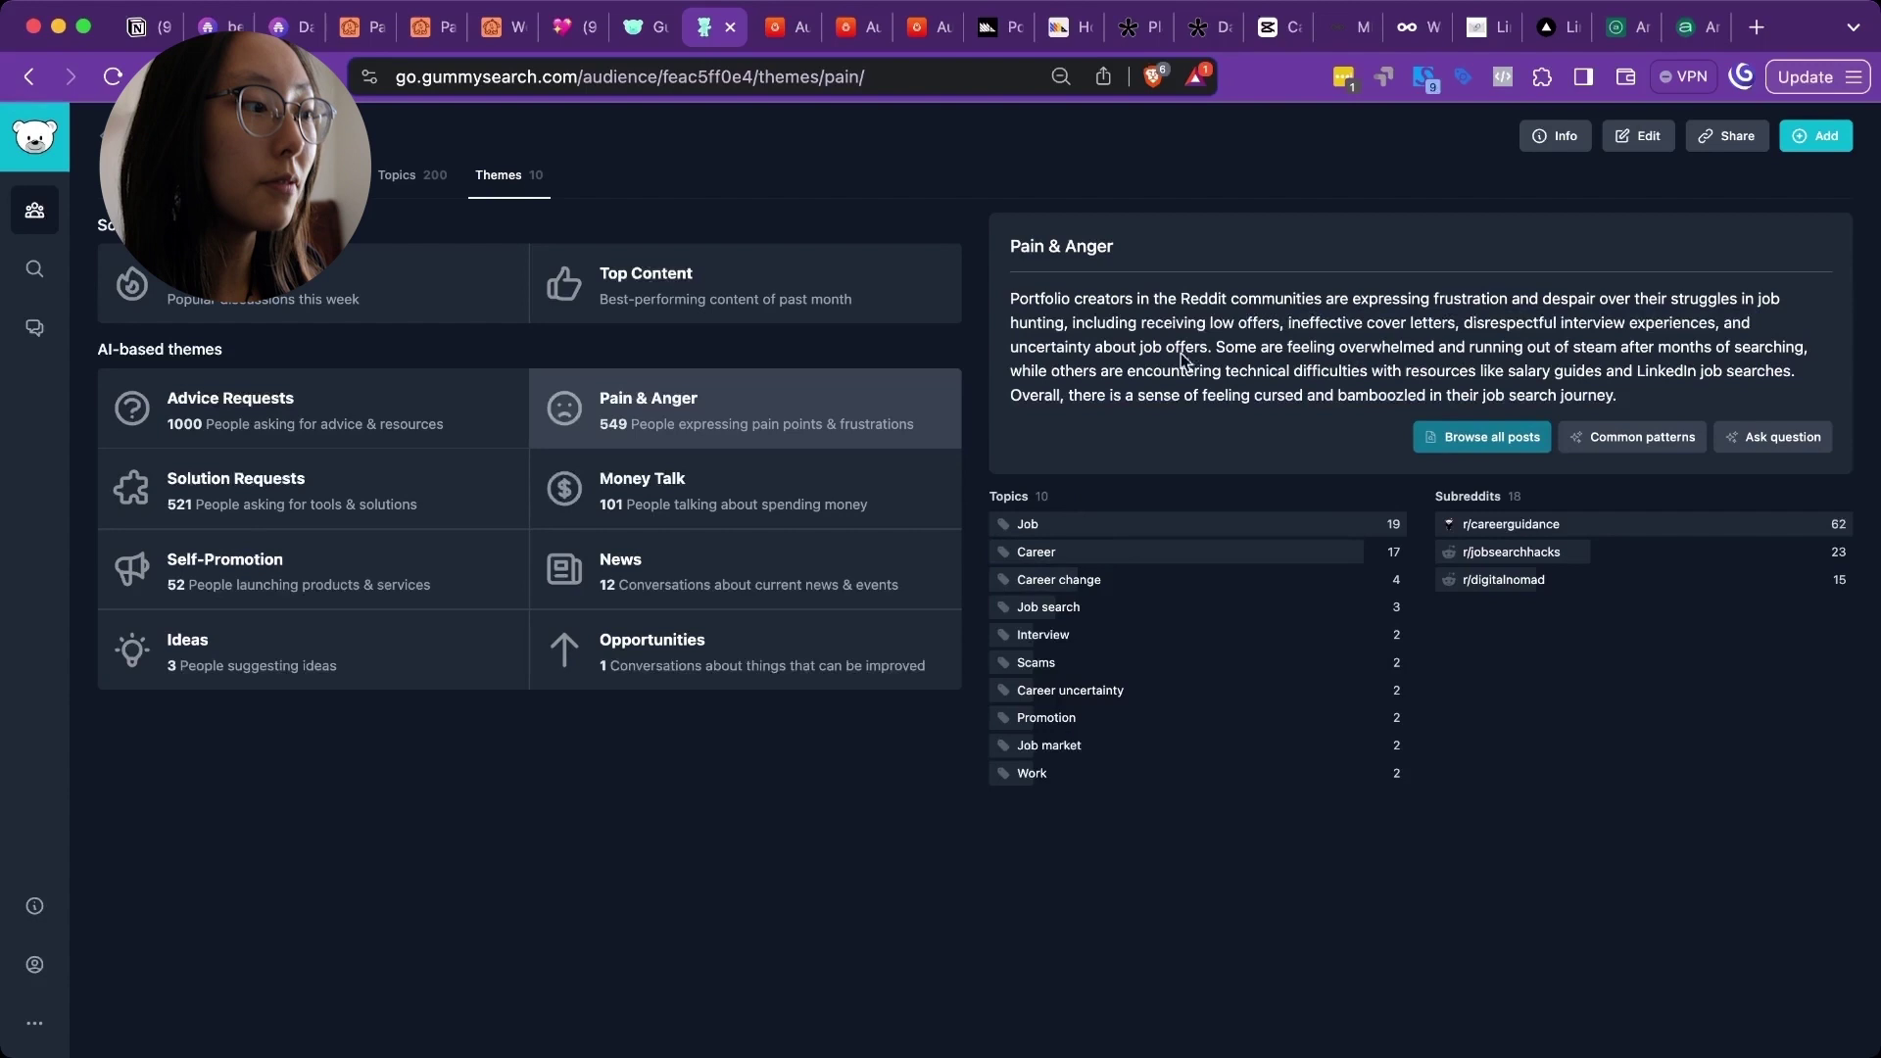
pyautogui.click(830, 272)
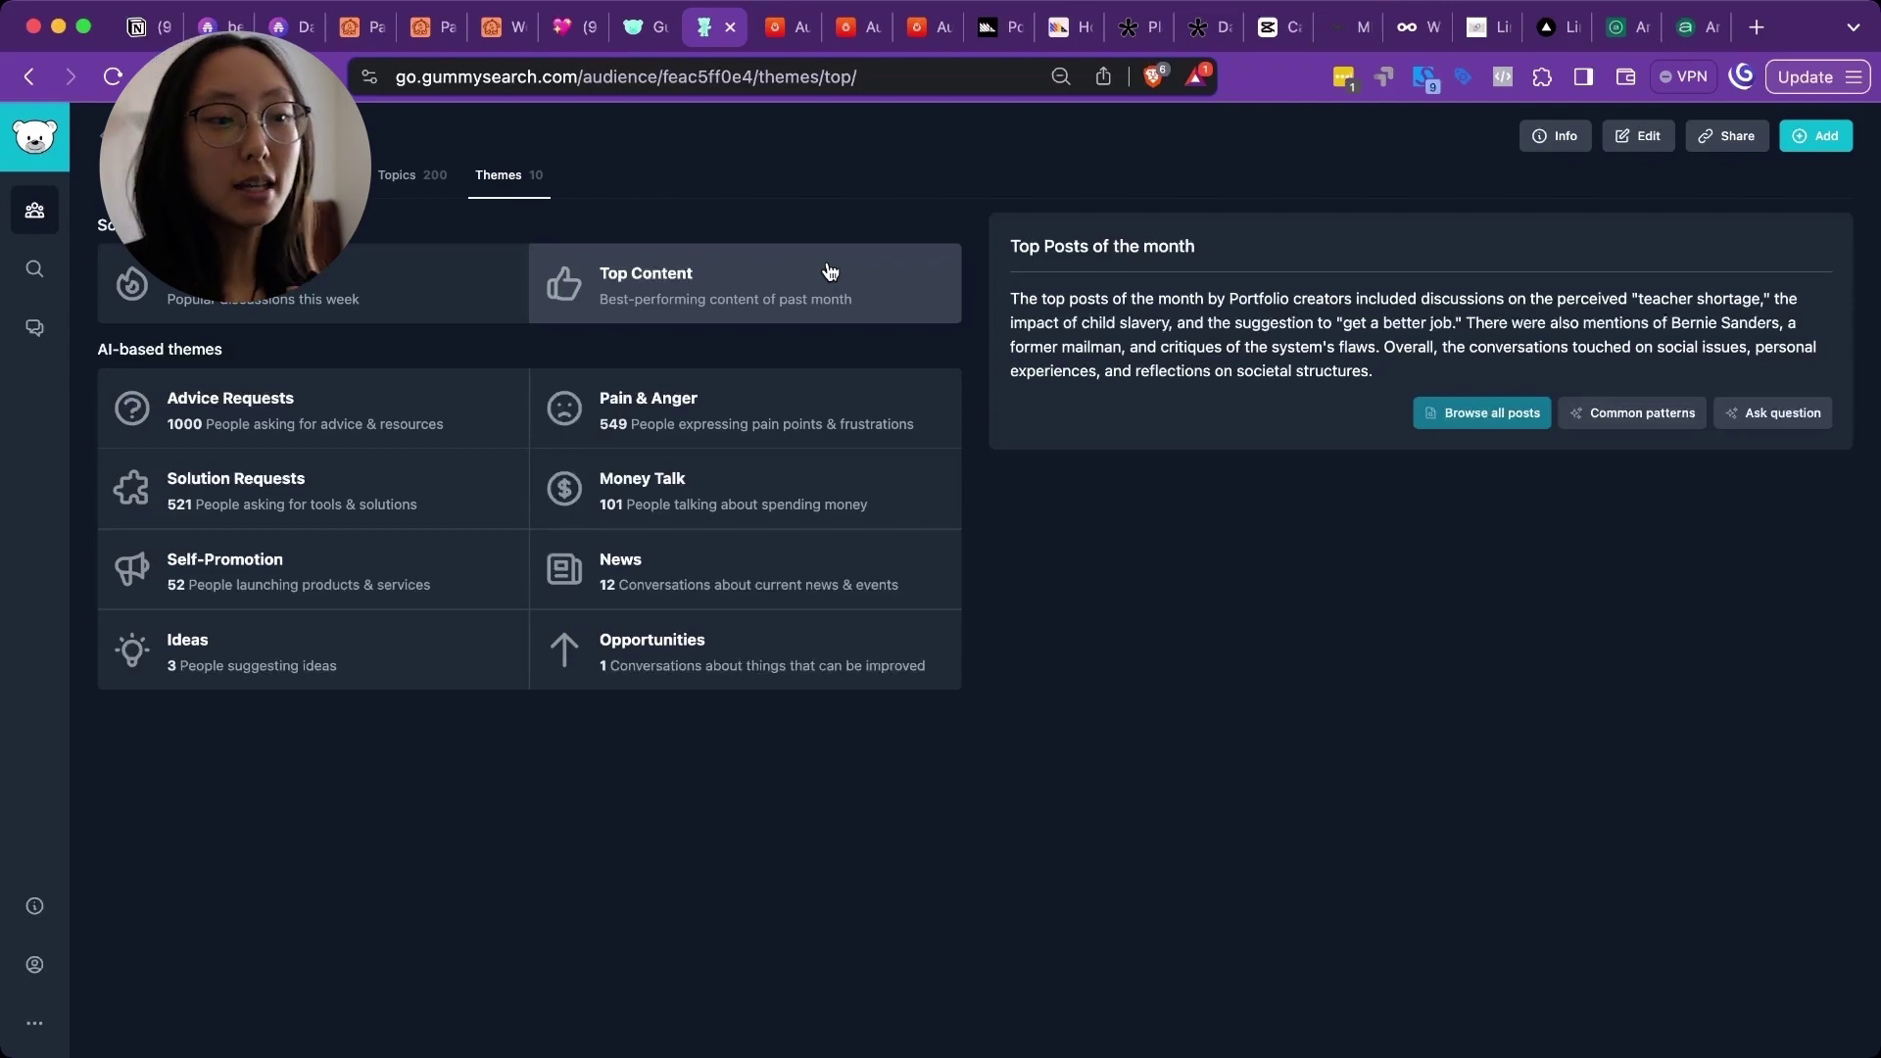
pyautogui.hotkey('ctrl', 'Tab')
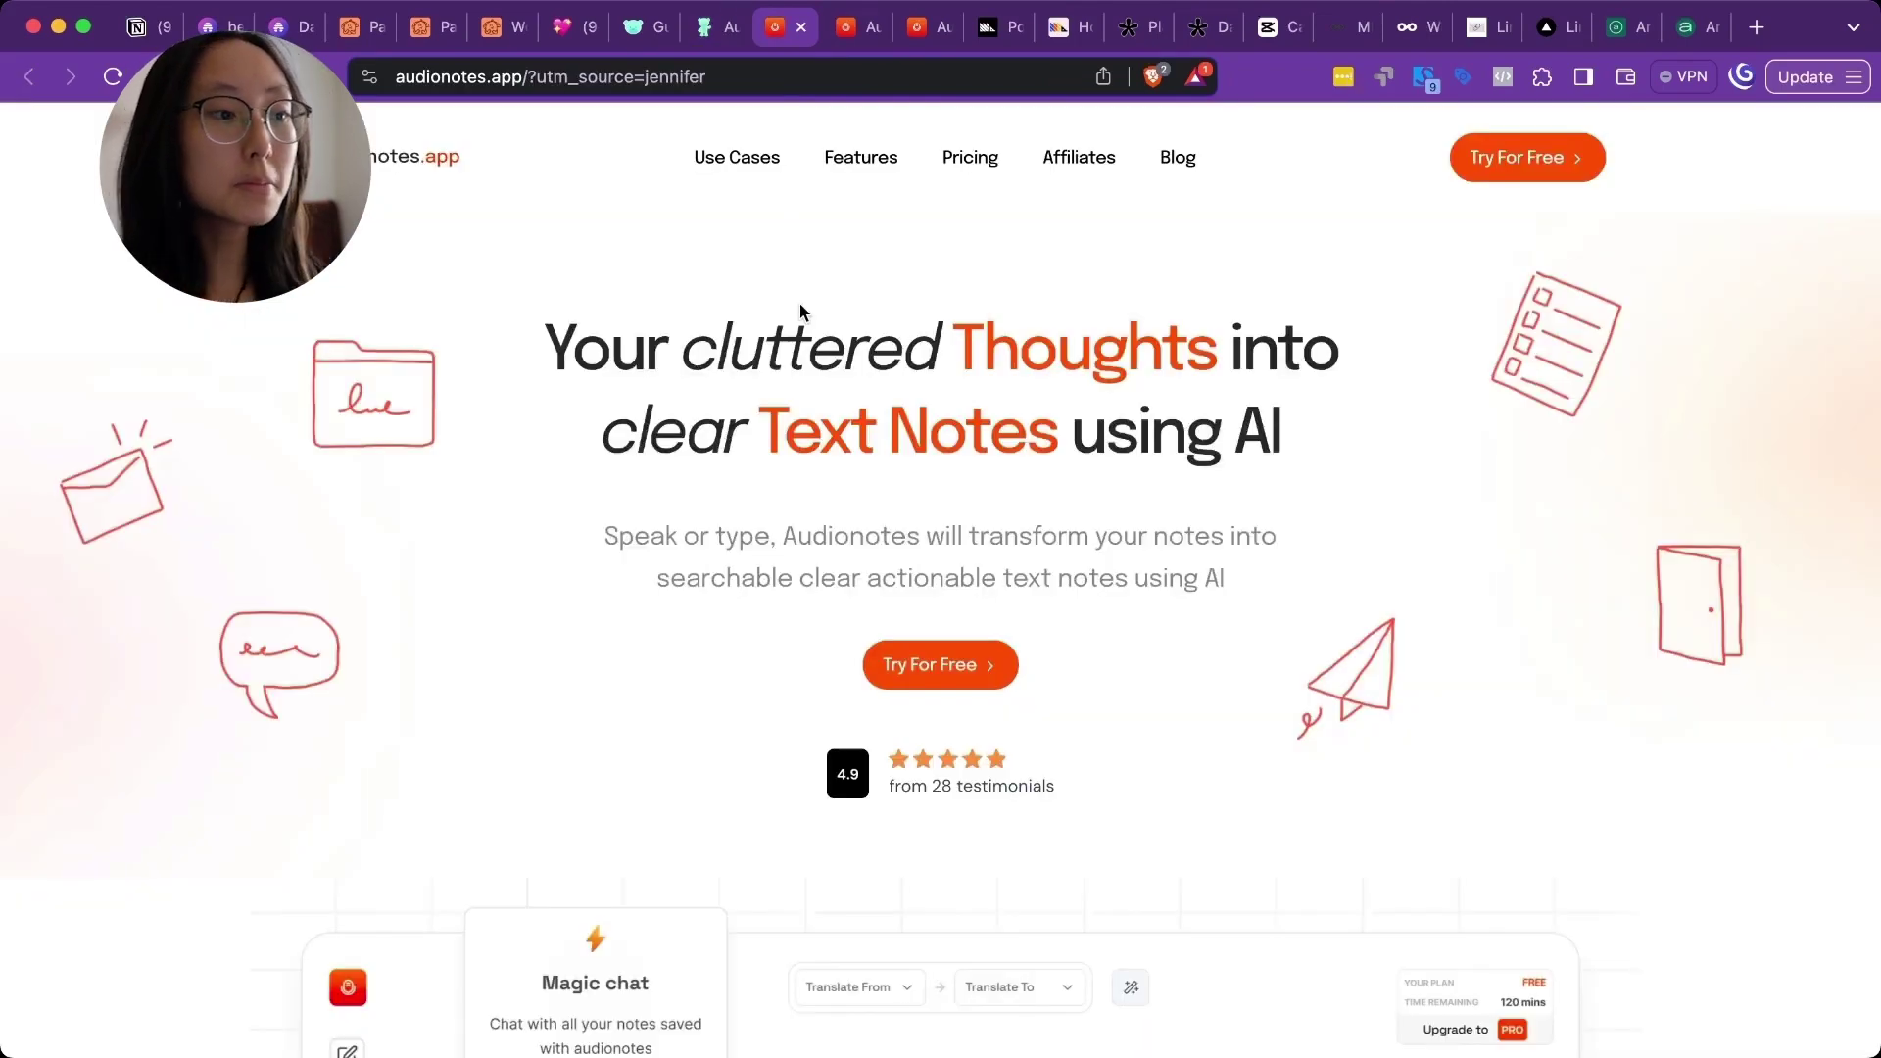
# On the Audionotes recorder, start and cancel a test recording, then return to the YouTube Shorts note
pyautogui.hotkey('ctrl', 'Tab')
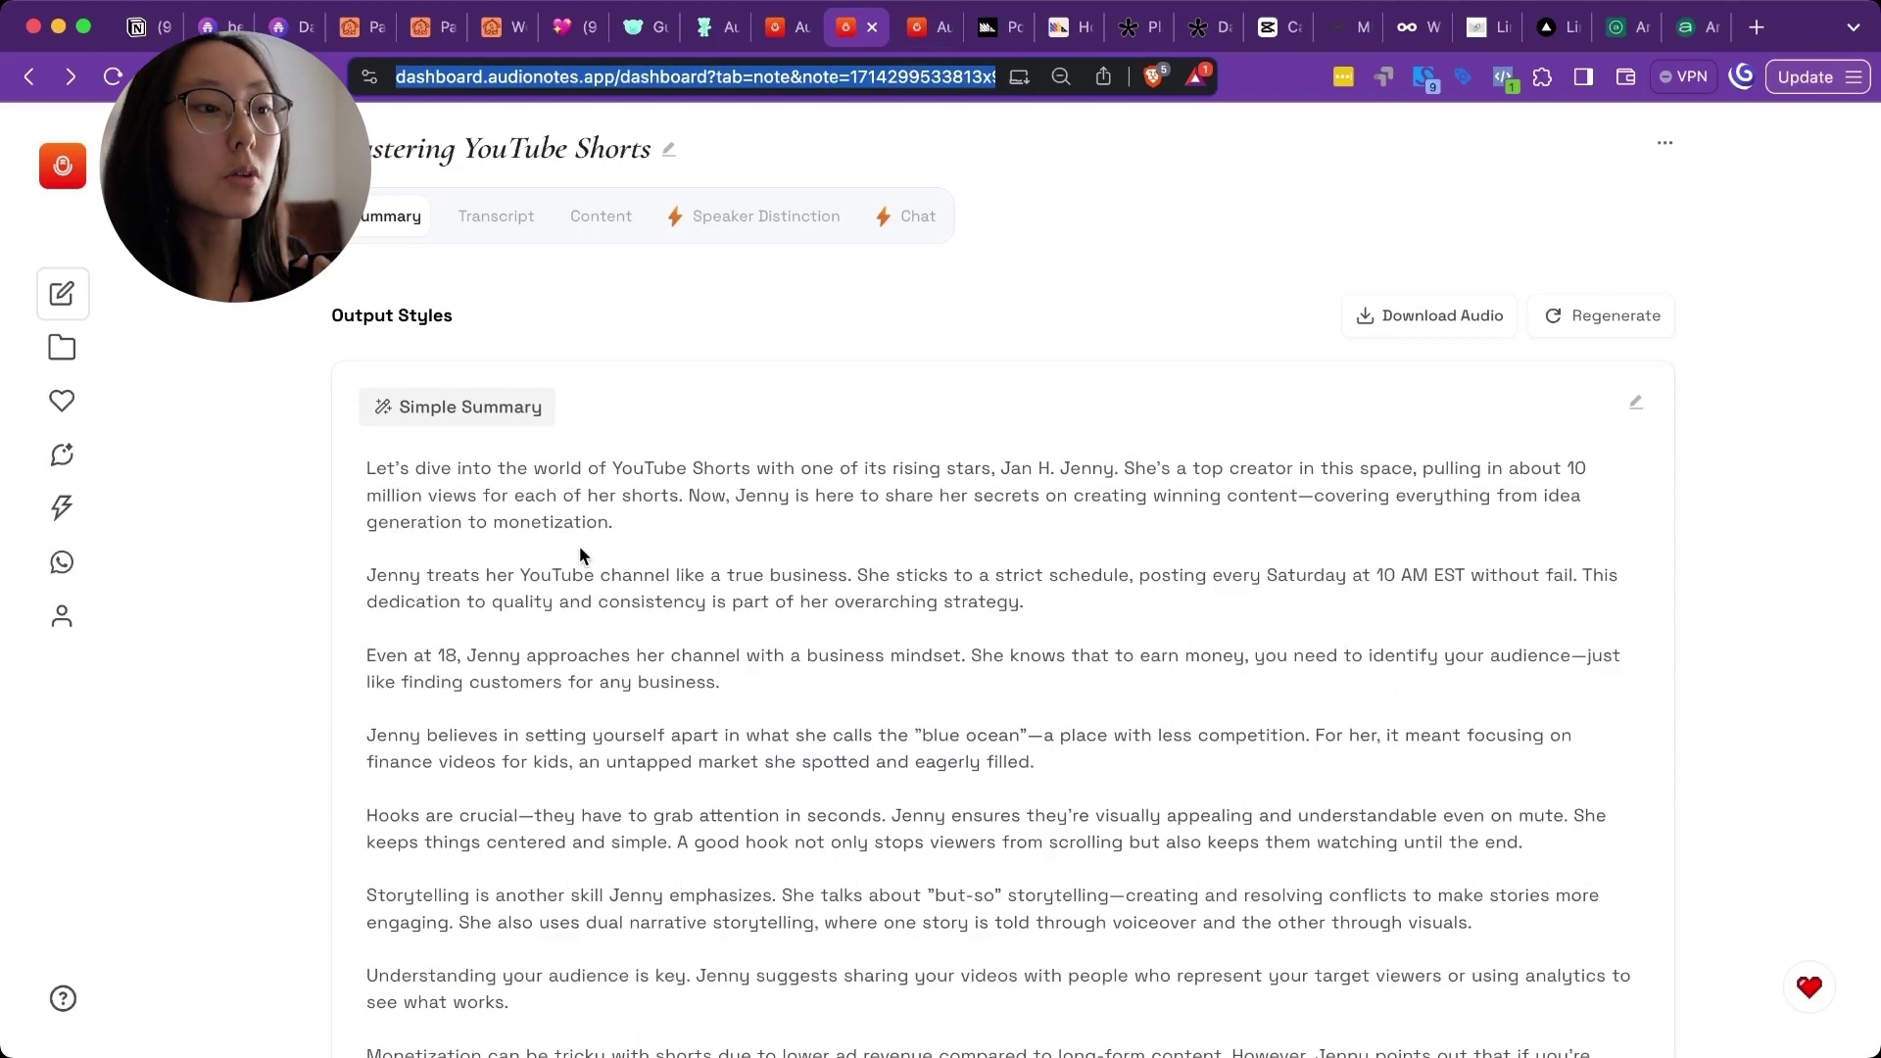
pyautogui.click(921, 31)
pyautogui.click(964, 537)
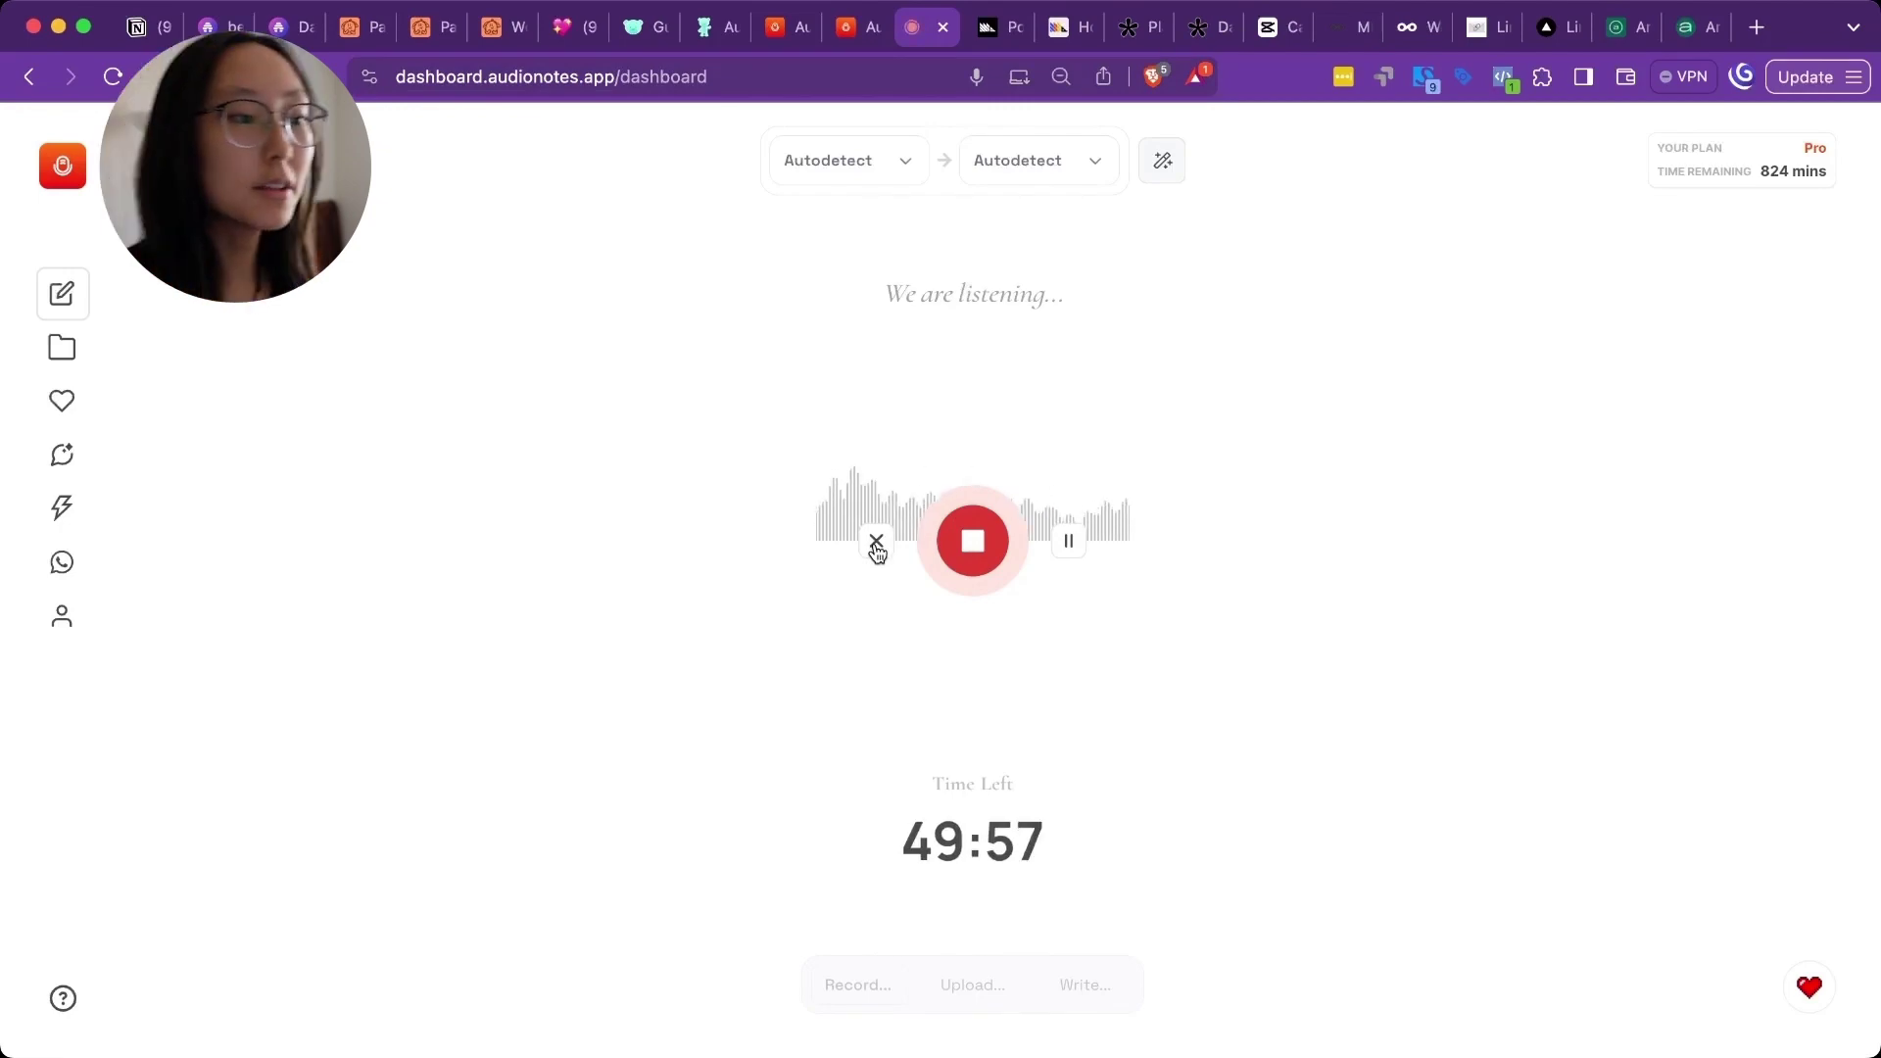
pyautogui.click(876, 545)
pyautogui.click(853, 38)
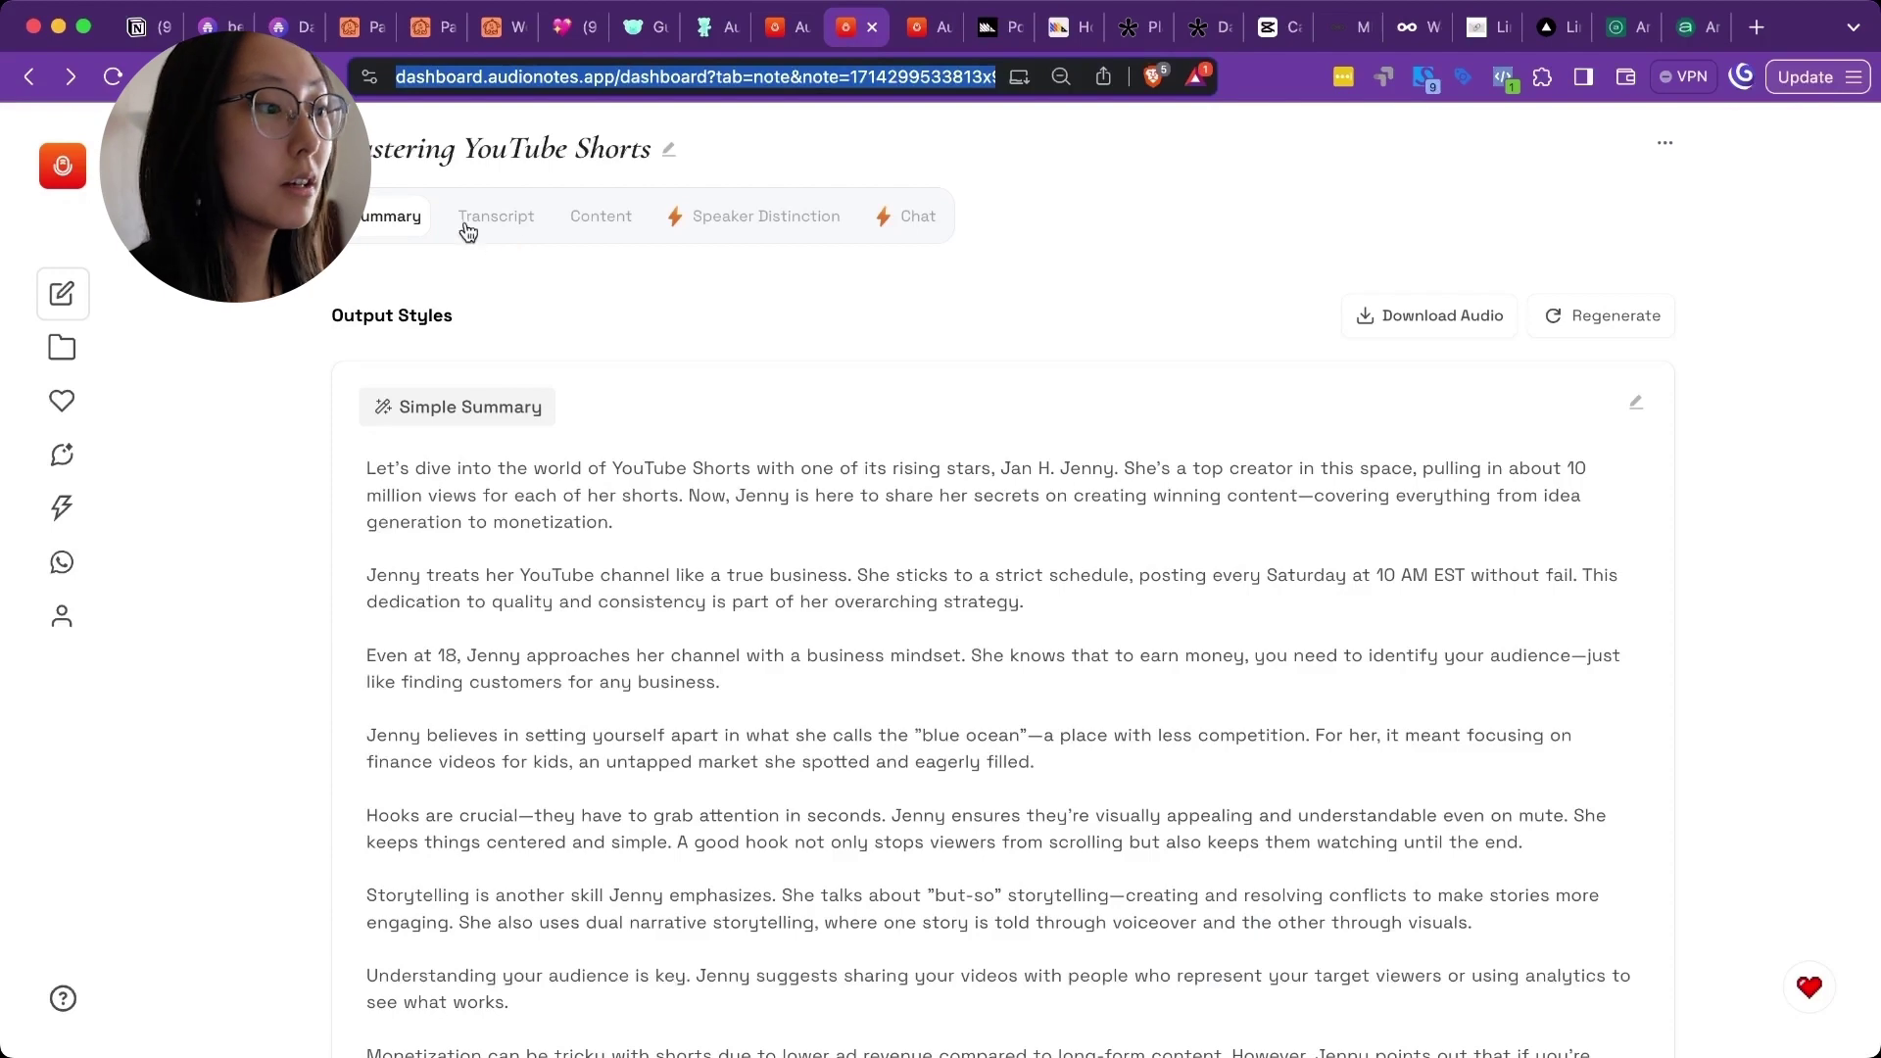
# Check the note's regenerate output-style options, then read through its full transcript
pyautogui.scroll(-5, 627, 705)
pyautogui.scroll(5, 1703, 463)
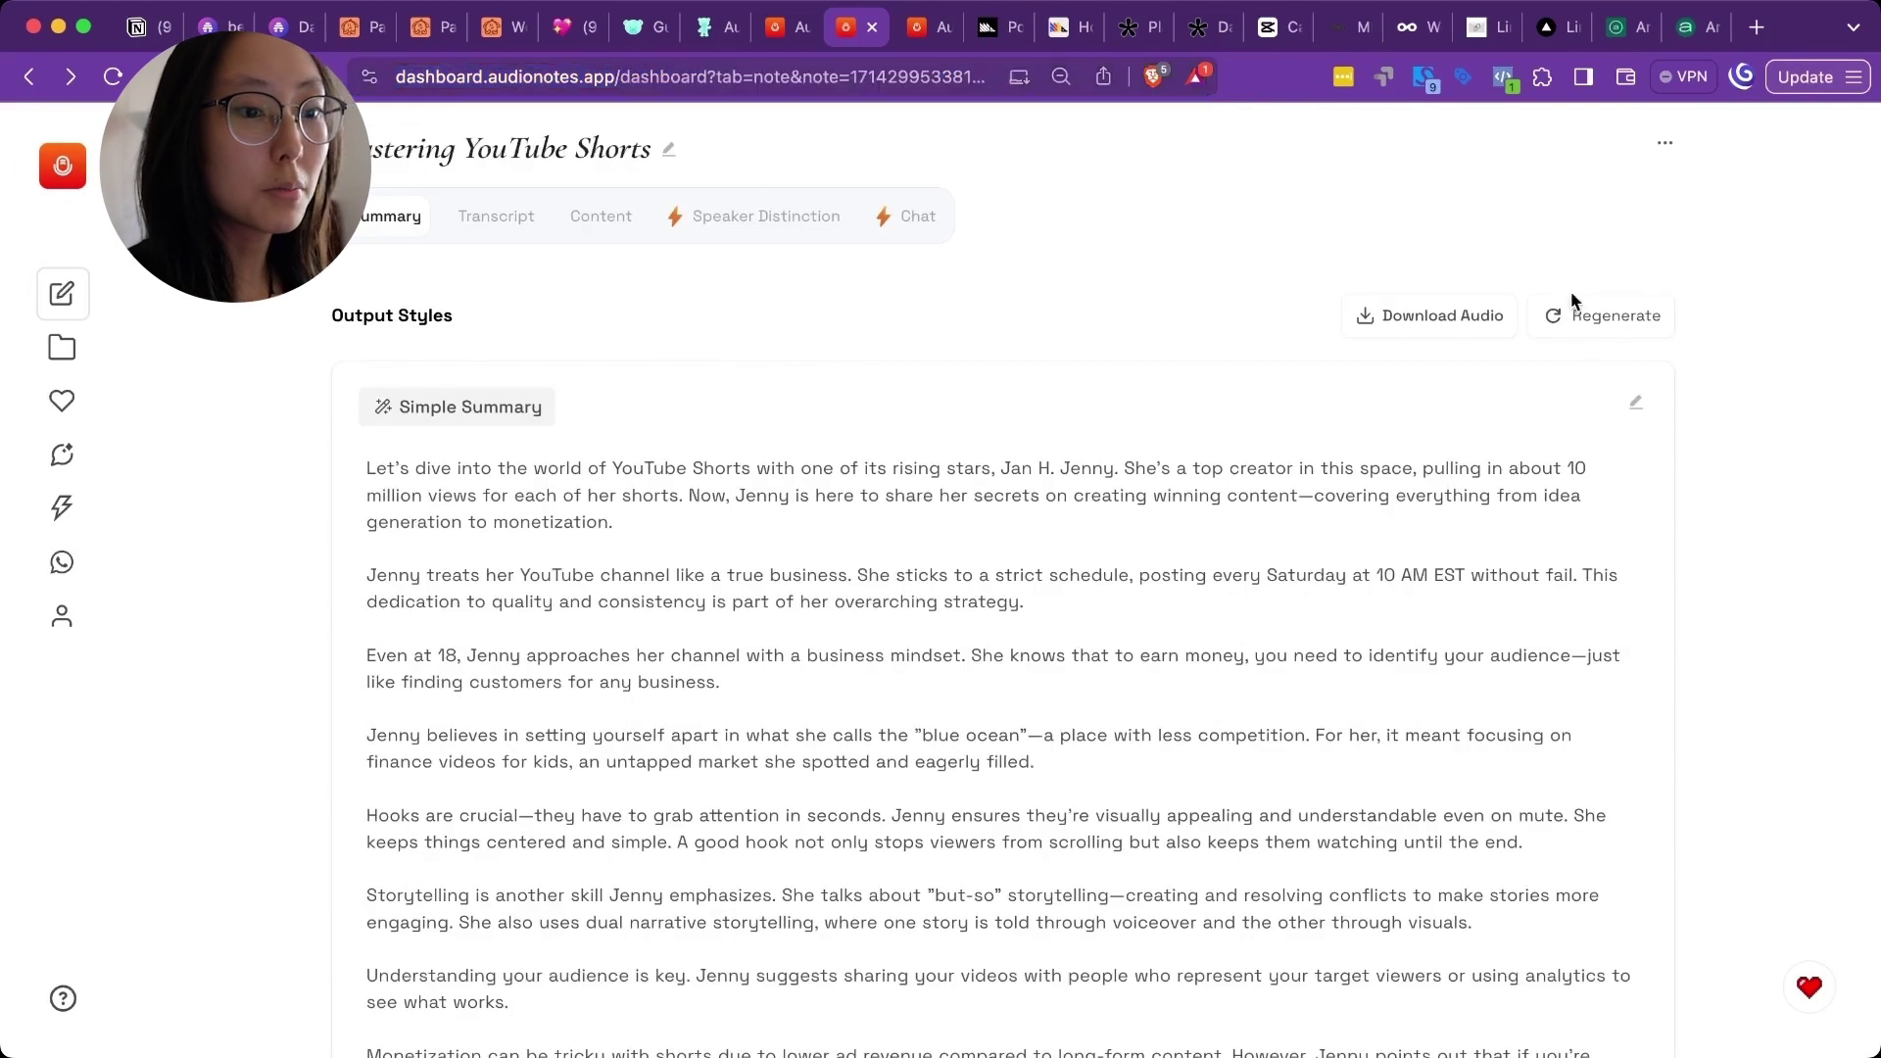
pyautogui.click(1587, 315)
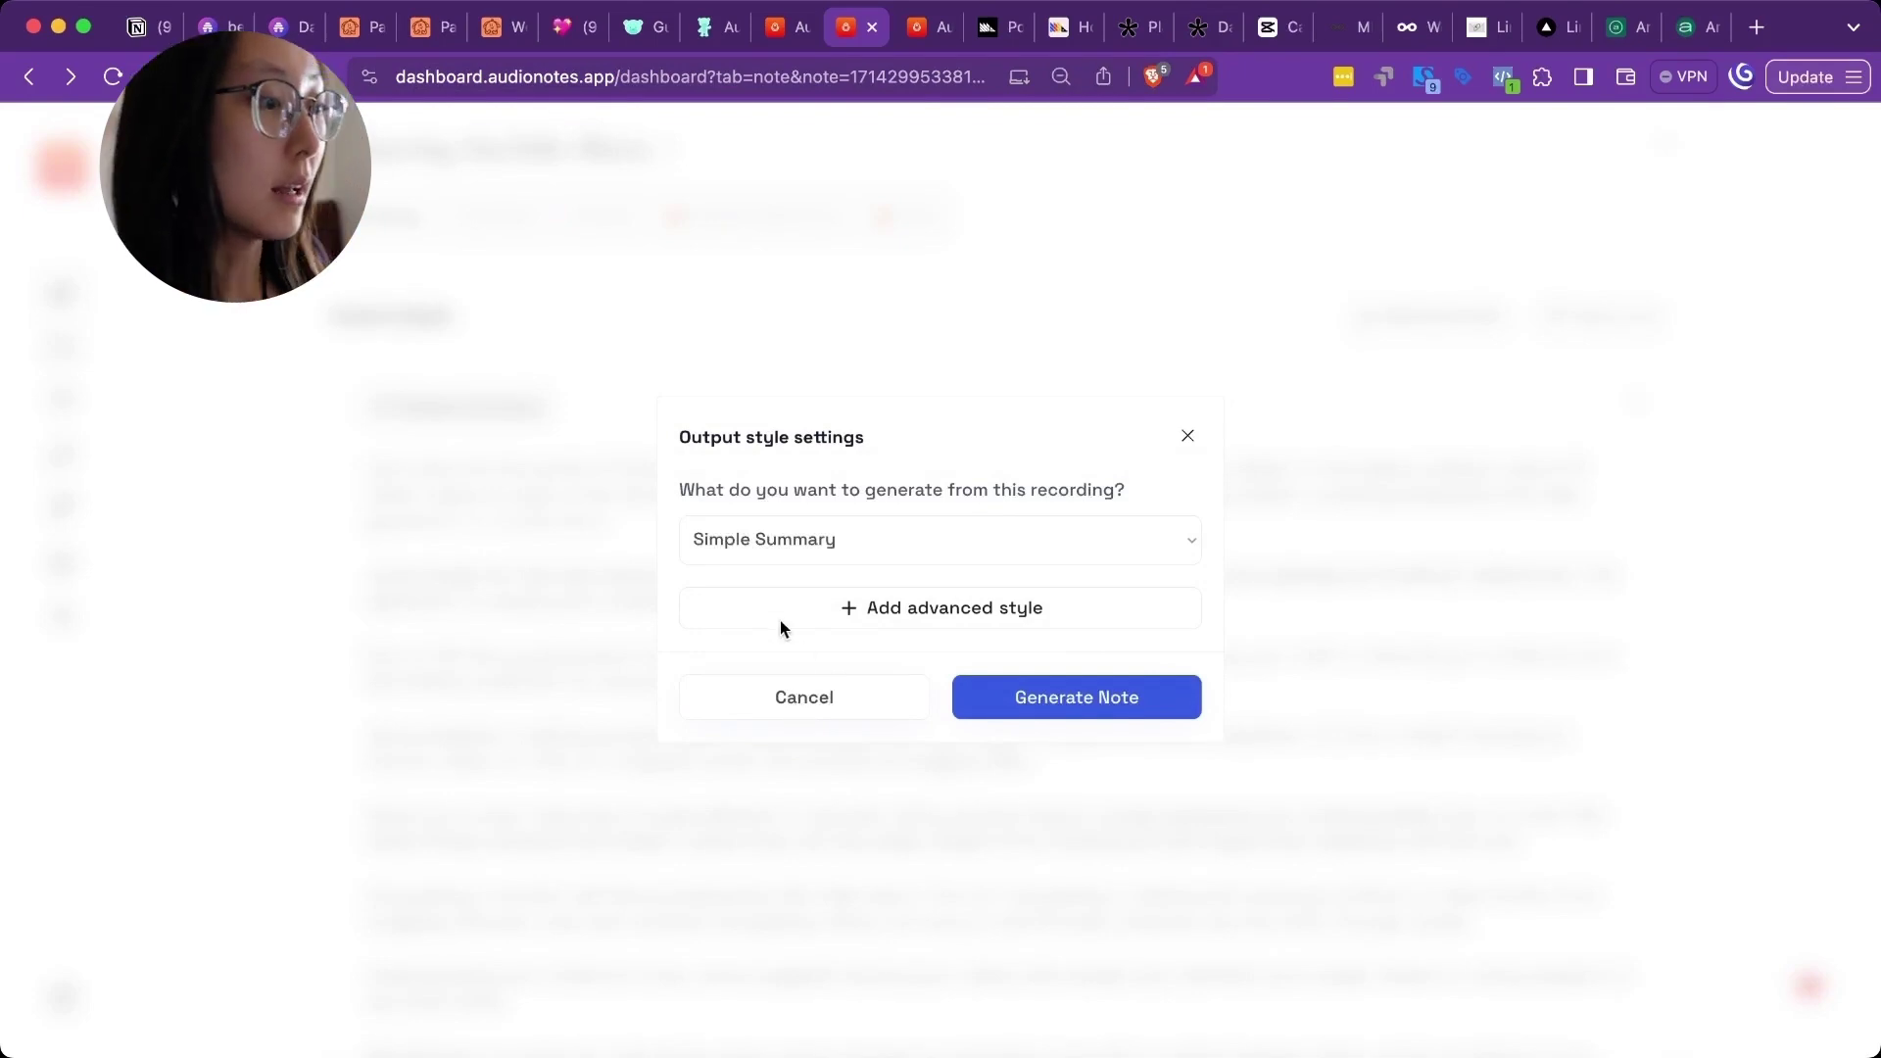
pyautogui.click(1186, 437)
pyautogui.click(495, 215)
pyautogui.scroll(-10, 620, 490)
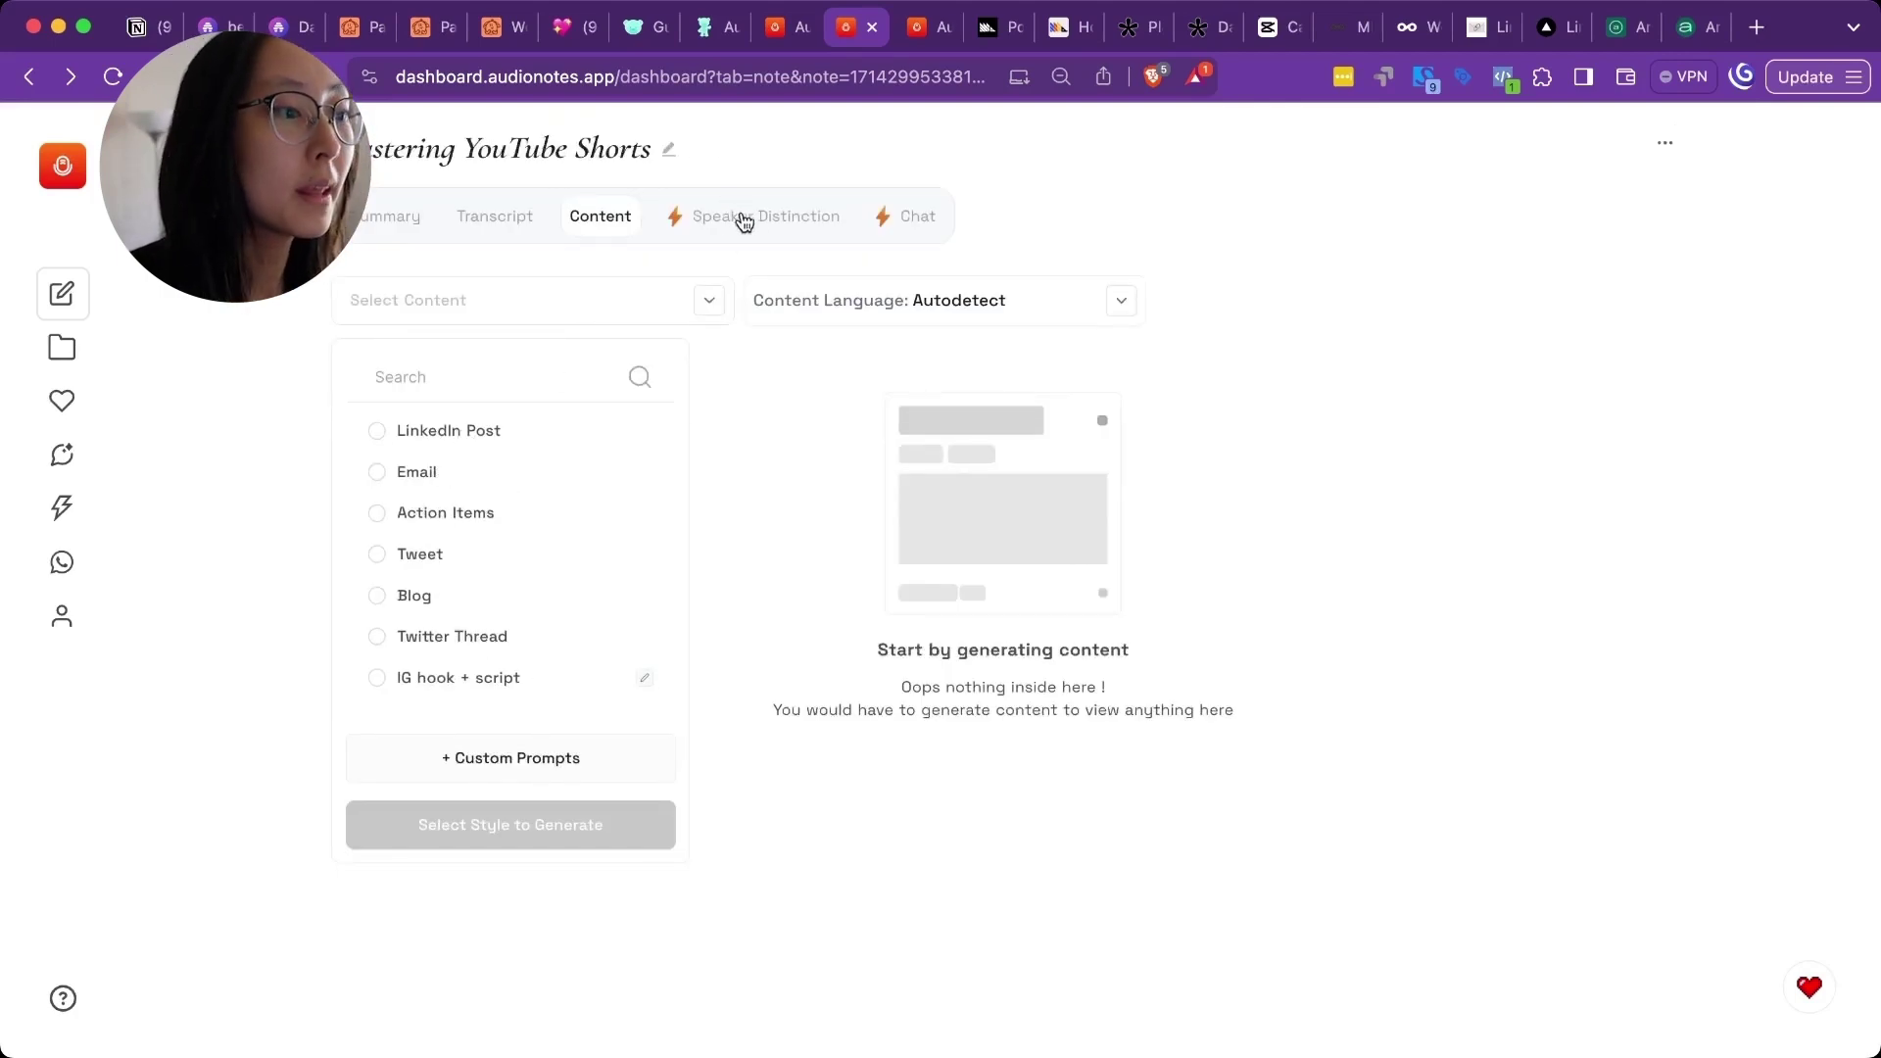
# In the note's chat, load the suggested blue-ocean question, then switch to PostHog's website
pyautogui.click(918, 217)
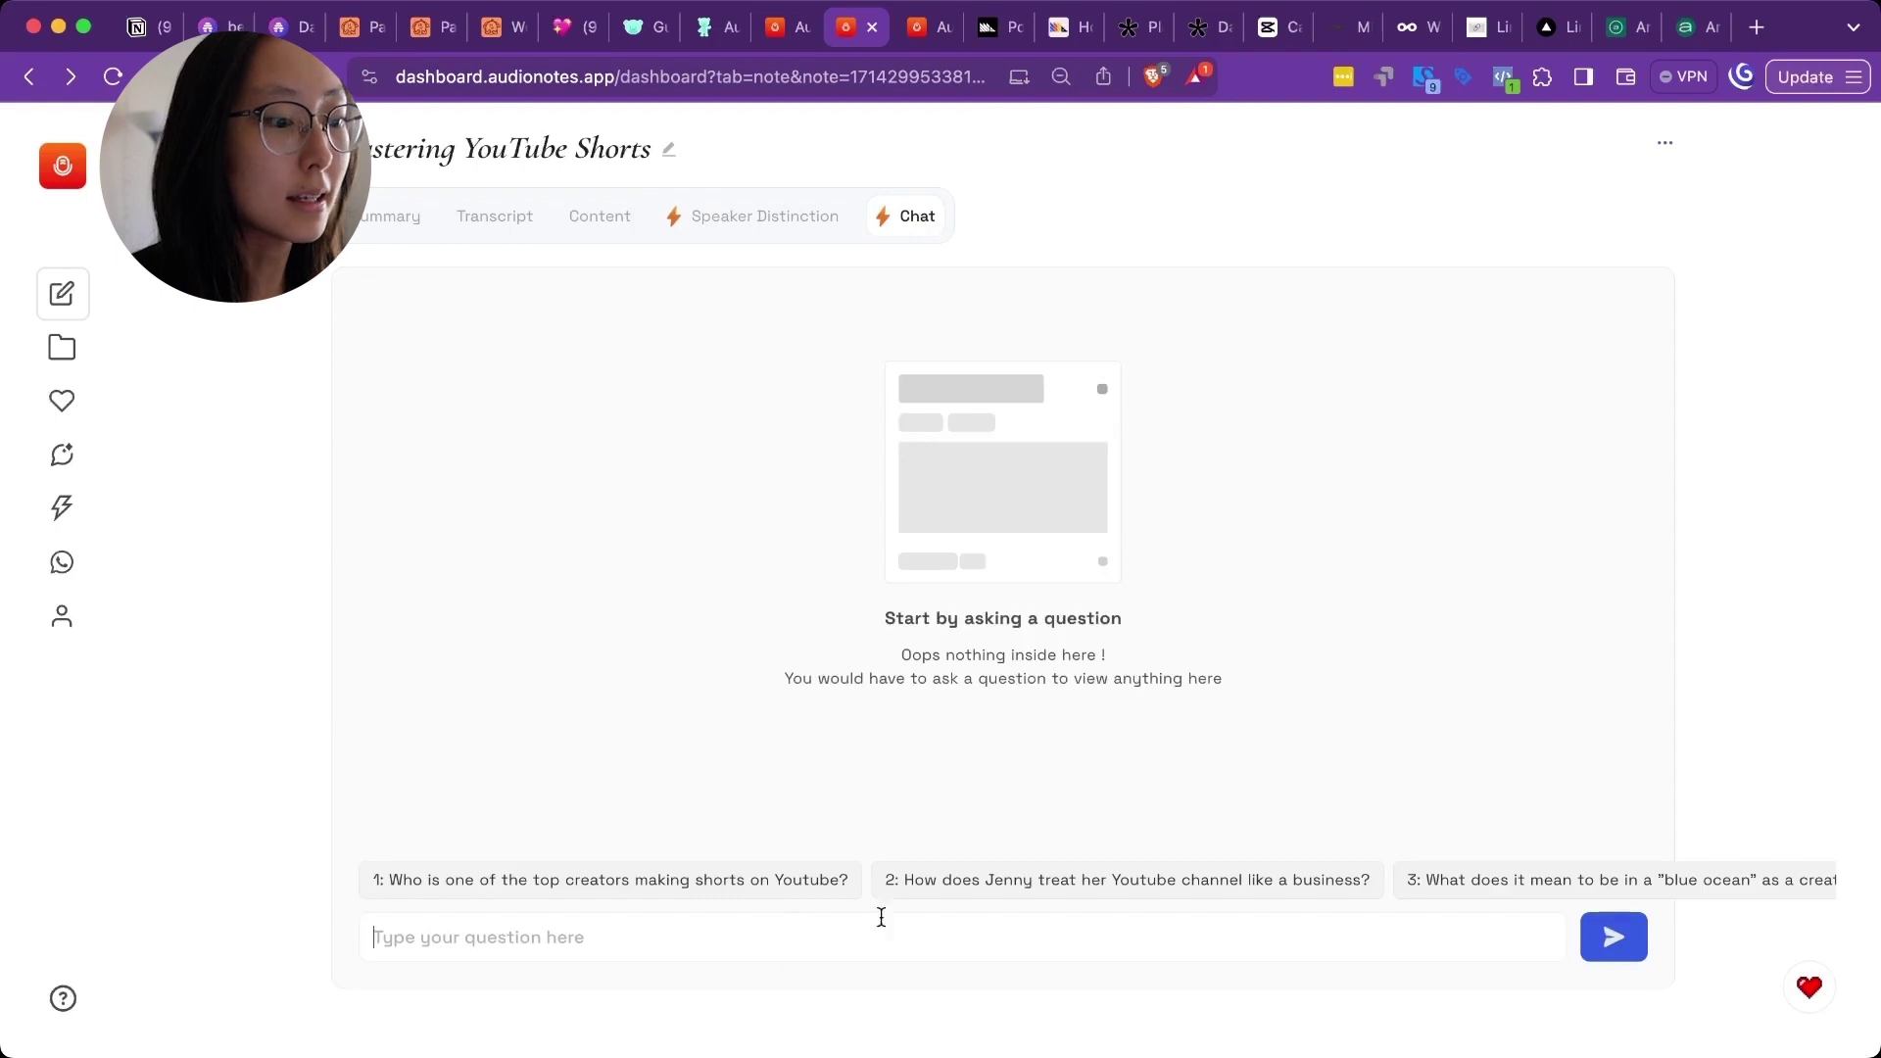
pyautogui.hscroll(5, 1068, 905)
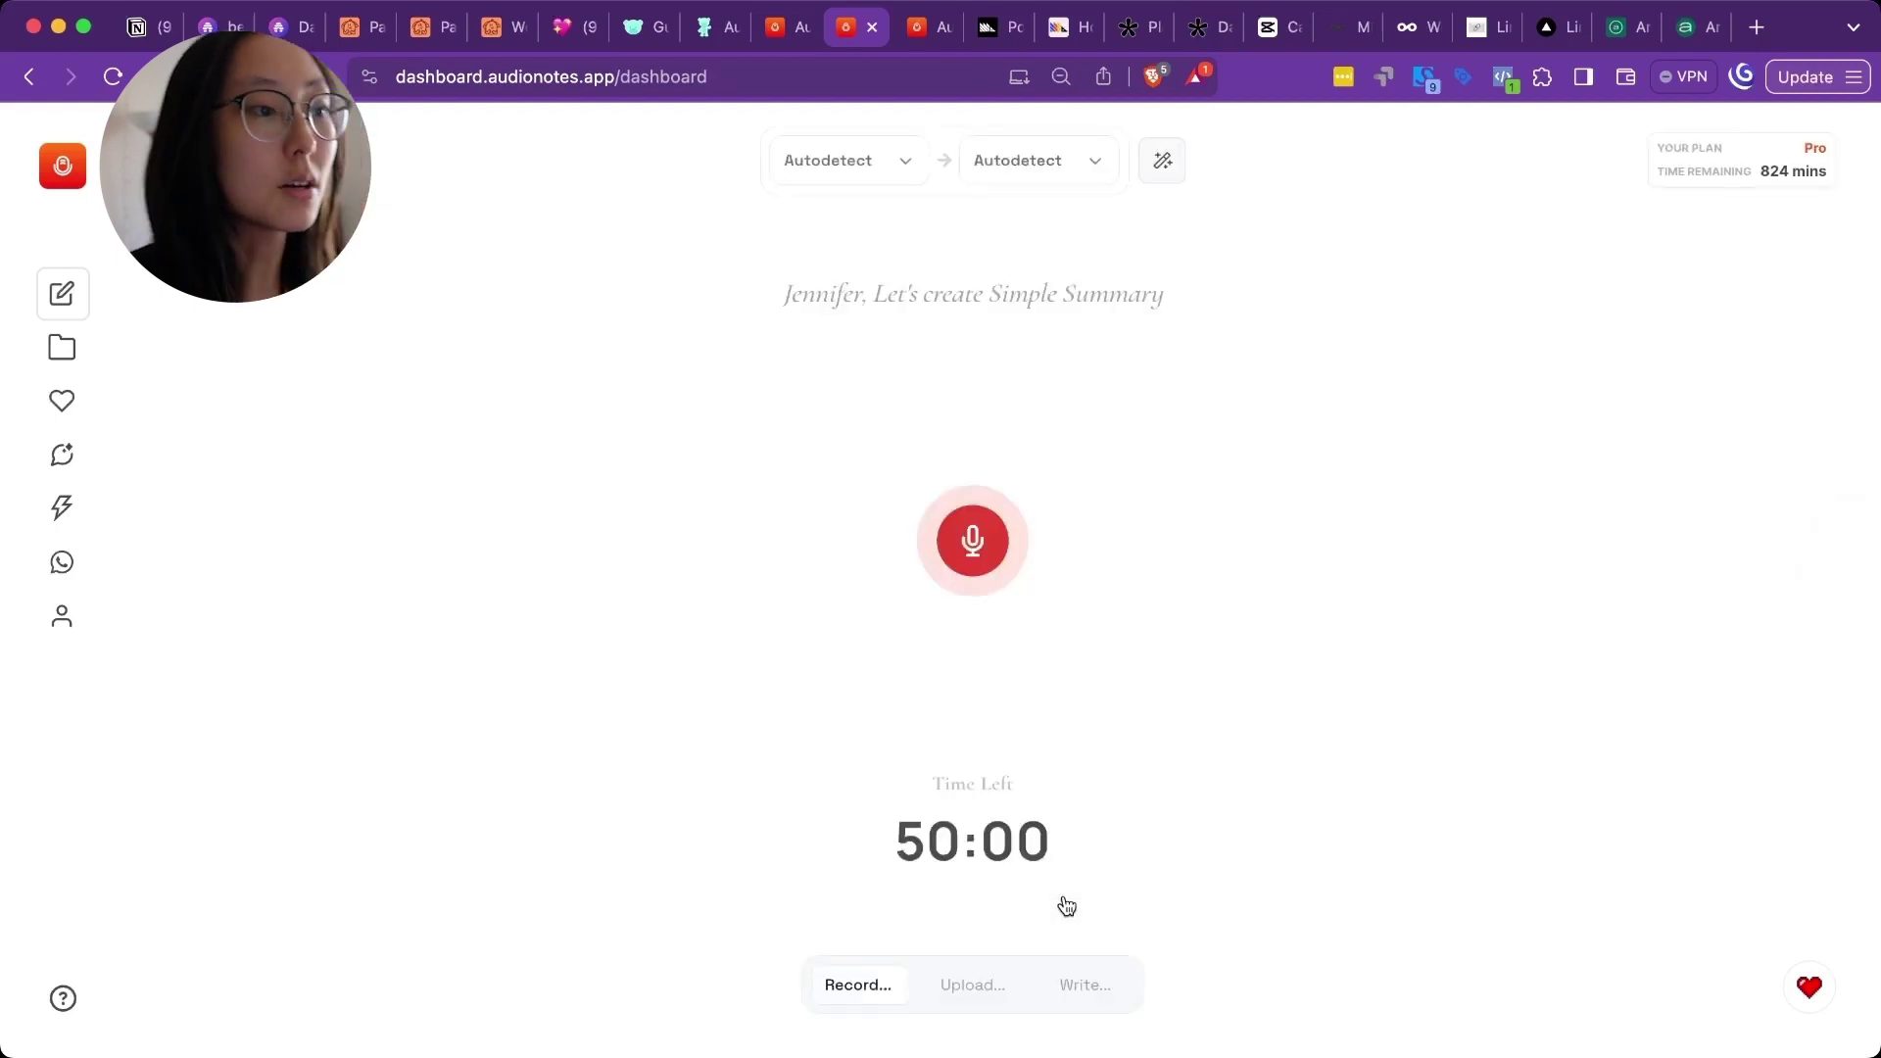
pyautogui.hscroll(-5, 983, 389)
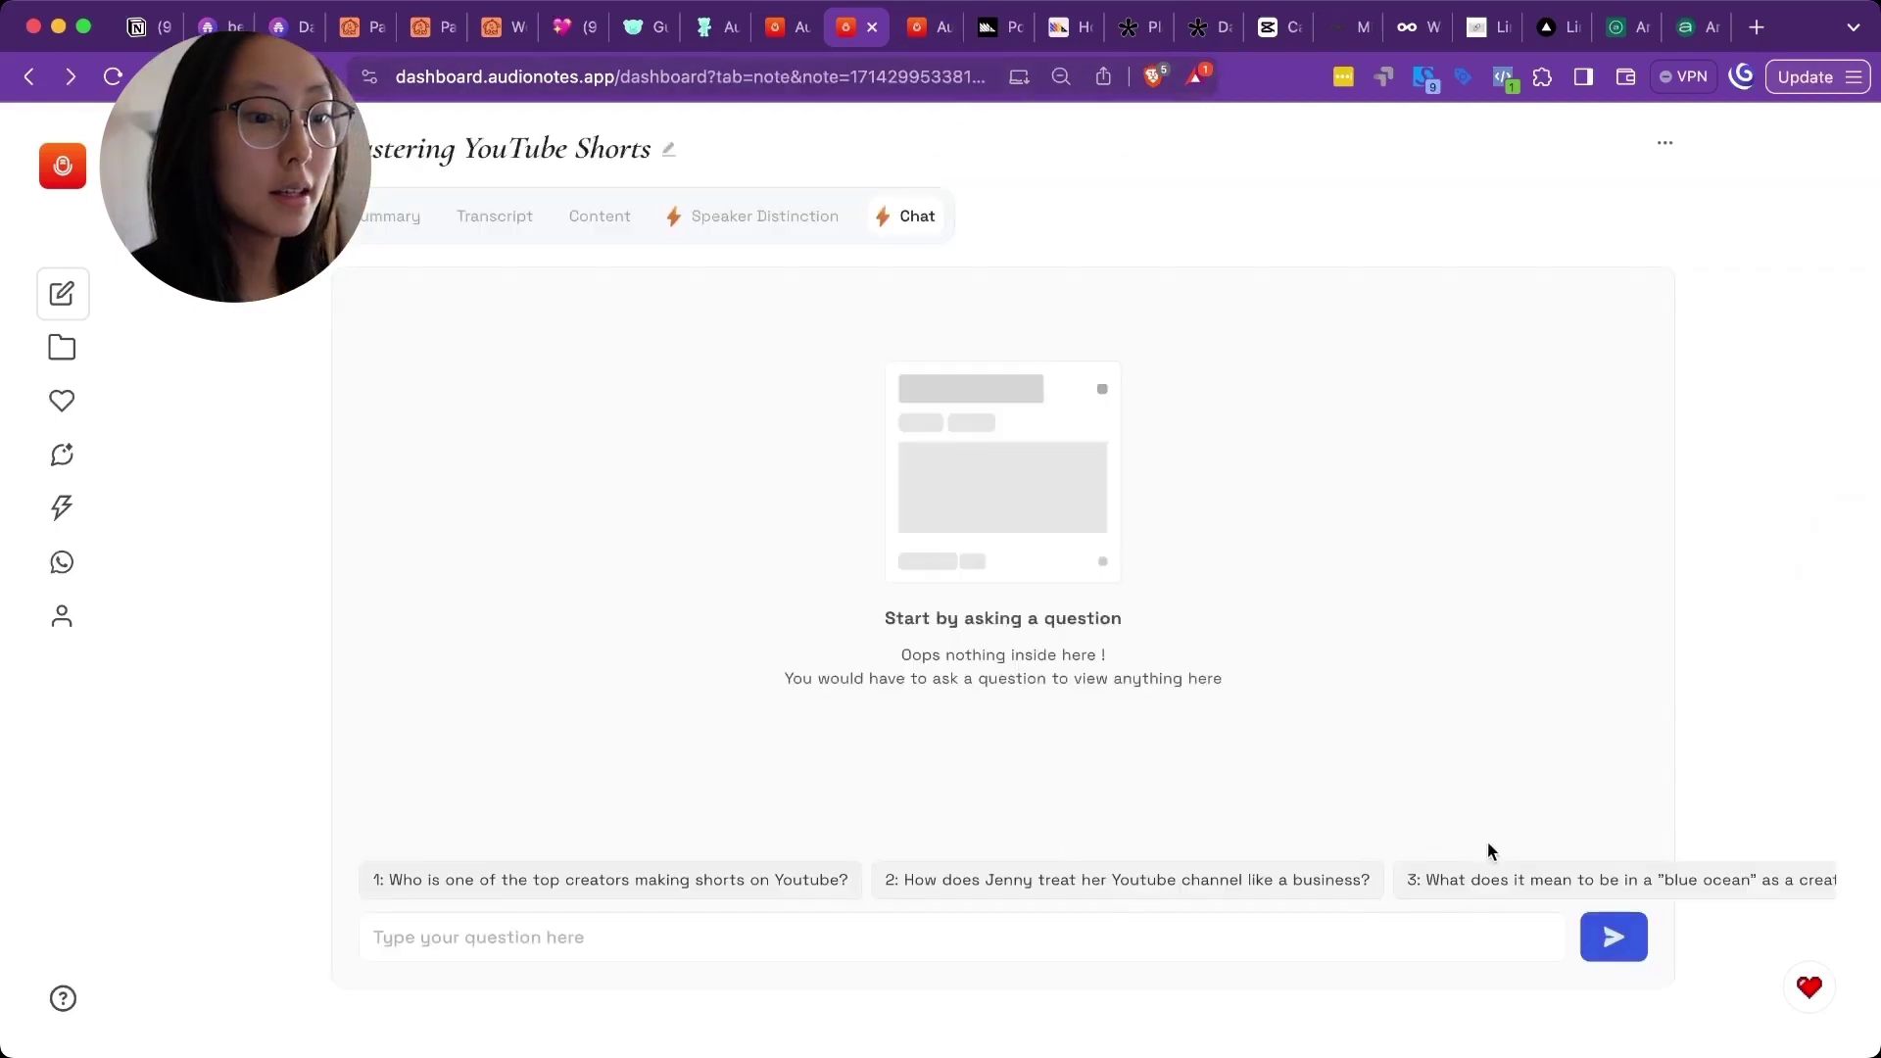
pyautogui.click(1465, 880)
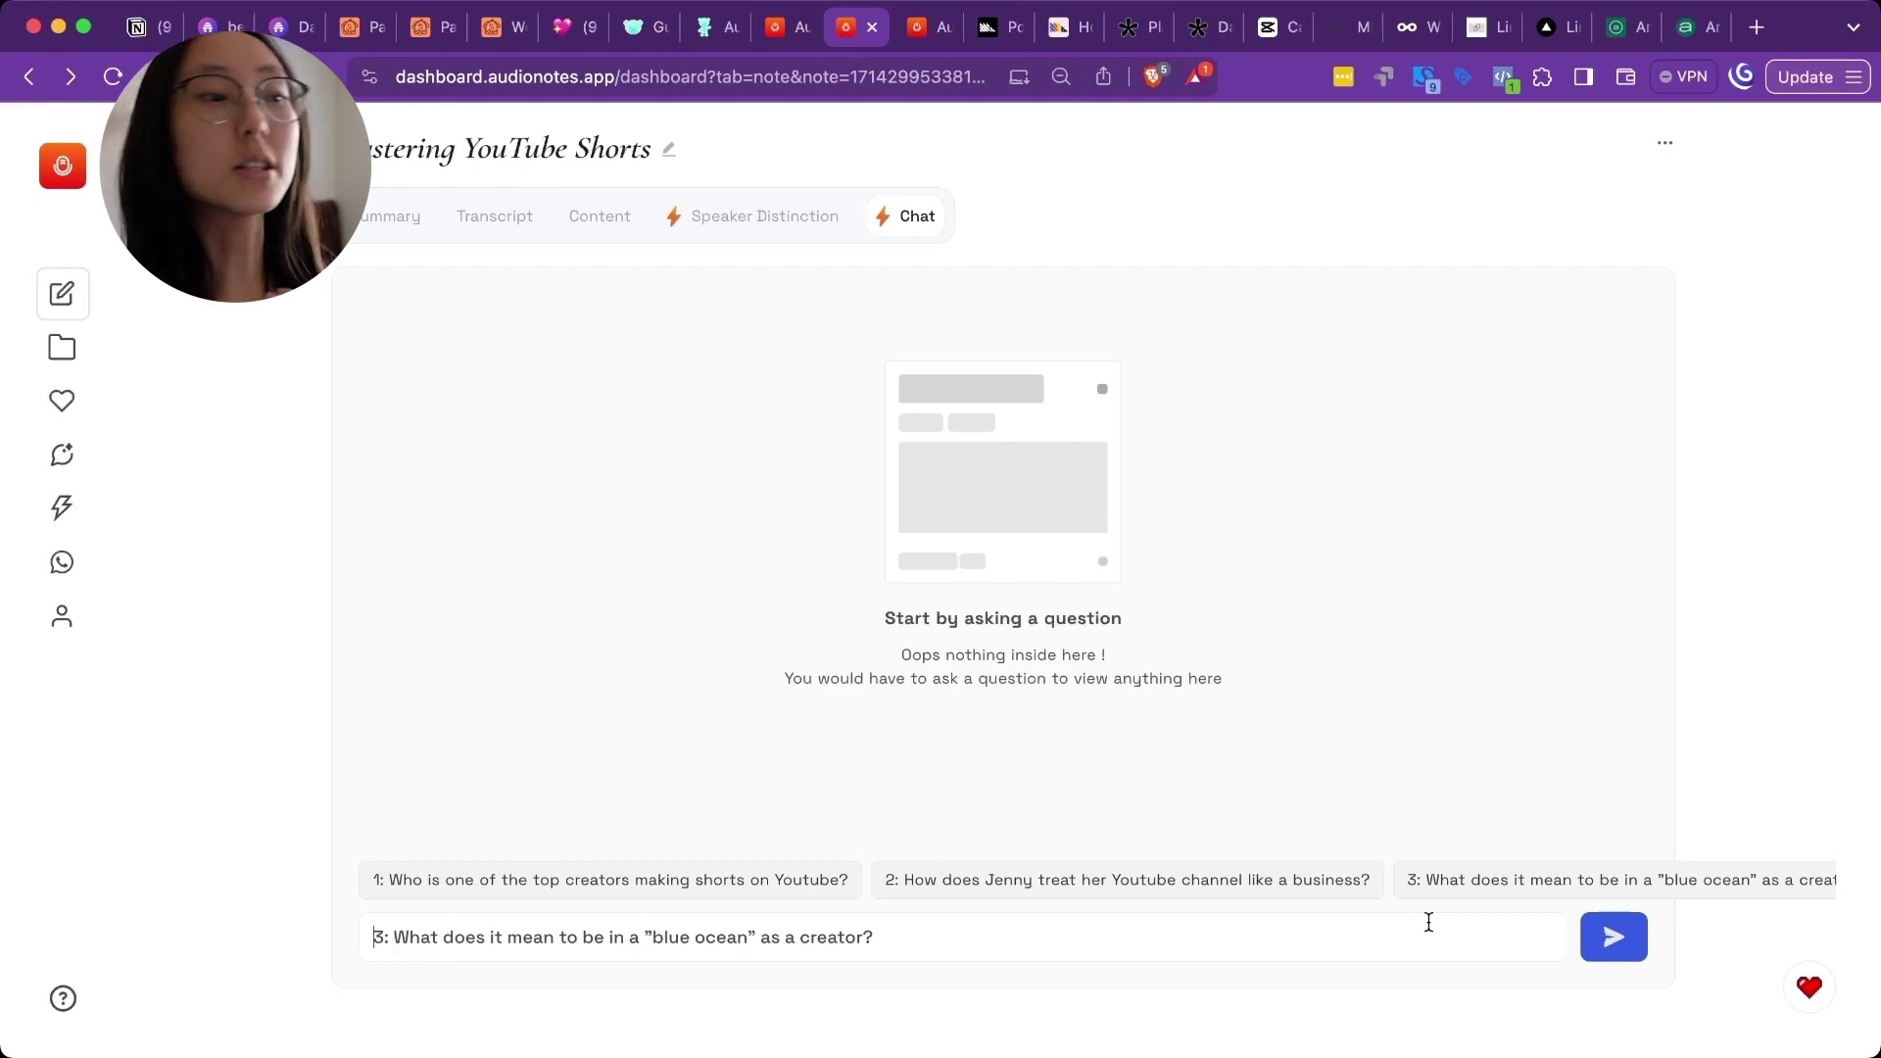
pyautogui.hotkey('ctrl', 'Tab')
pyautogui.hotkey('ctrl', 'Tab')
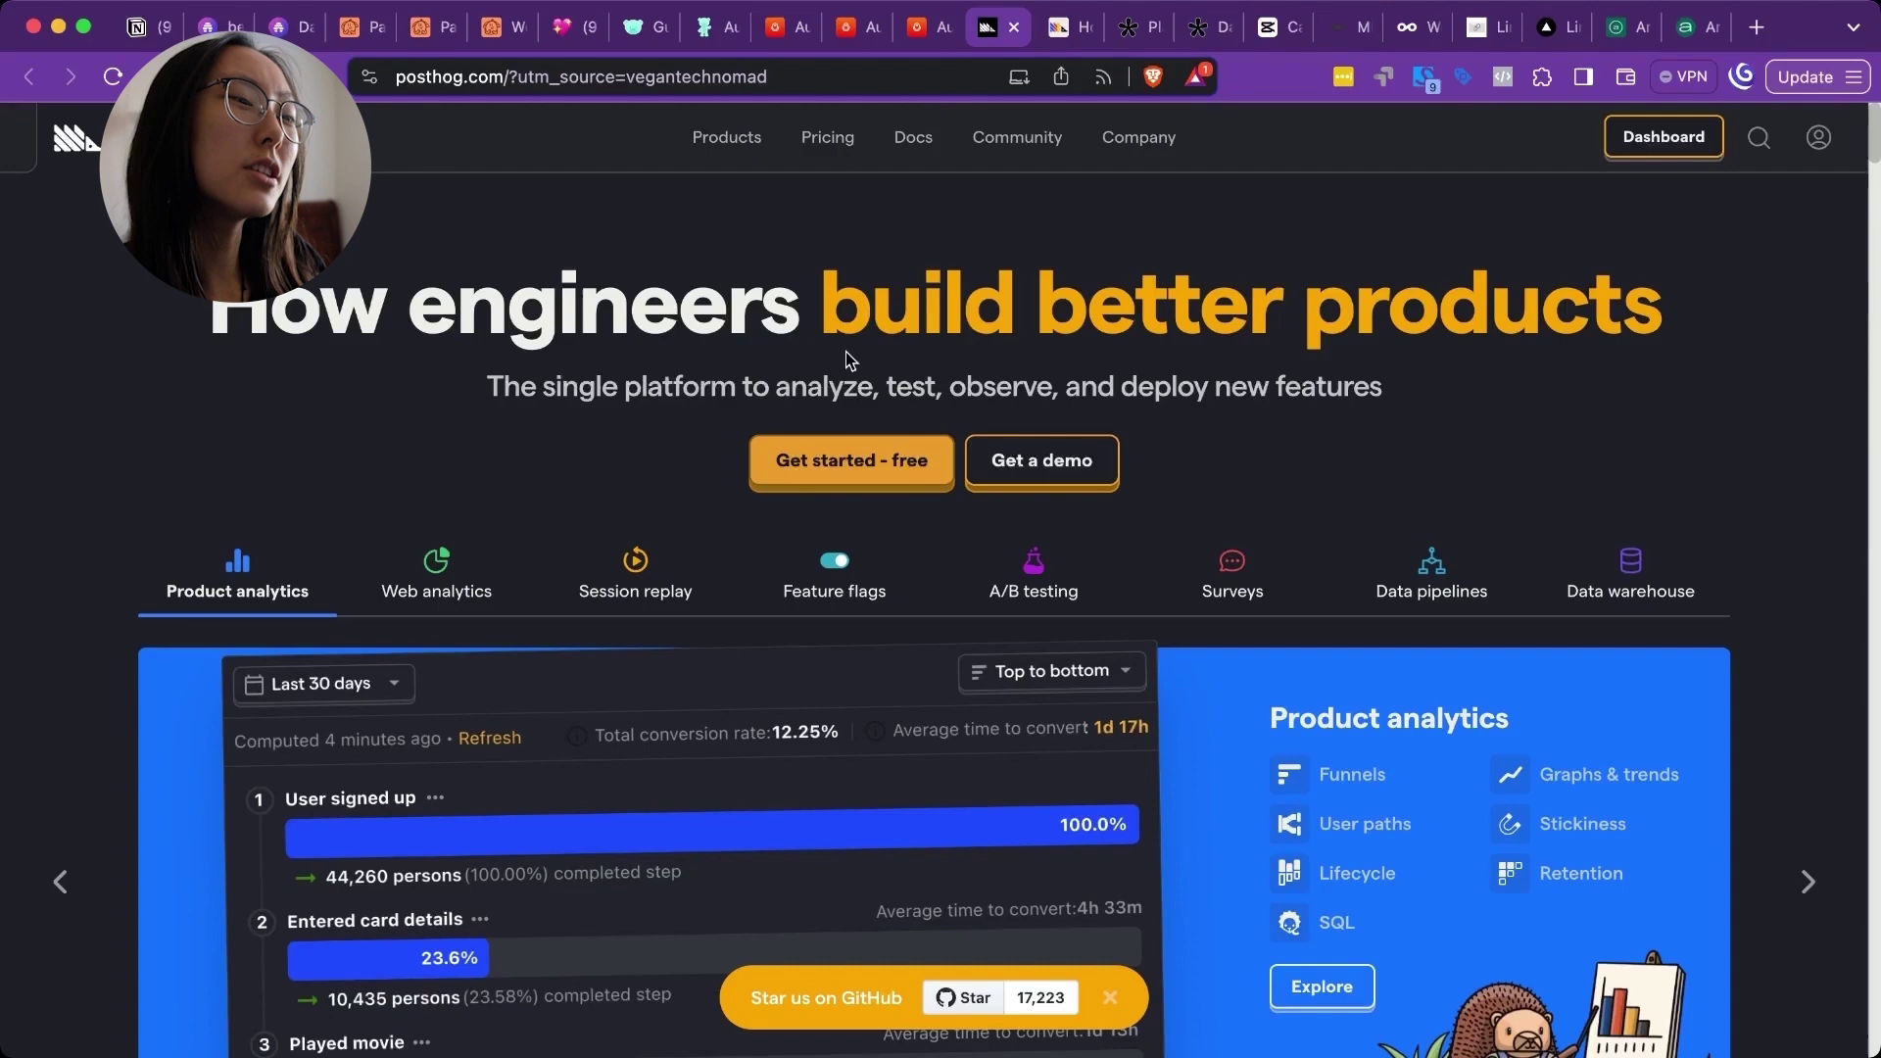
# Open PostHog's pricing page and scroll through the platform plans and bill estimate
pyautogui.scroll(-10, 846, 354)
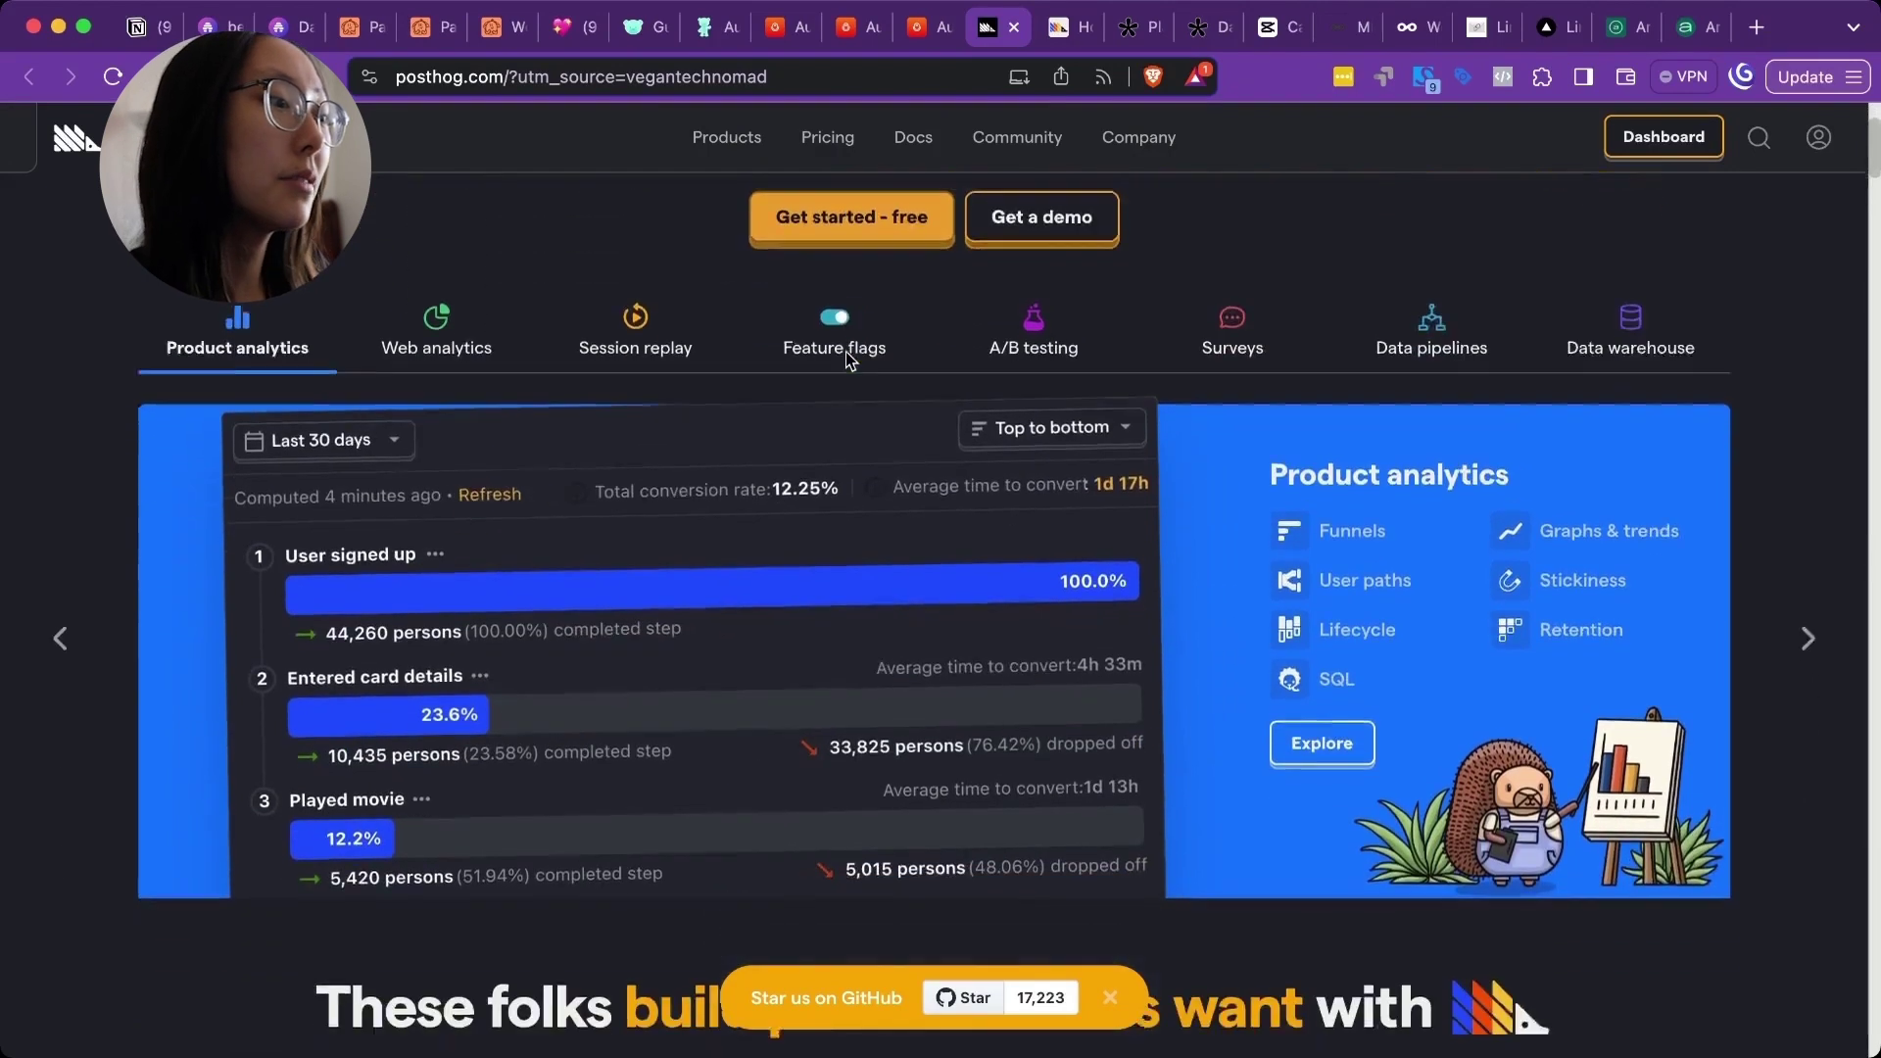
pyautogui.scroll(-3, 844, 357)
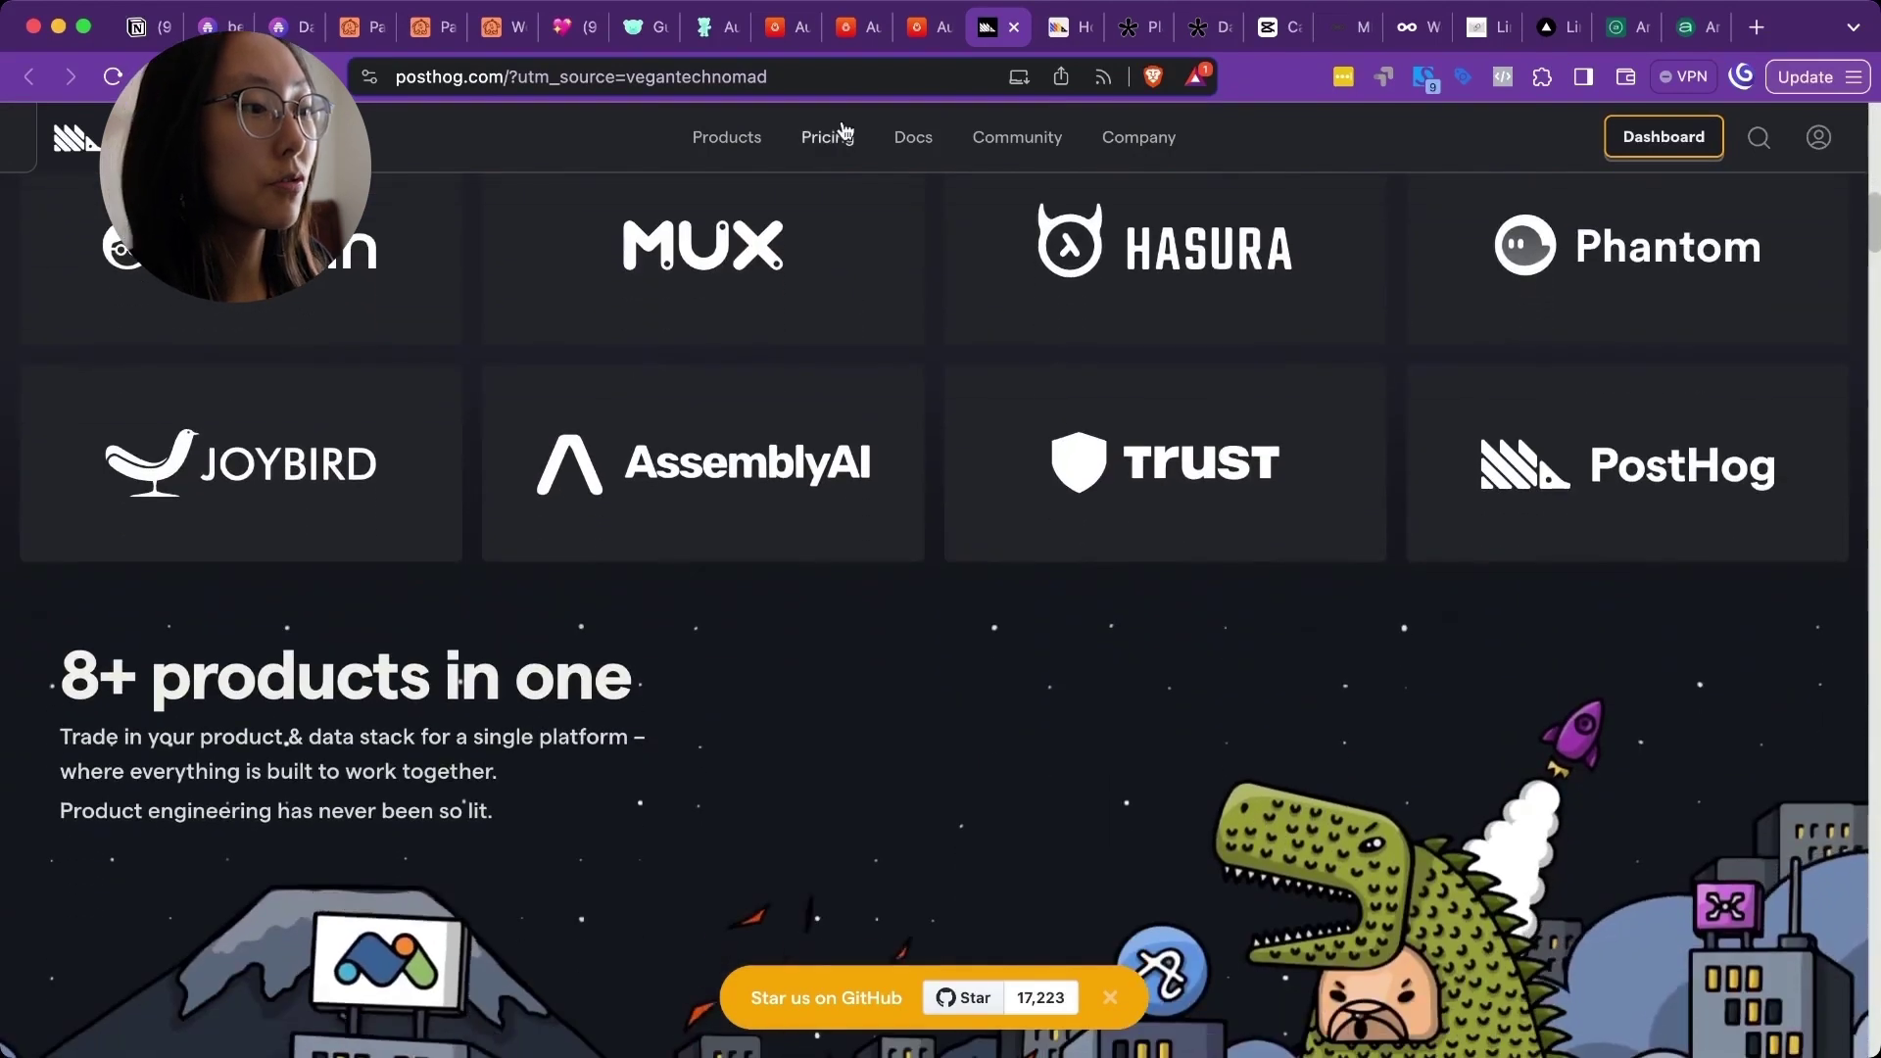
pyautogui.click(831, 137)
pyautogui.scroll(-5, 680, 549)
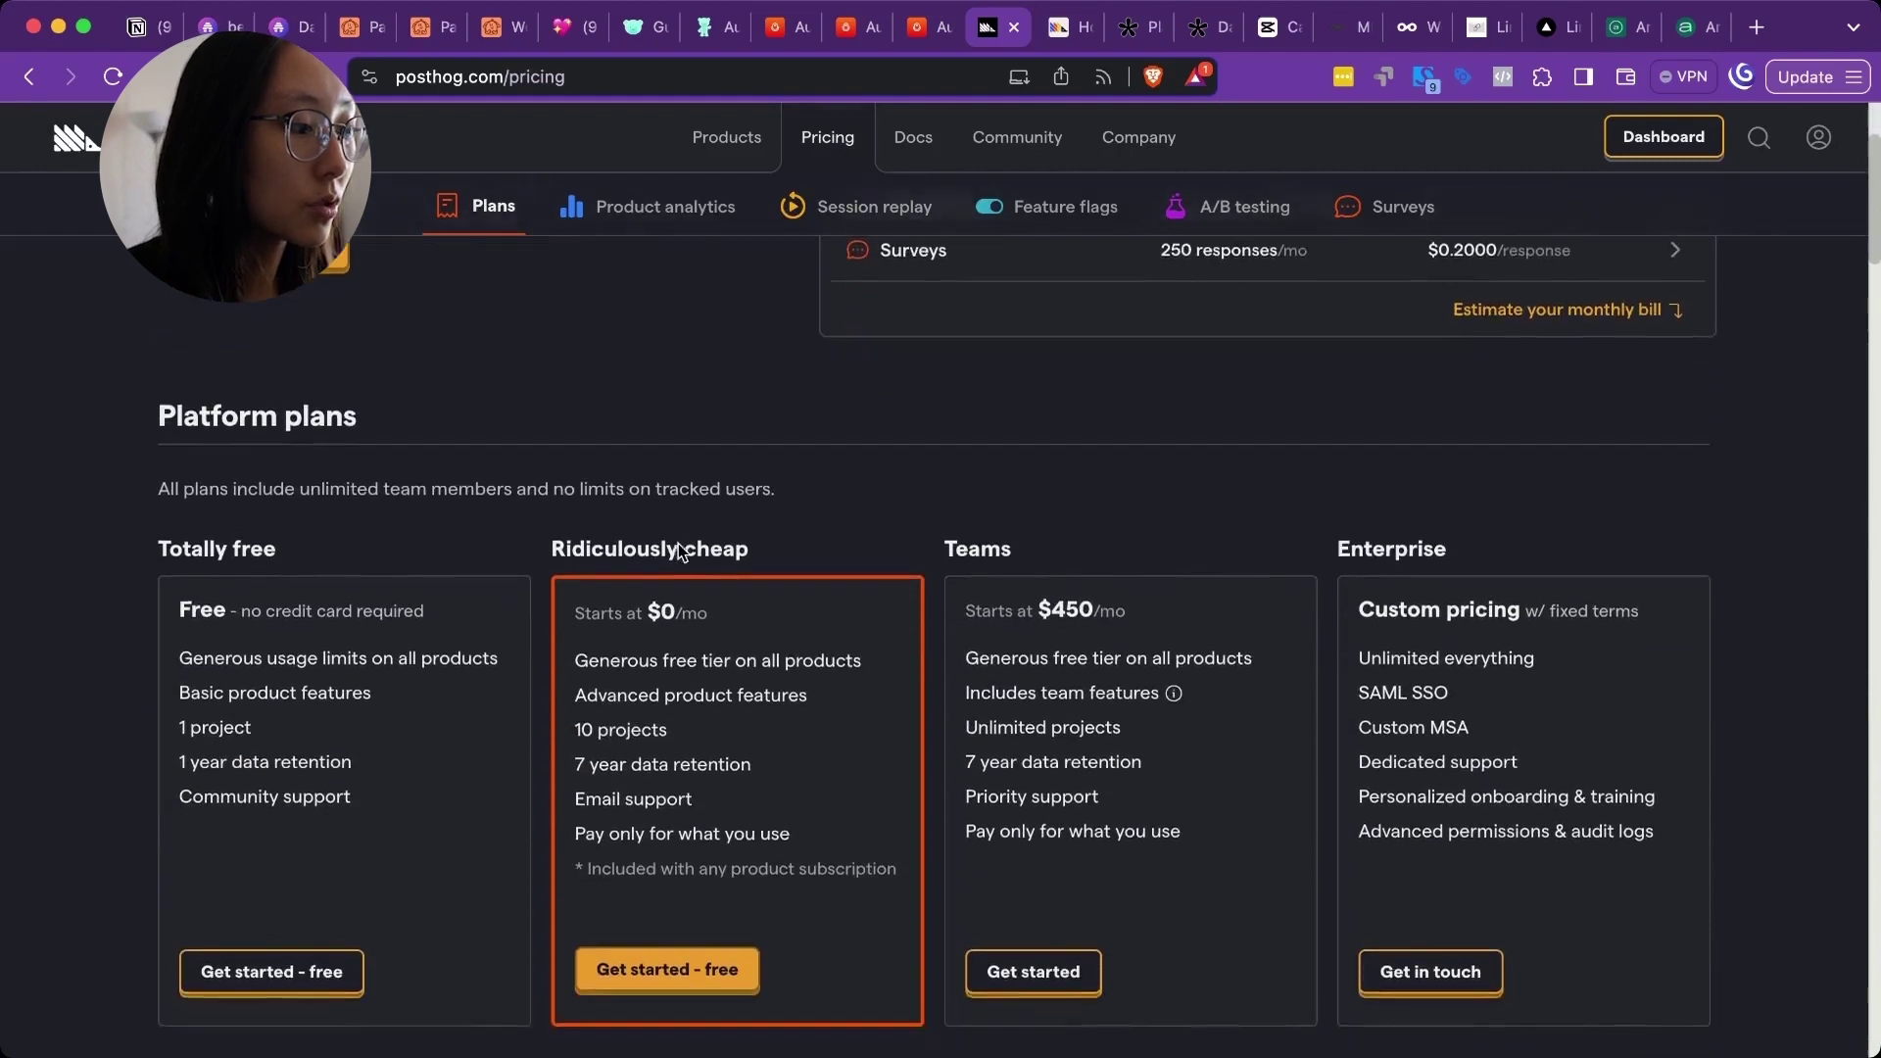
pyautogui.scroll(-6, 678, 544)
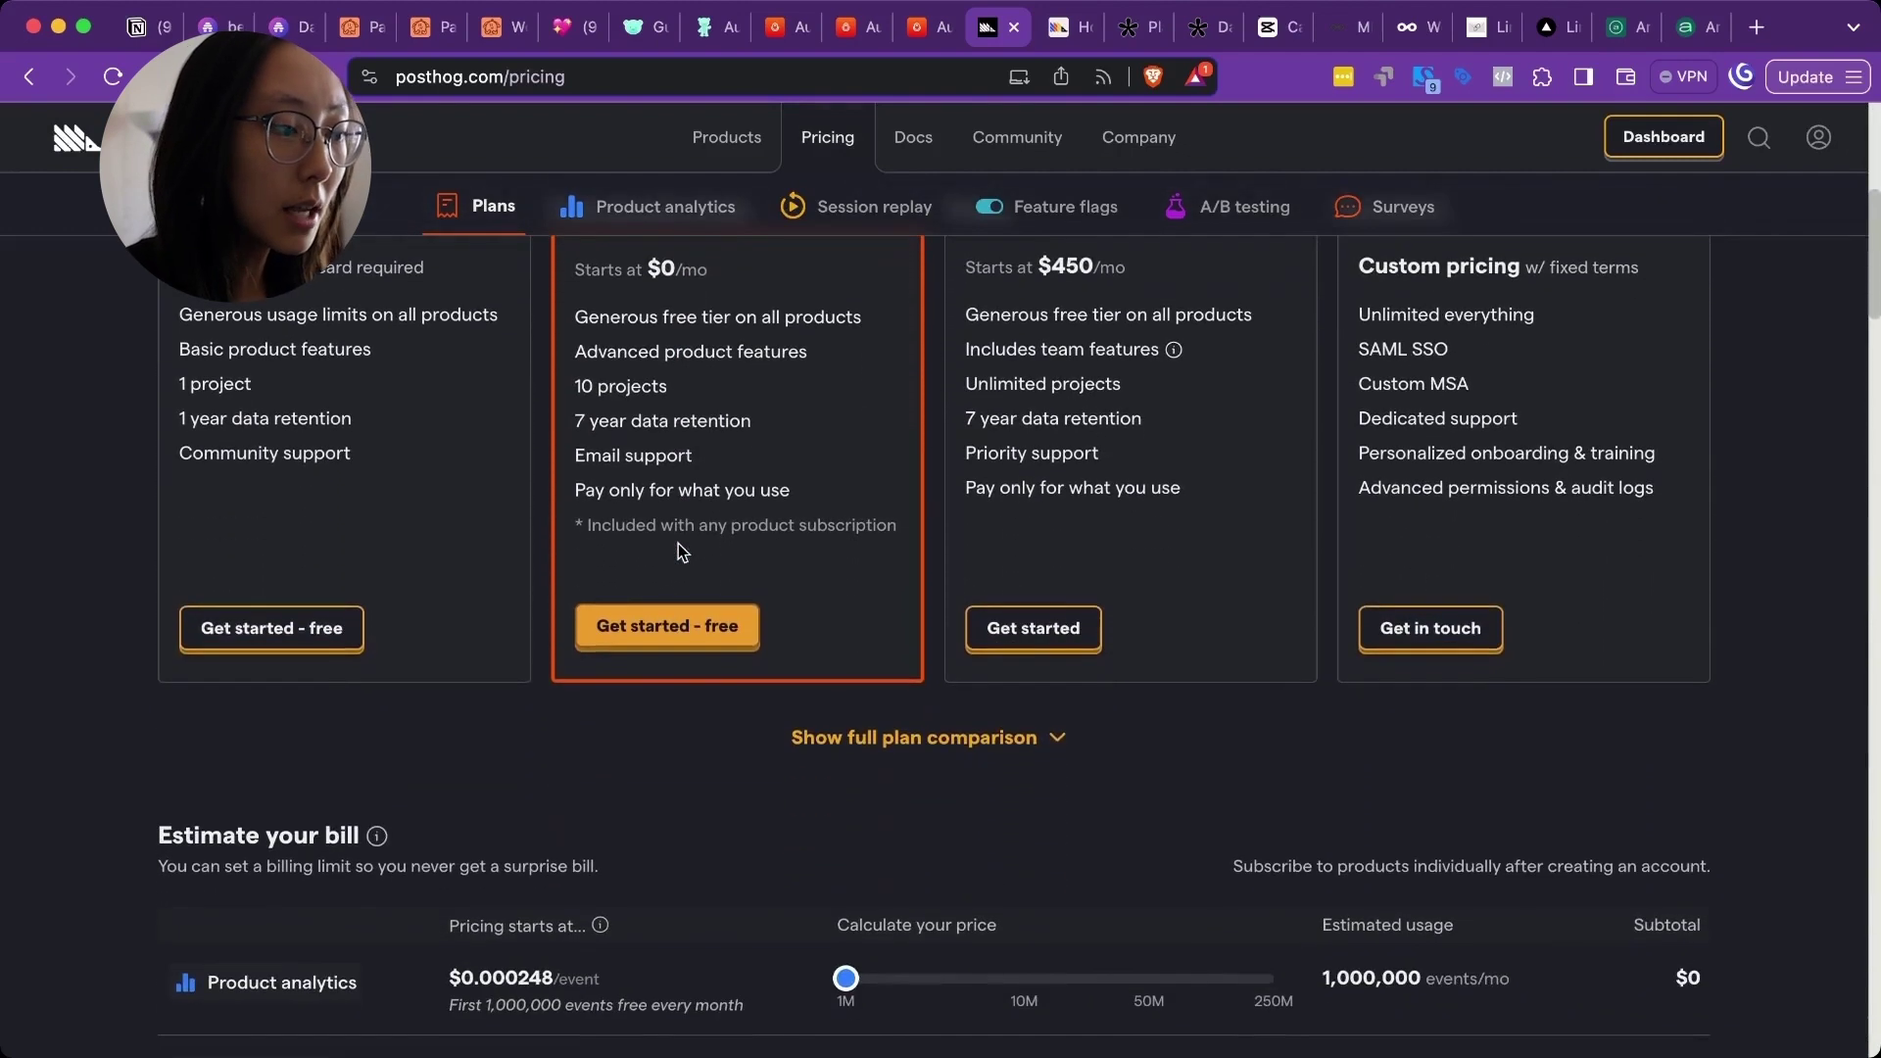
pyautogui.scroll(-3, 463, 852)
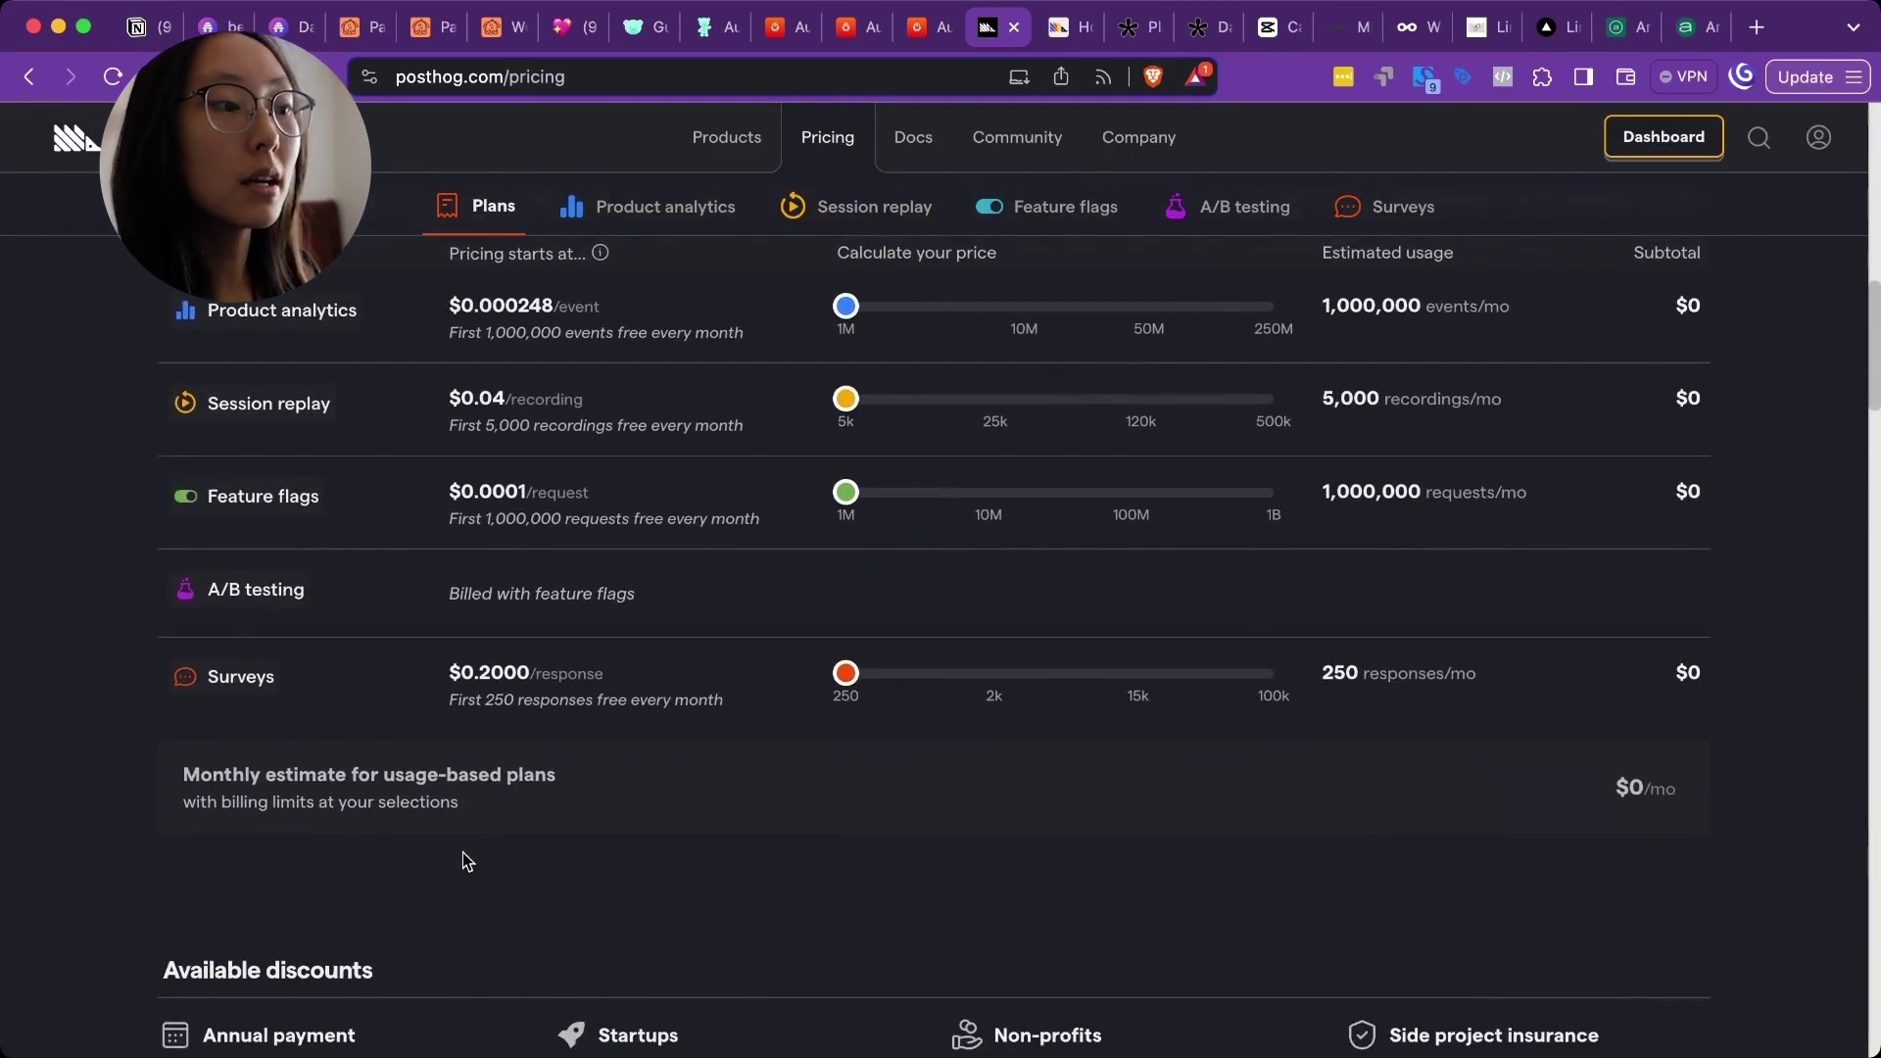
pyautogui.scroll(-3, 462, 860)
pyautogui.scroll(15, 463, 860)
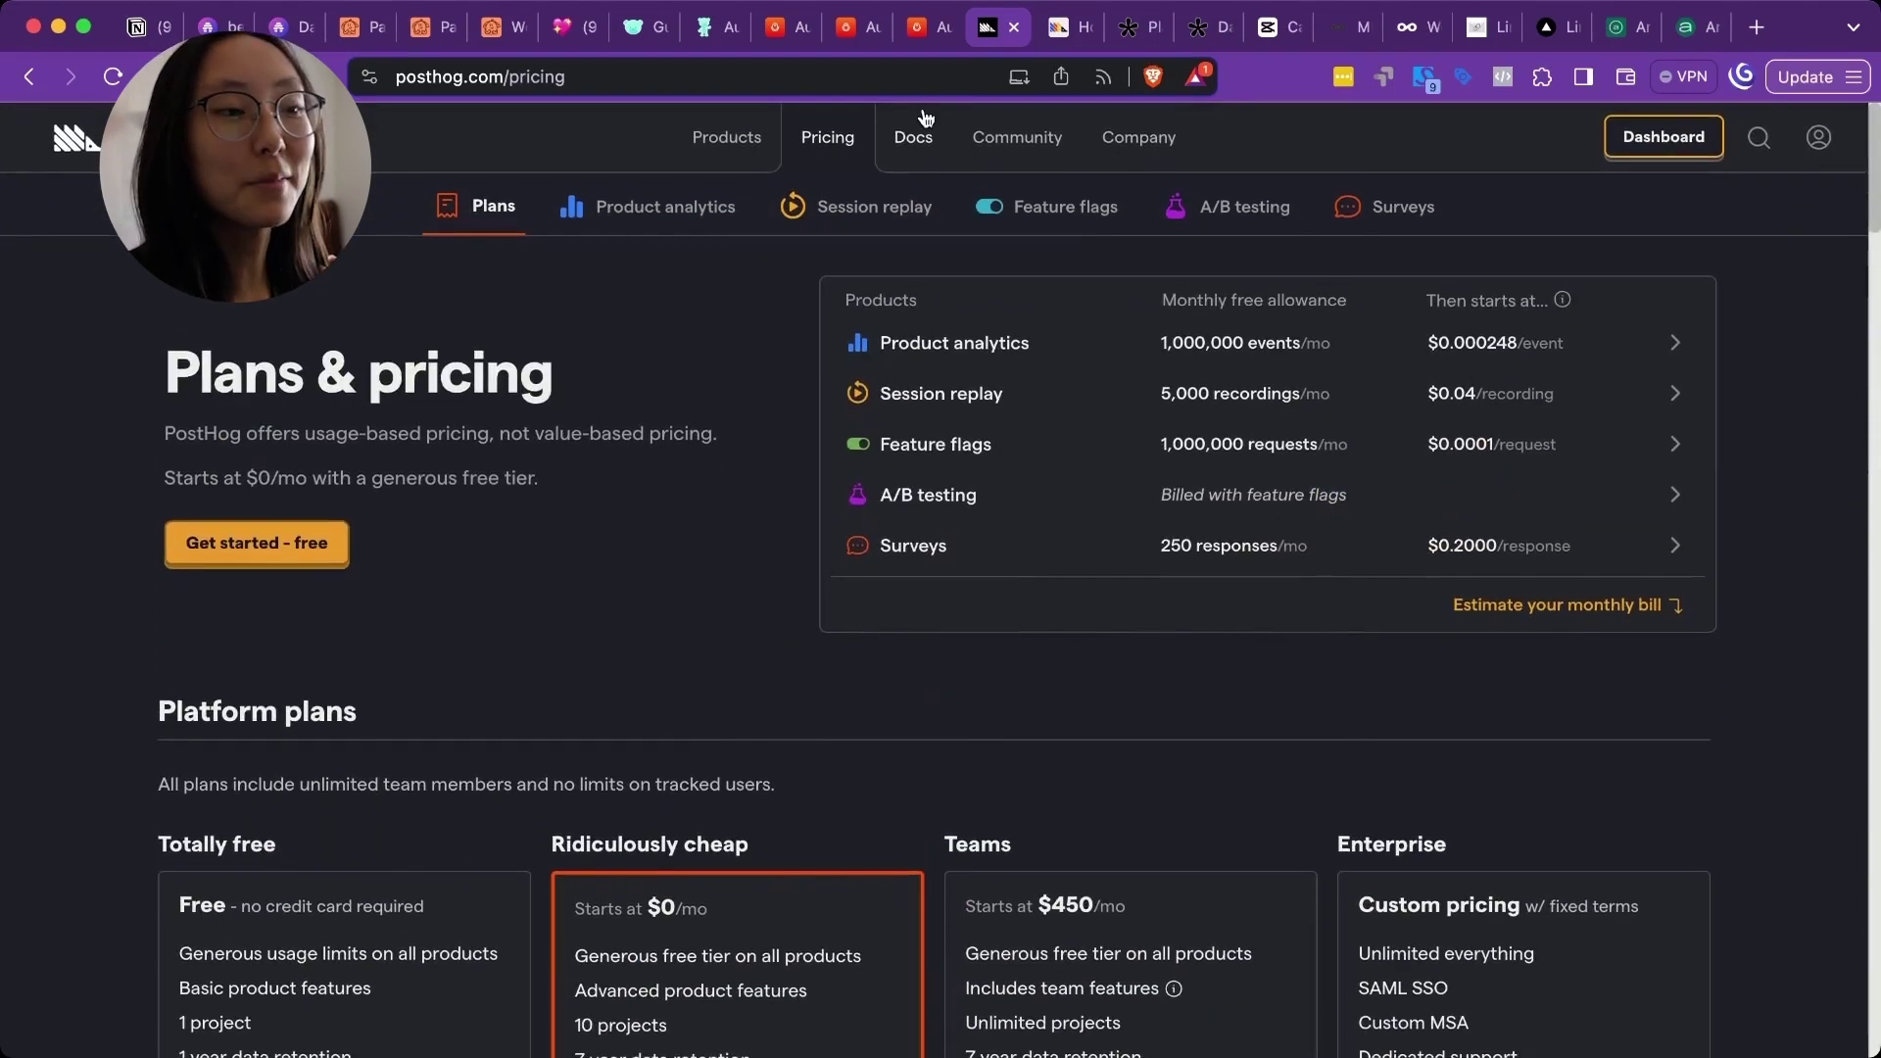
# Compare pricing for Product analytics, A/B testing and Surveys, then open the project homepage dashboard
pyautogui.click(650, 206)
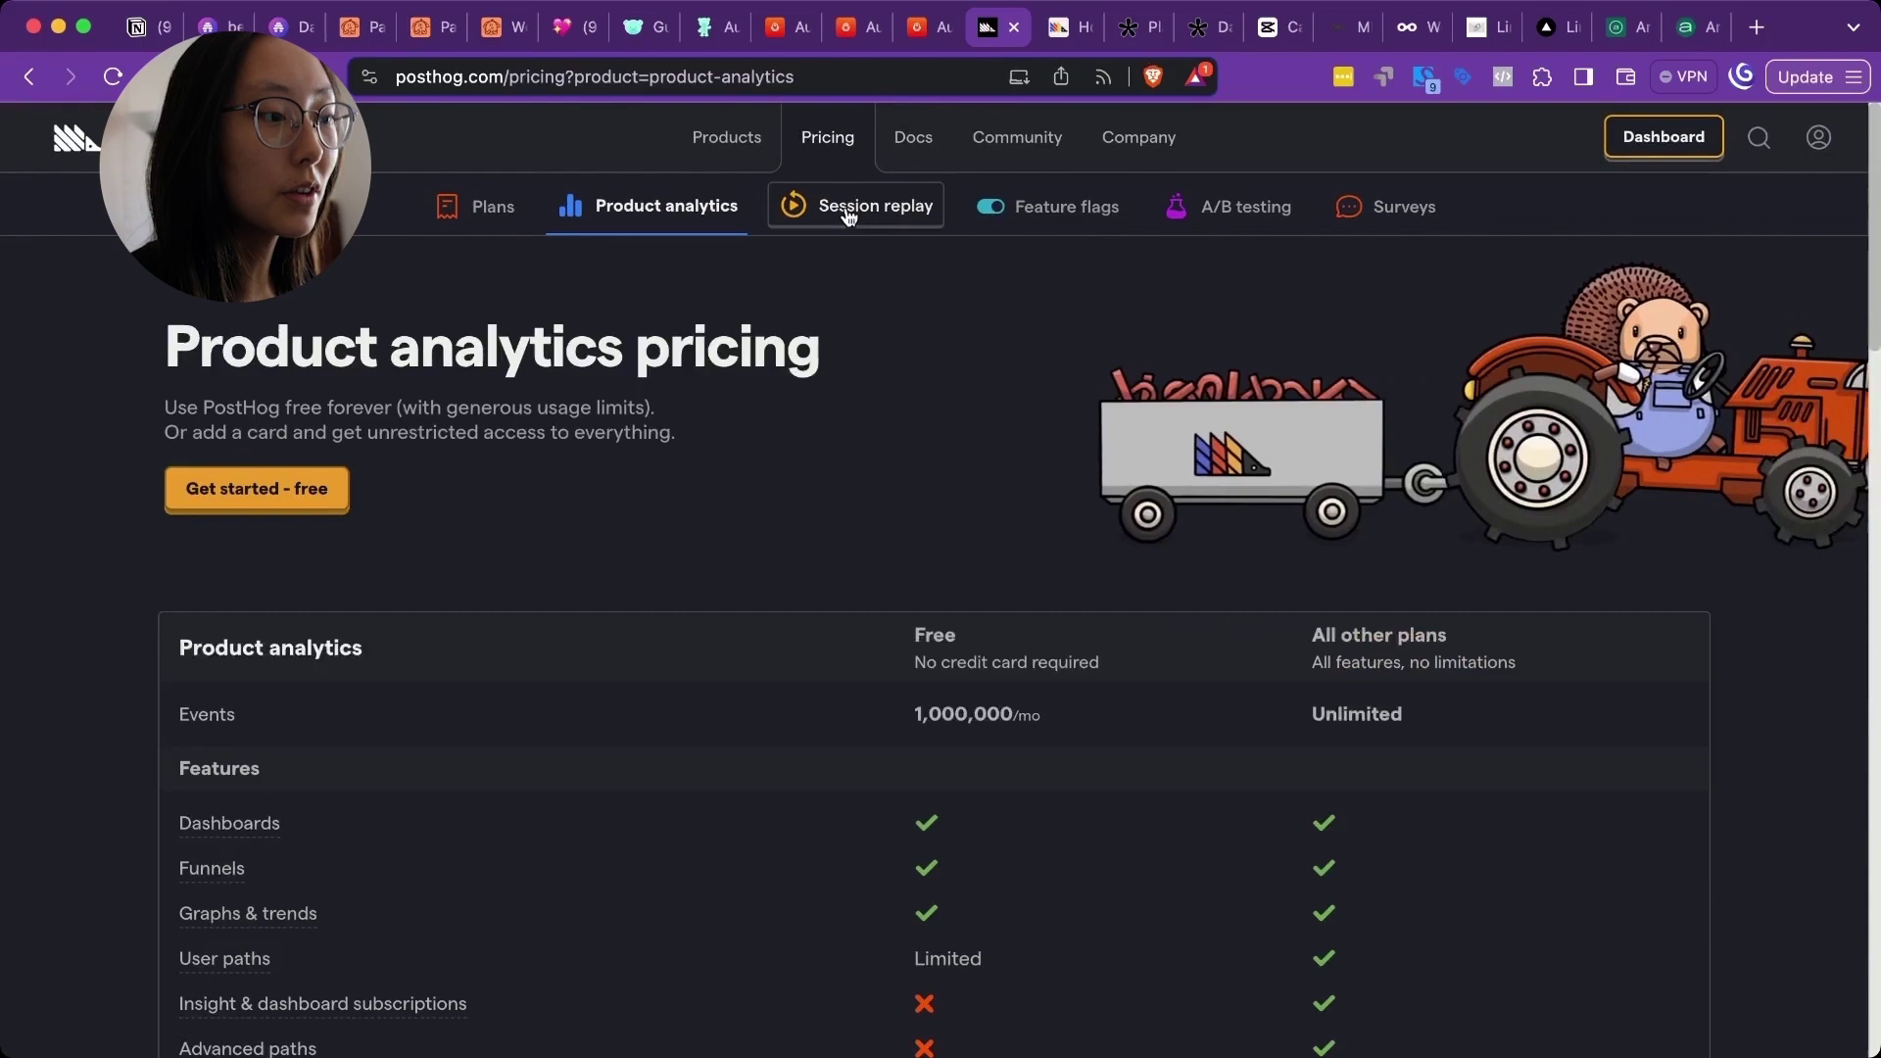
pyautogui.click(1244, 207)
pyautogui.click(1362, 208)
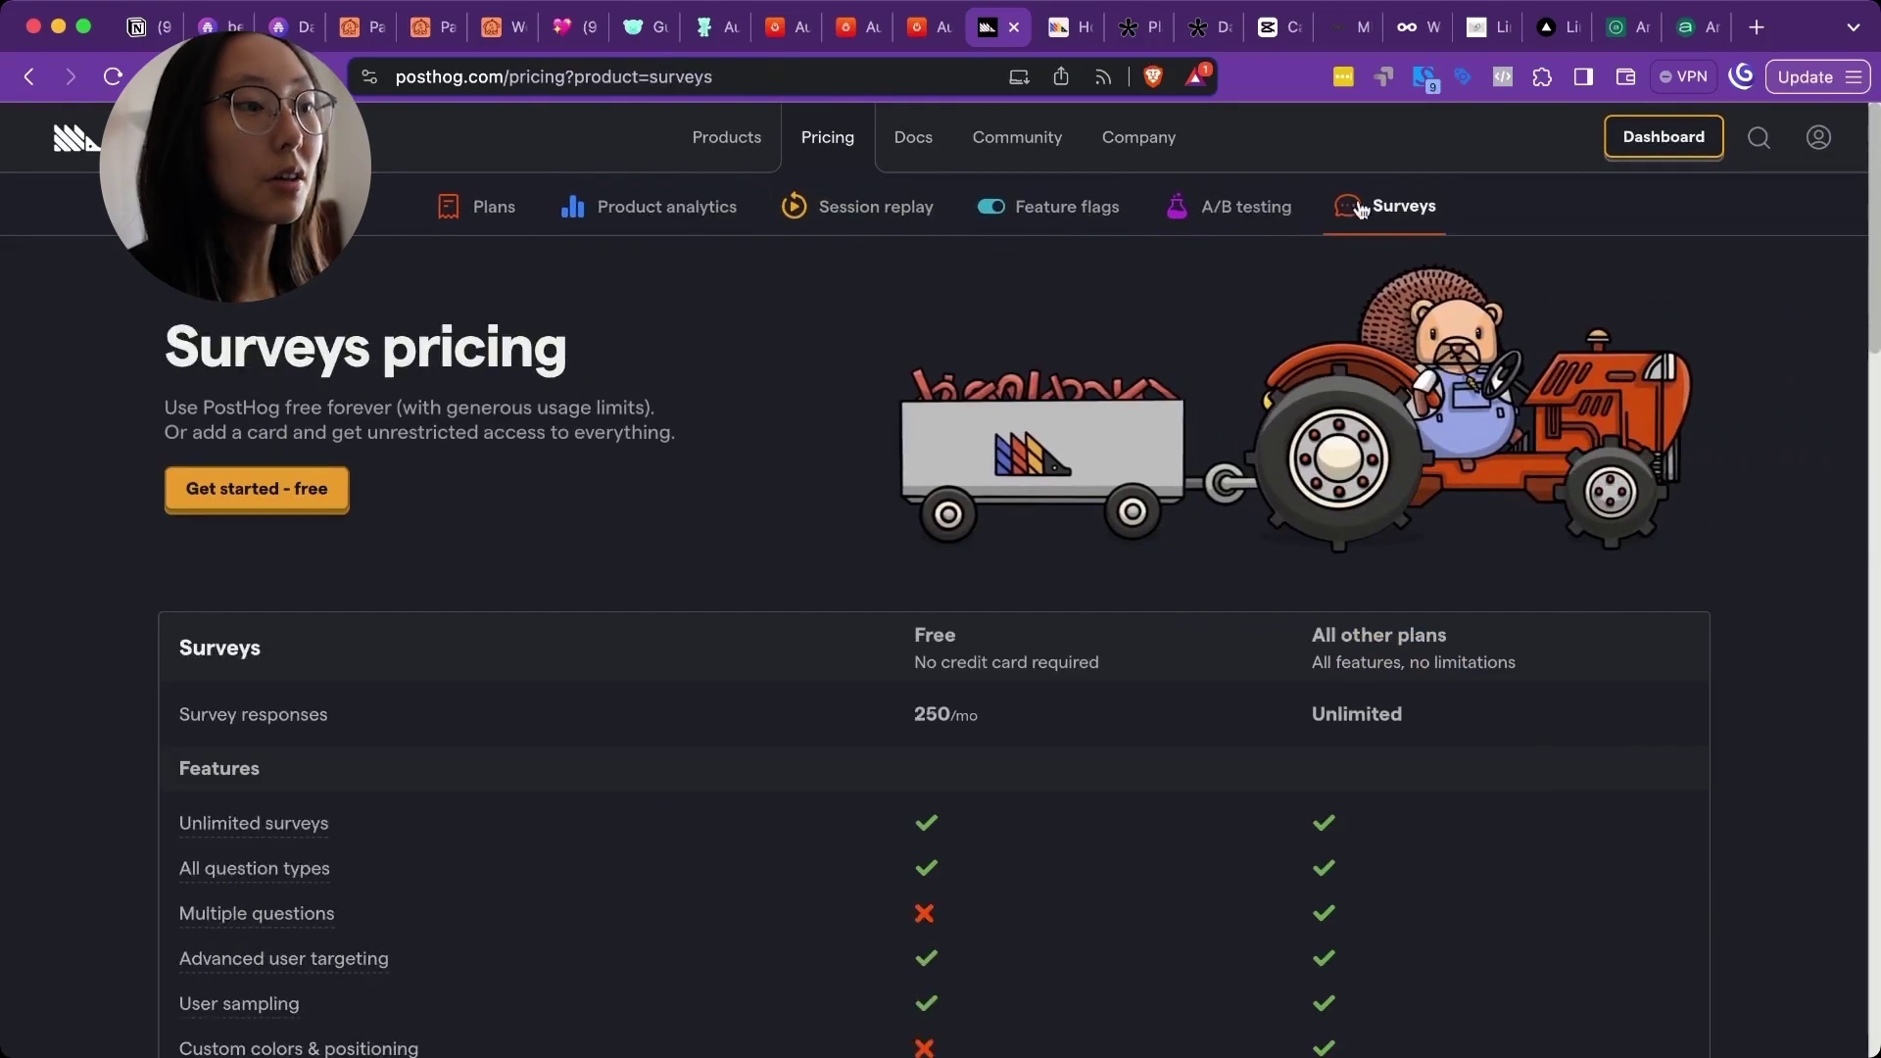
pyautogui.click(1045, 35)
# Scan the PostHog dashboard charts, then open the surveys list after a brief look at A/B testing
pyautogui.scroll(-5, 784, 521)
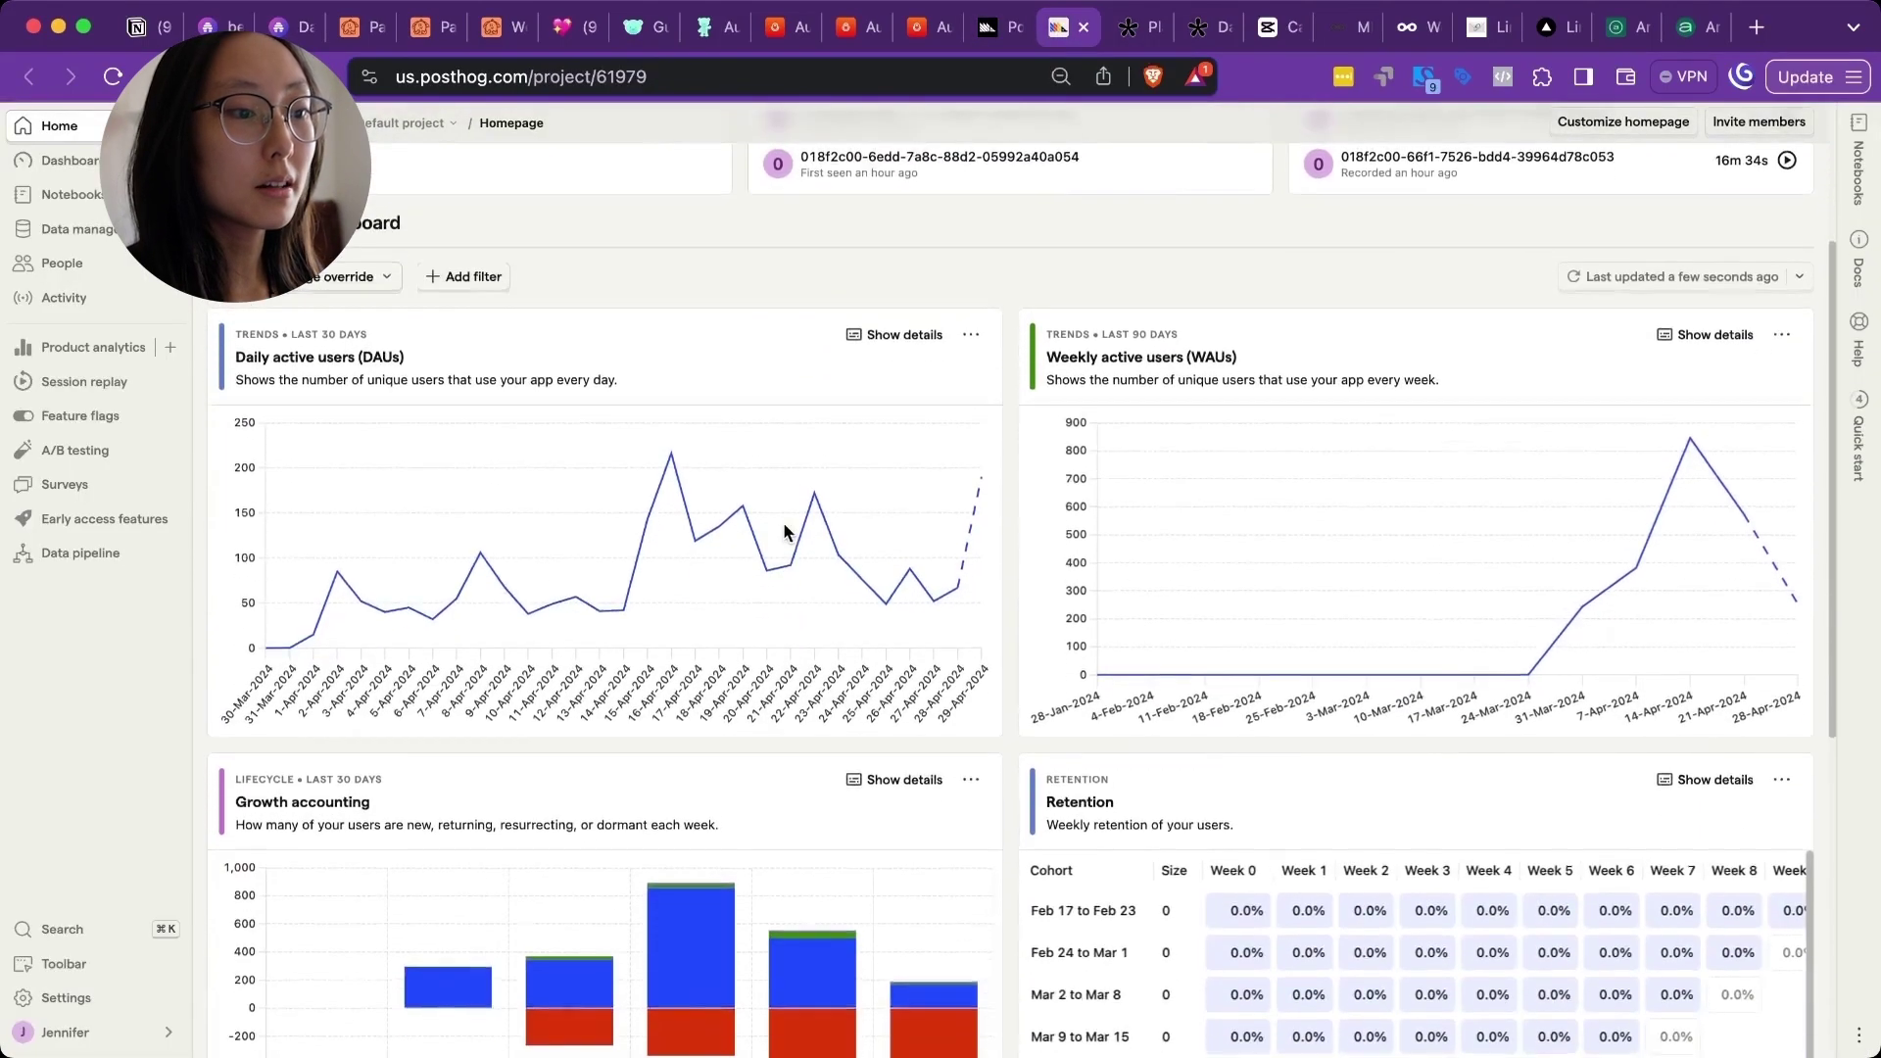
pyautogui.scroll(-5, 784, 522)
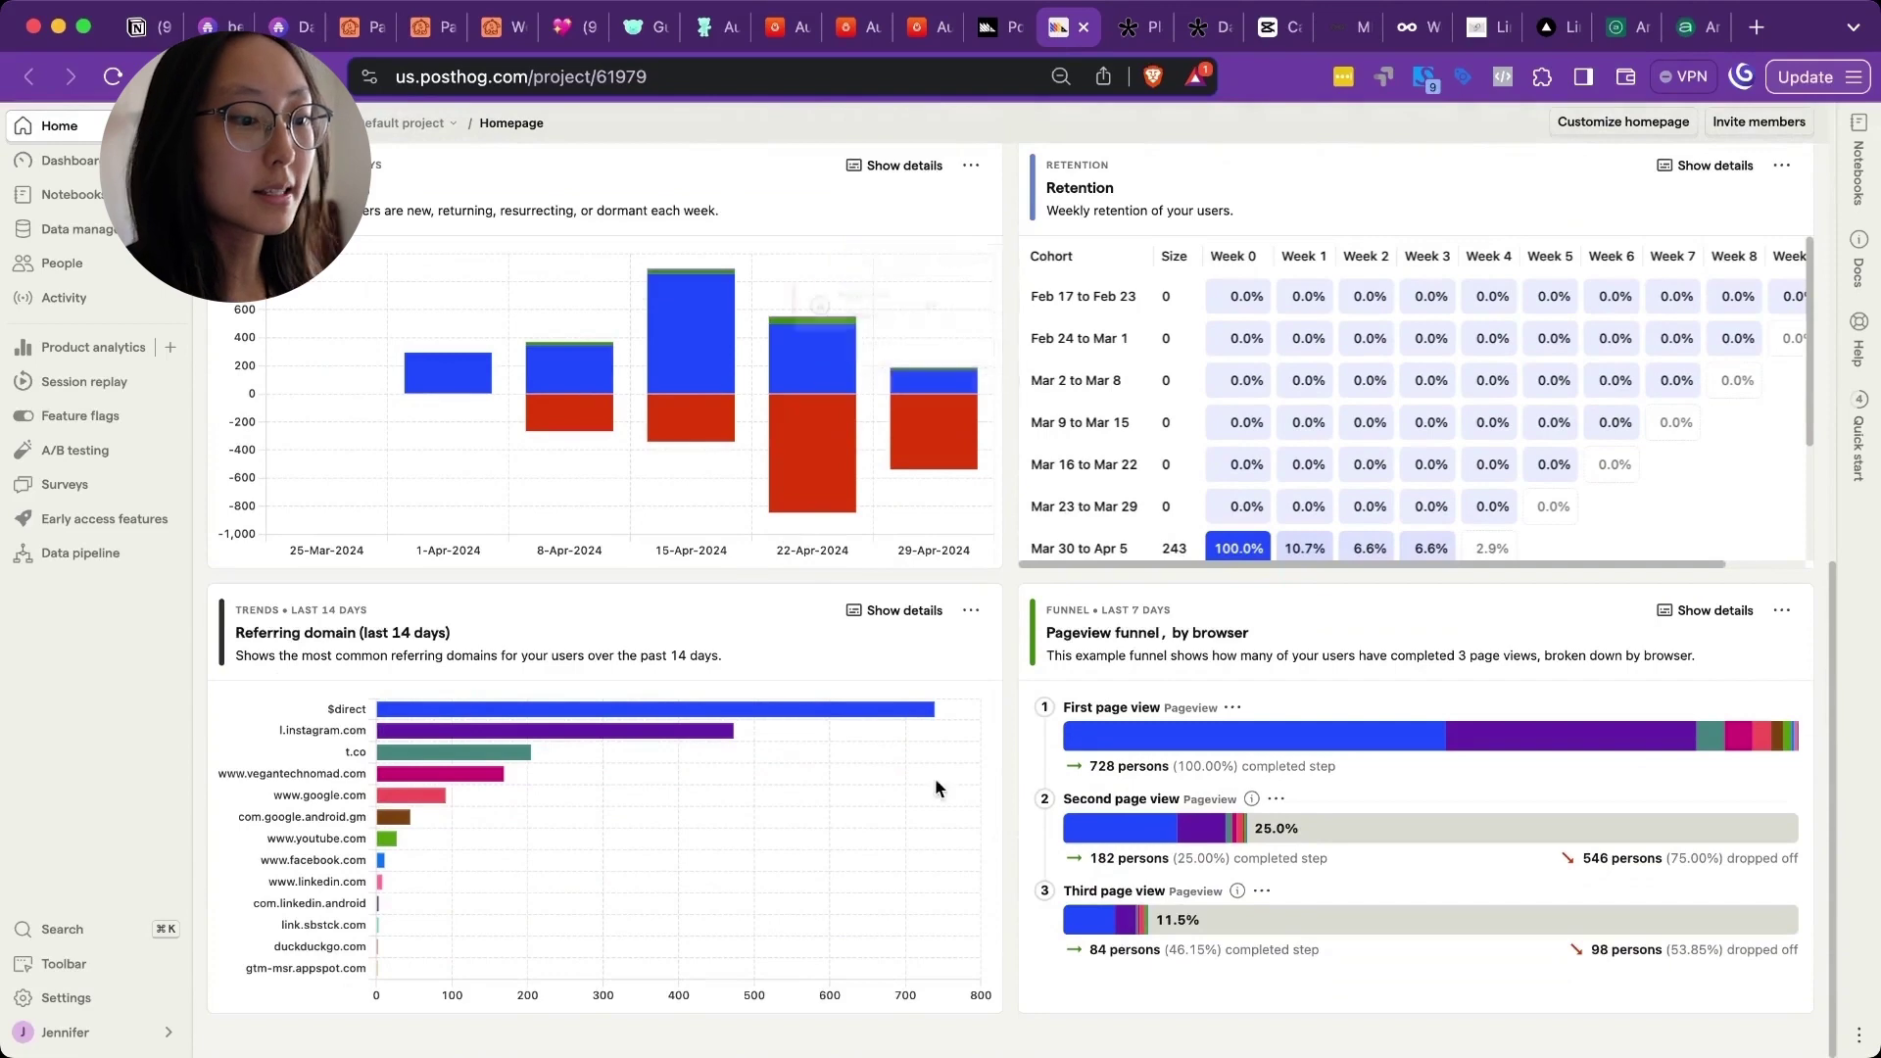
pyautogui.scroll(10, 925, 769)
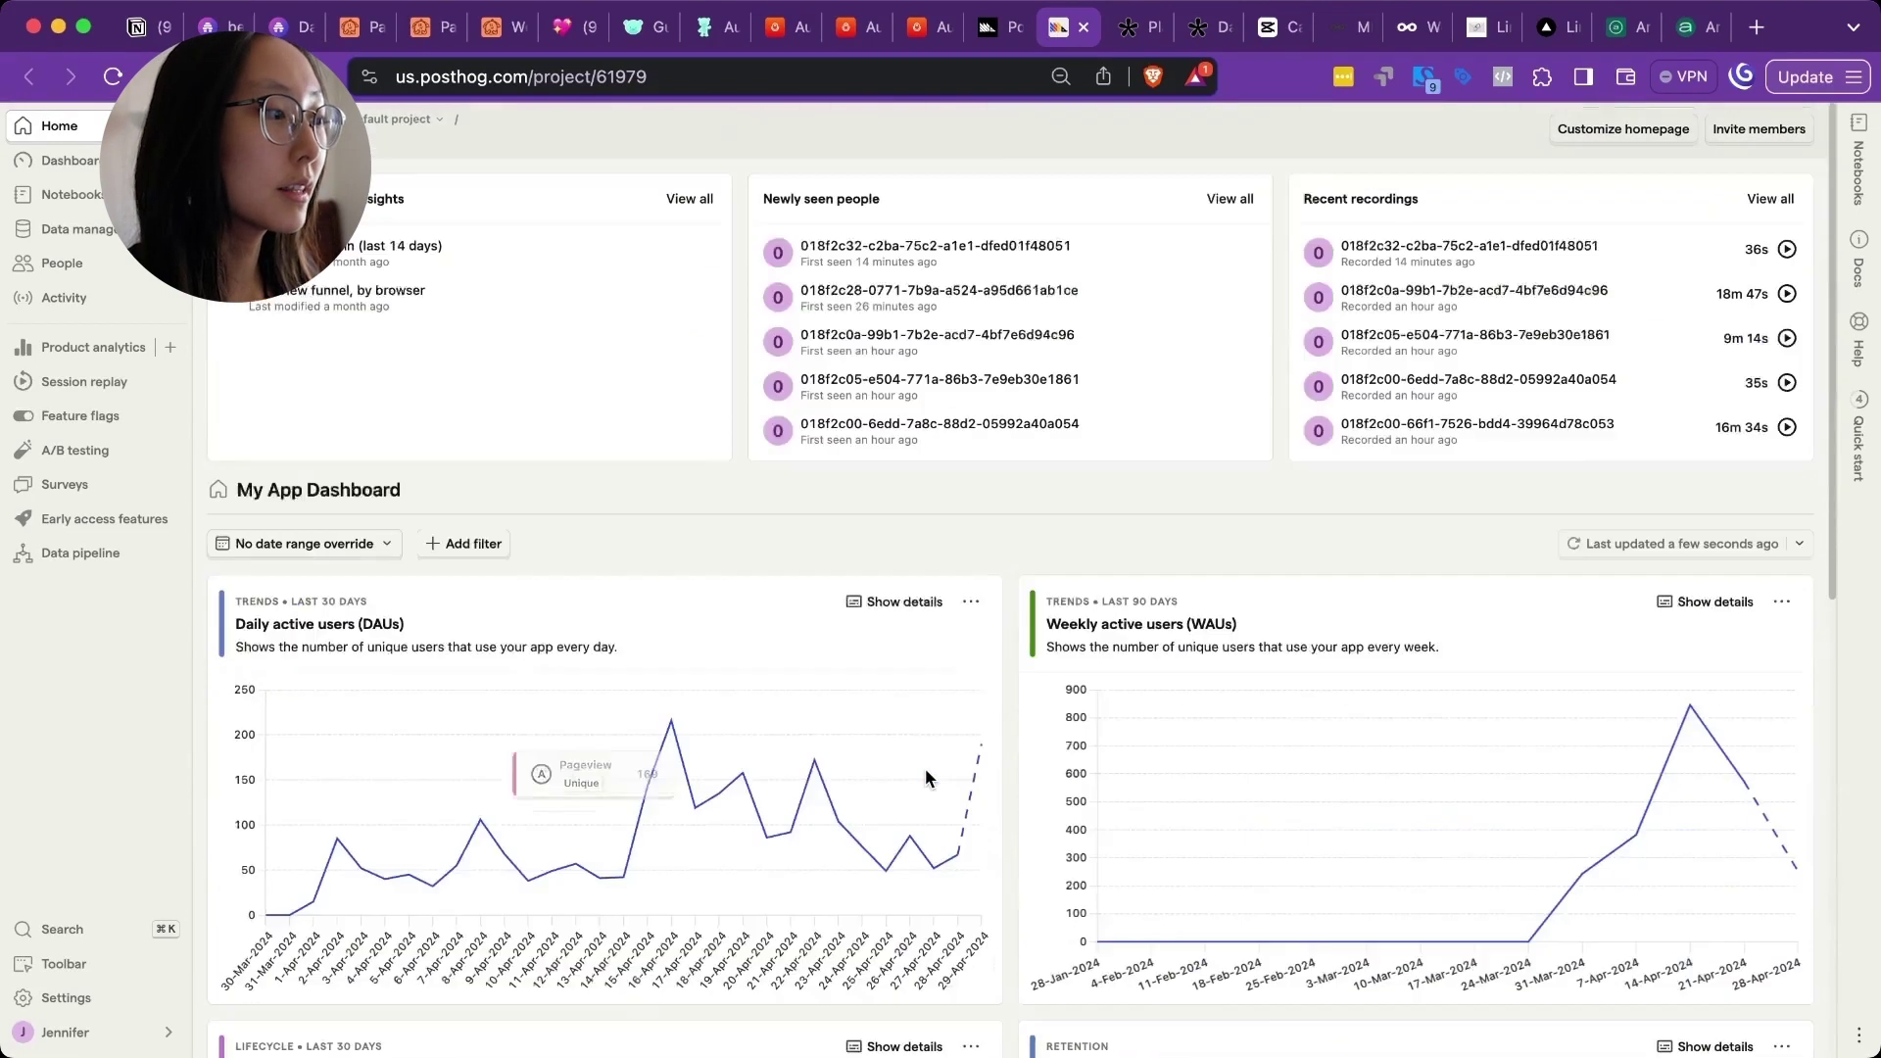
pyautogui.click(83, 484)
pyautogui.click(71, 450)
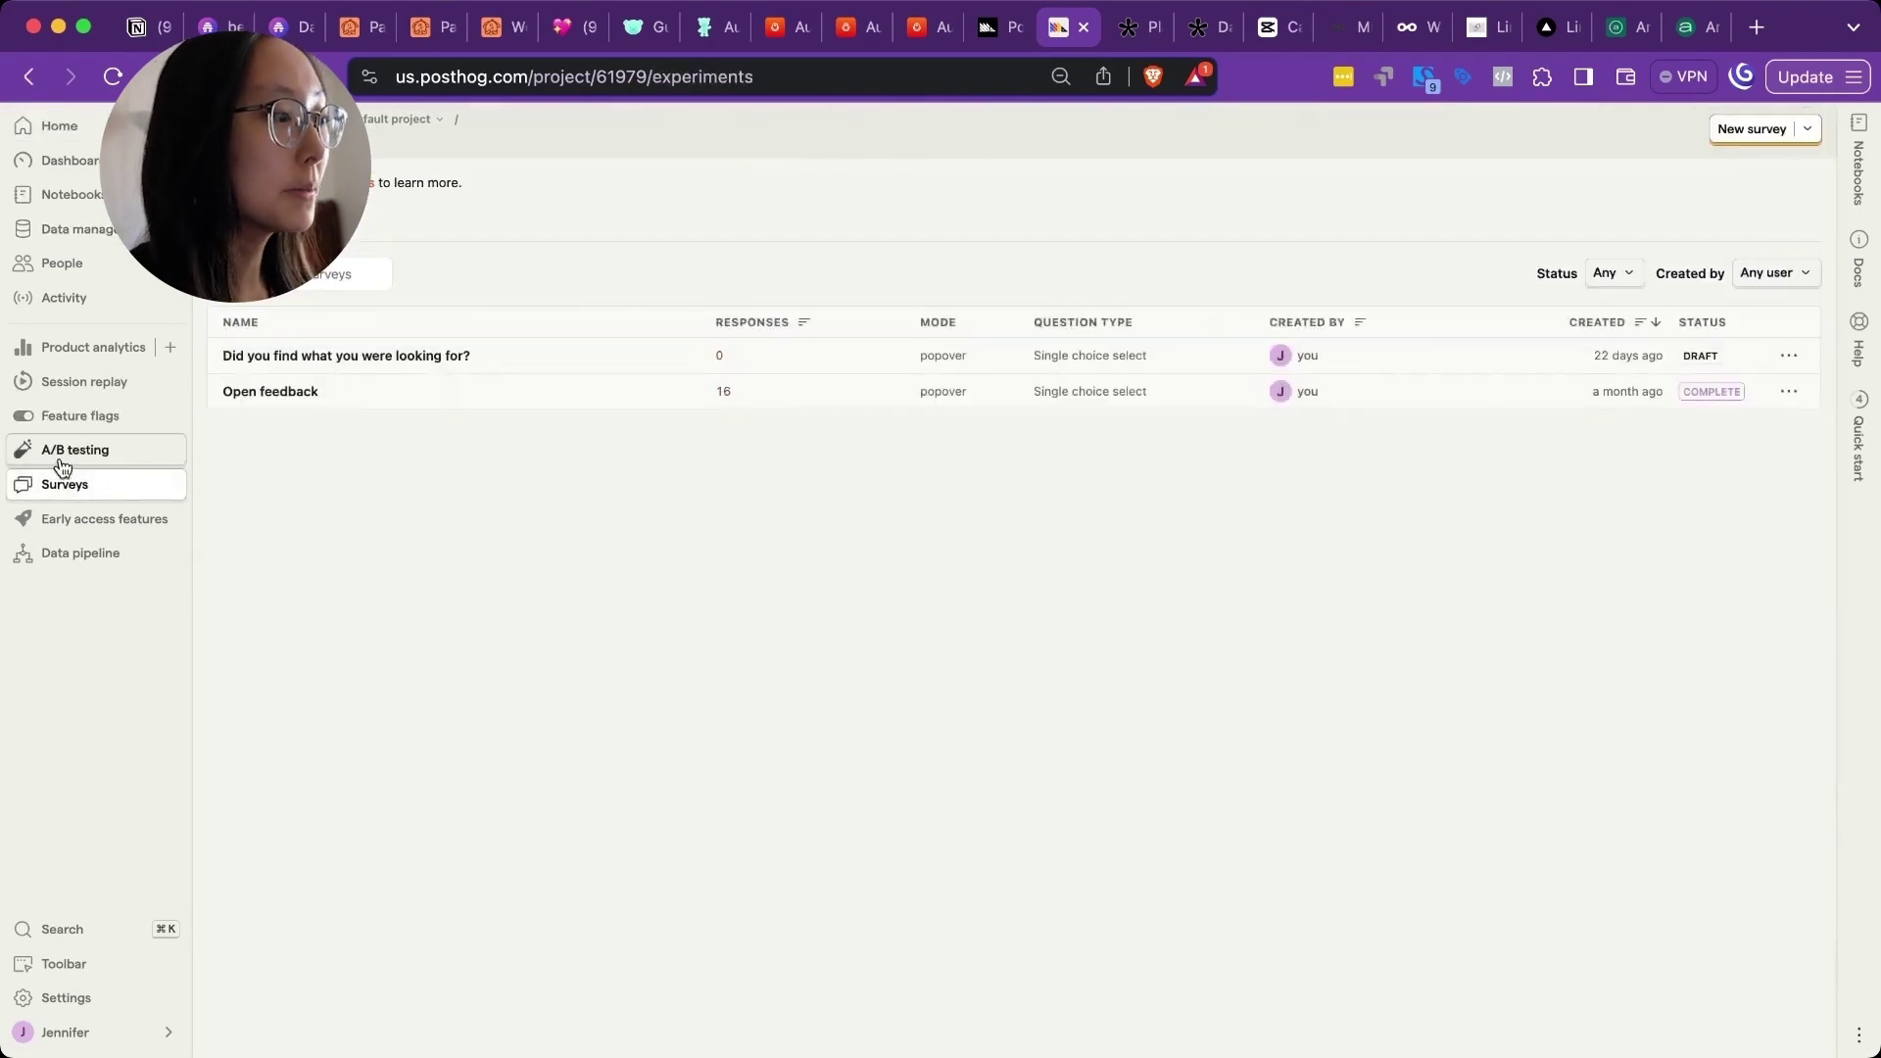
pyautogui.click(74, 490)
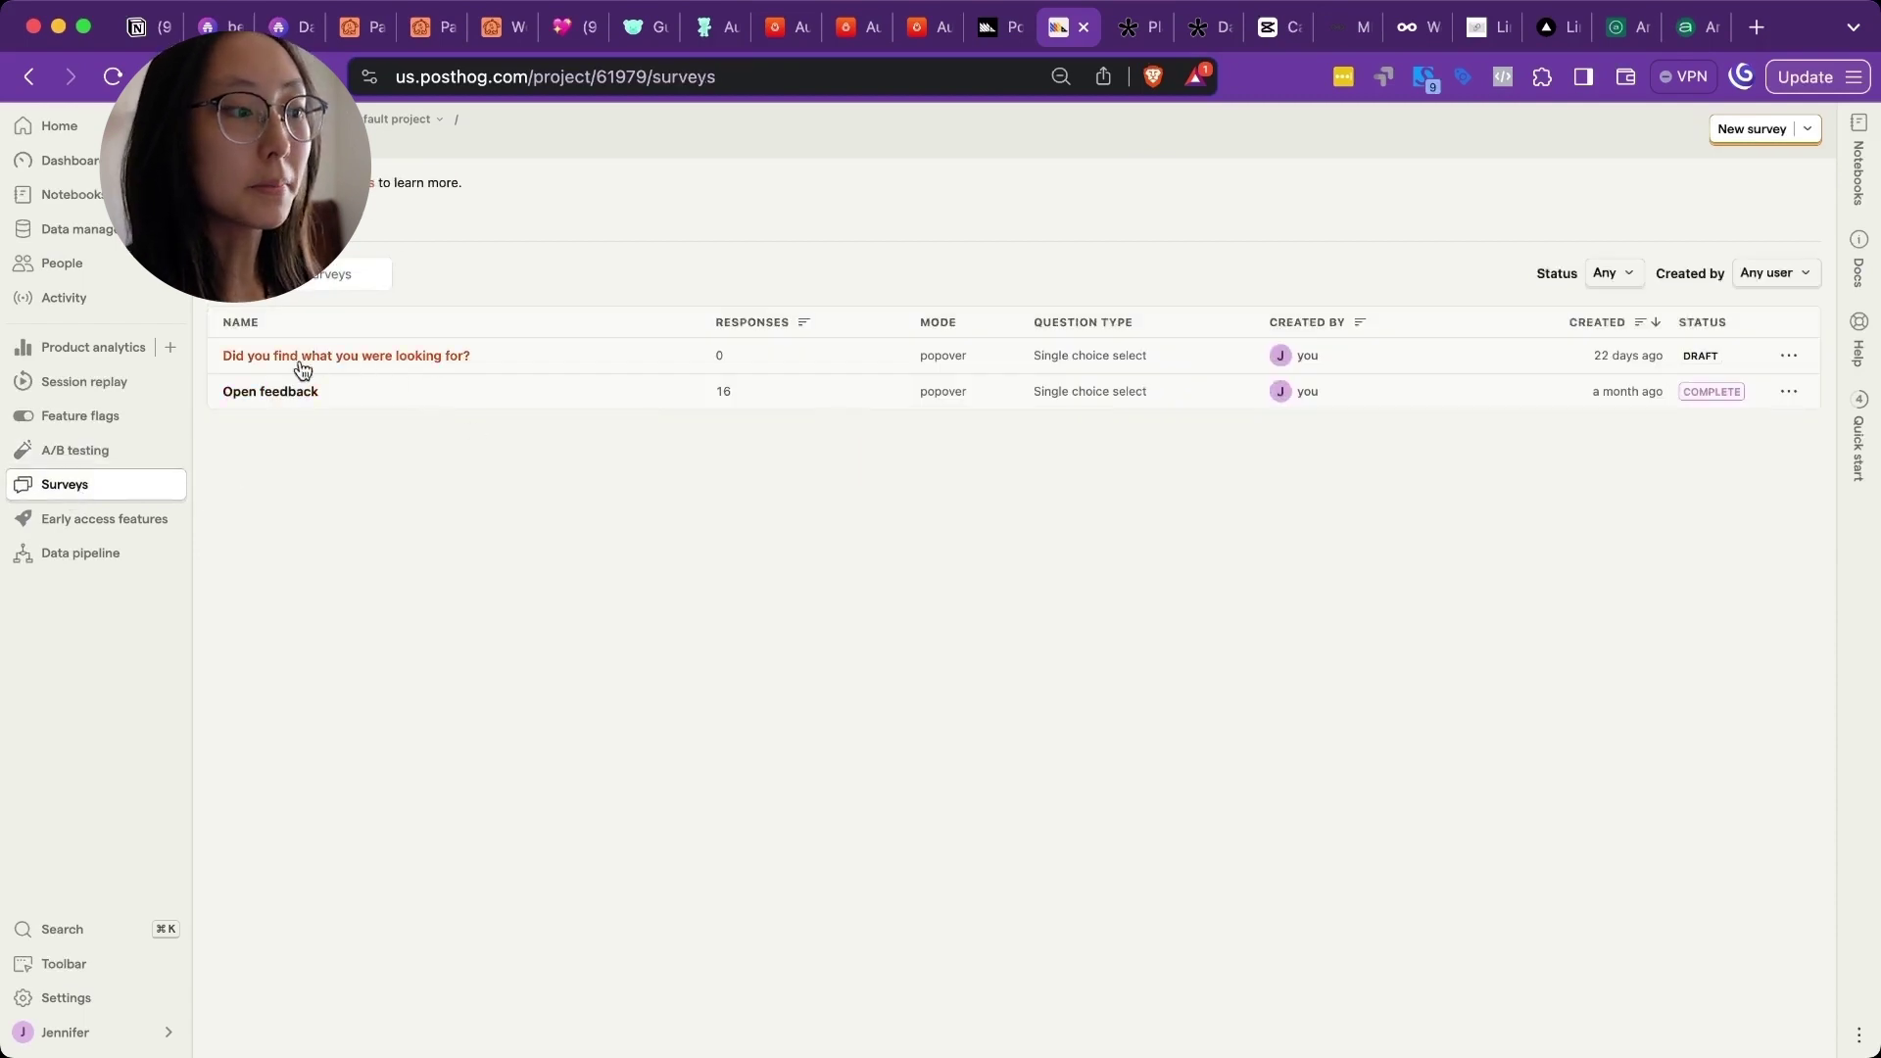
# Review the Open feedback survey's results, then open the Microsoft Clarity project dashboard
pyautogui.click(268, 391)
pyautogui.moveTo(327, 532)
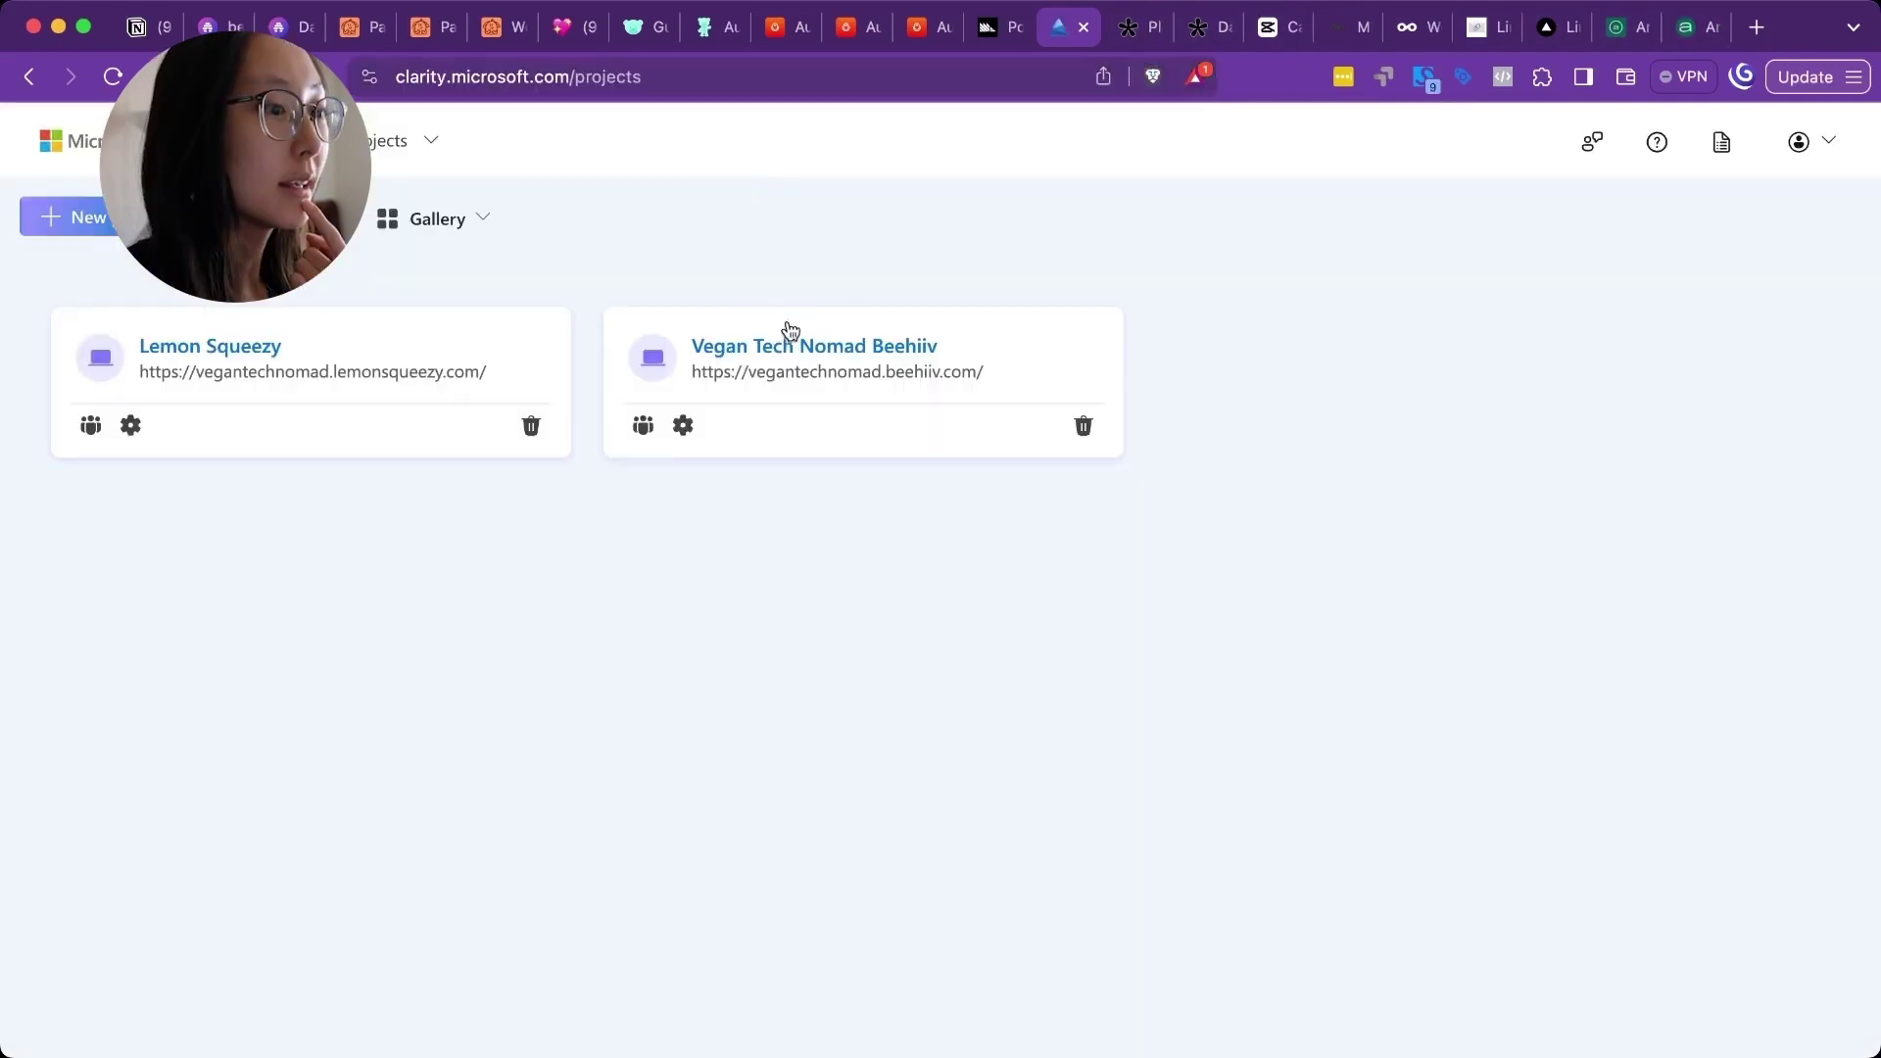
pyautogui.click(793, 331)
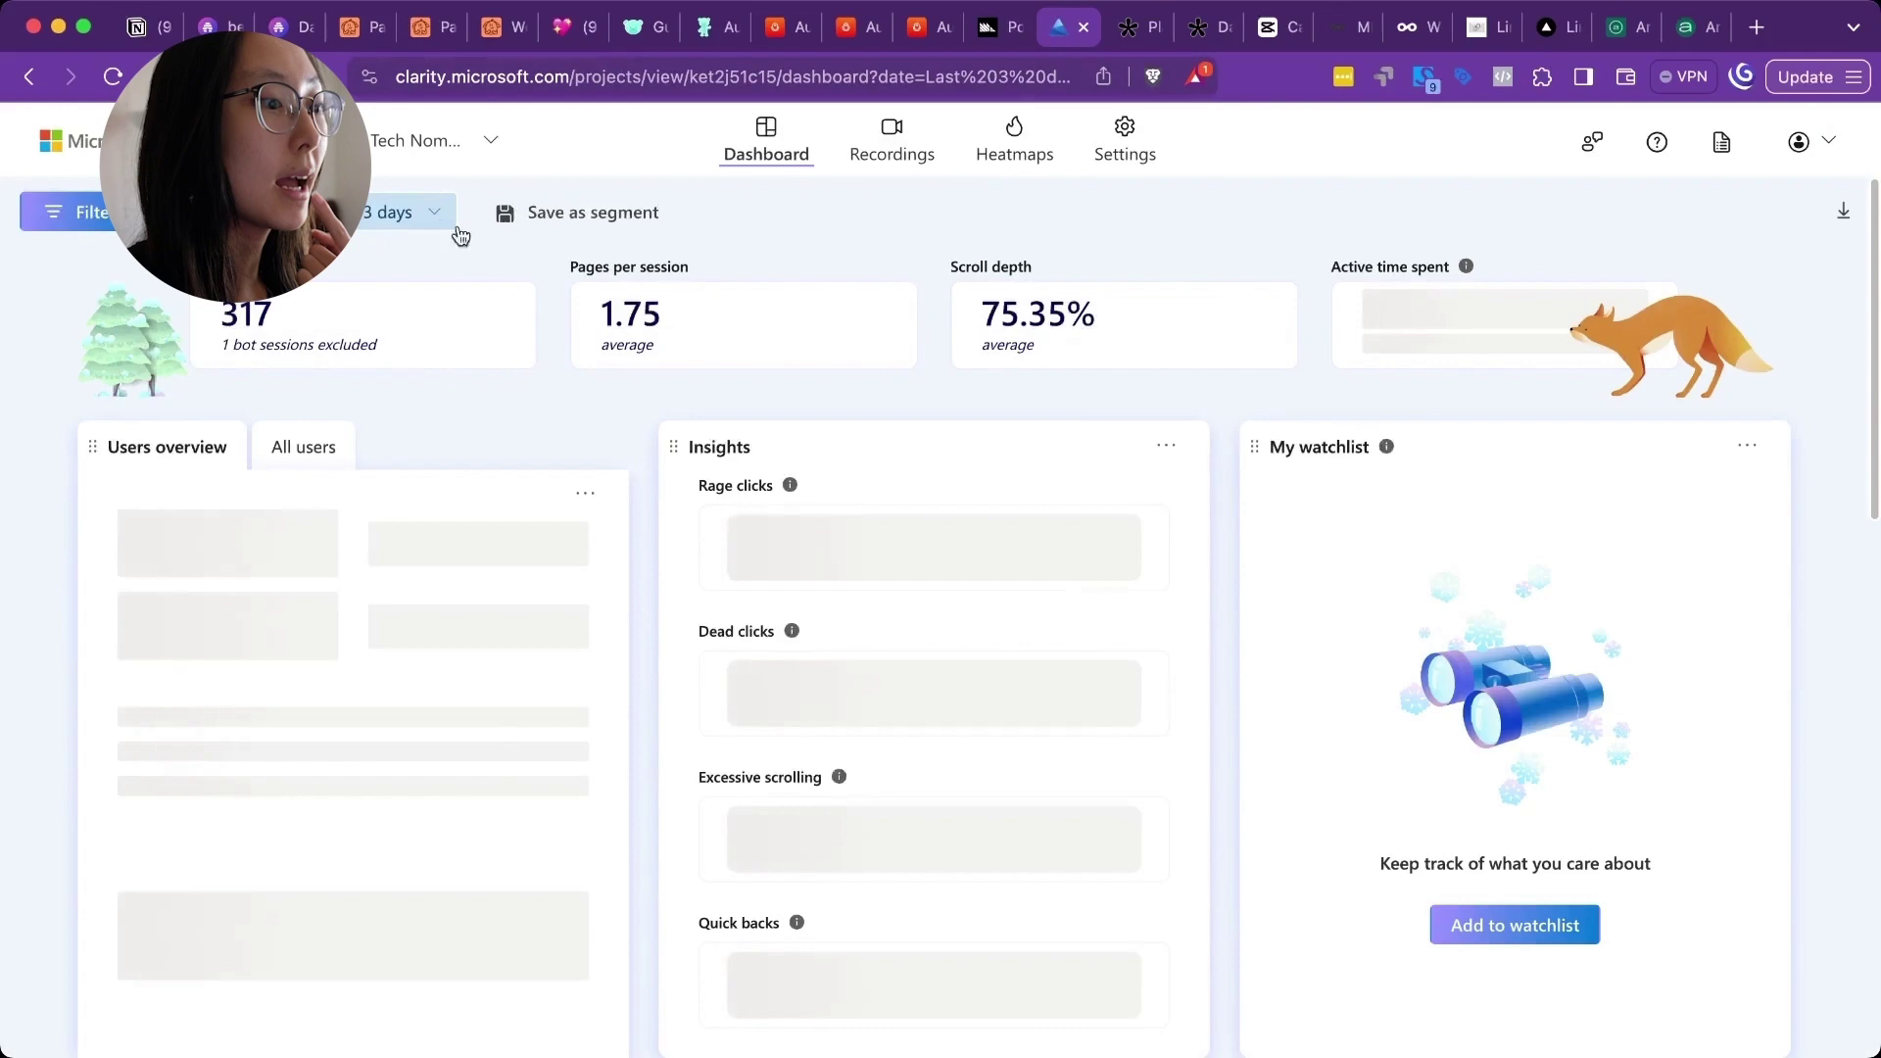
# Play the most recent Clarity session recording, checking the summarize options, then list popular heatmap pages
pyautogui.scroll(-9, 631, 684)
pyautogui.scroll(9, 631, 684)
pyautogui.click(894, 142)
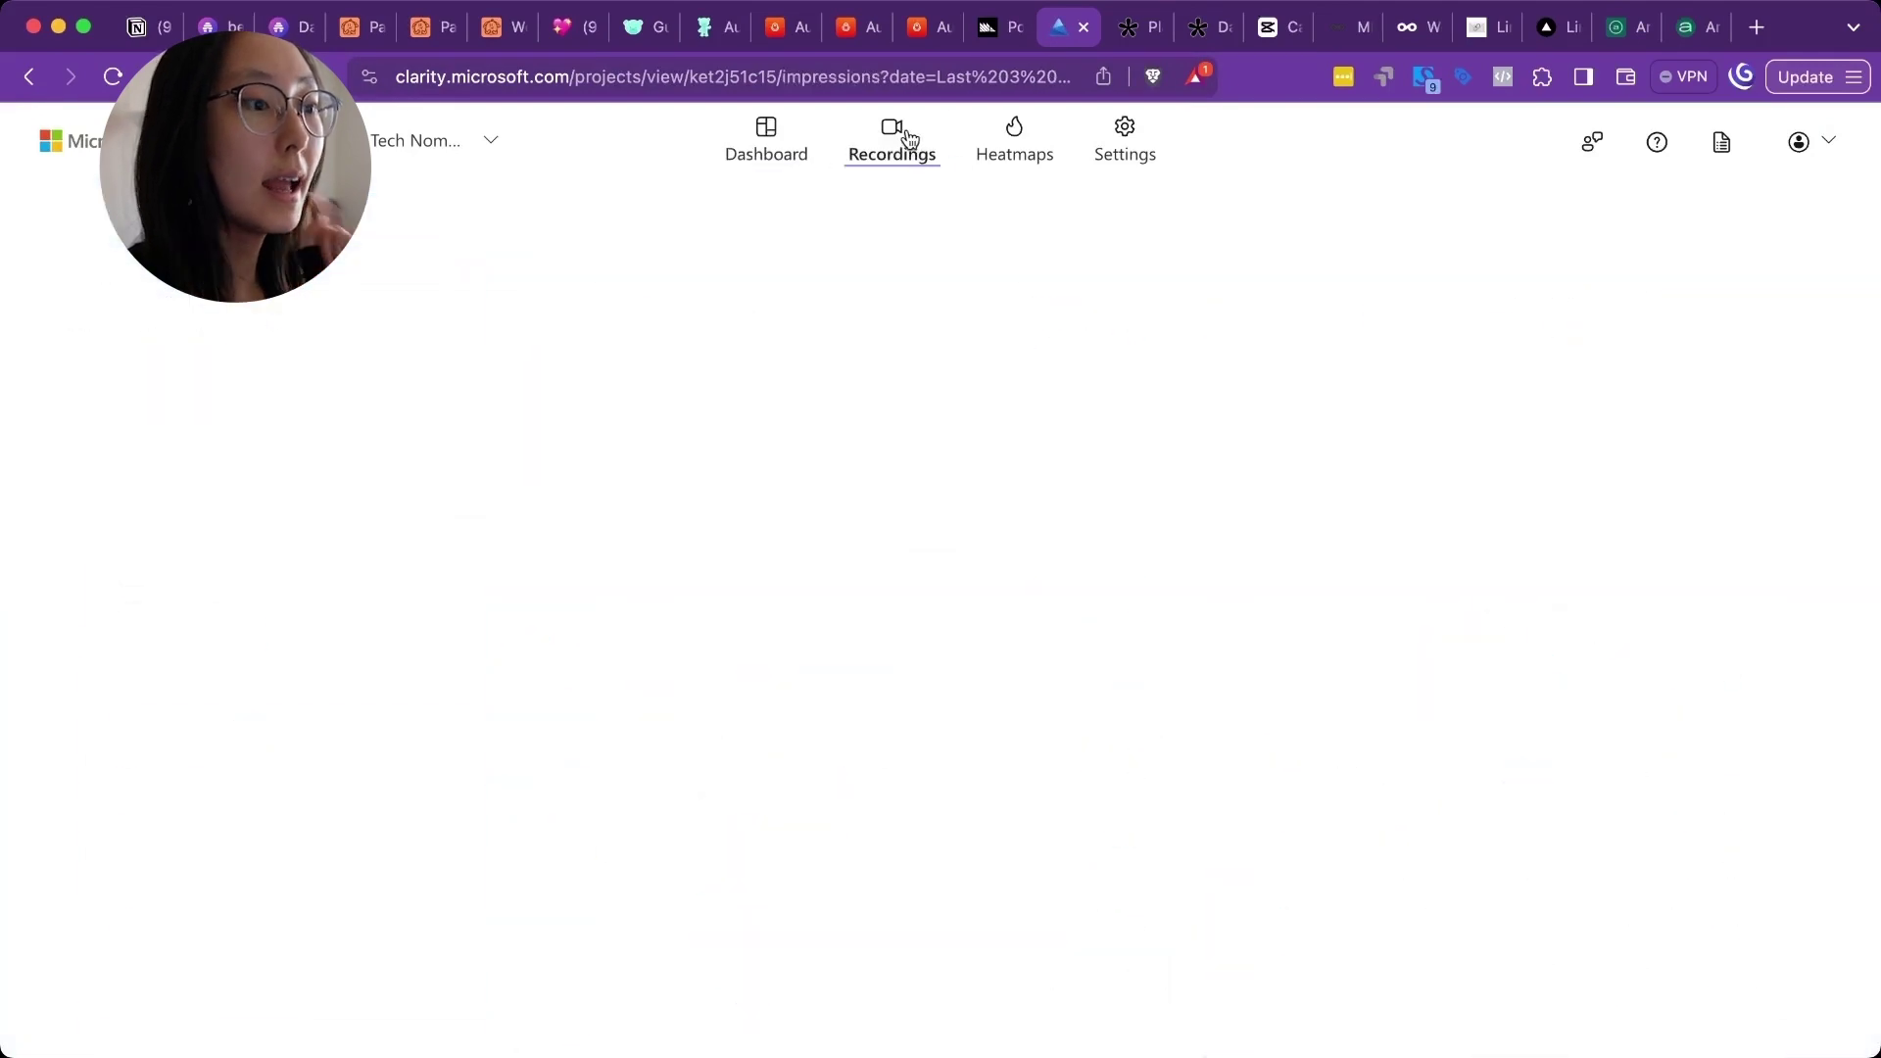
pyautogui.click(1744, 226)
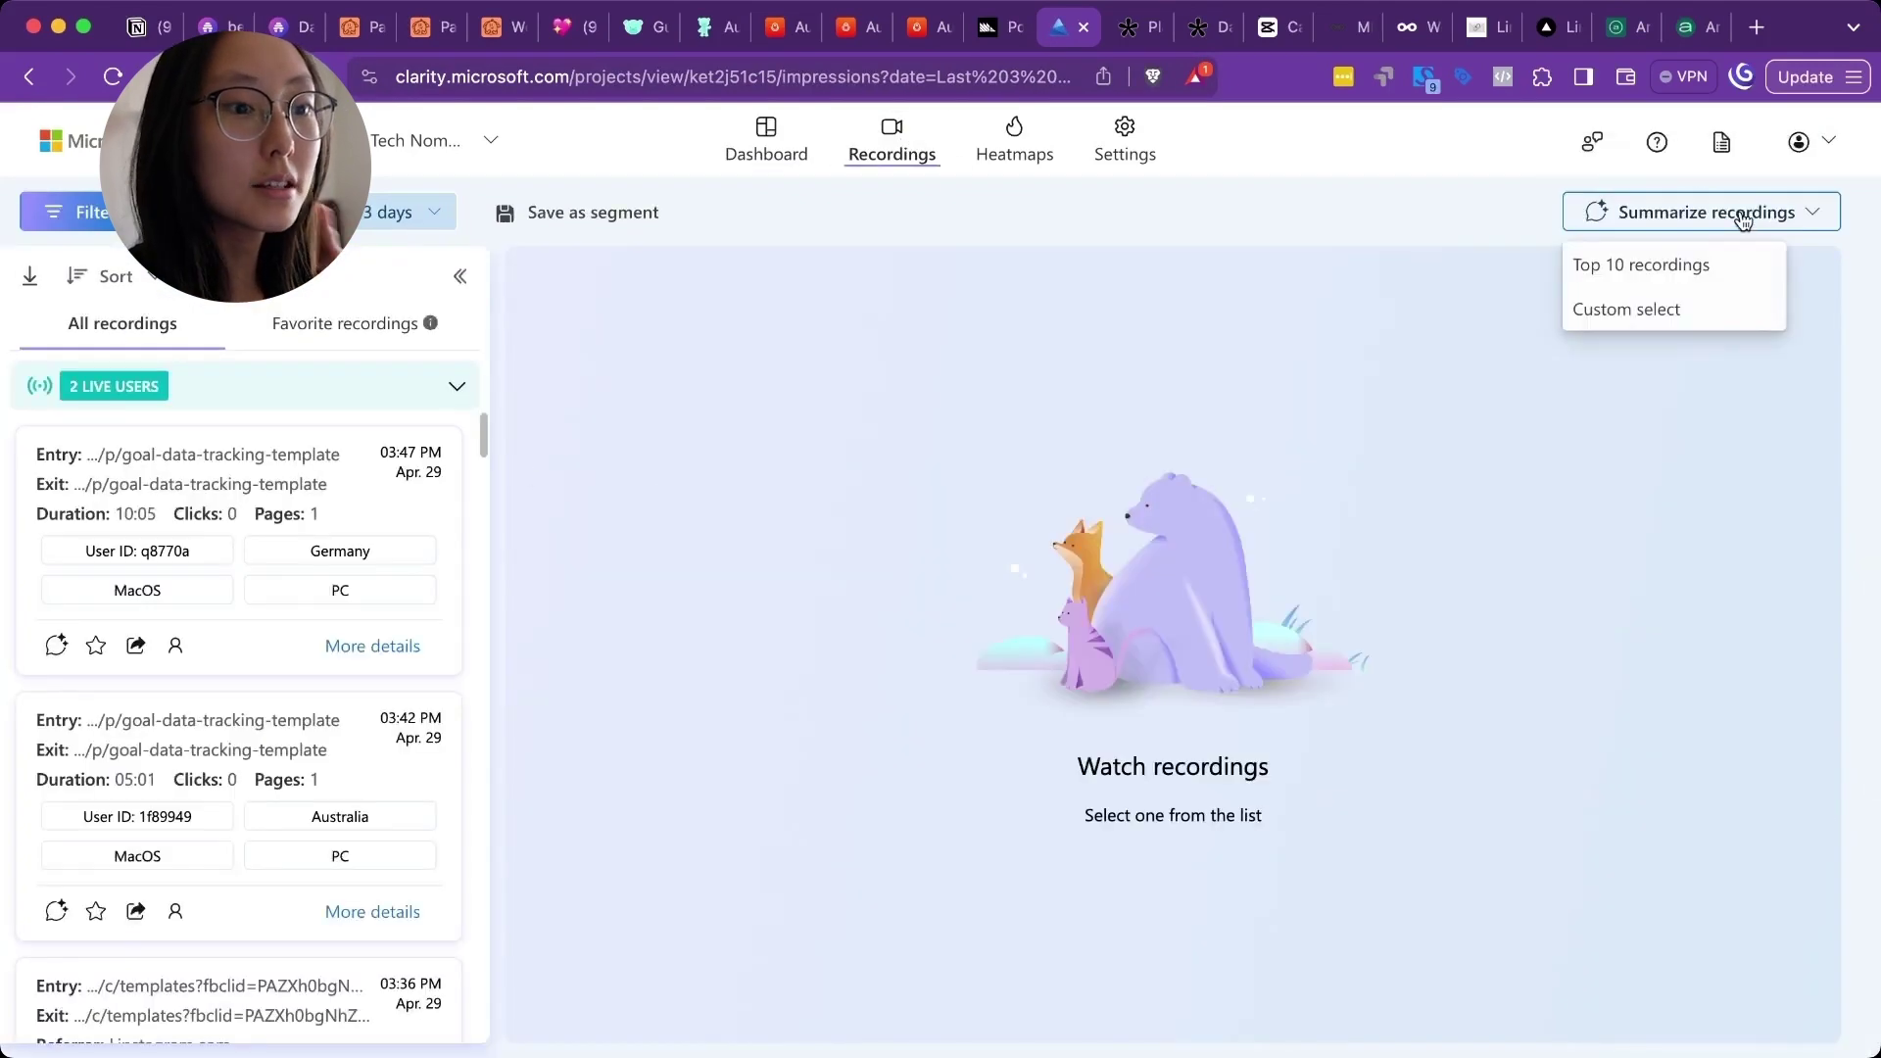
pyautogui.click(229, 551)
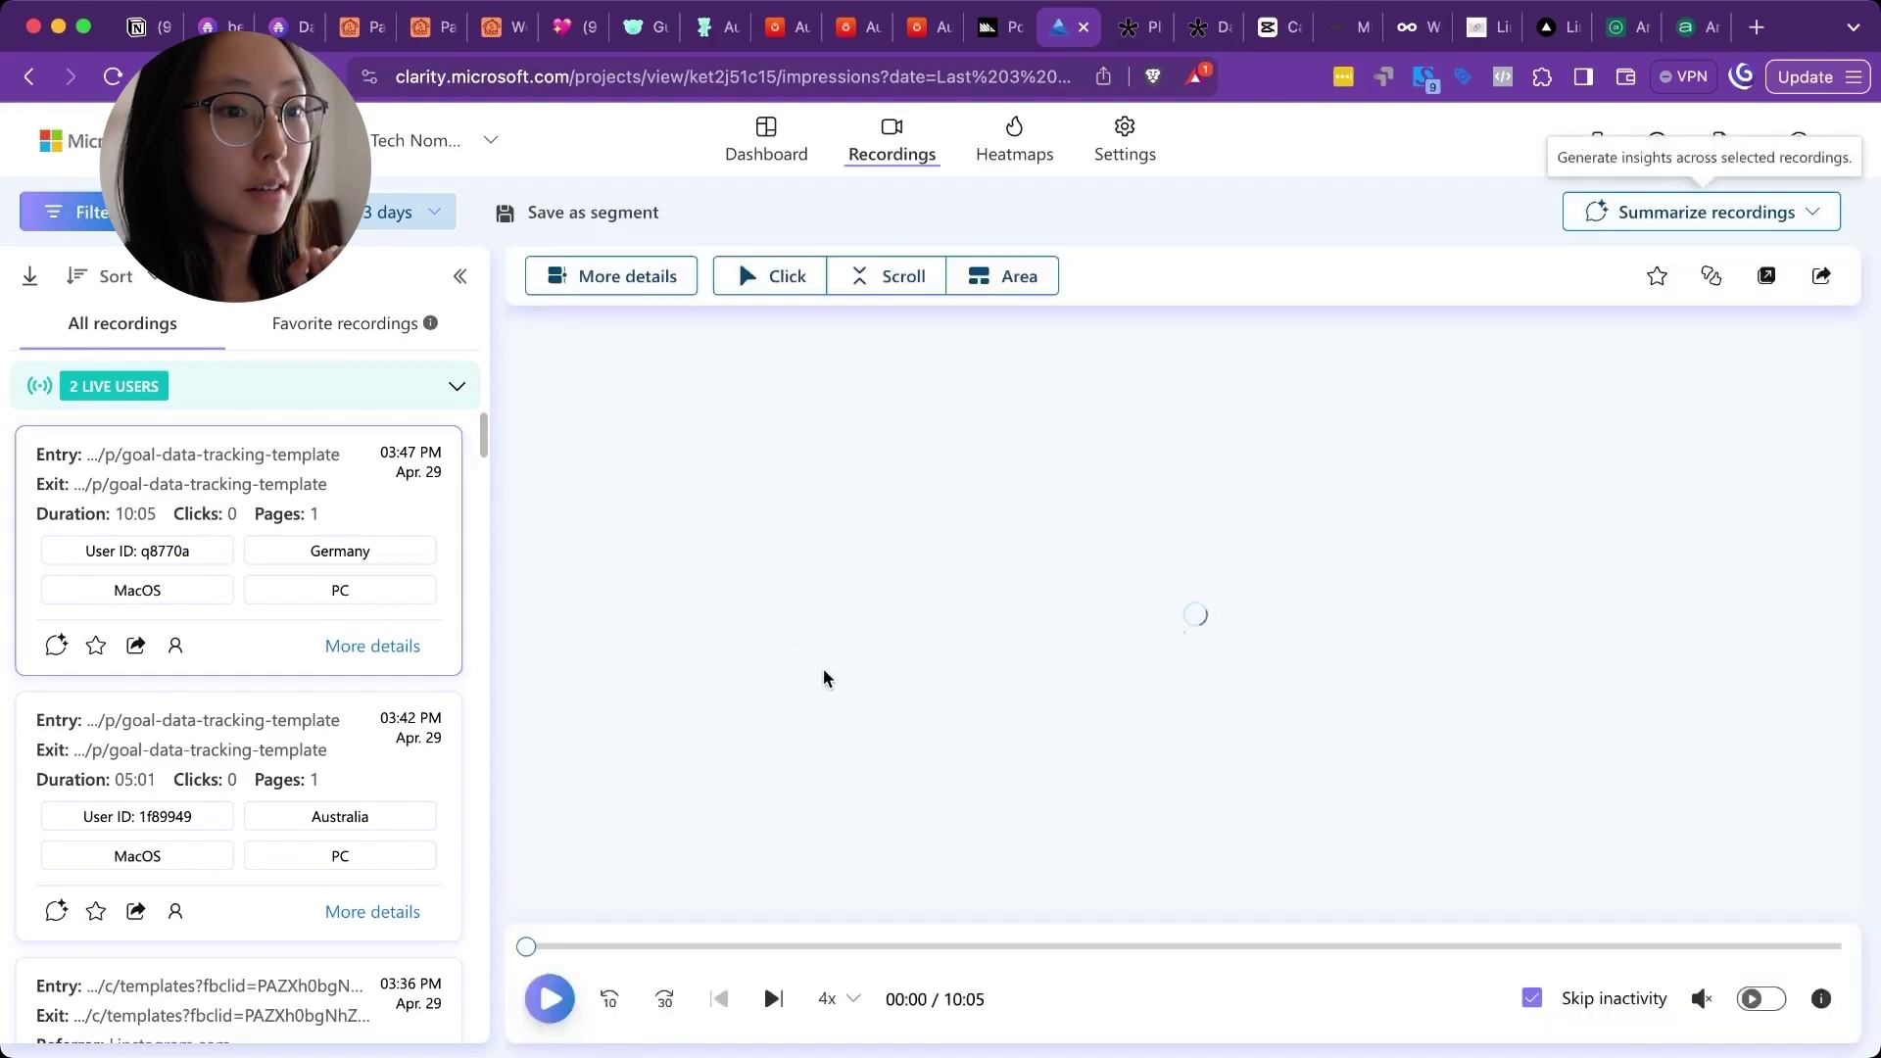
pyautogui.click(549, 999)
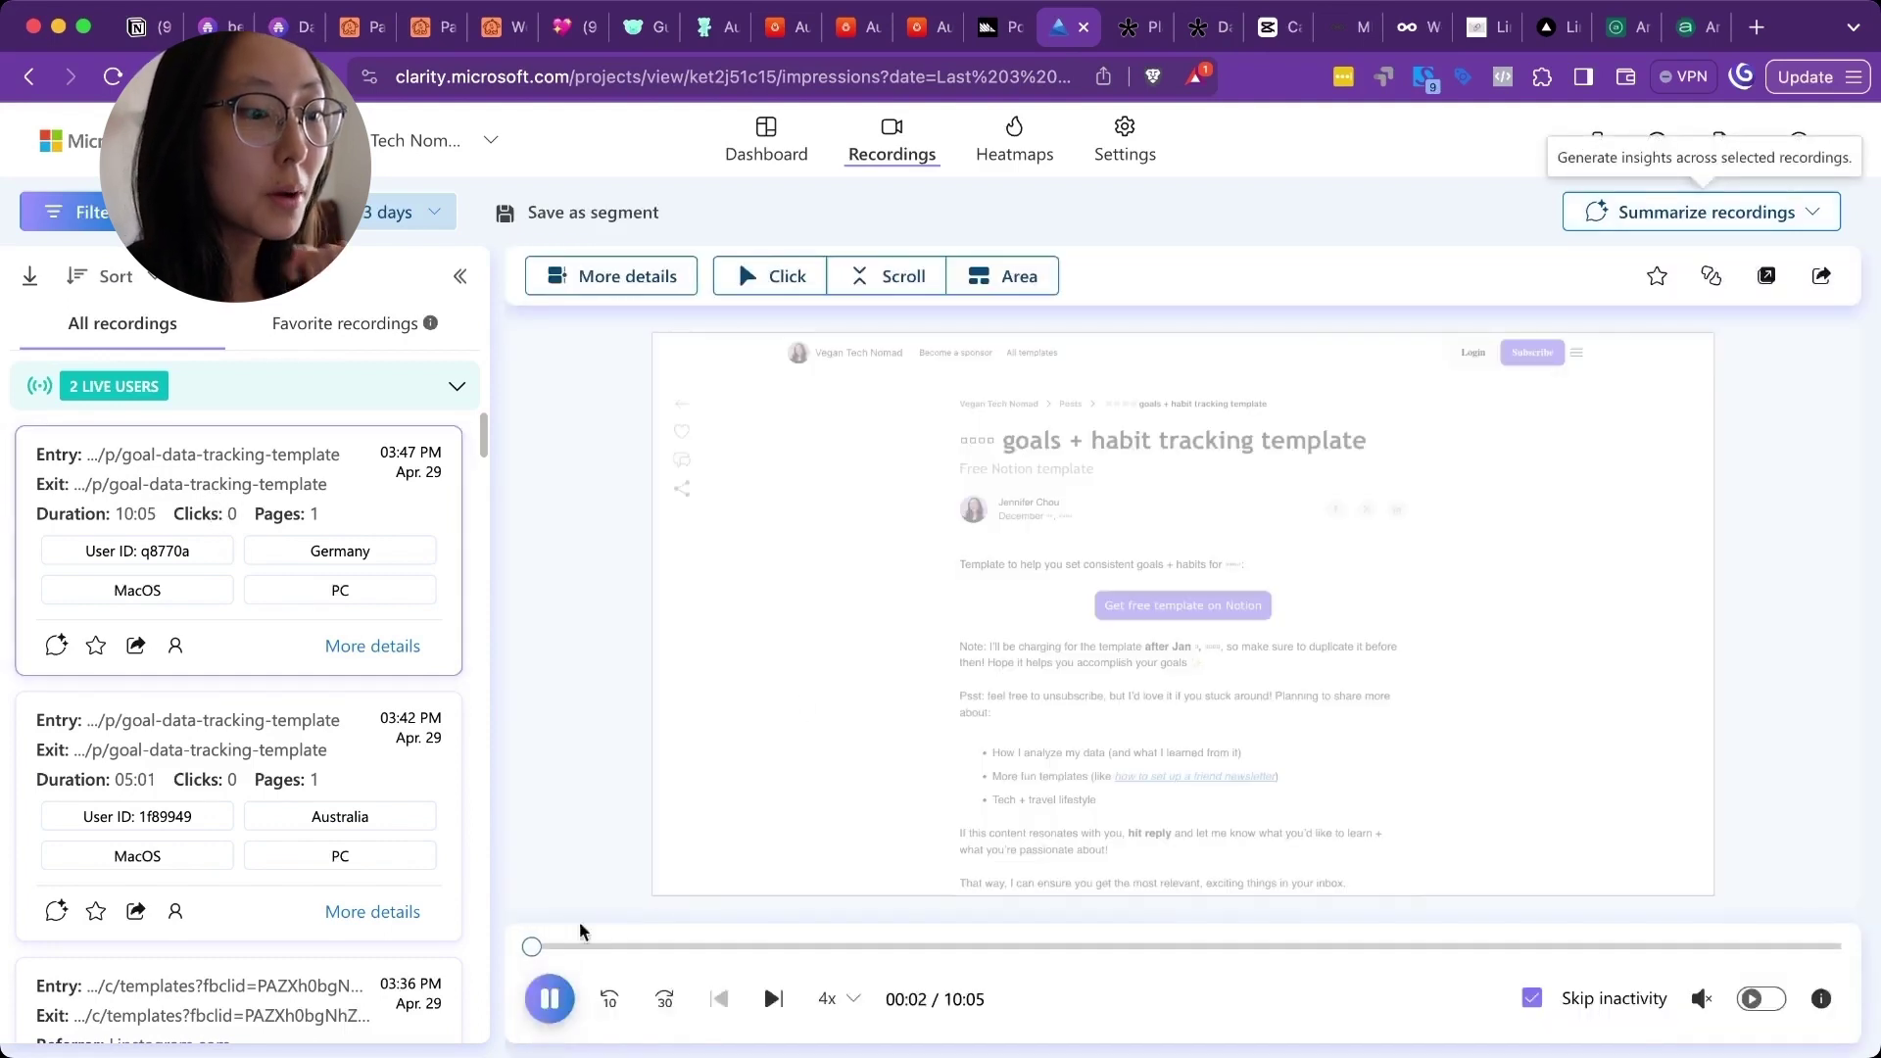
pyautogui.click(1020, 142)
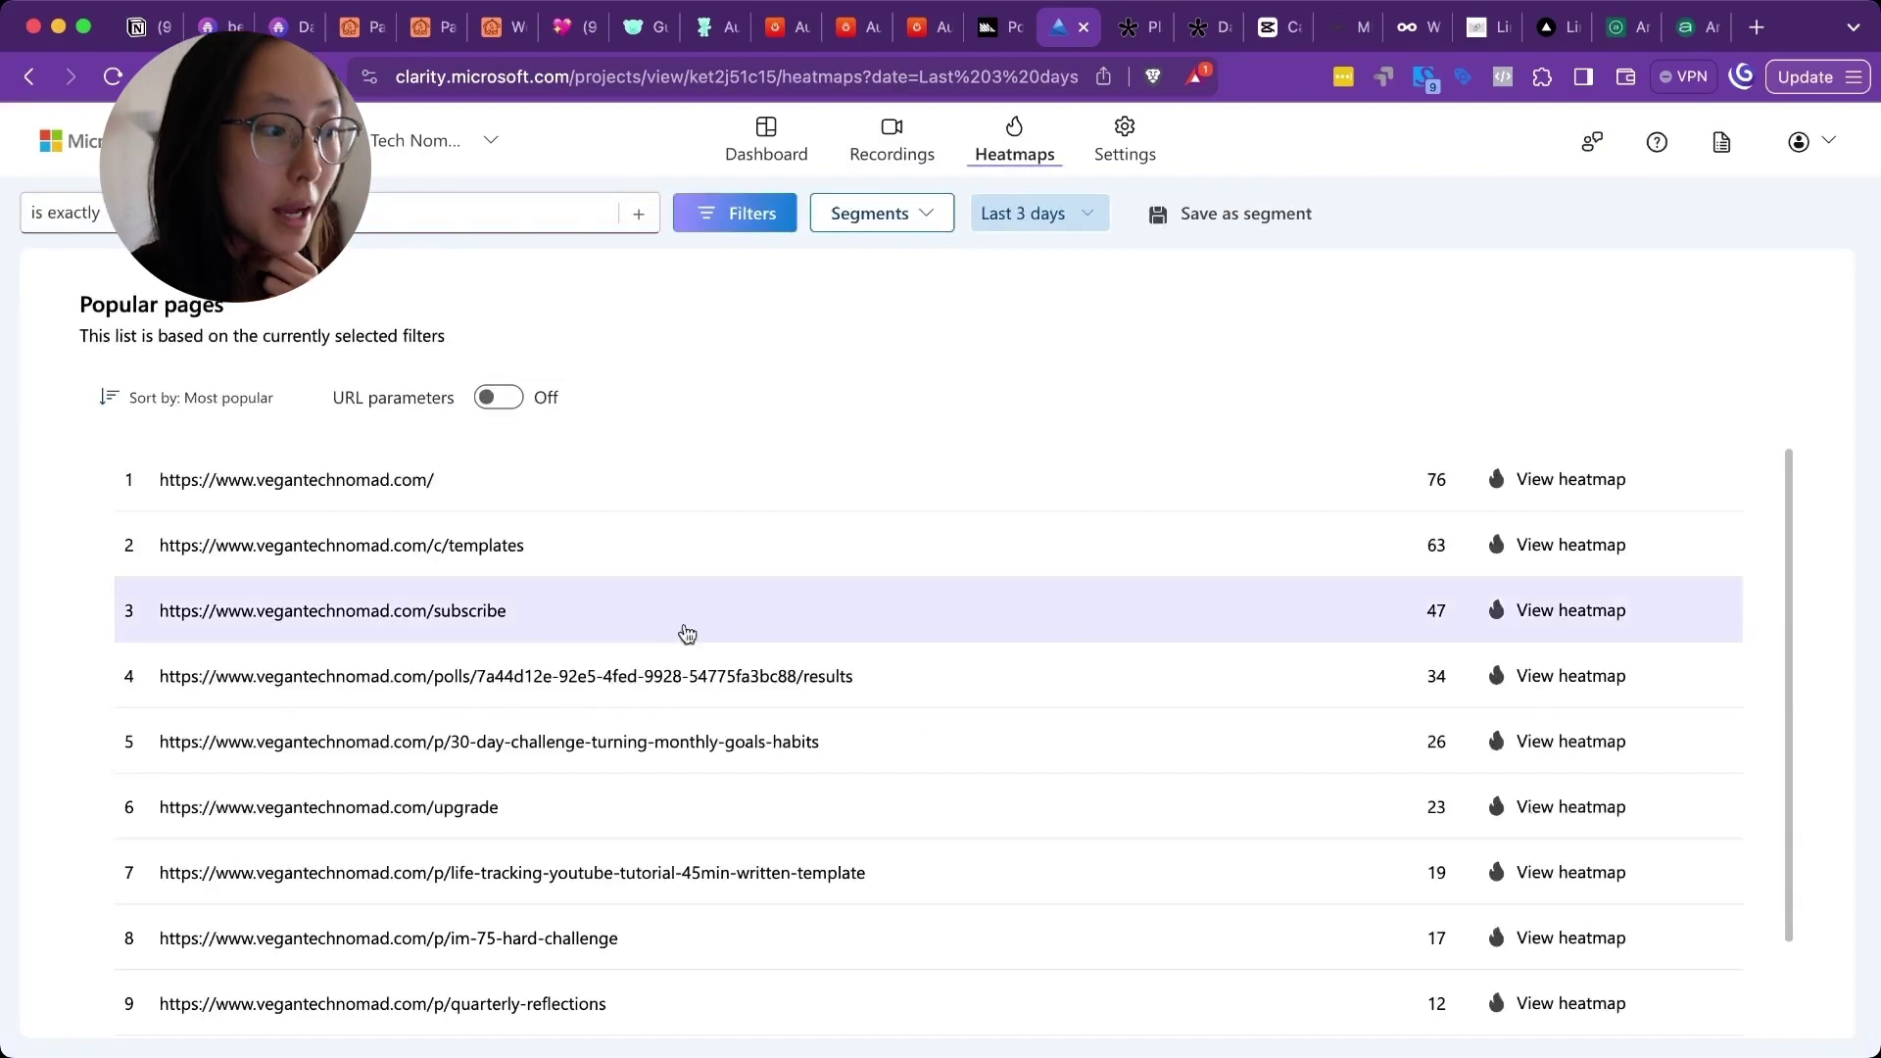
# View the /subscribe page's click heatmap in mobile and then desktop layout
pyautogui.click(681, 631)
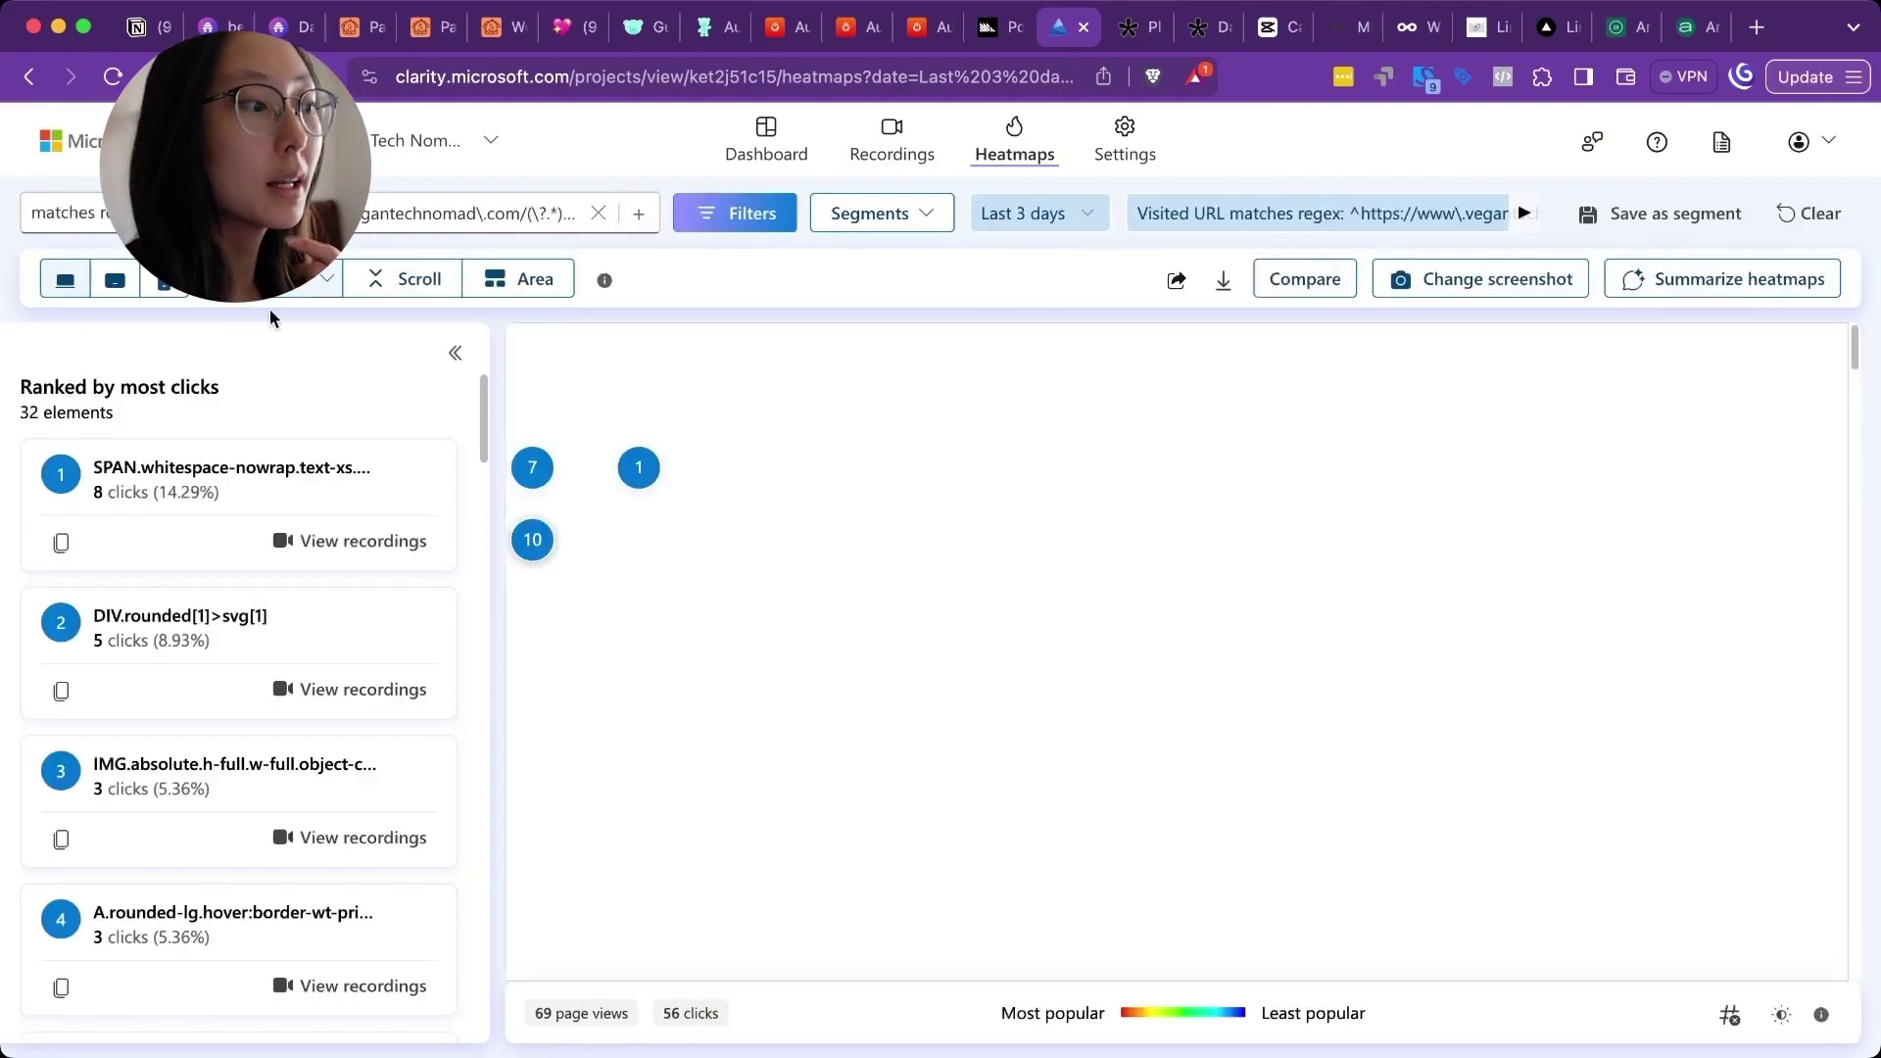
pyautogui.click(172, 286)
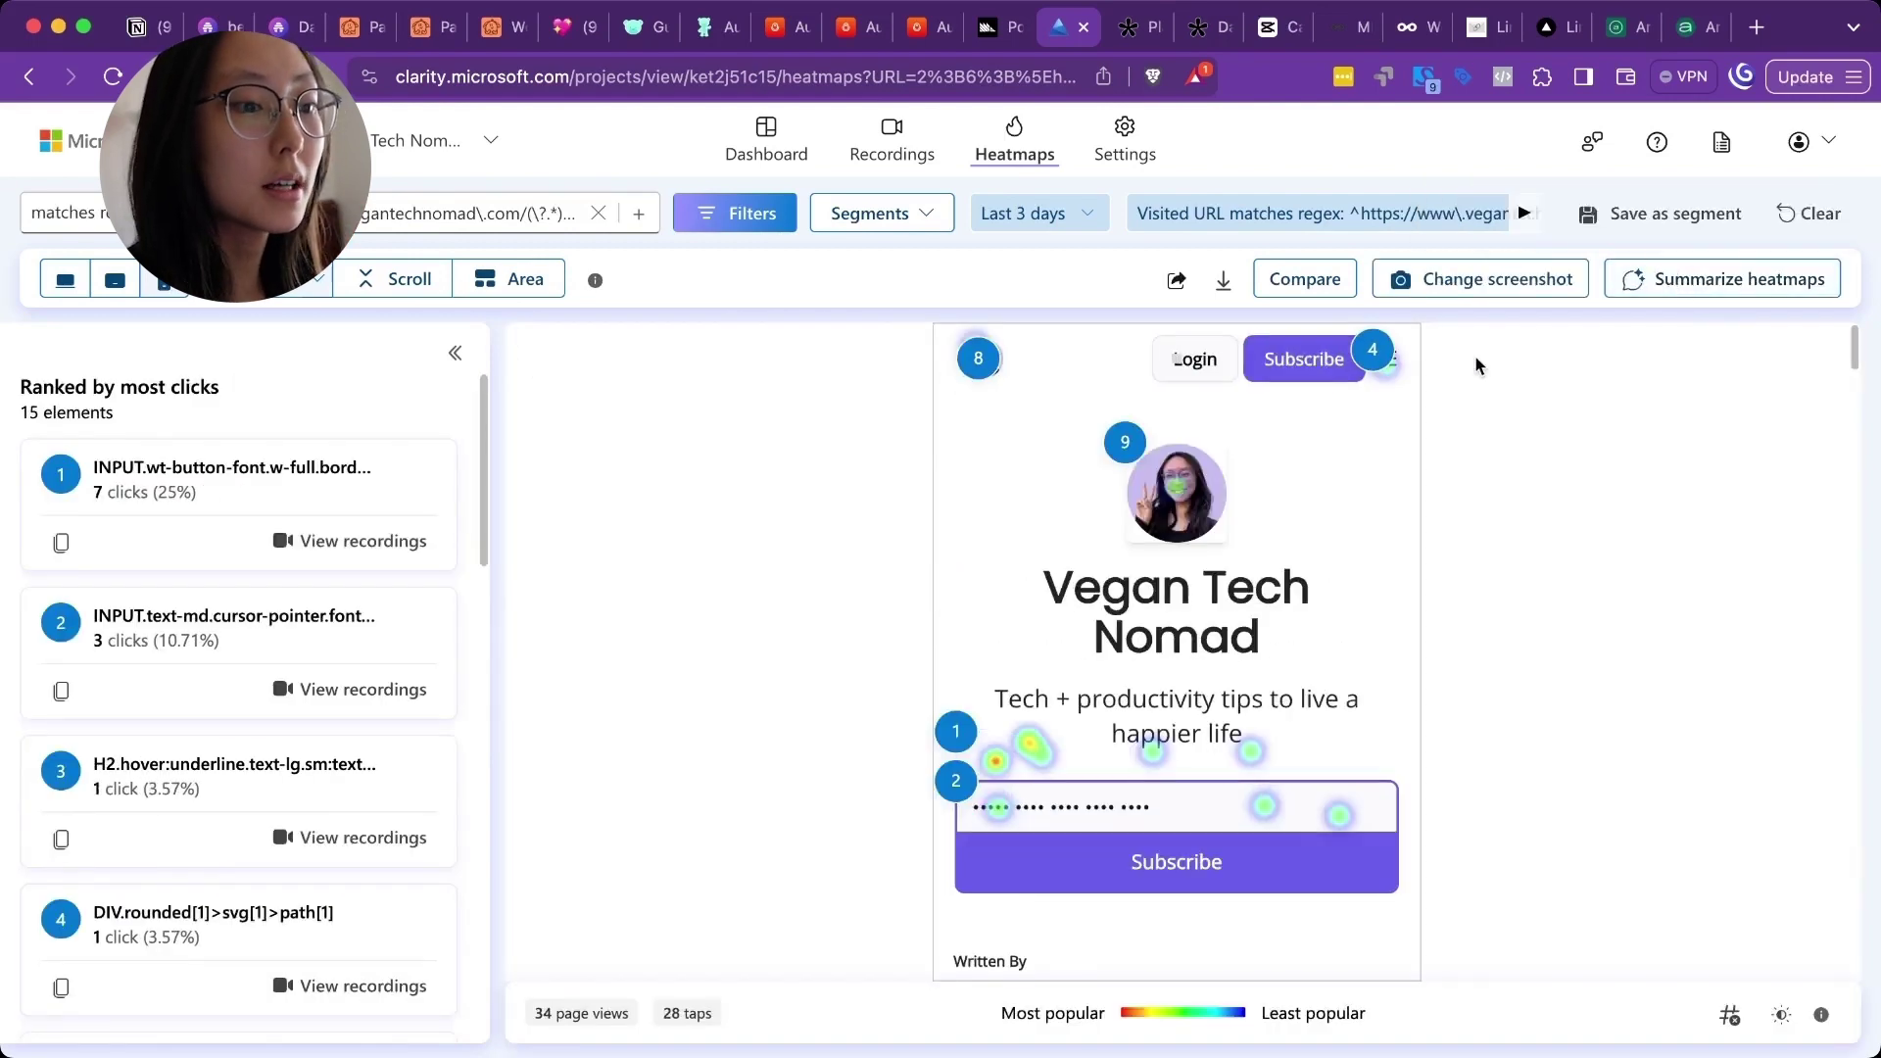
pyautogui.click(56, 286)
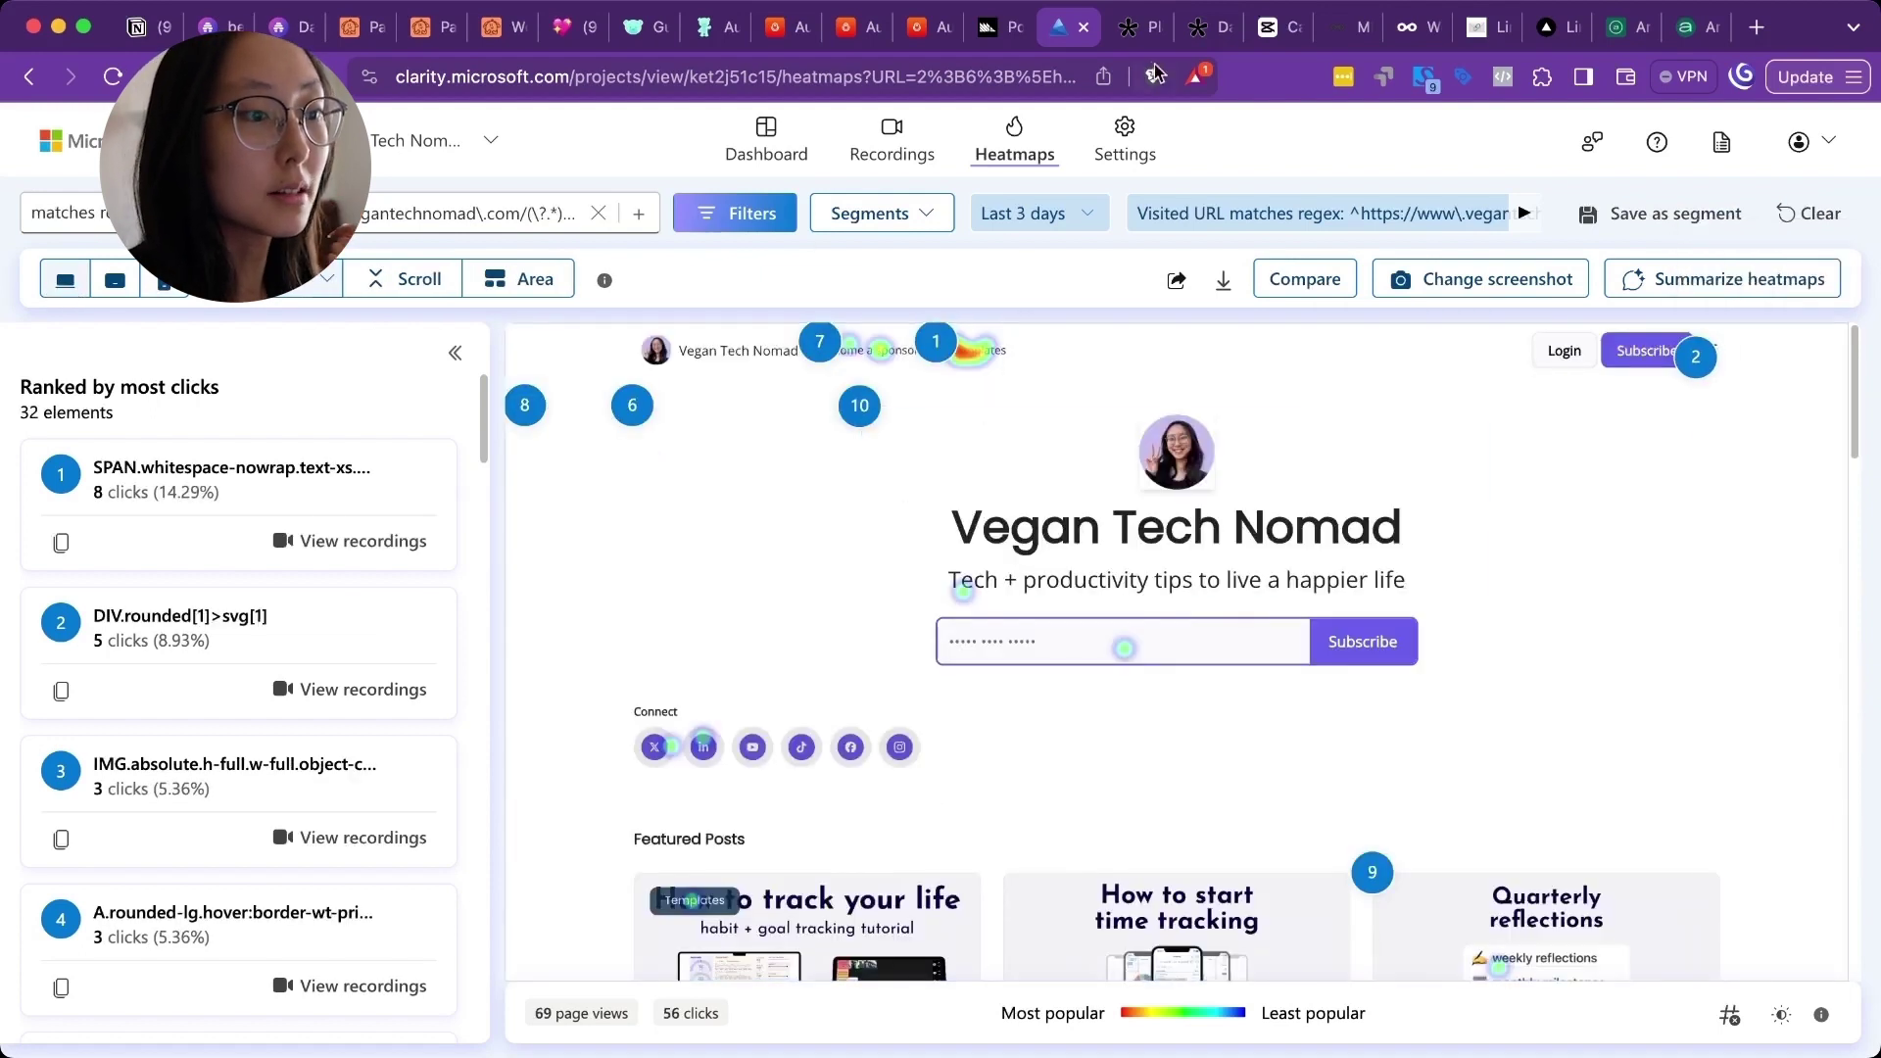
# Look over the Tally Playbooks waitlist form, then open the Tally forms dashboard
pyautogui.click(1136, 28)
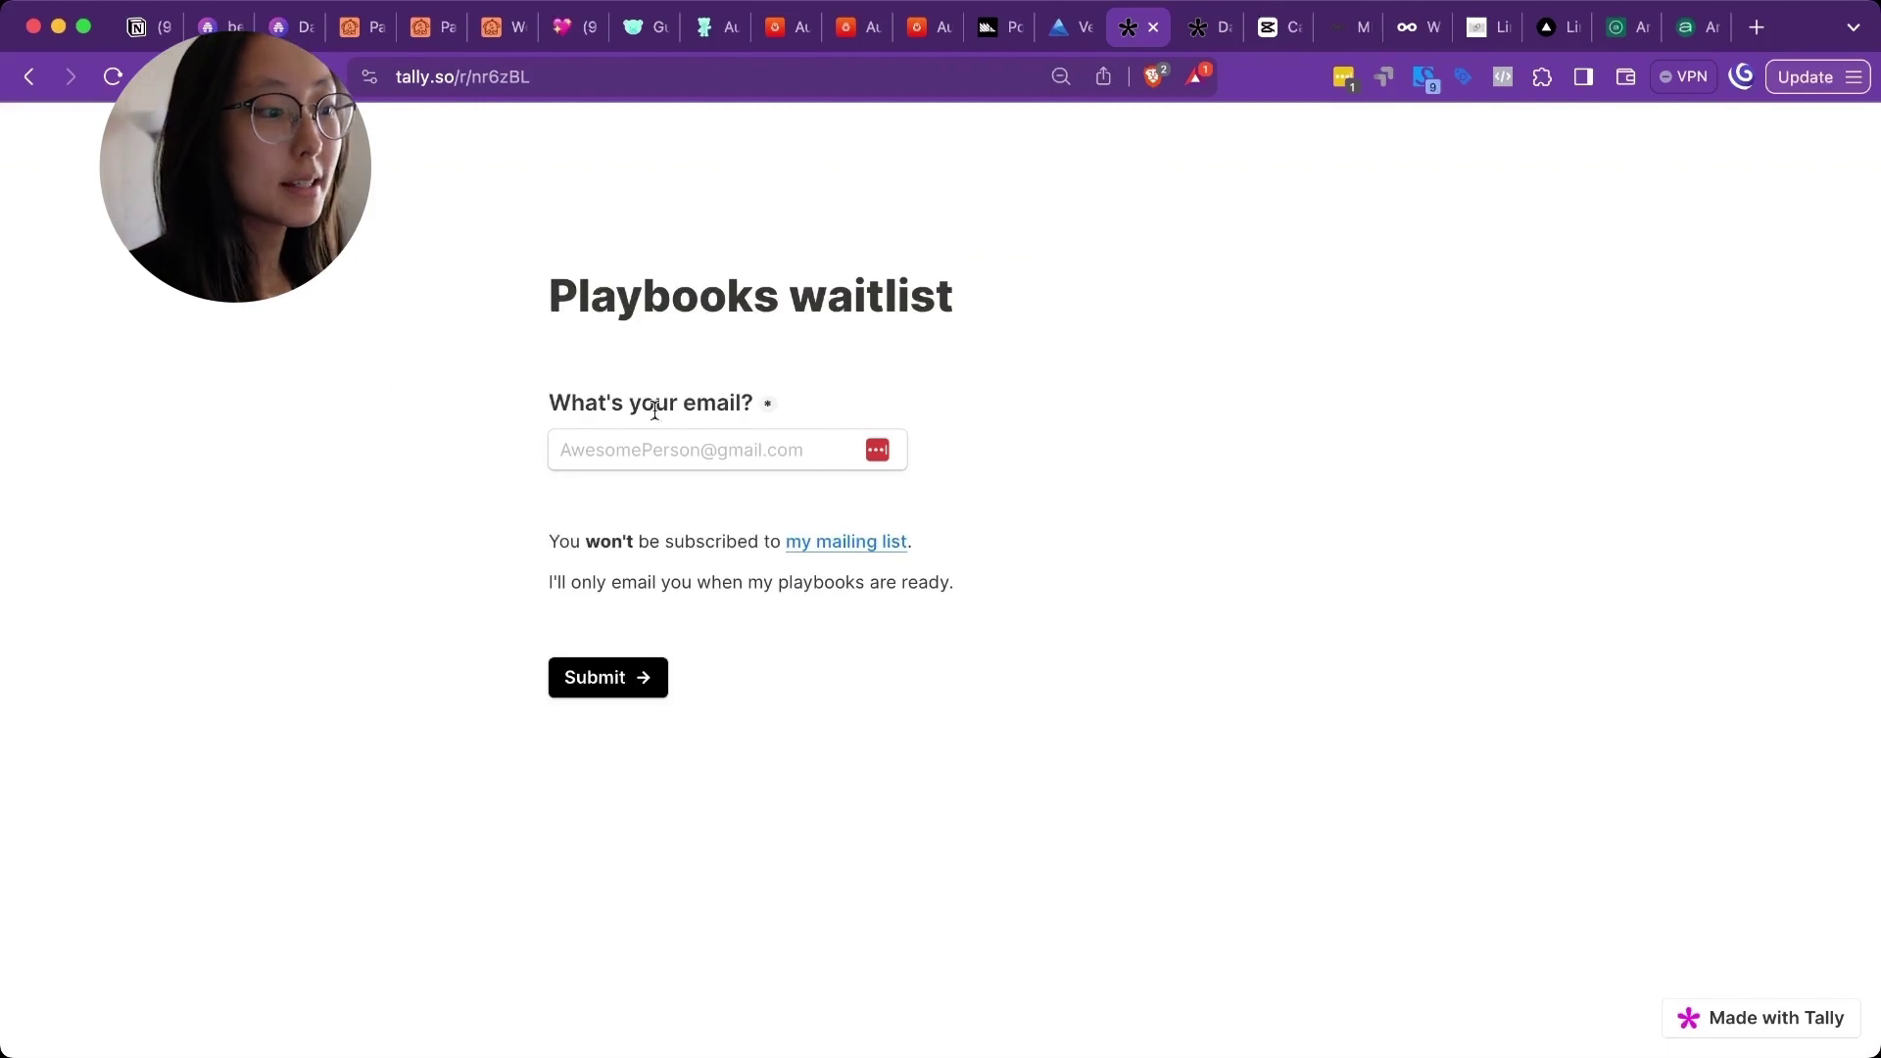
pyautogui.scroll(5, 696, 343)
pyautogui.scroll(-1, 696, 349)
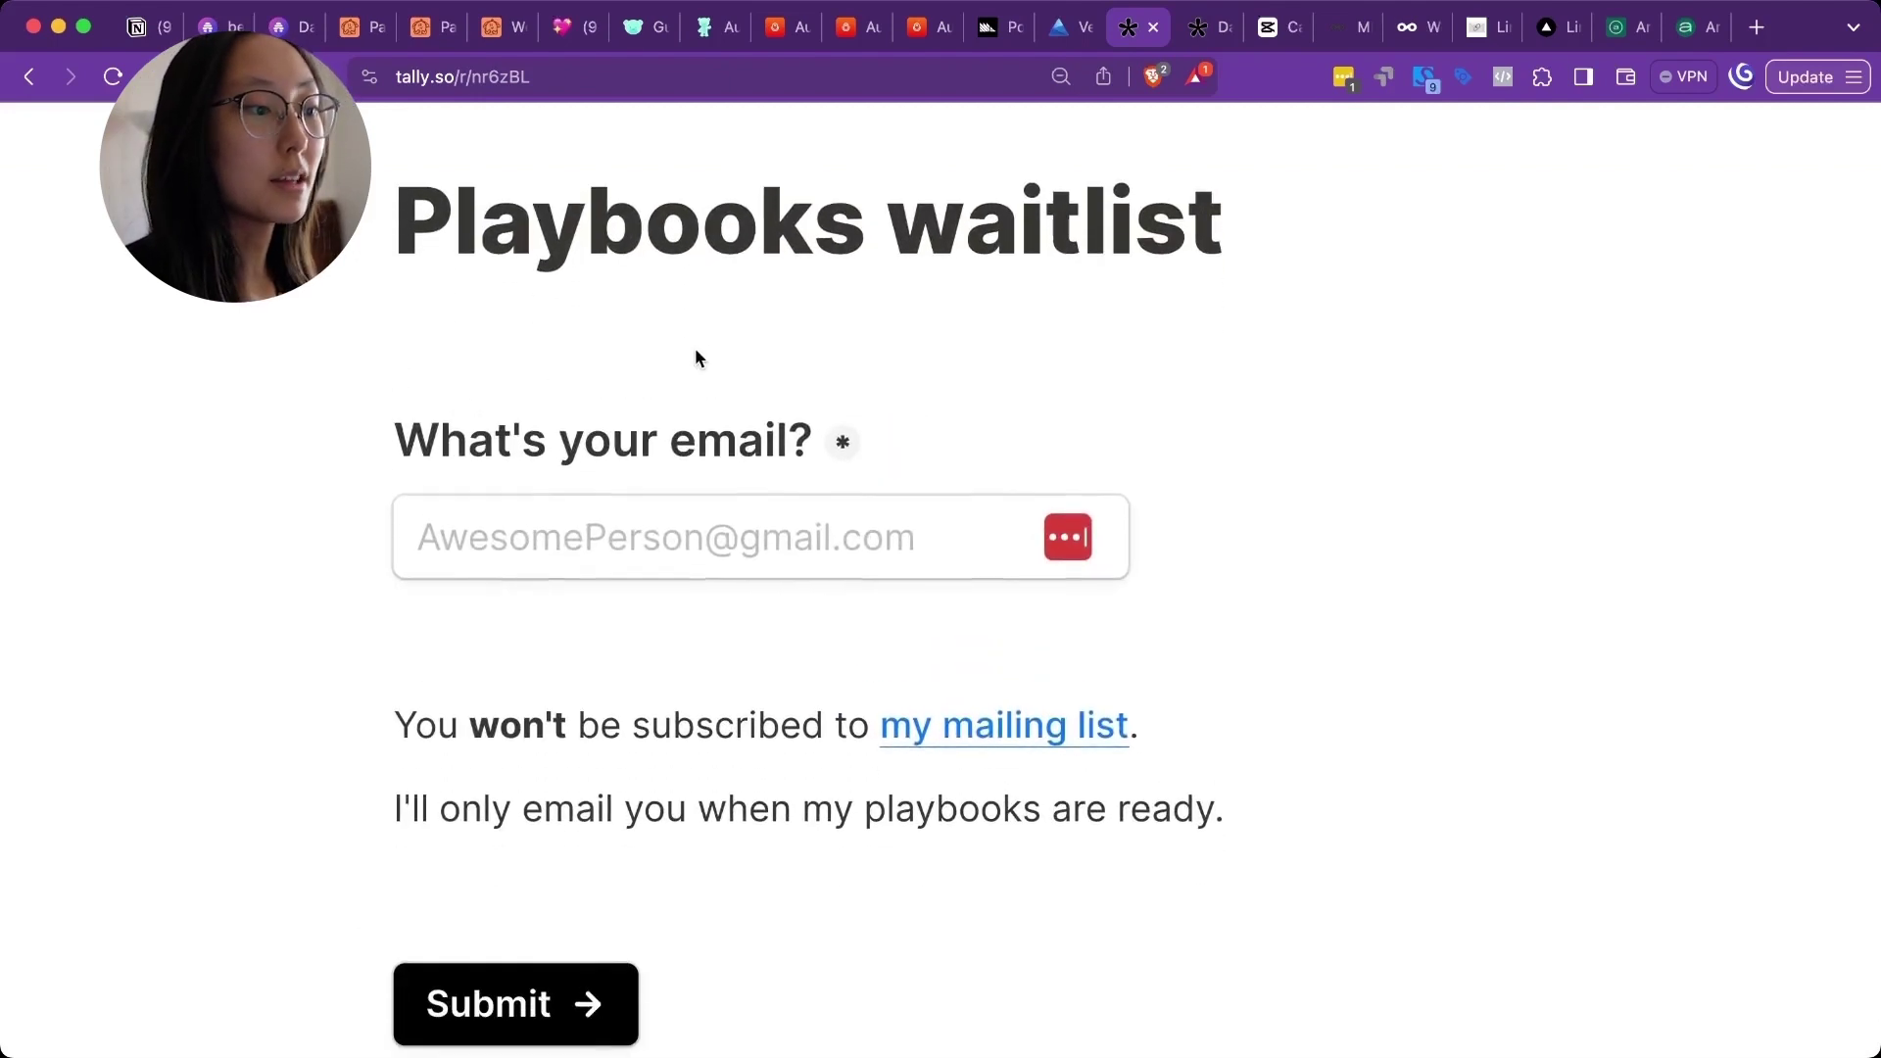
pyautogui.scroll(-5, 902, 372)
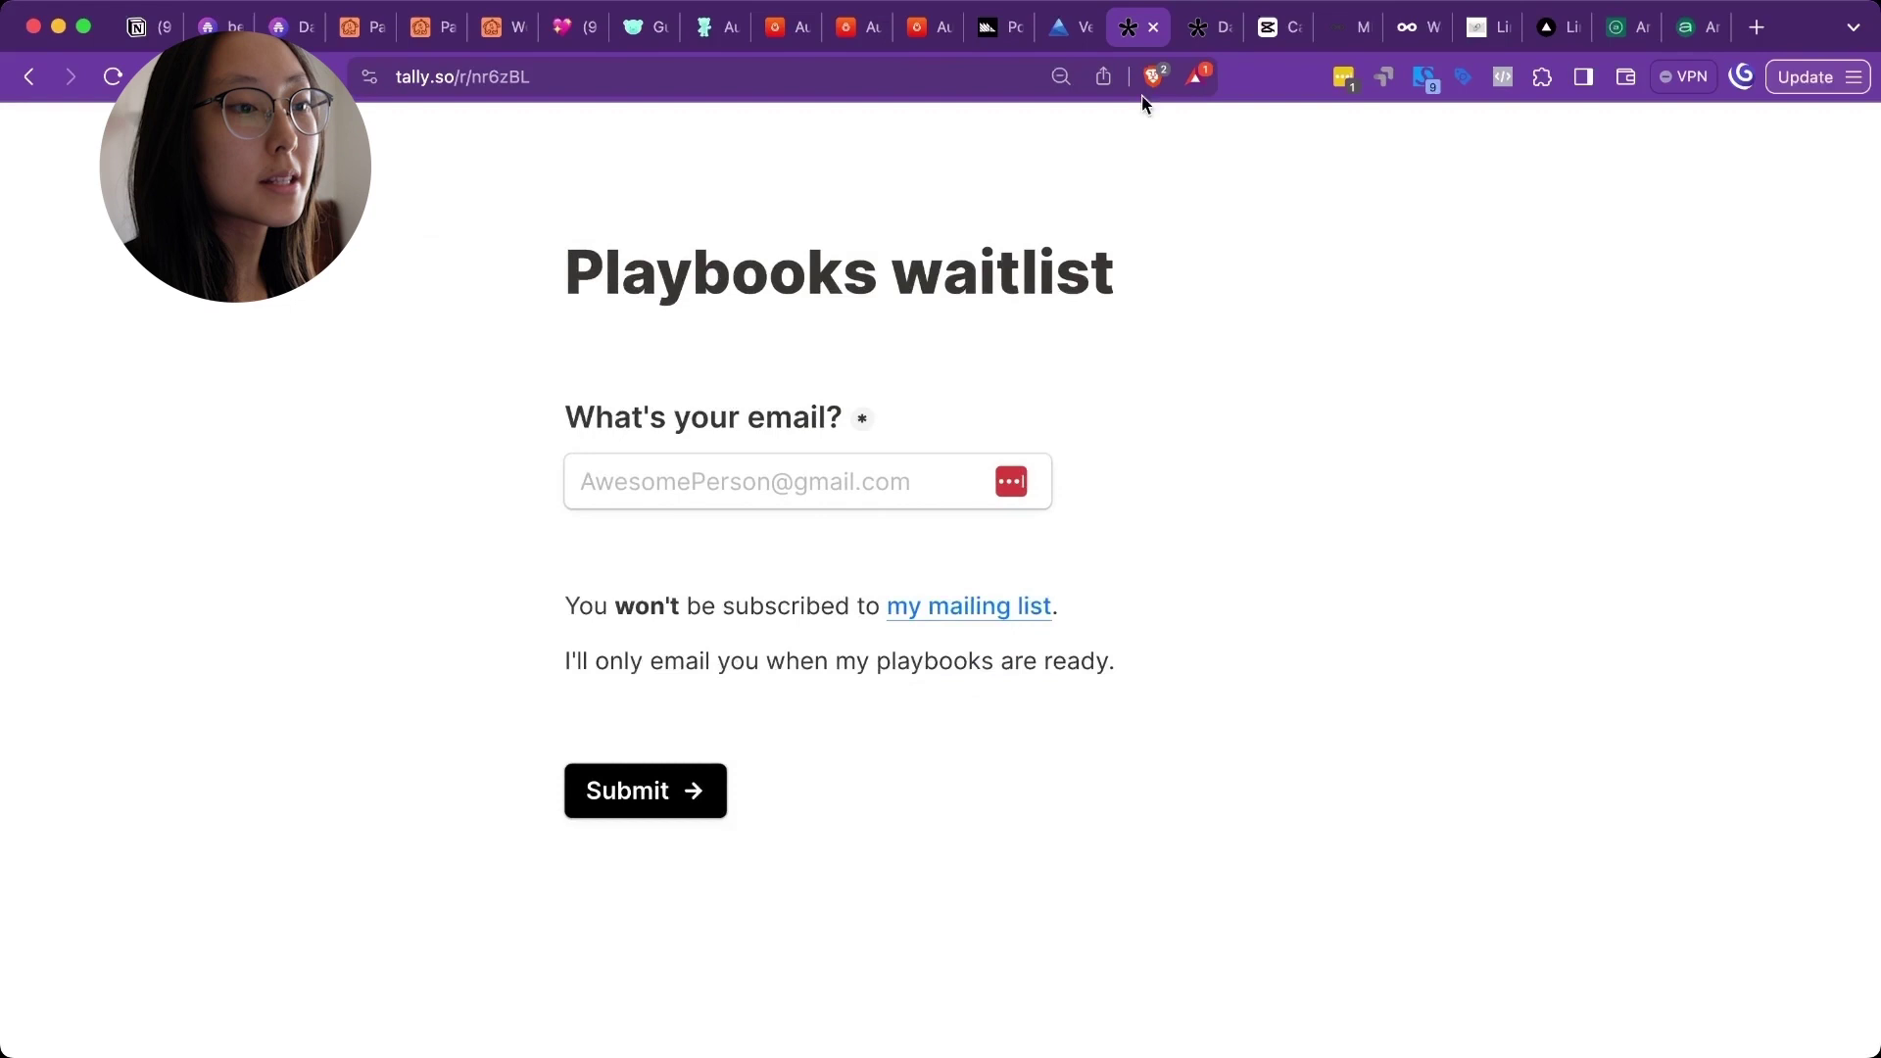
pyautogui.click(1197, 32)
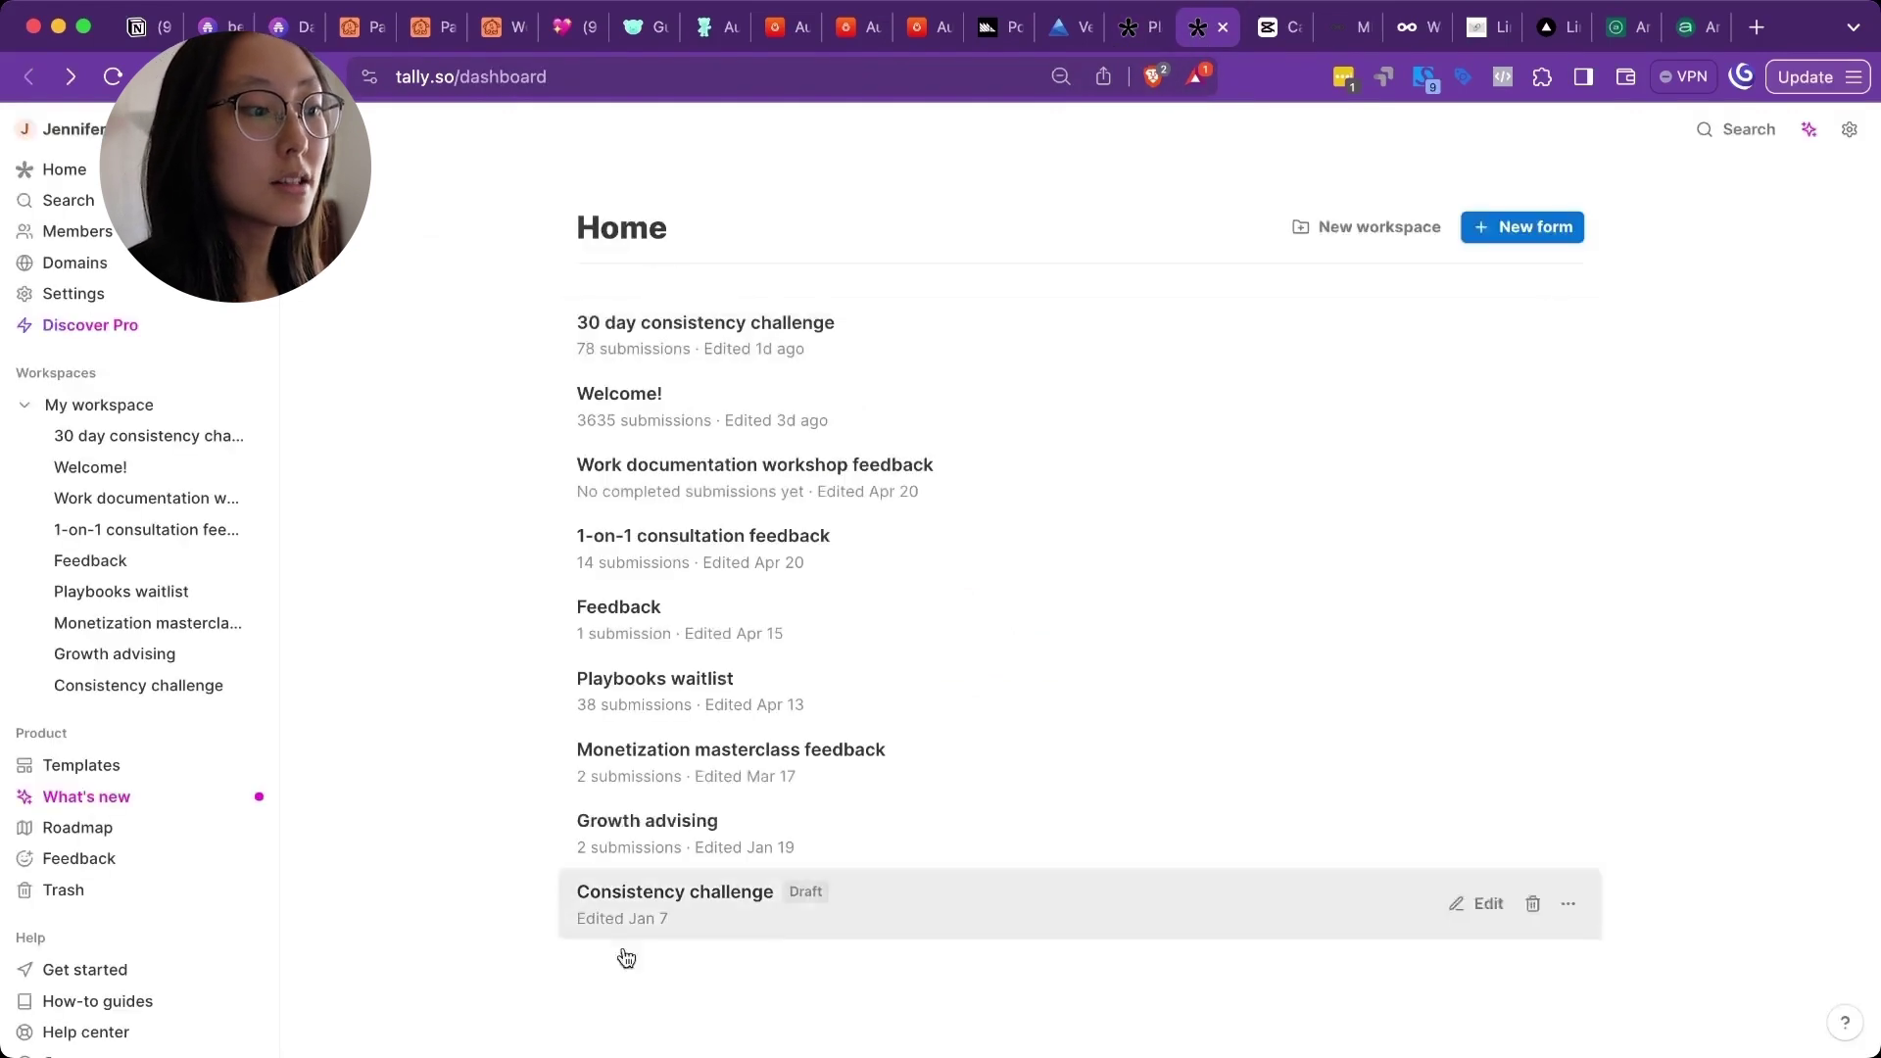
# Create a blank Tally form titled 'test' with text 'lksajfd' and a short-answer question
pyautogui.click(1521, 232)
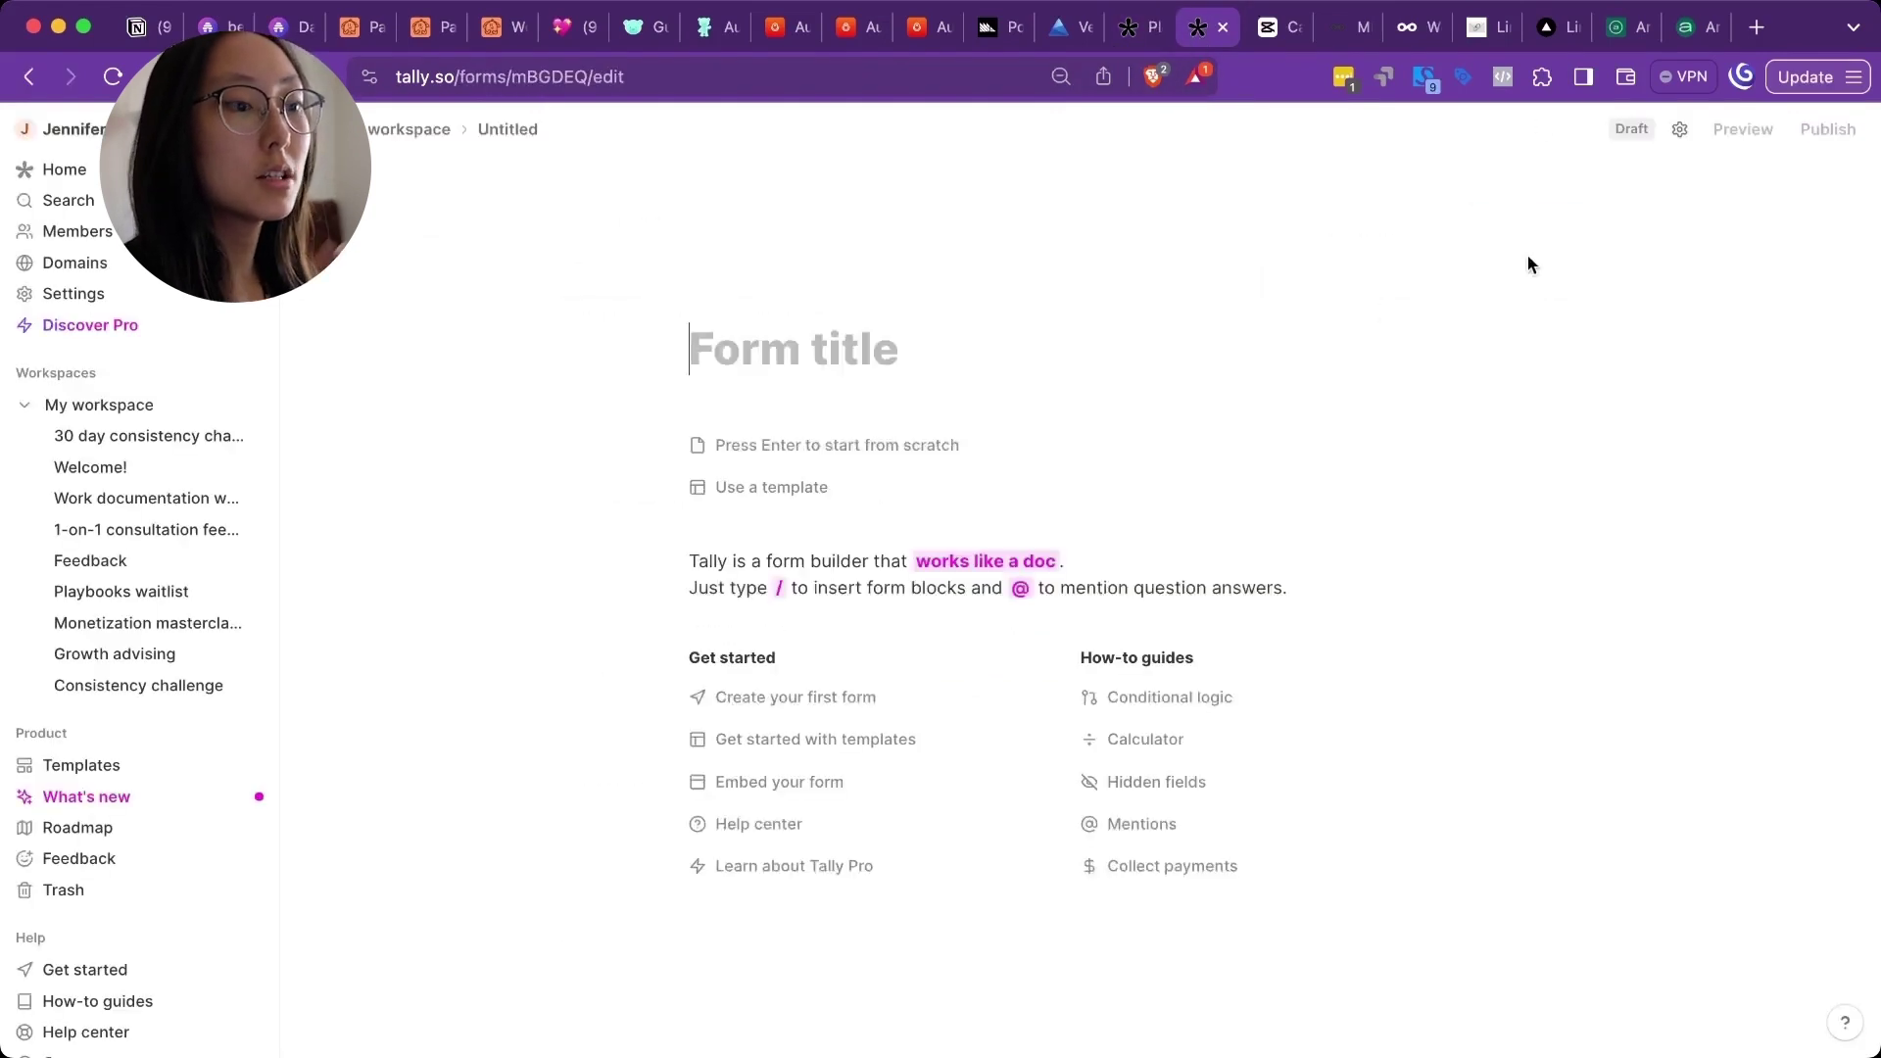
pyautogui.write('t')
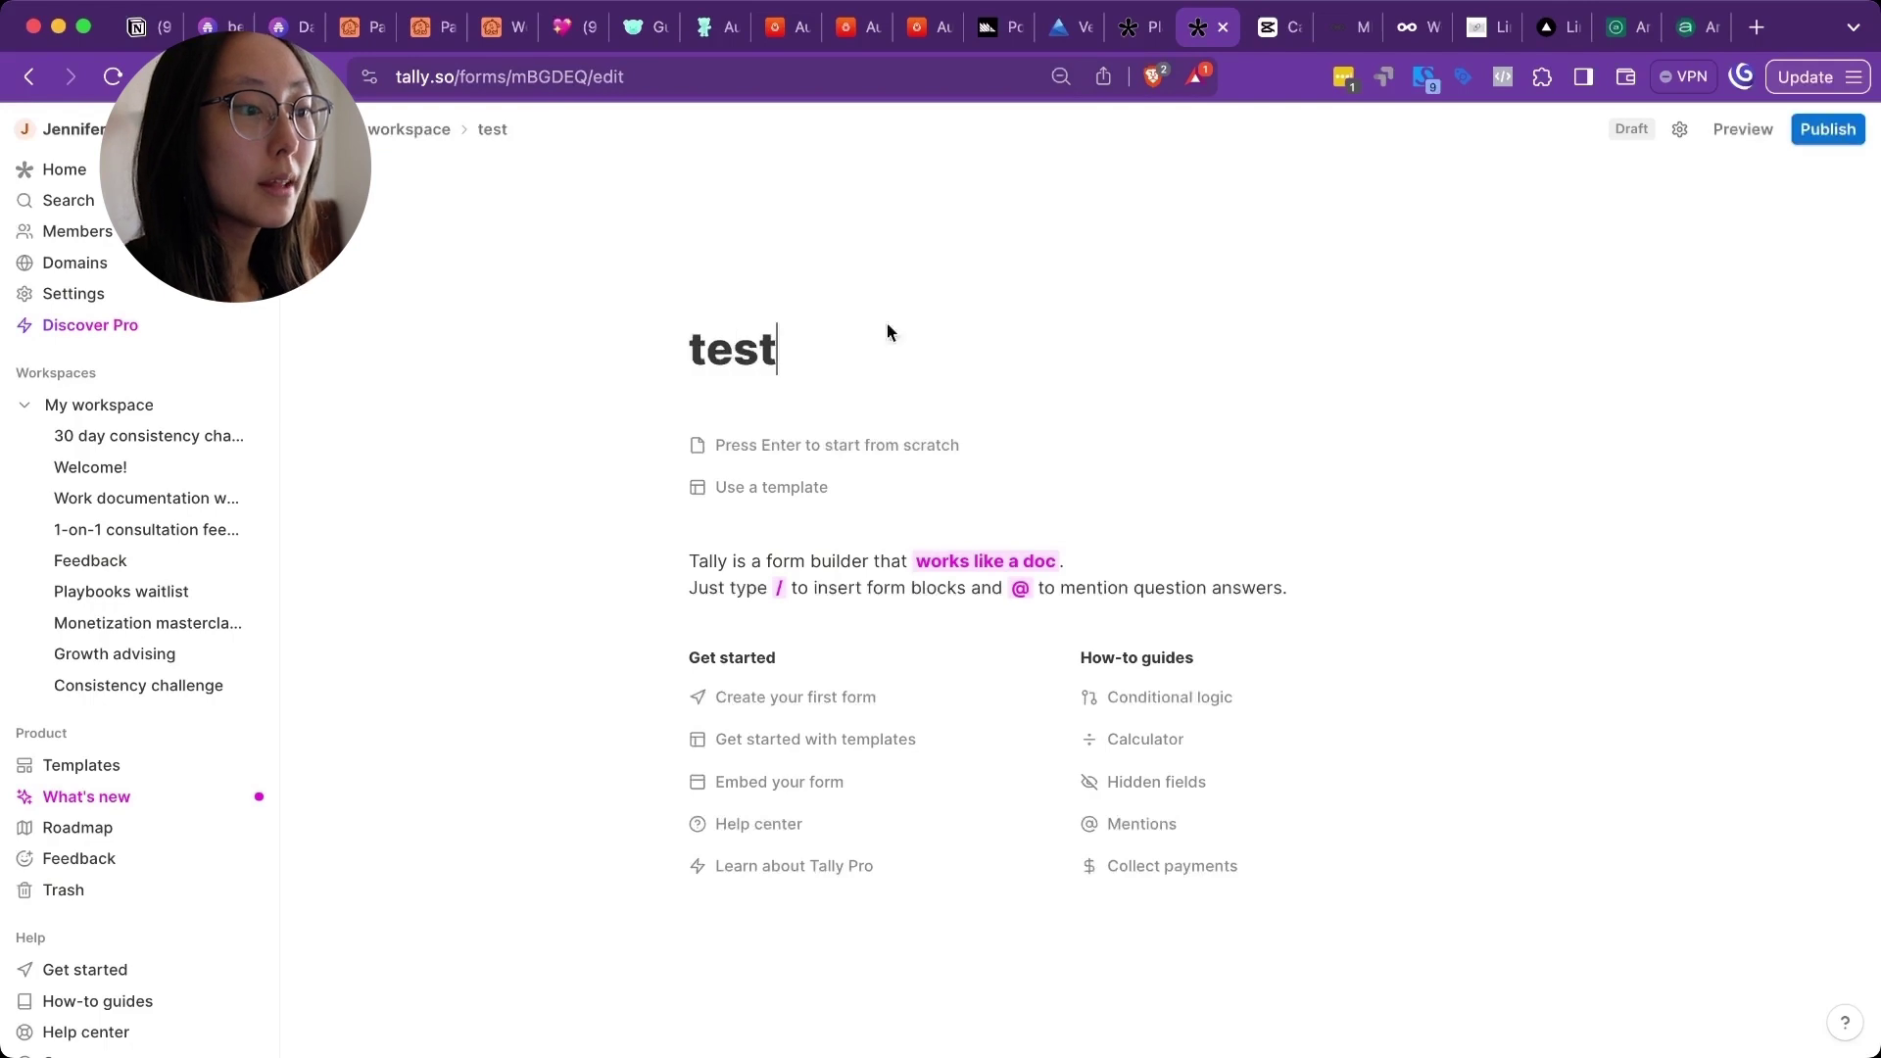
pyautogui.write('est')
pyautogui.press('Return')
pyautogui.write('lksajfd')
pyautogui.press('Return')
pyautogui.write('/que')
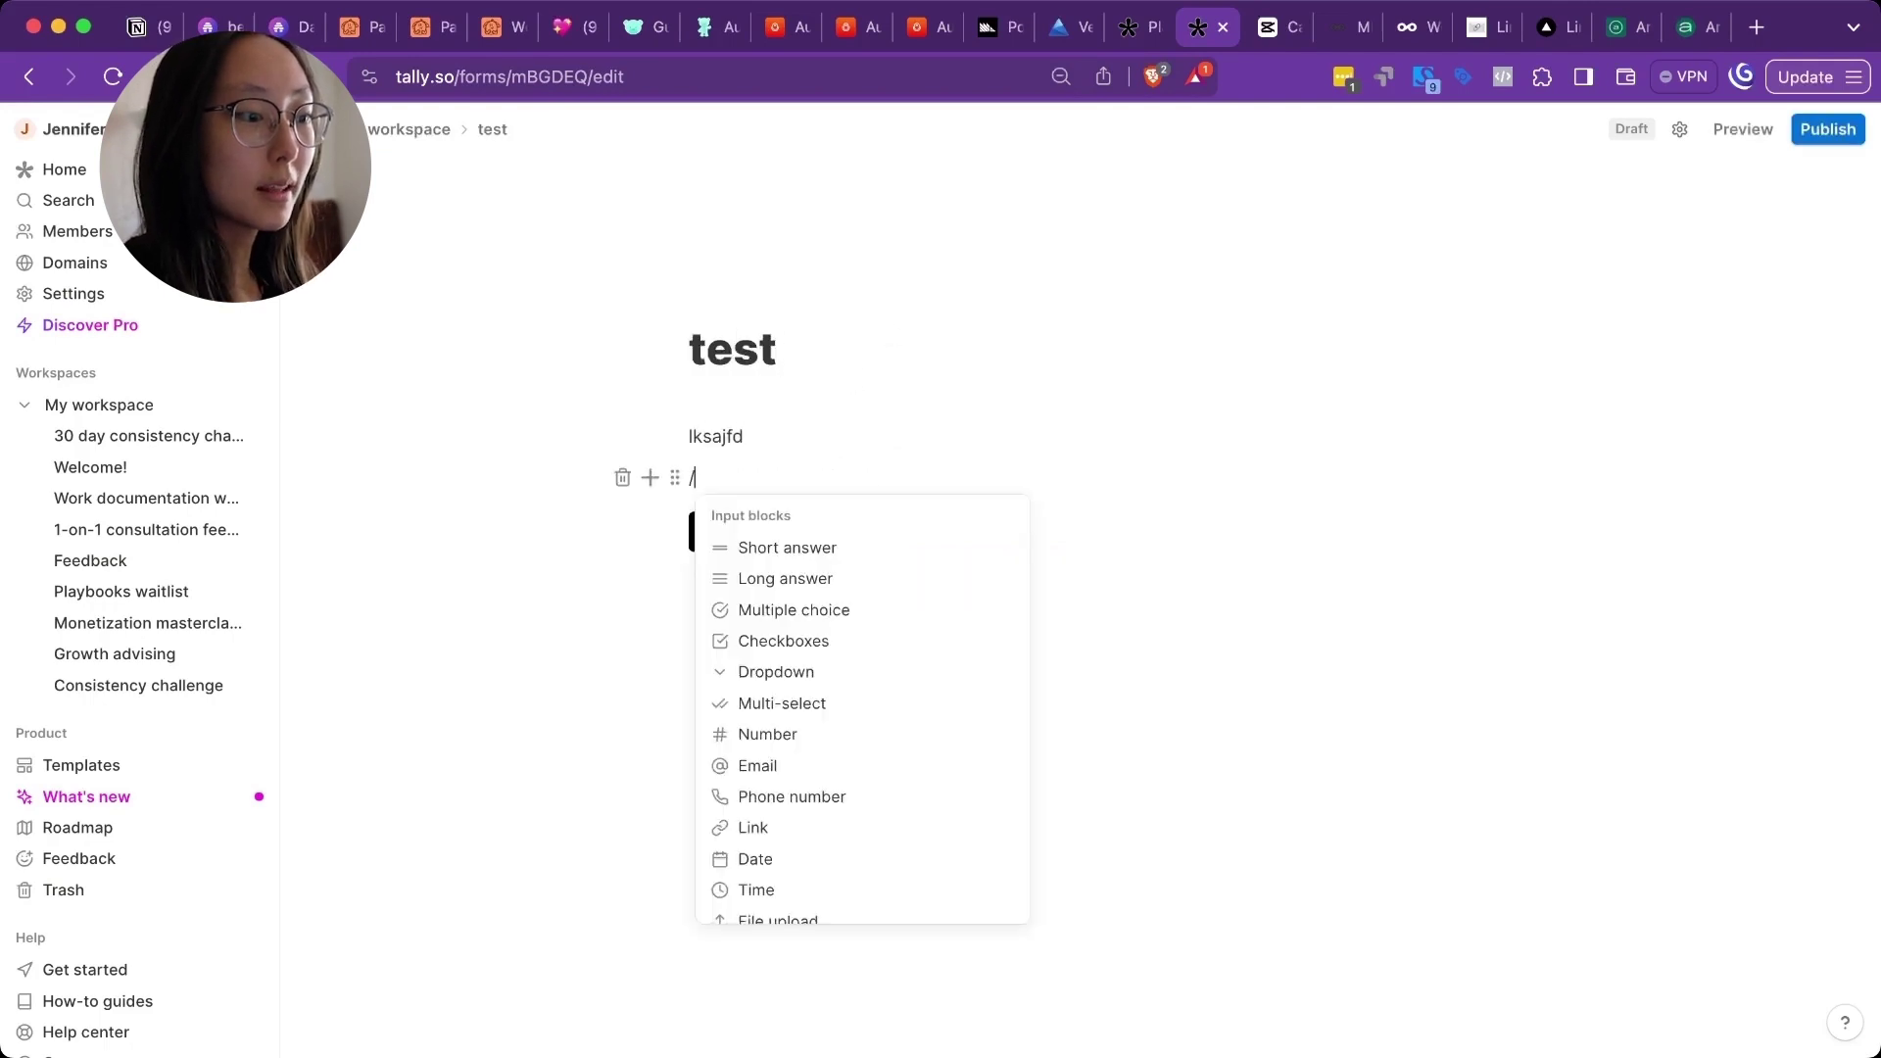
pyautogui.click(889, 547)
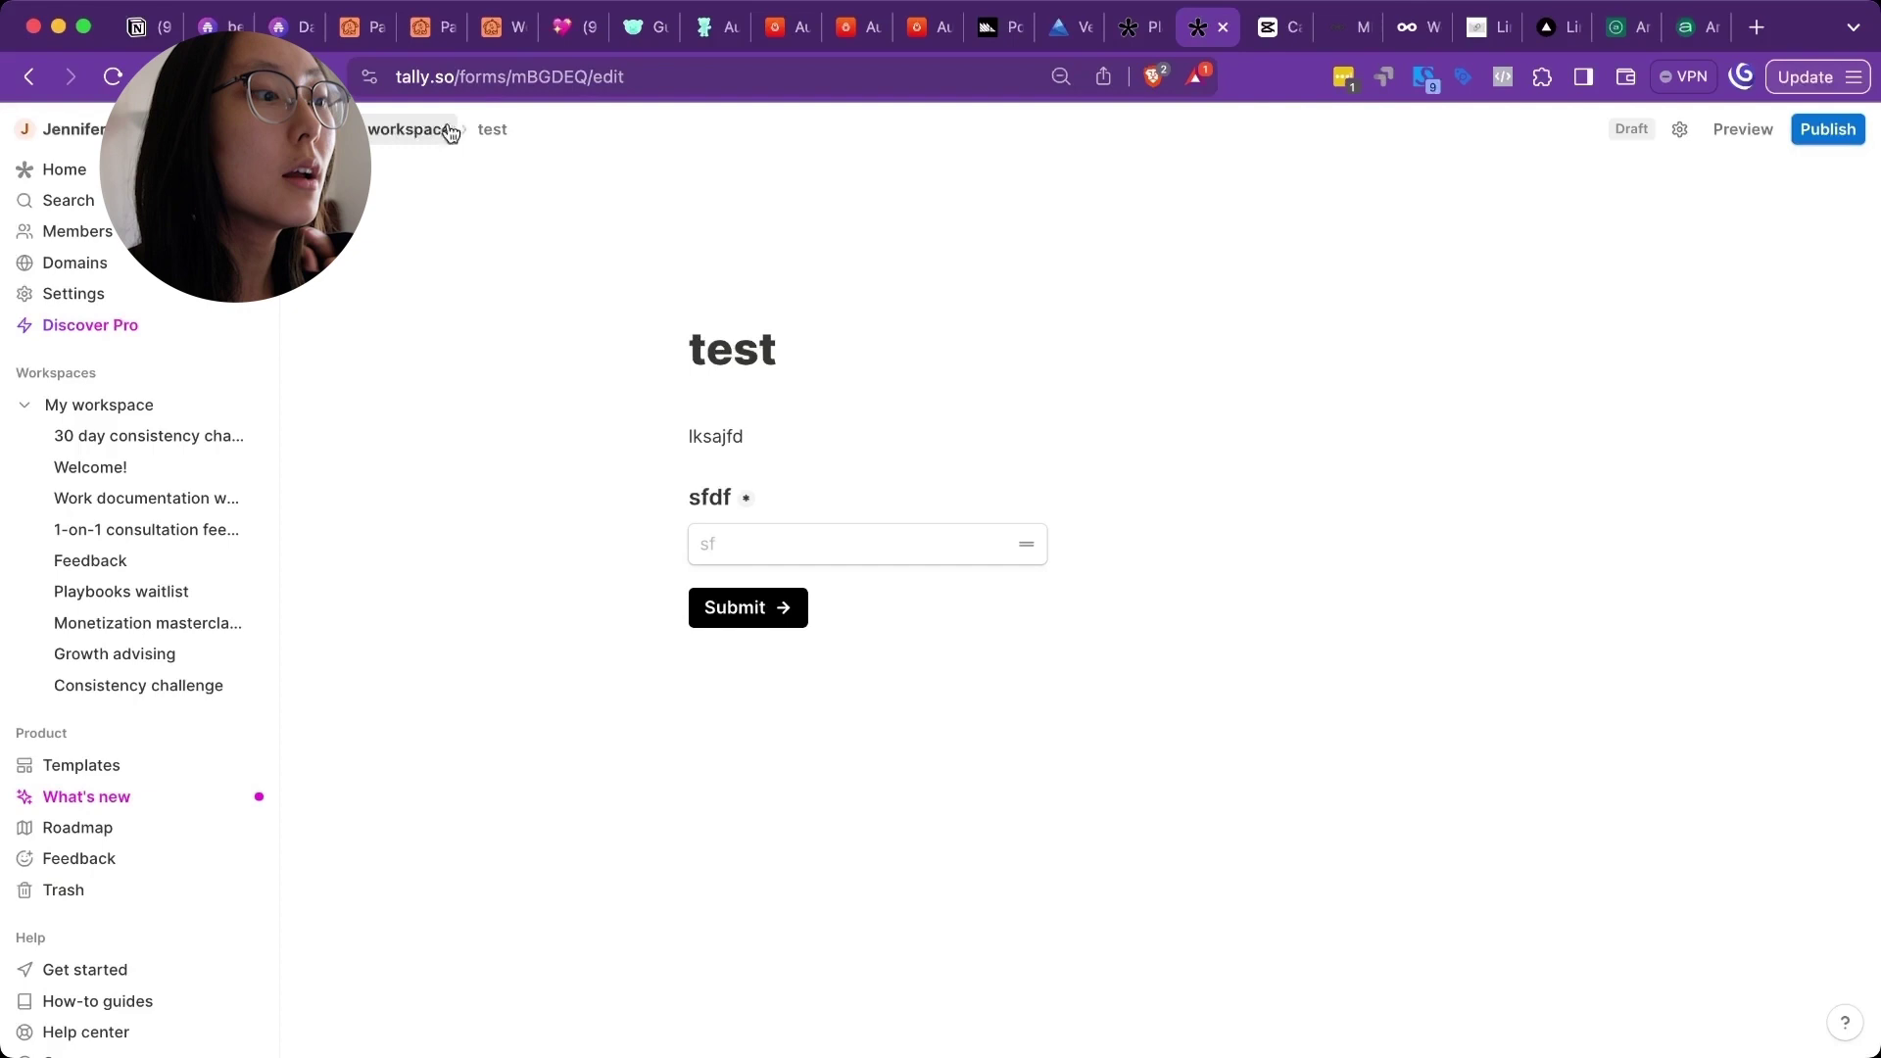
# Return to the workspace's form list and open, then dismiss, the test form's options menu
pyautogui.click(409, 130)
pyautogui.click(1570, 335)
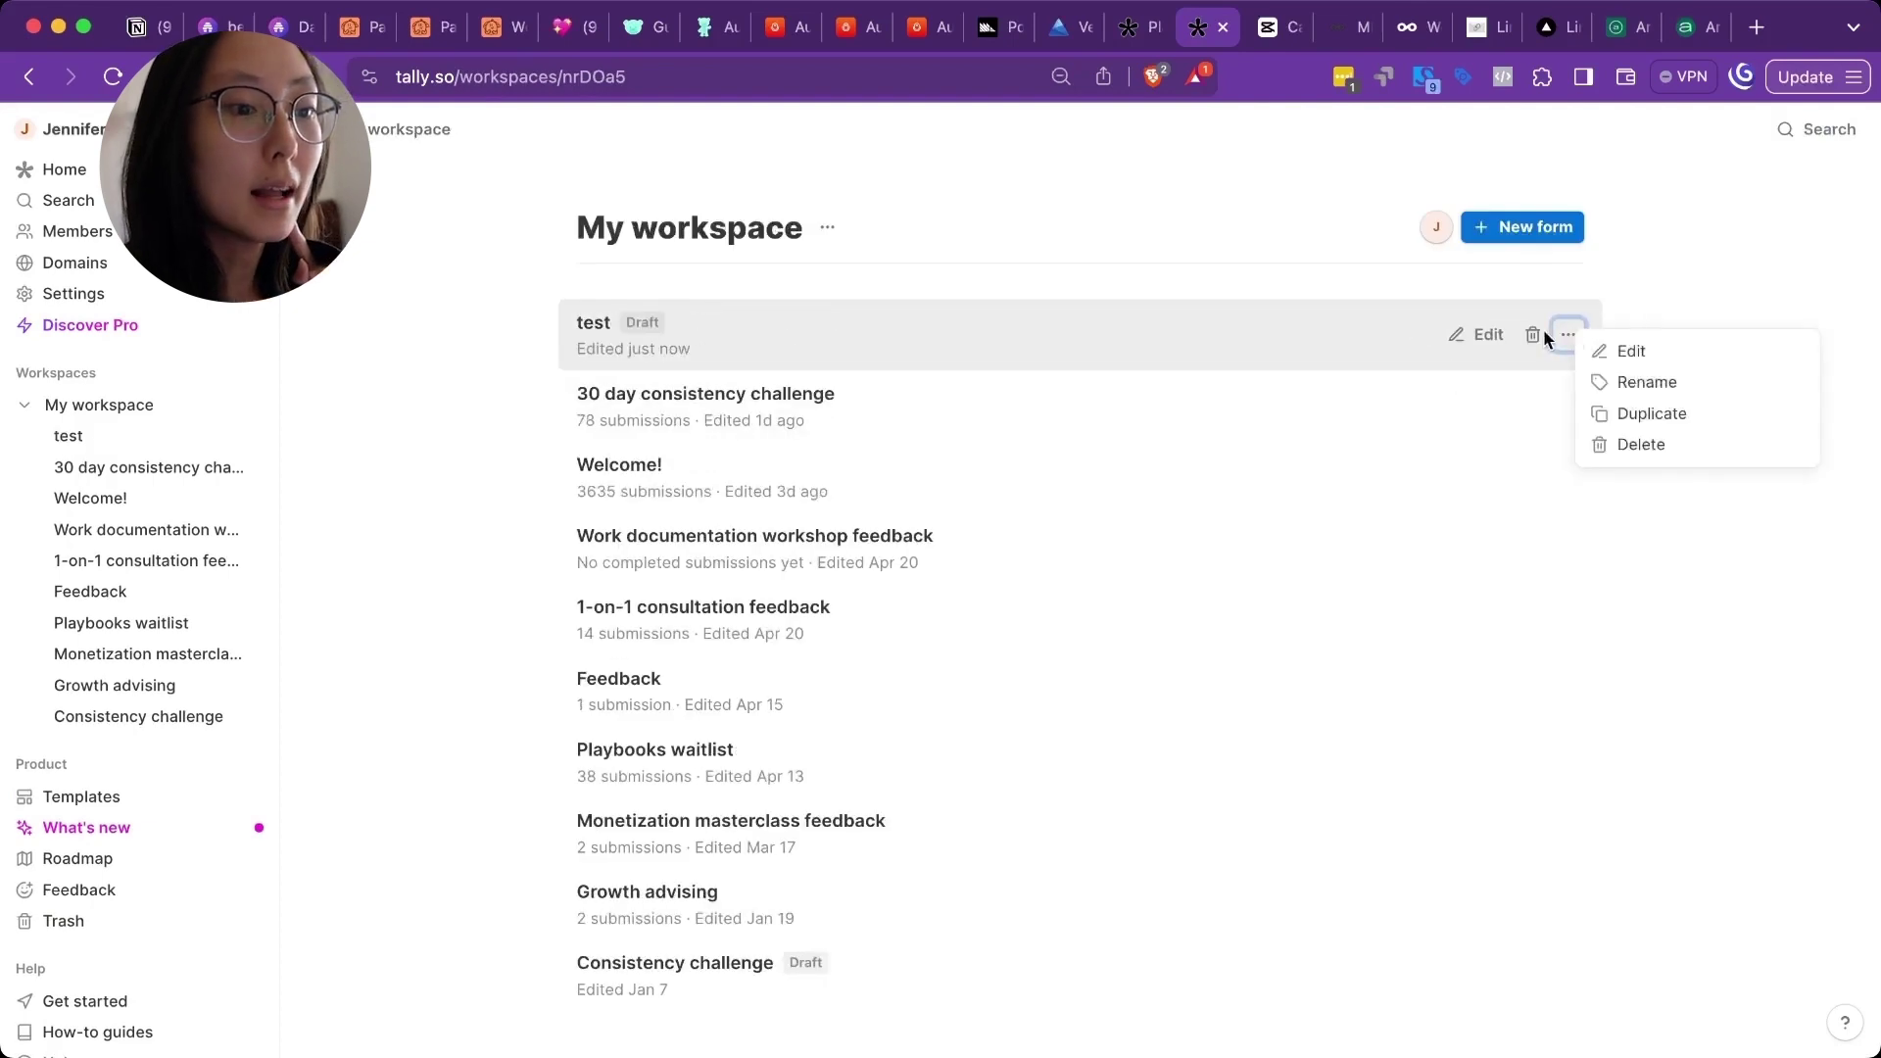
pyautogui.click(1535, 336)
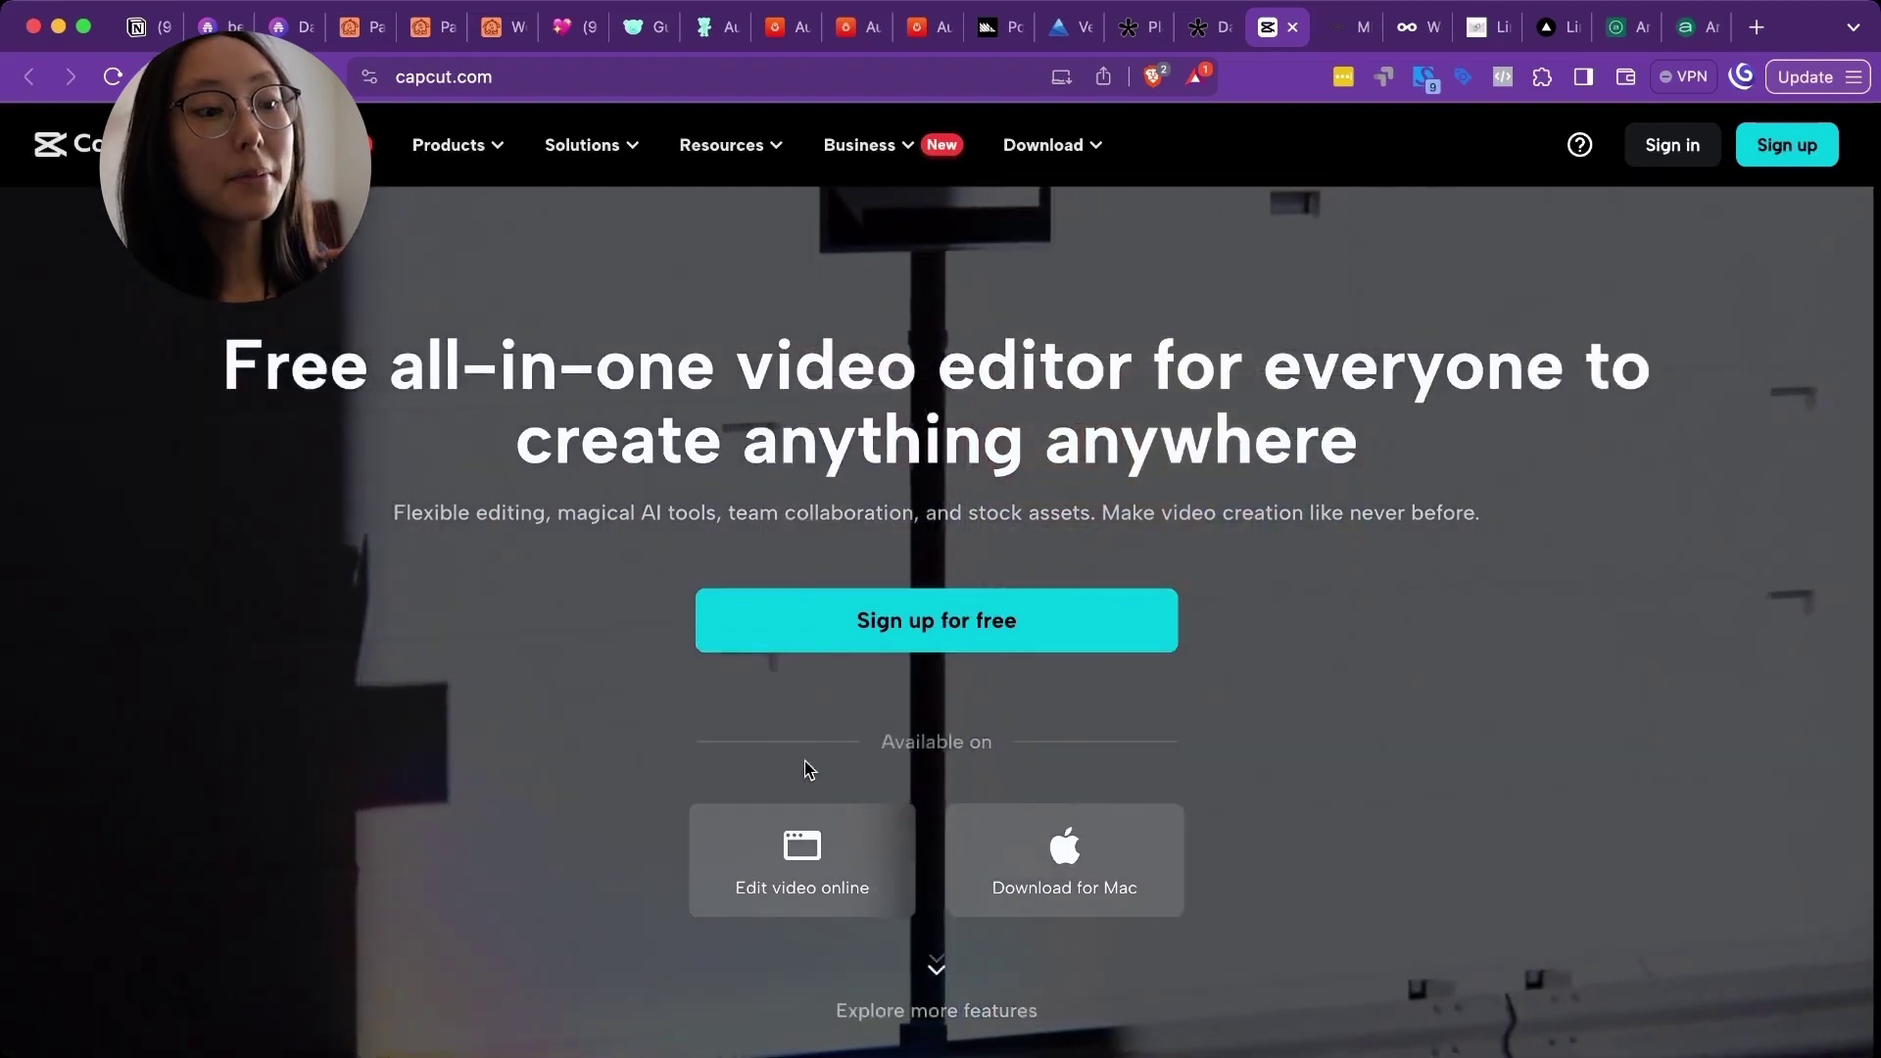
pyautogui.scroll(-10, 943, 778)
pyautogui.scroll(-15, 942, 784)
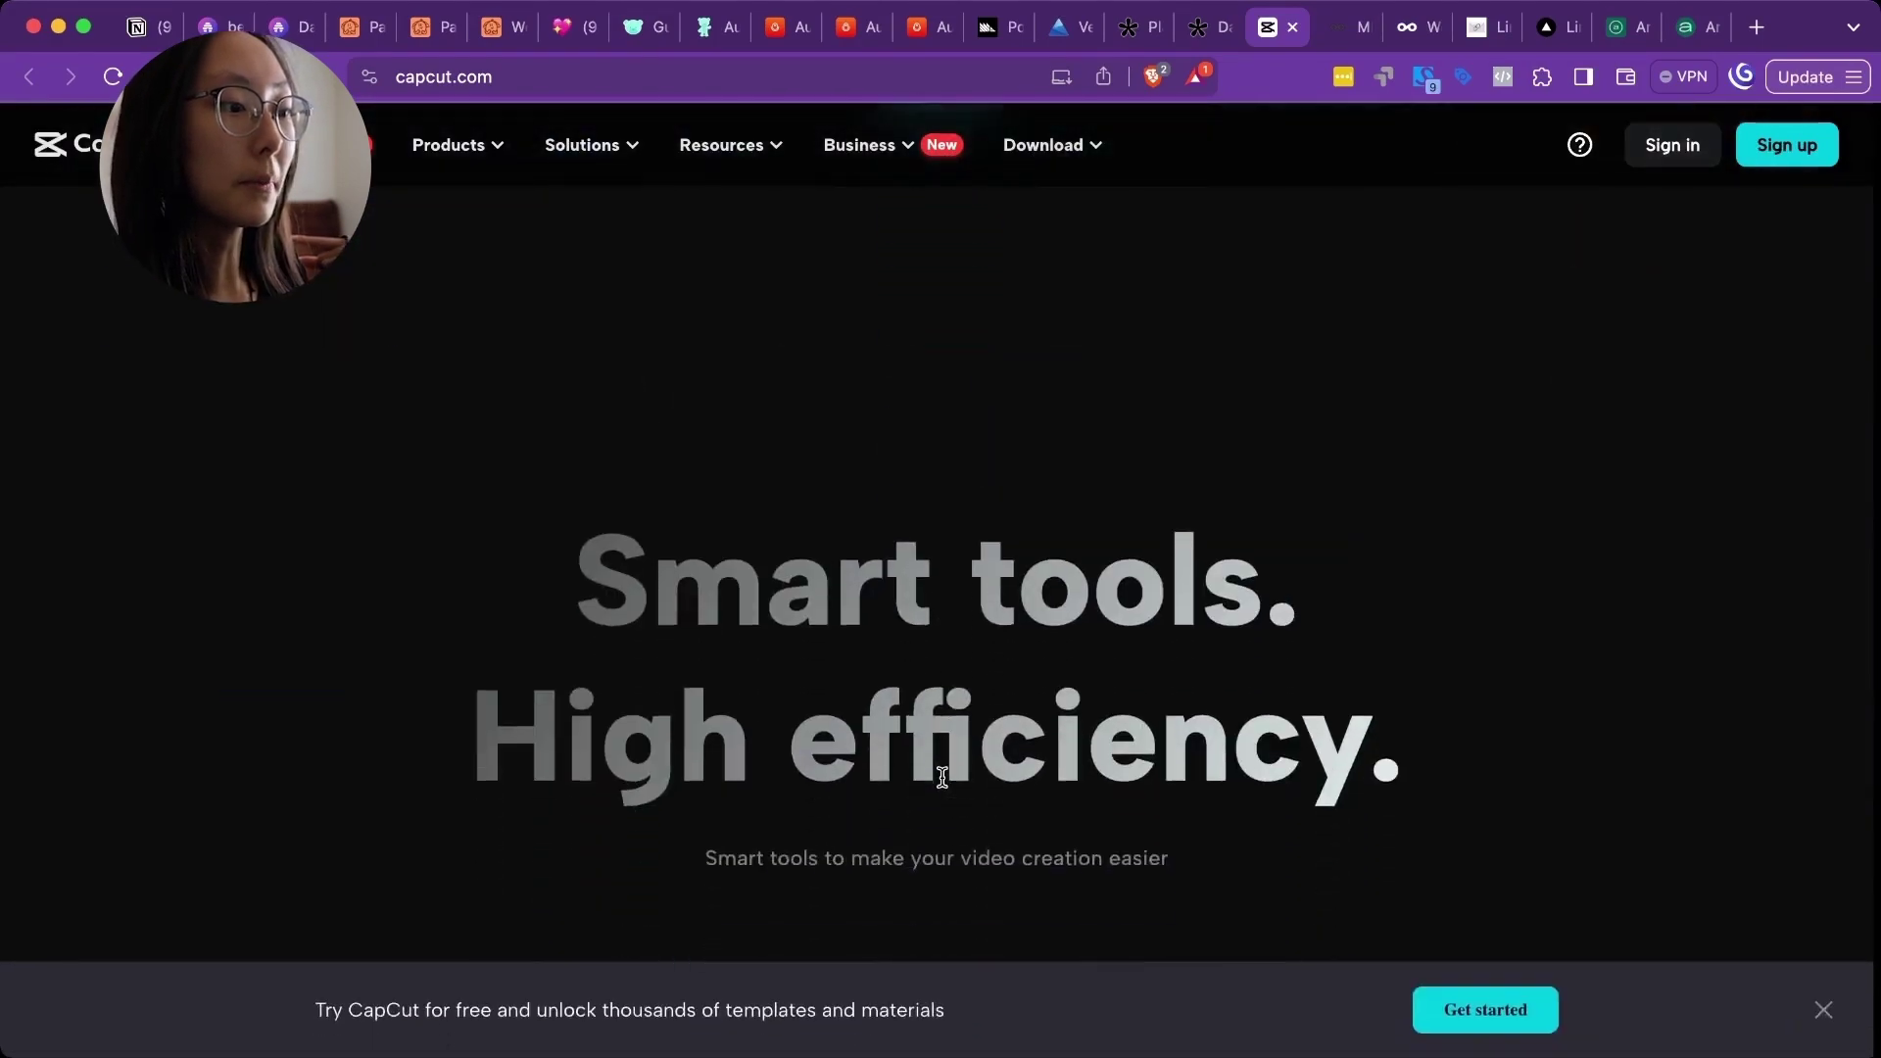
pyautogui.scroll(-20, 943, 778)
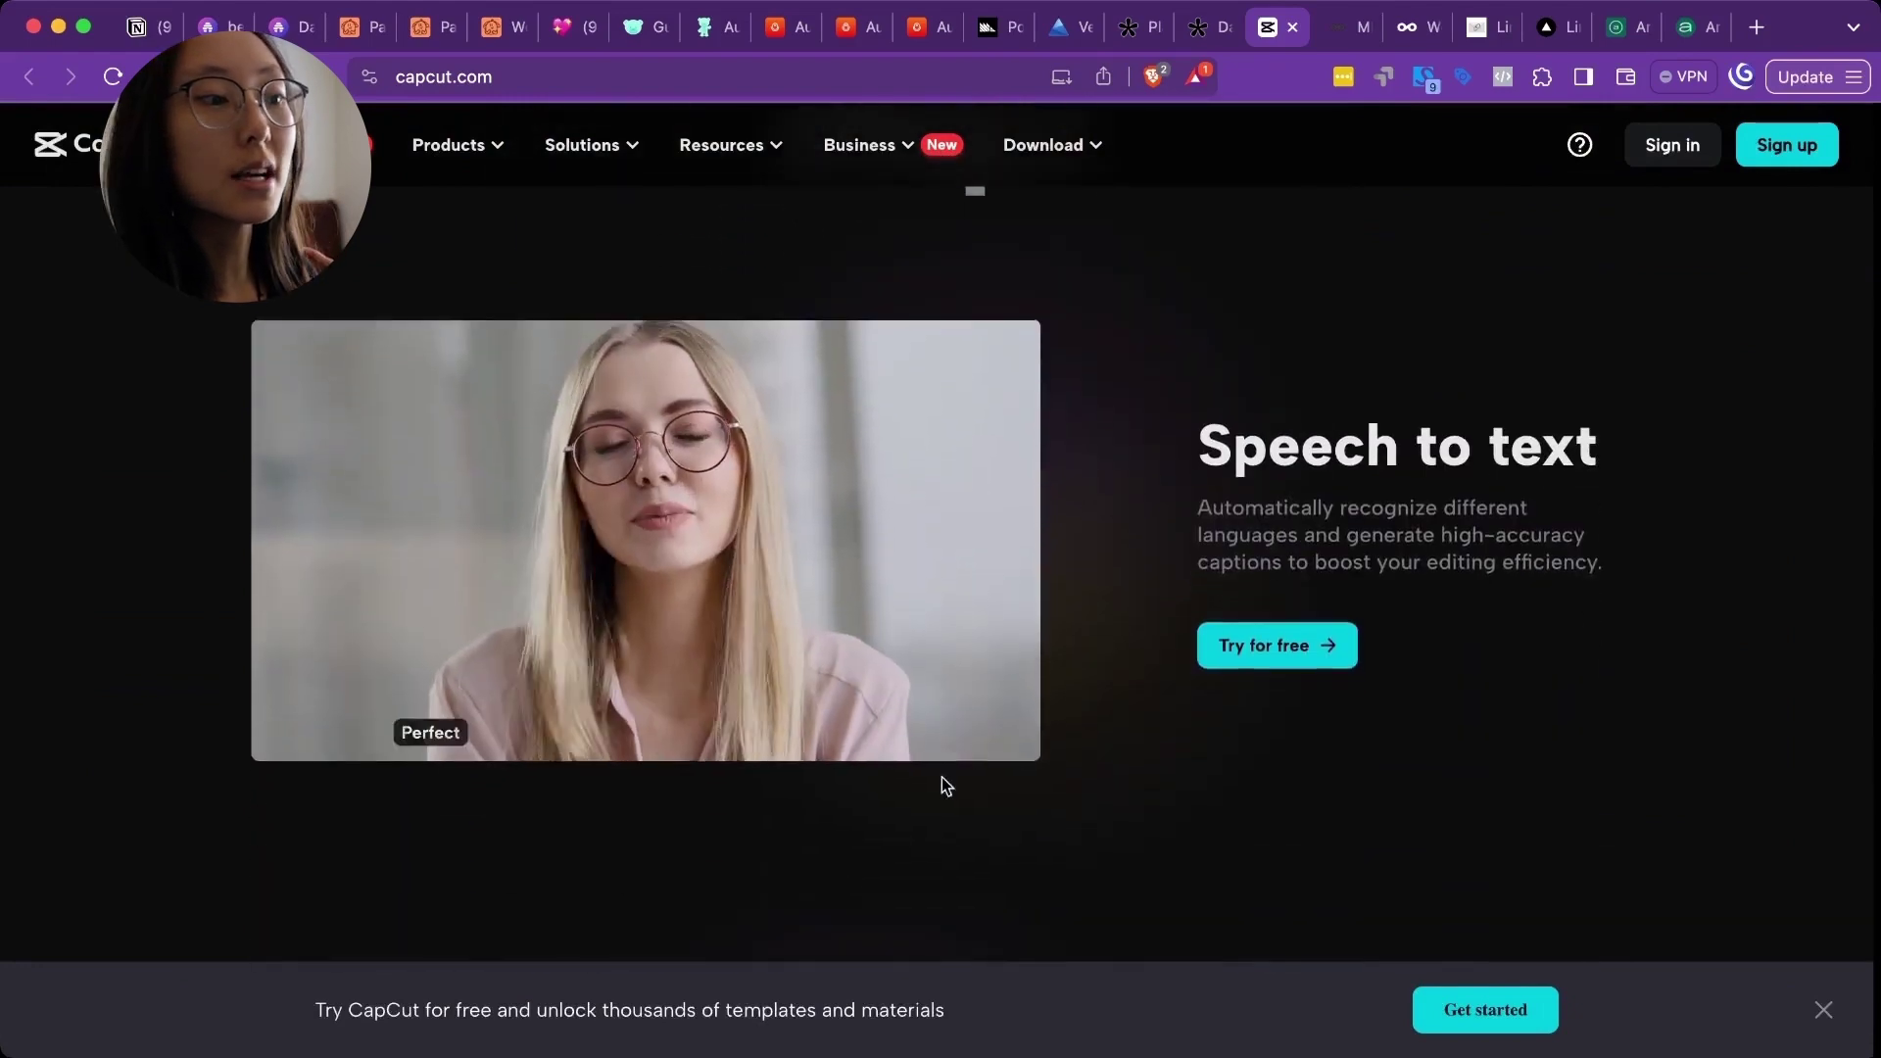
pyautogui.scroll(-12, 942, 778)
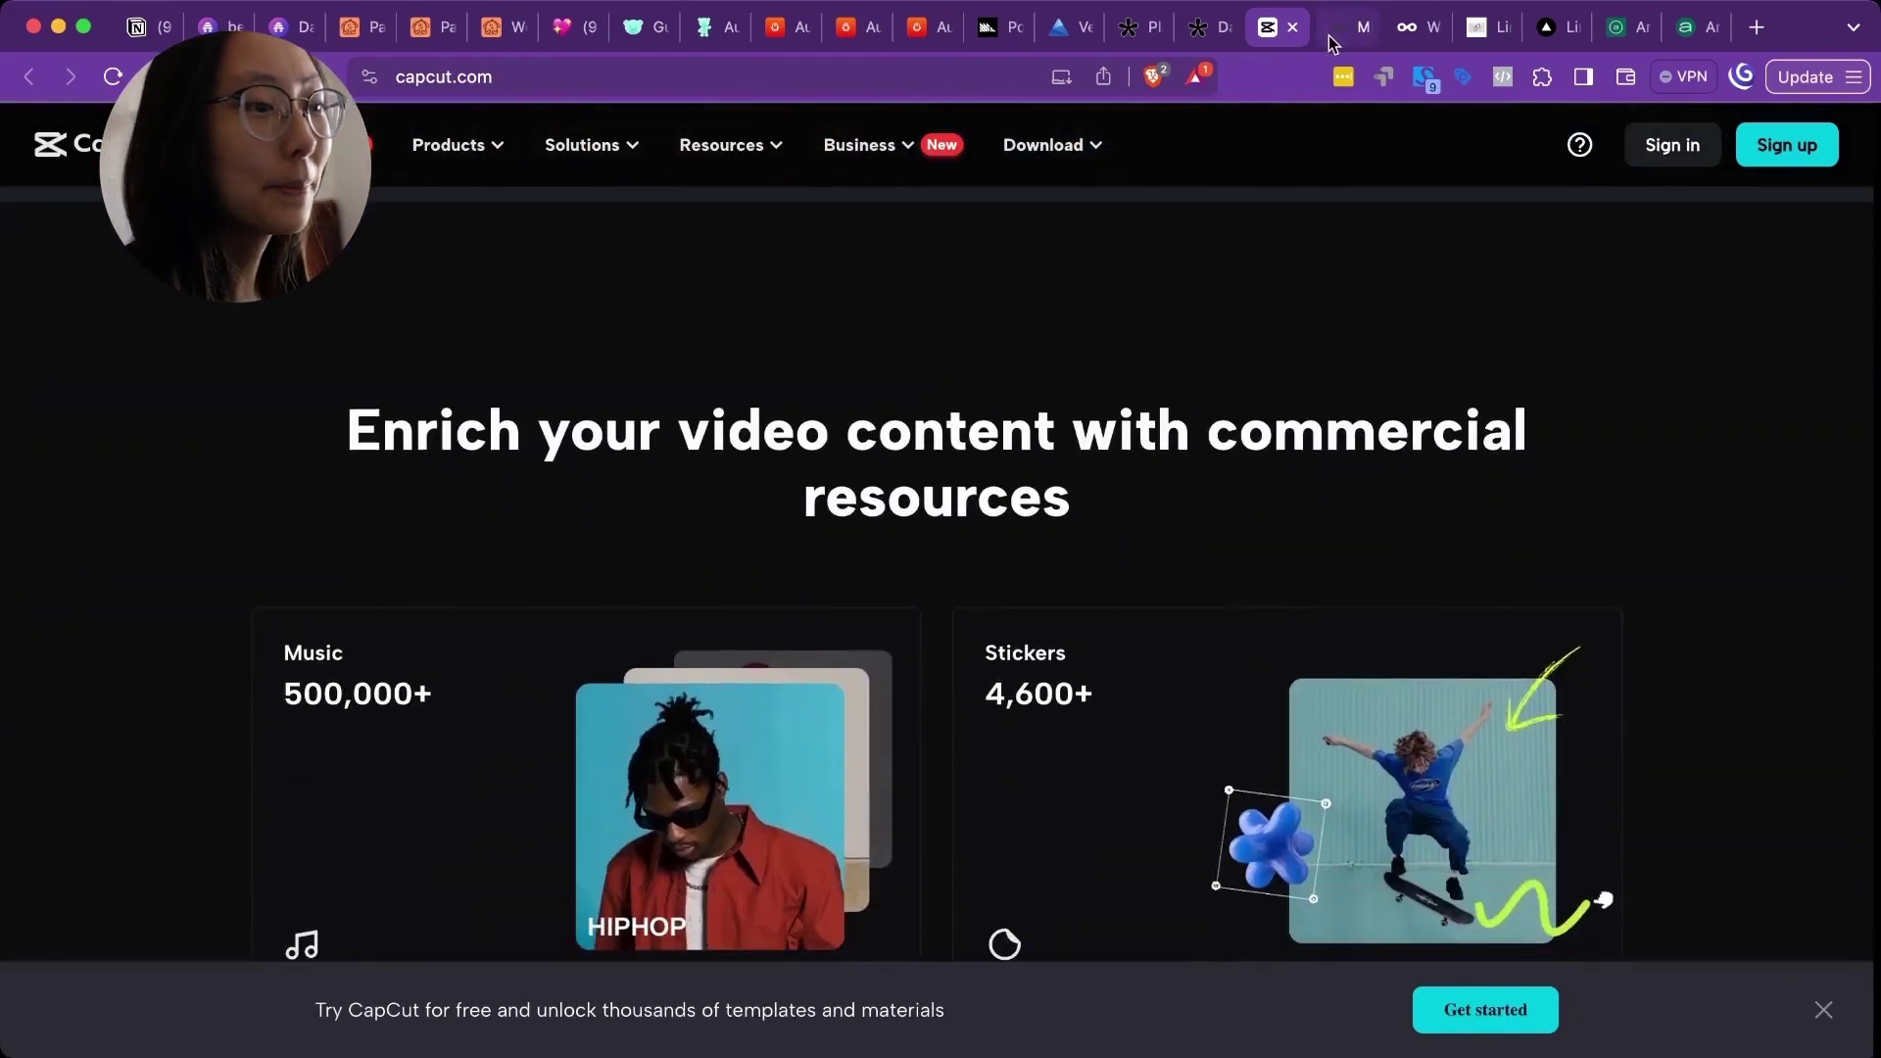
# Scroll through Metricool's website, then open the Metricool analytics app
pyautogui.click(1348, 27)
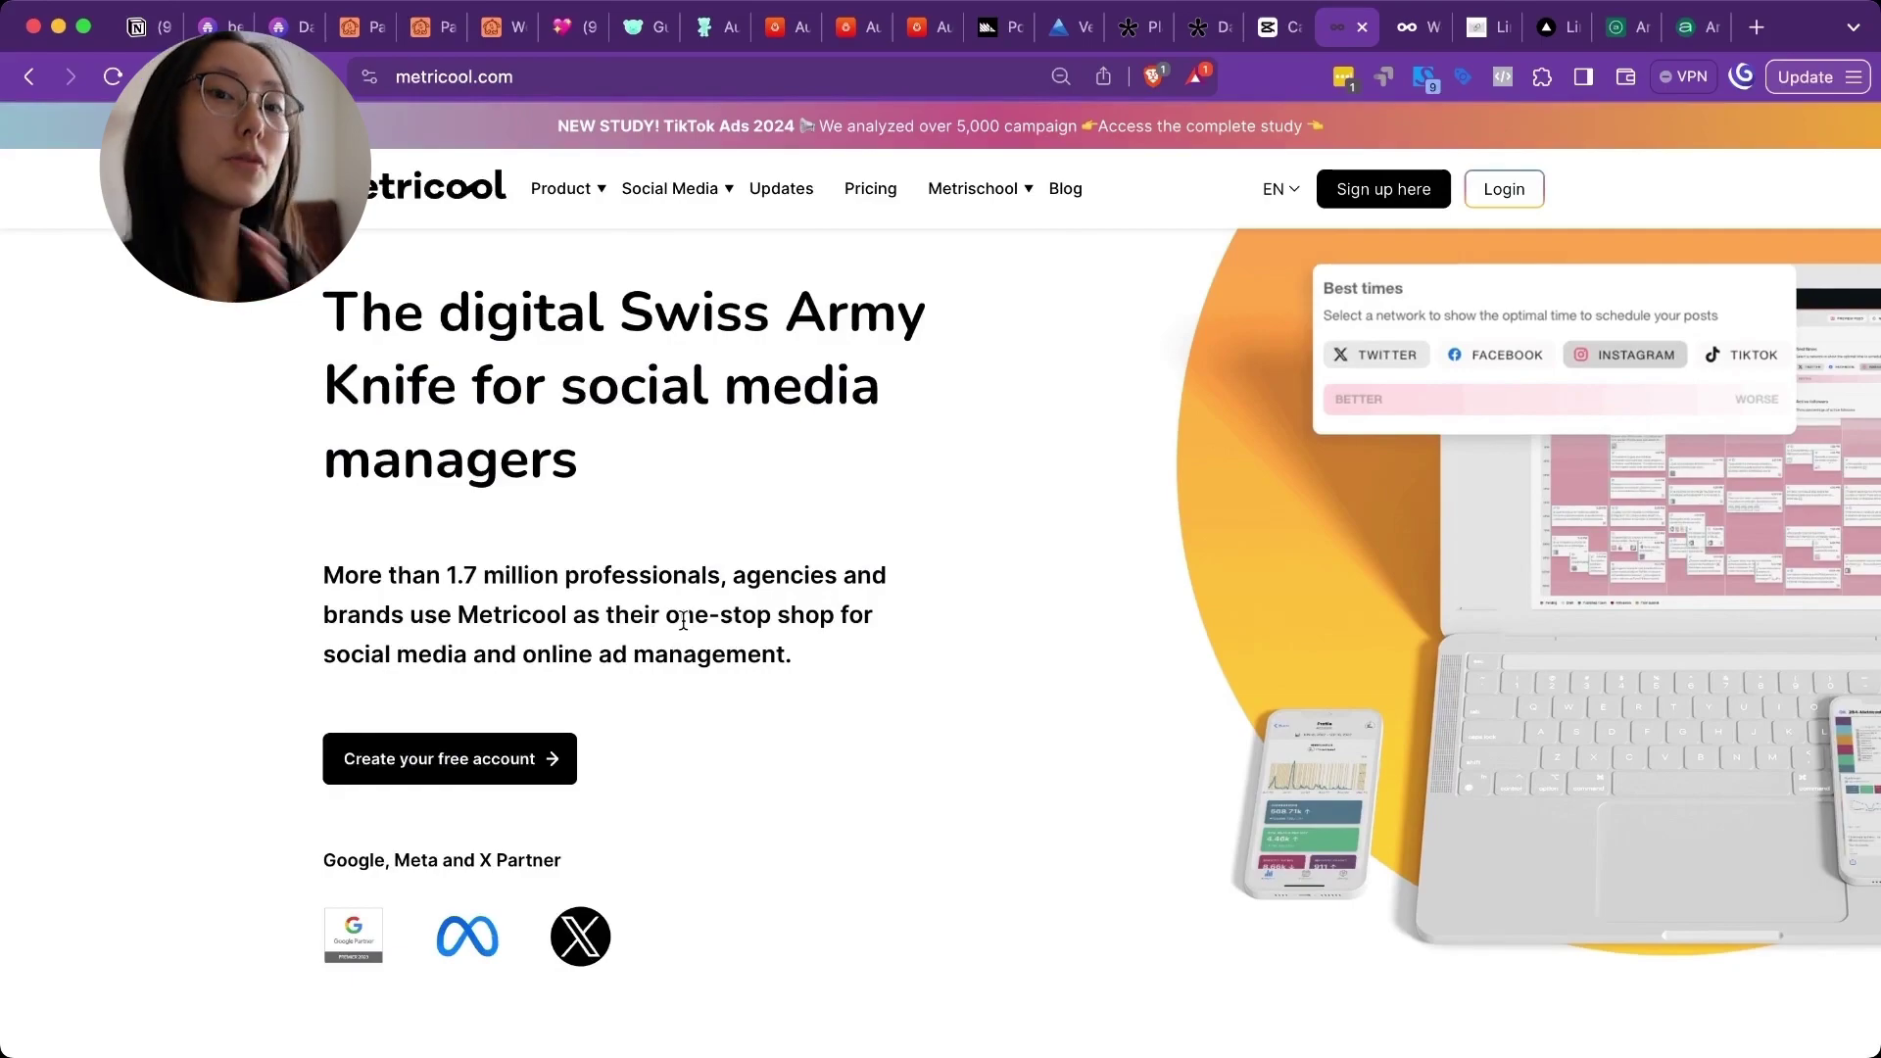
pyautogui.scroll(-20, 684, 623)
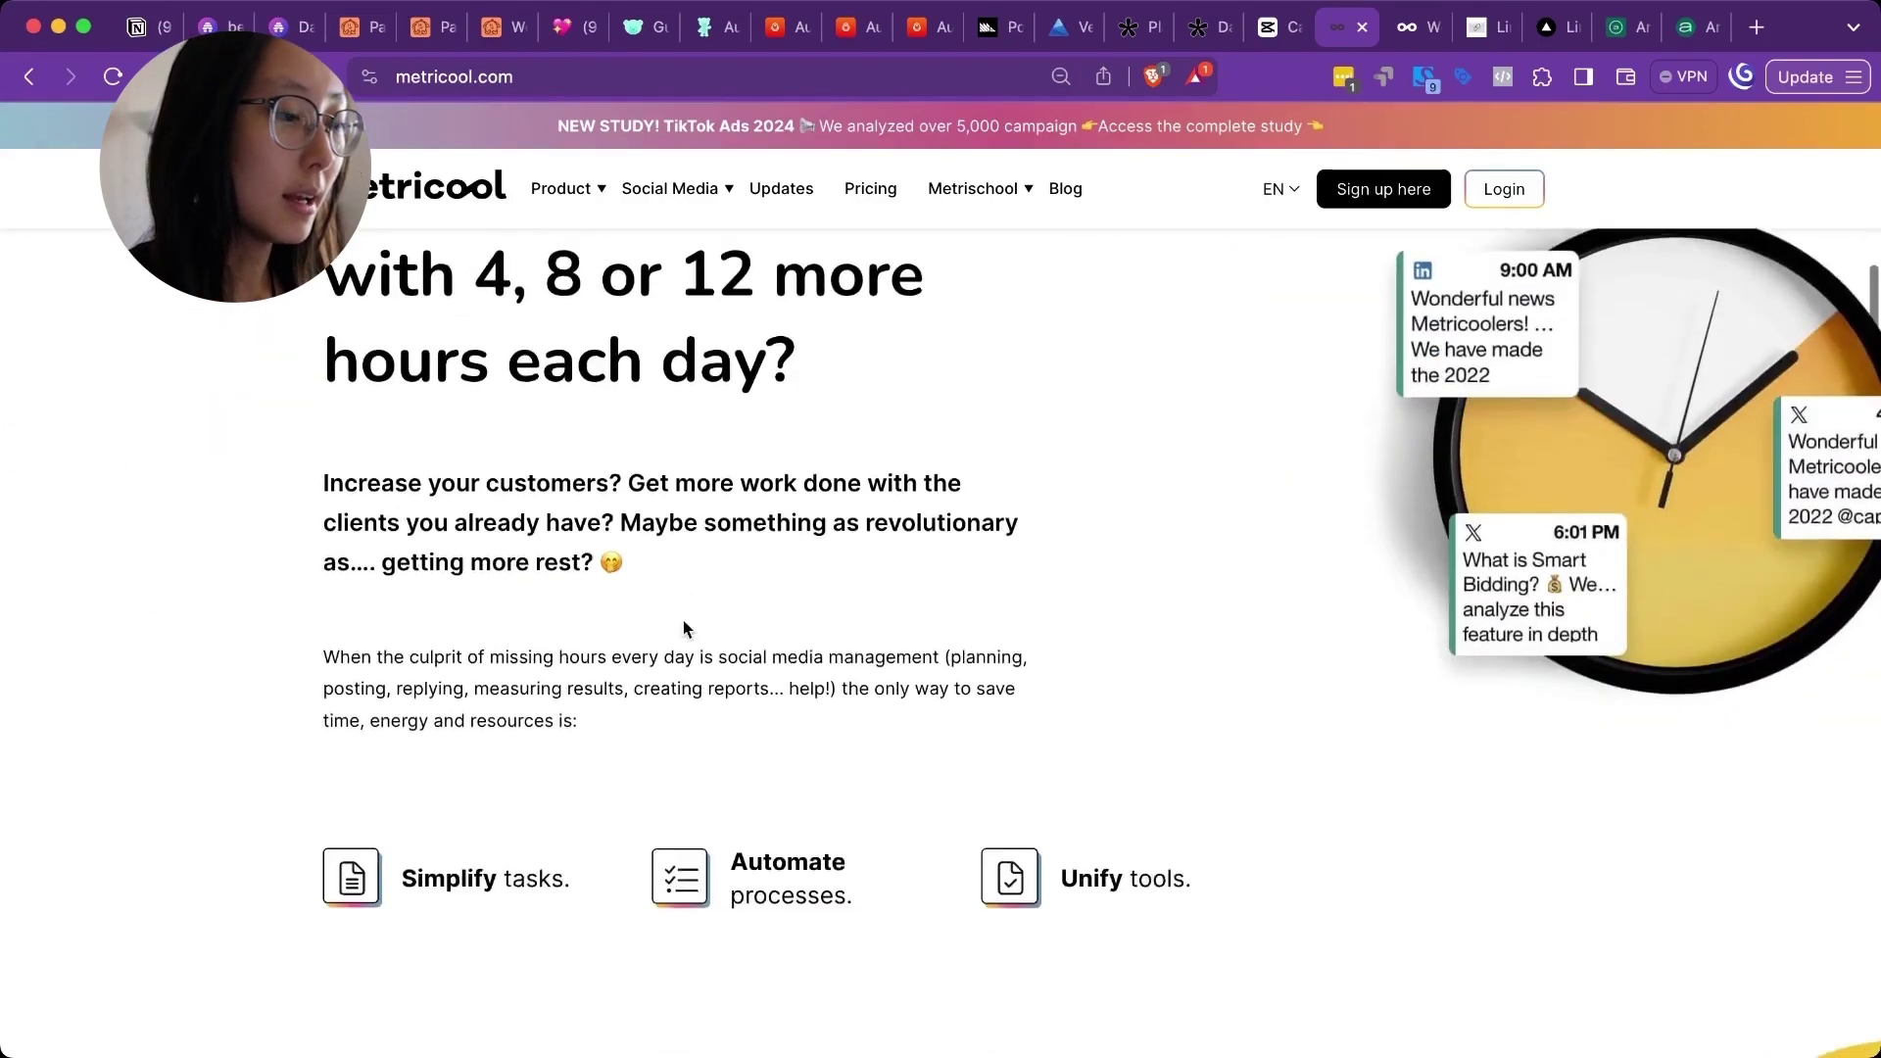
pyautogui.scroll(-20, 684, 625)
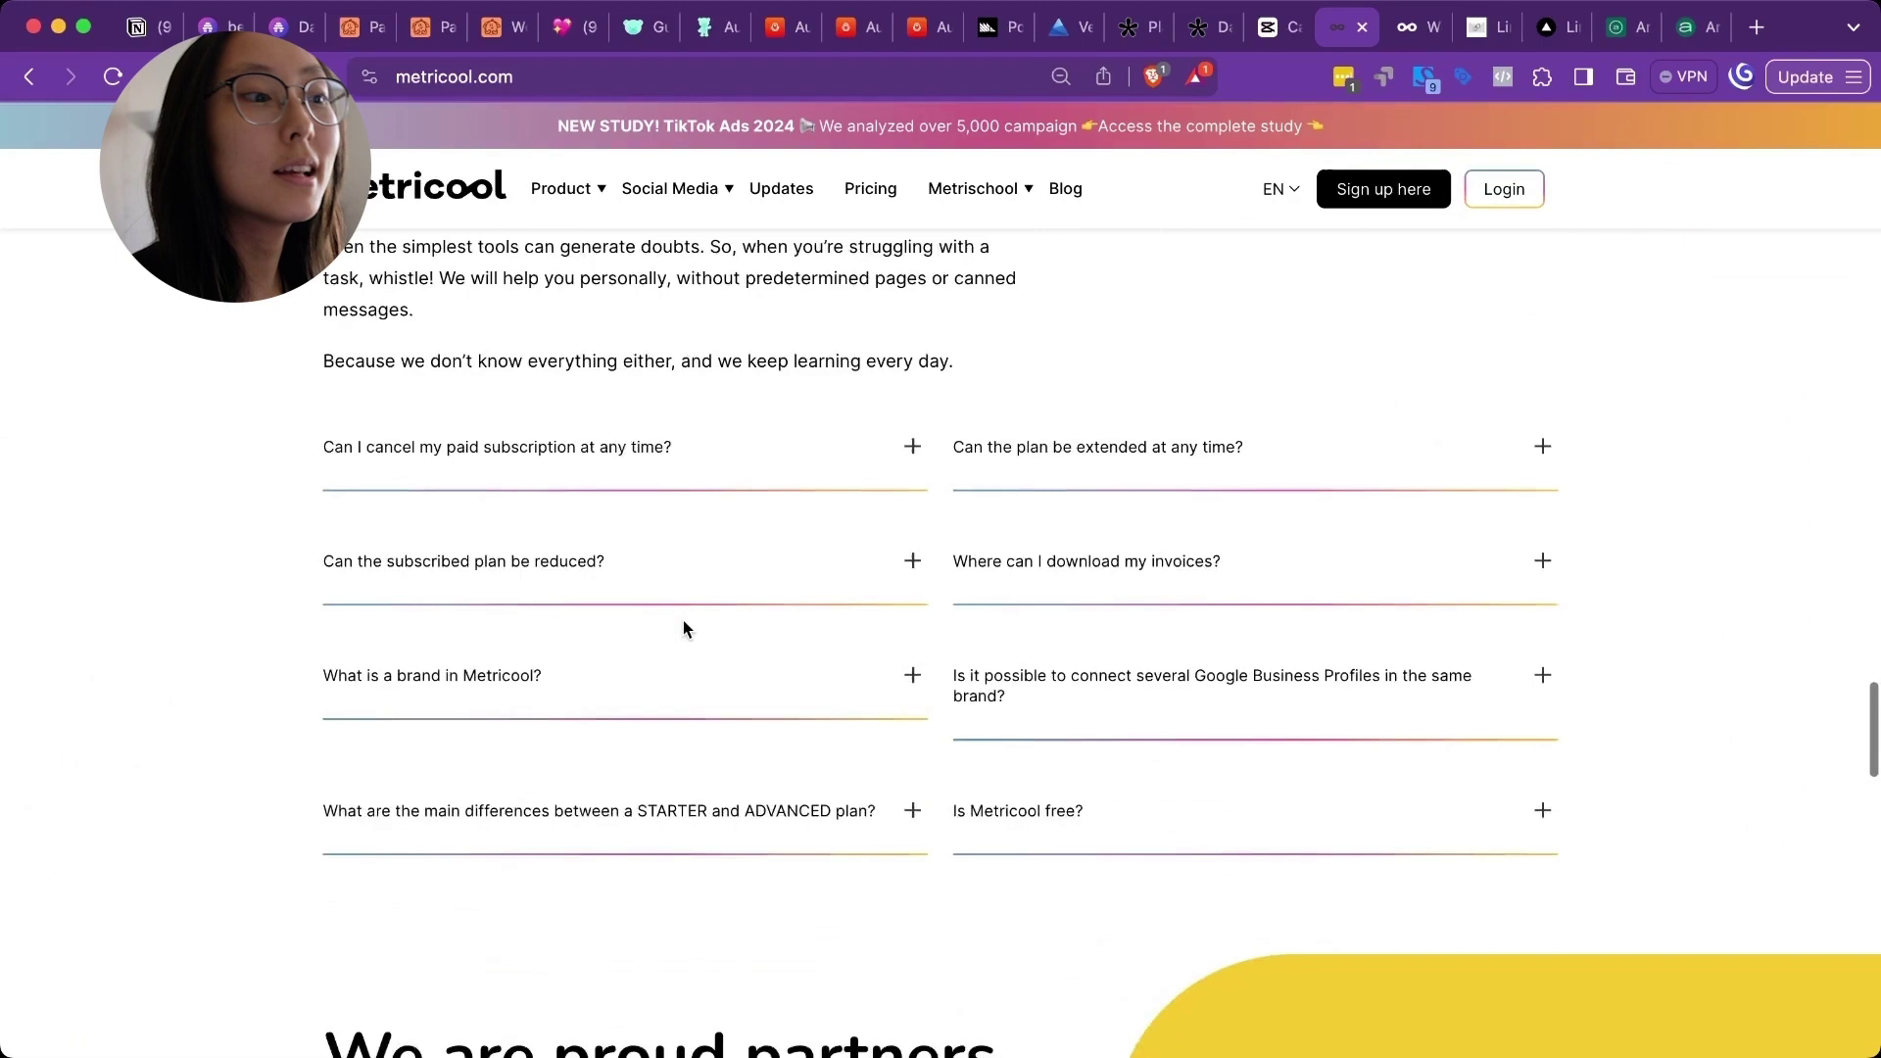
pyautogui.click(1416, 27)
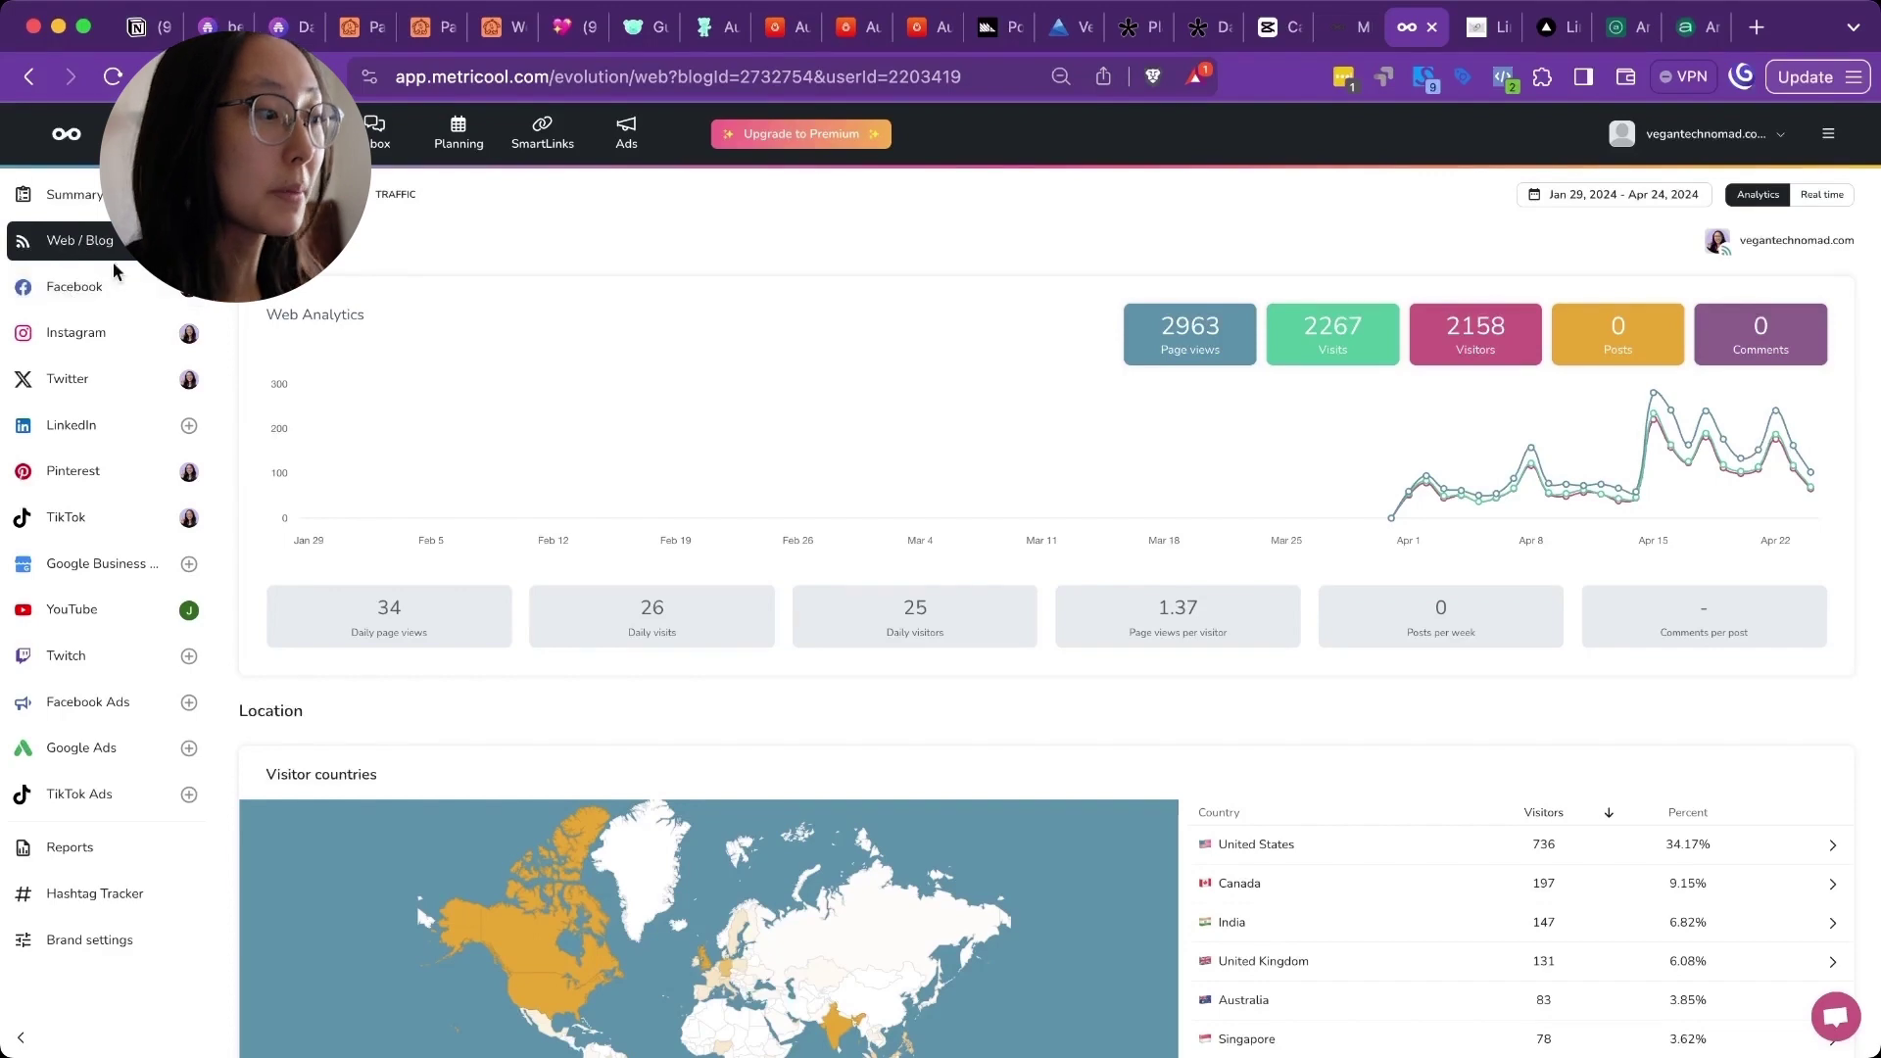
# View Instagram analytics, opening and closing Add competitor, and scroll through reels and stories data
pyautogui.click(78, 332)
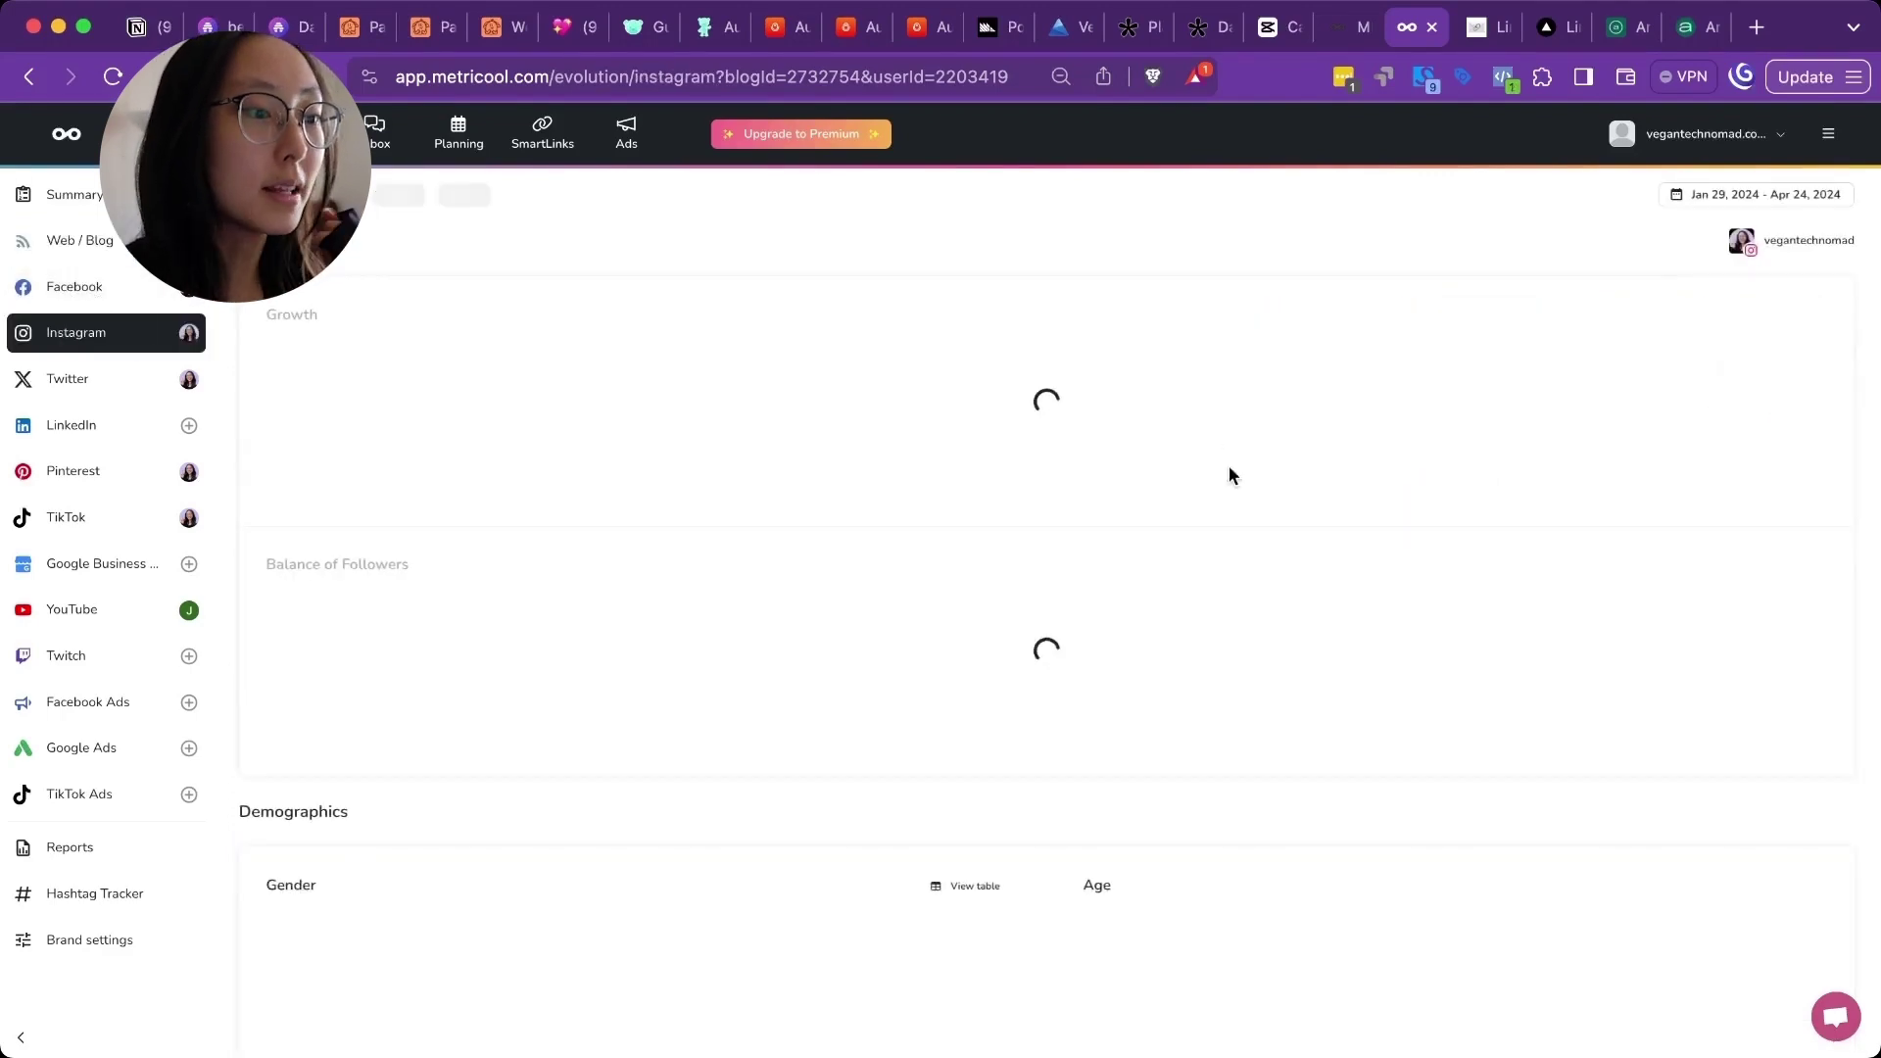
pyautogui.scroll(-20, 1231, 476)
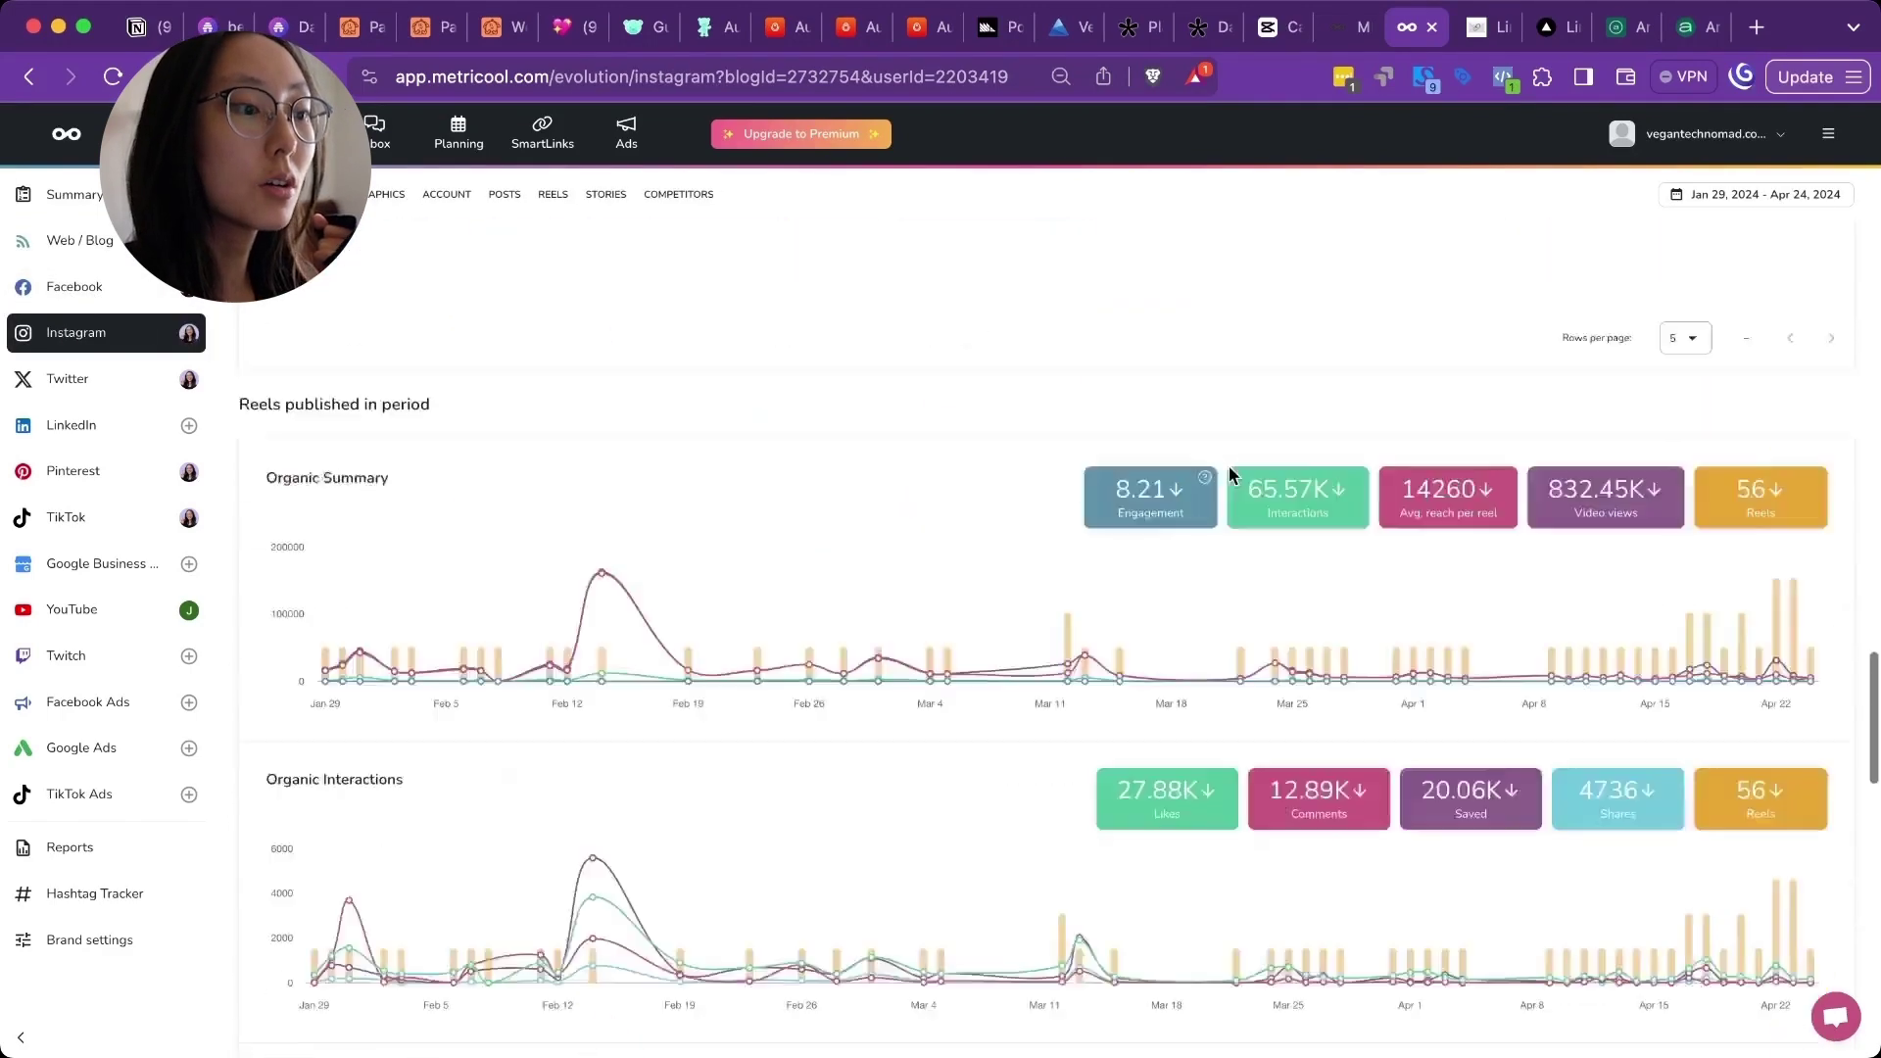
pyautogui.scroll(1, 1230, 475)
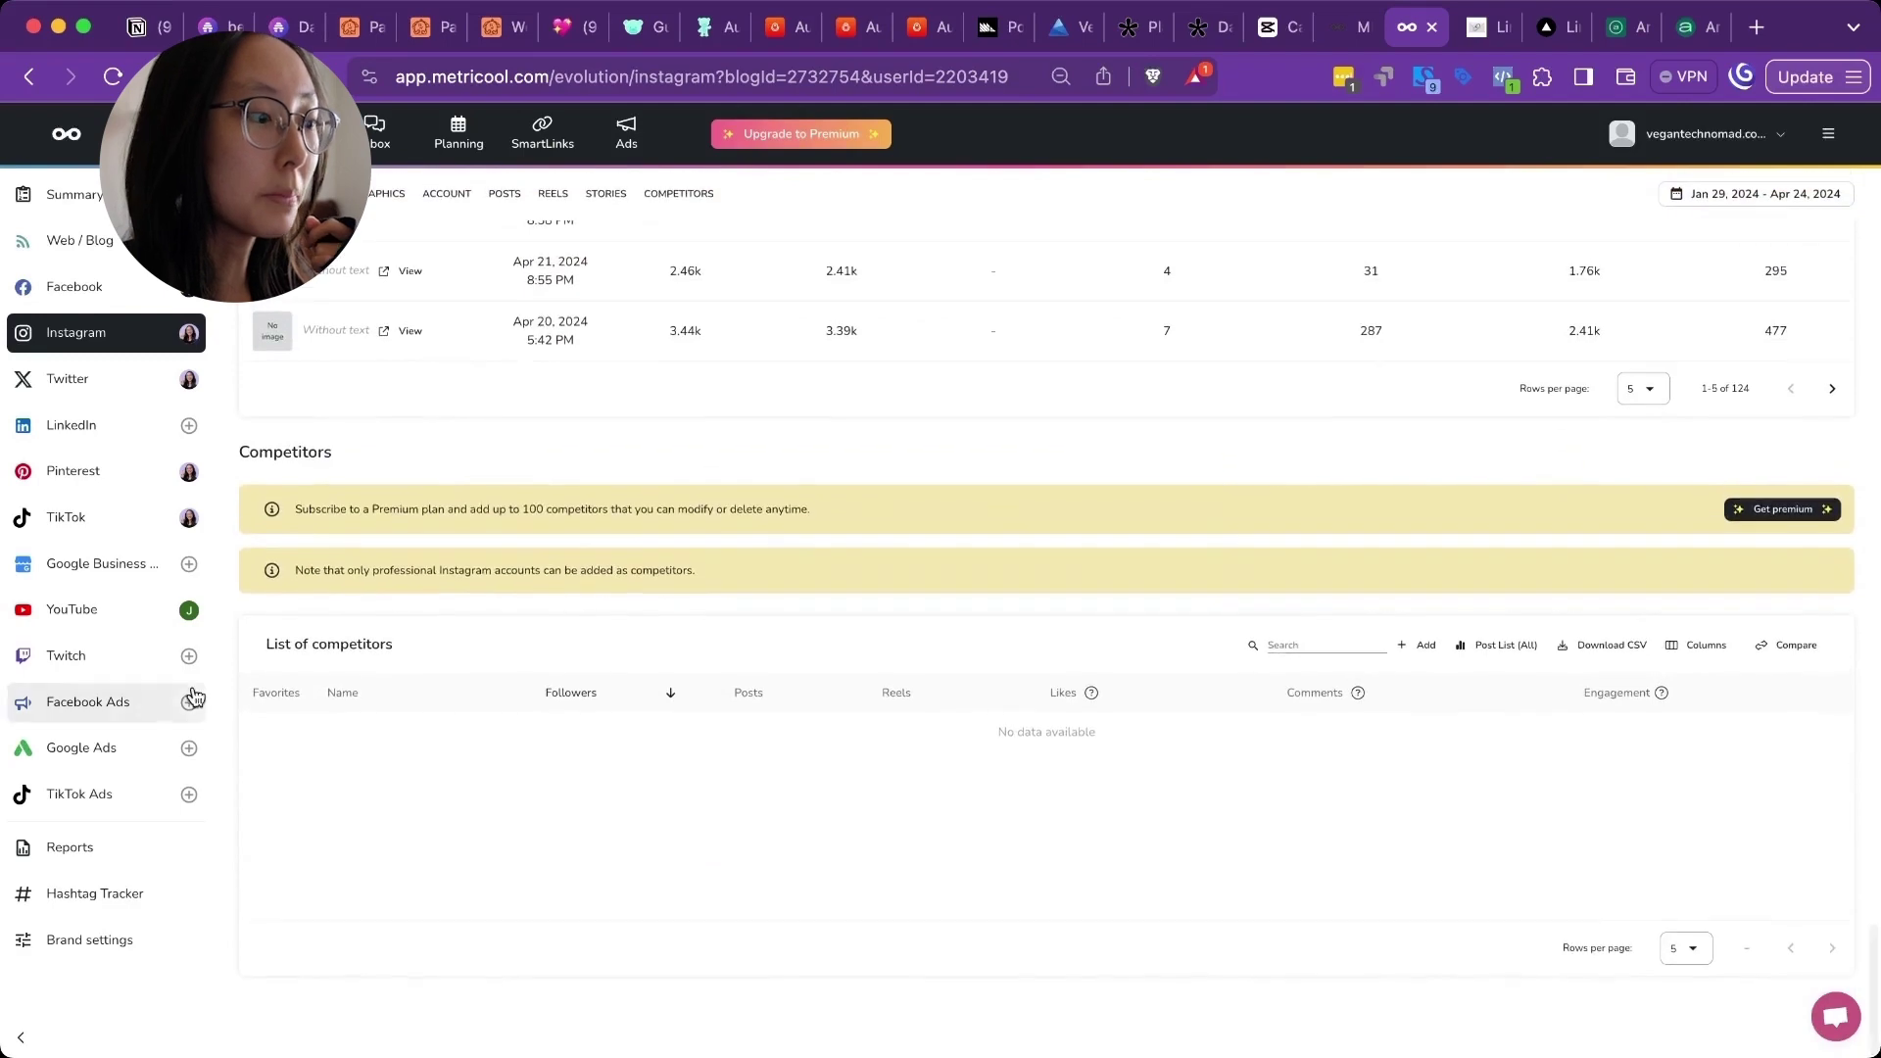
pyautogui.click(1423, 645)
pyautogui.click(1152, 430)
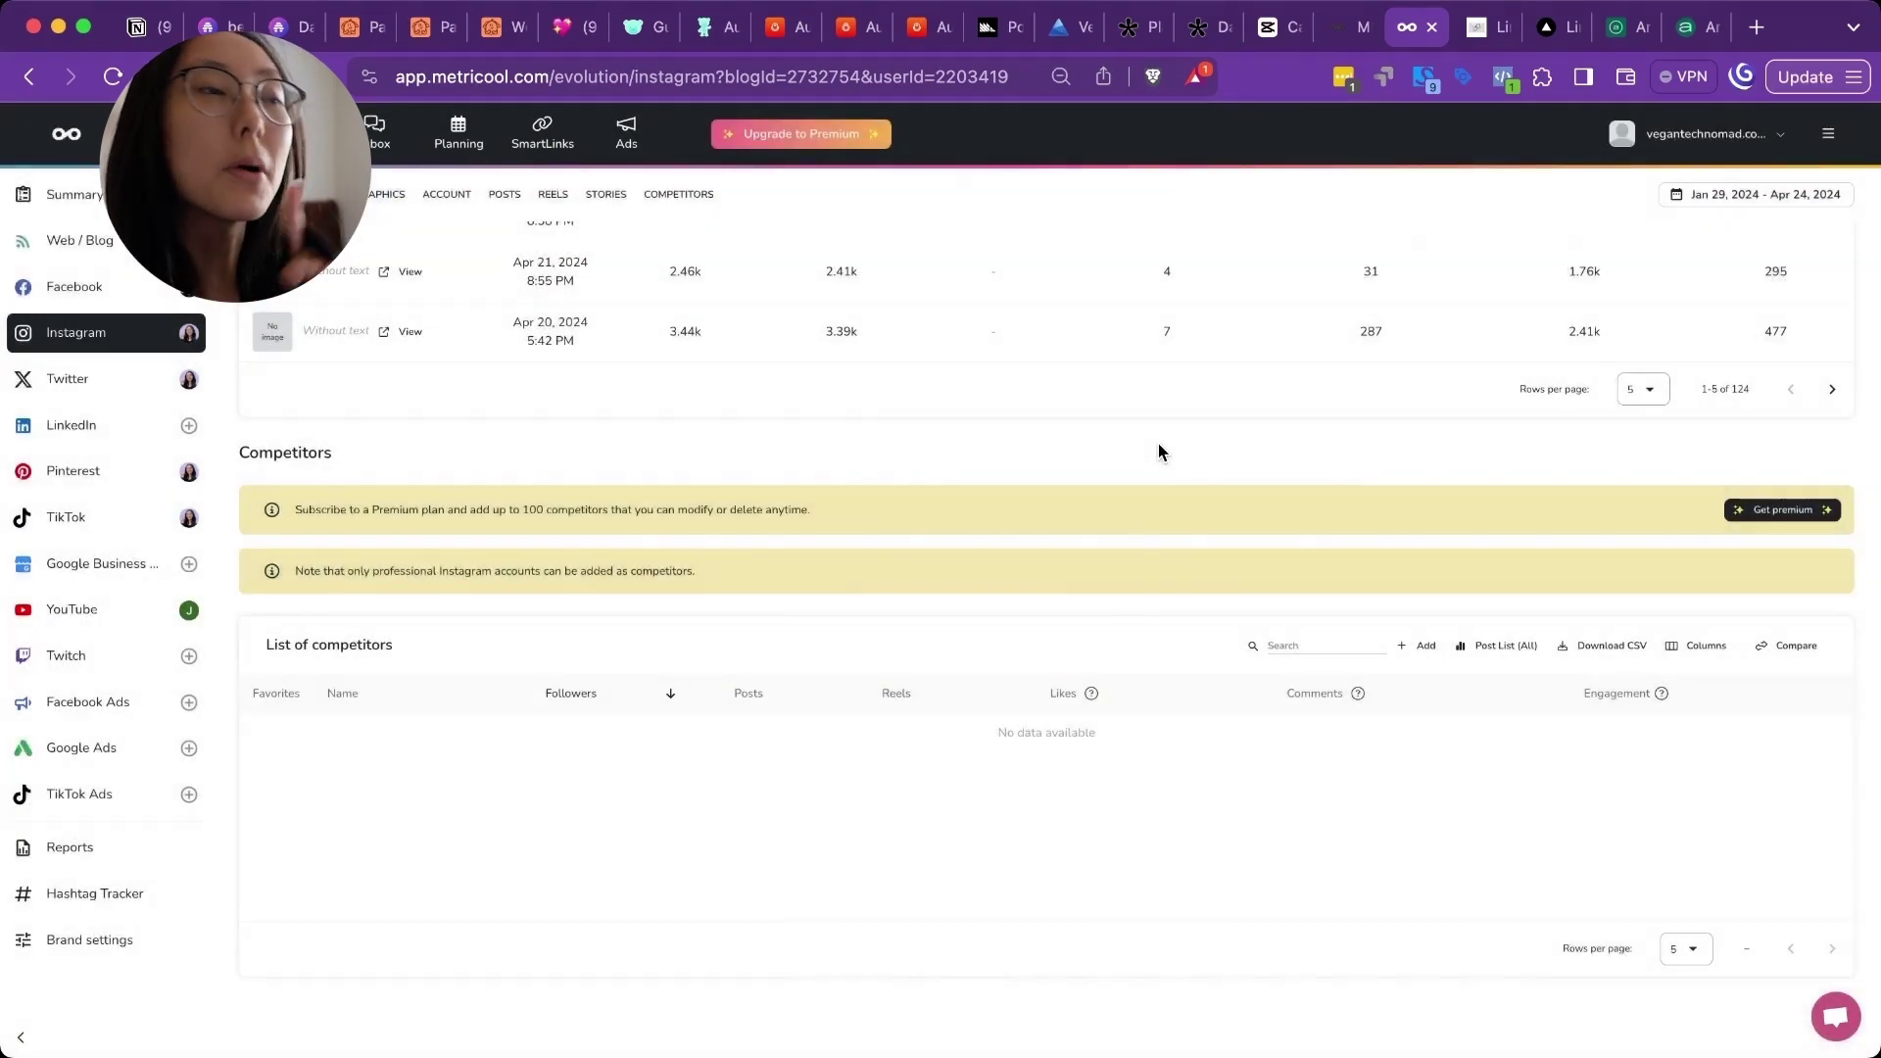
pyautogui.scroll(5, 955, 553)
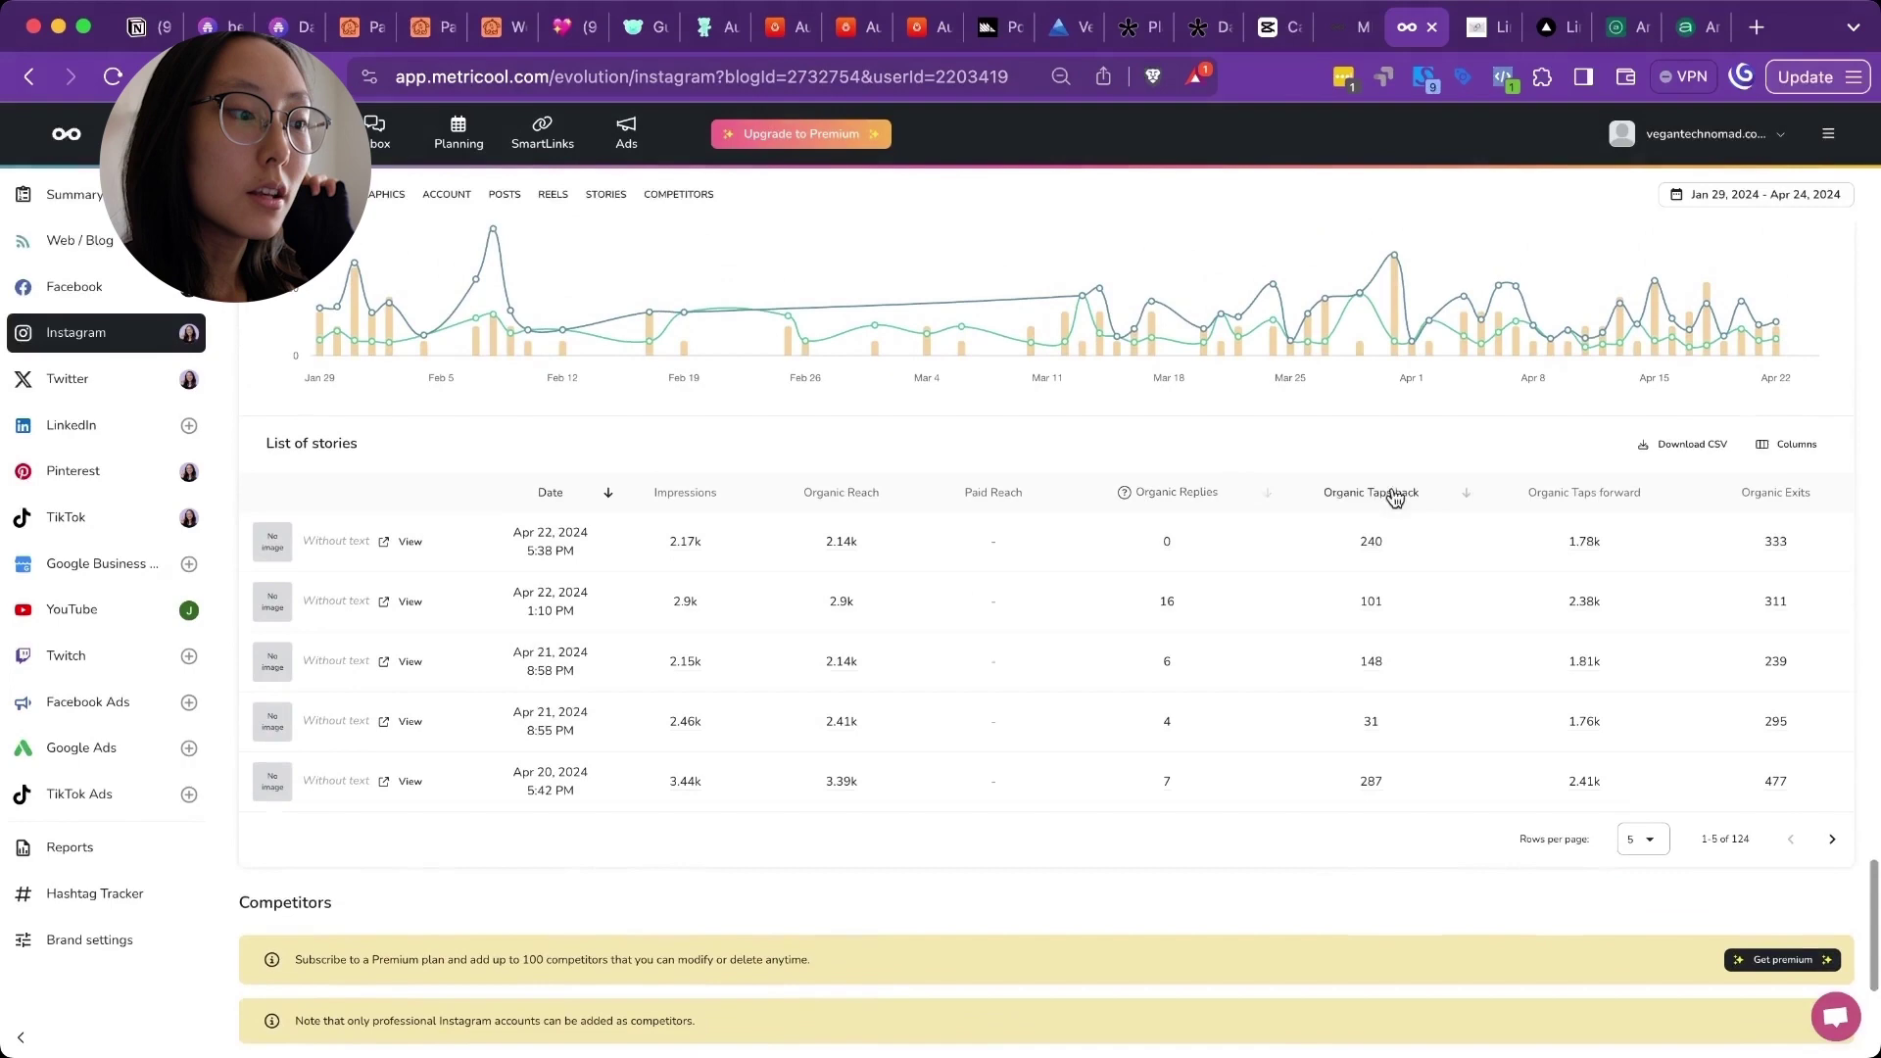
pyautogui.scroll(6, 1050, 550)
pyautogui.scroll(2, 1156, 519)
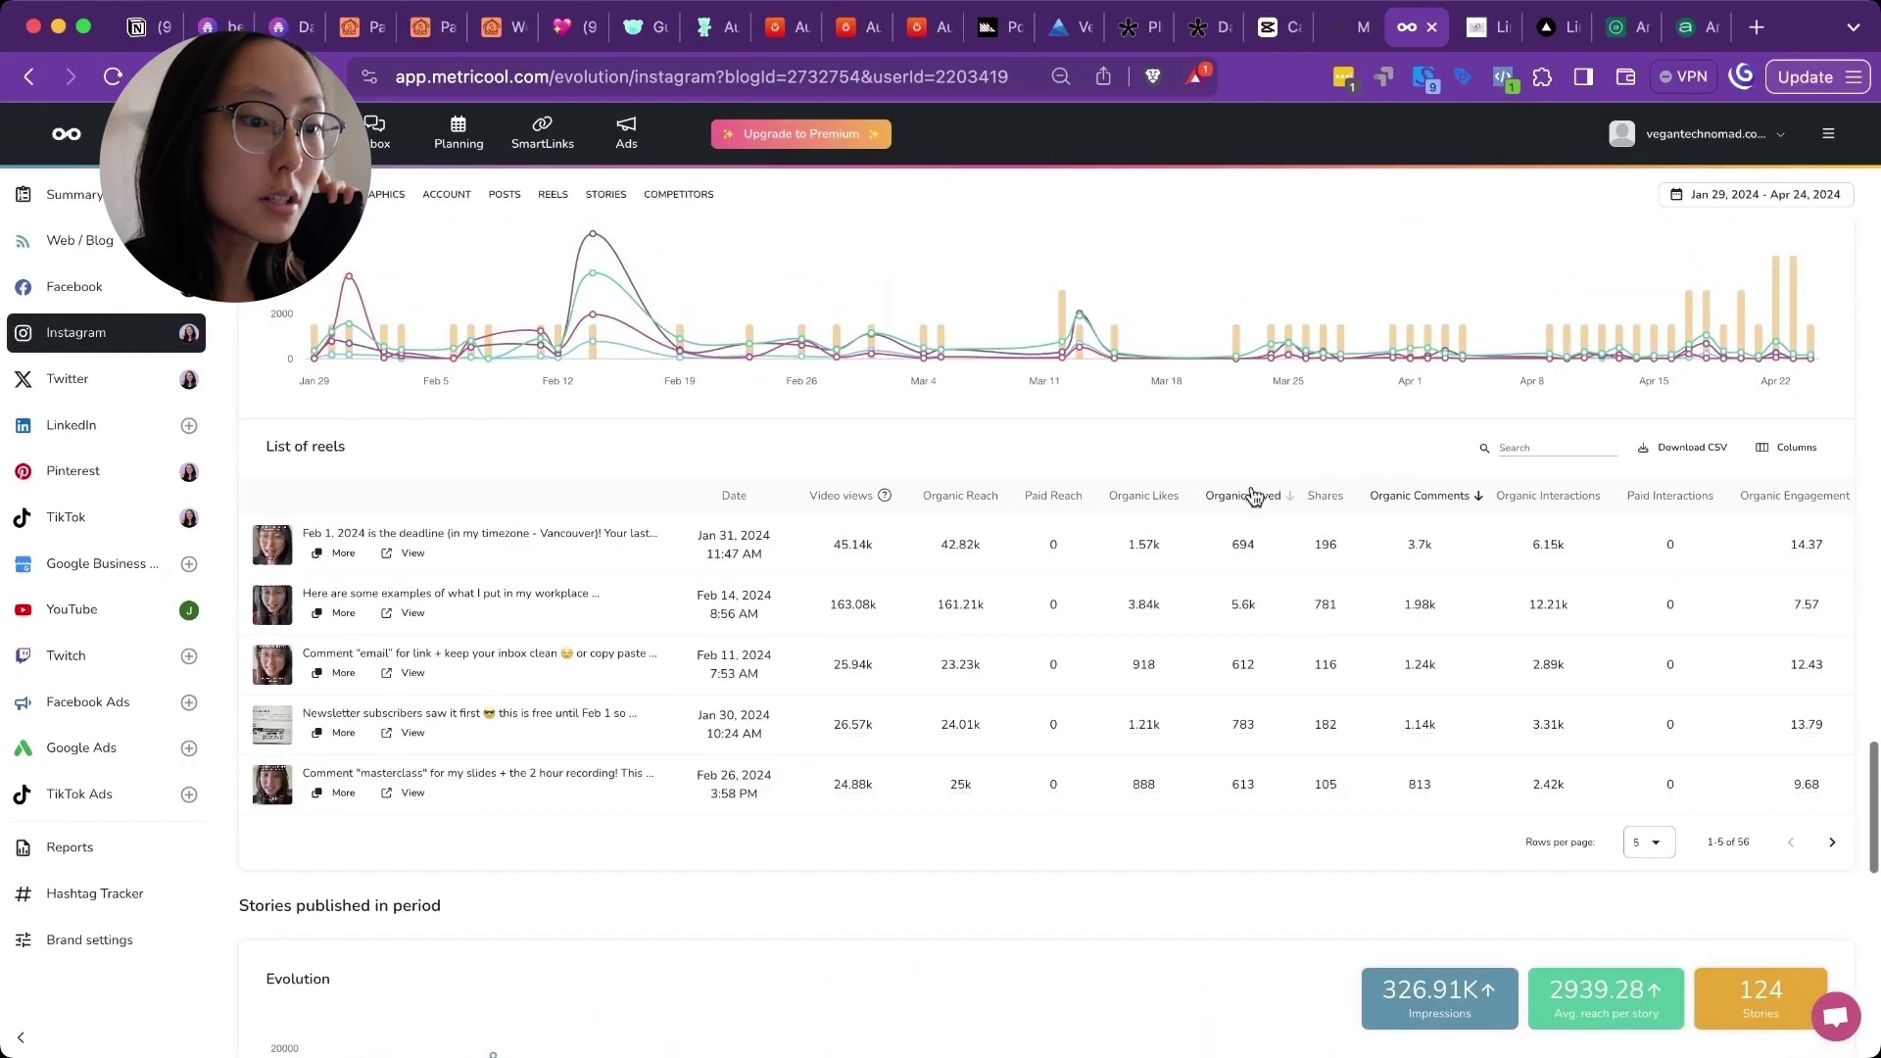
# Open Planning, step back to Apr 21–27 and forward to Apr 28 – May 4, then cancel a Monday 29th post
pyautogui.click(450, 147)
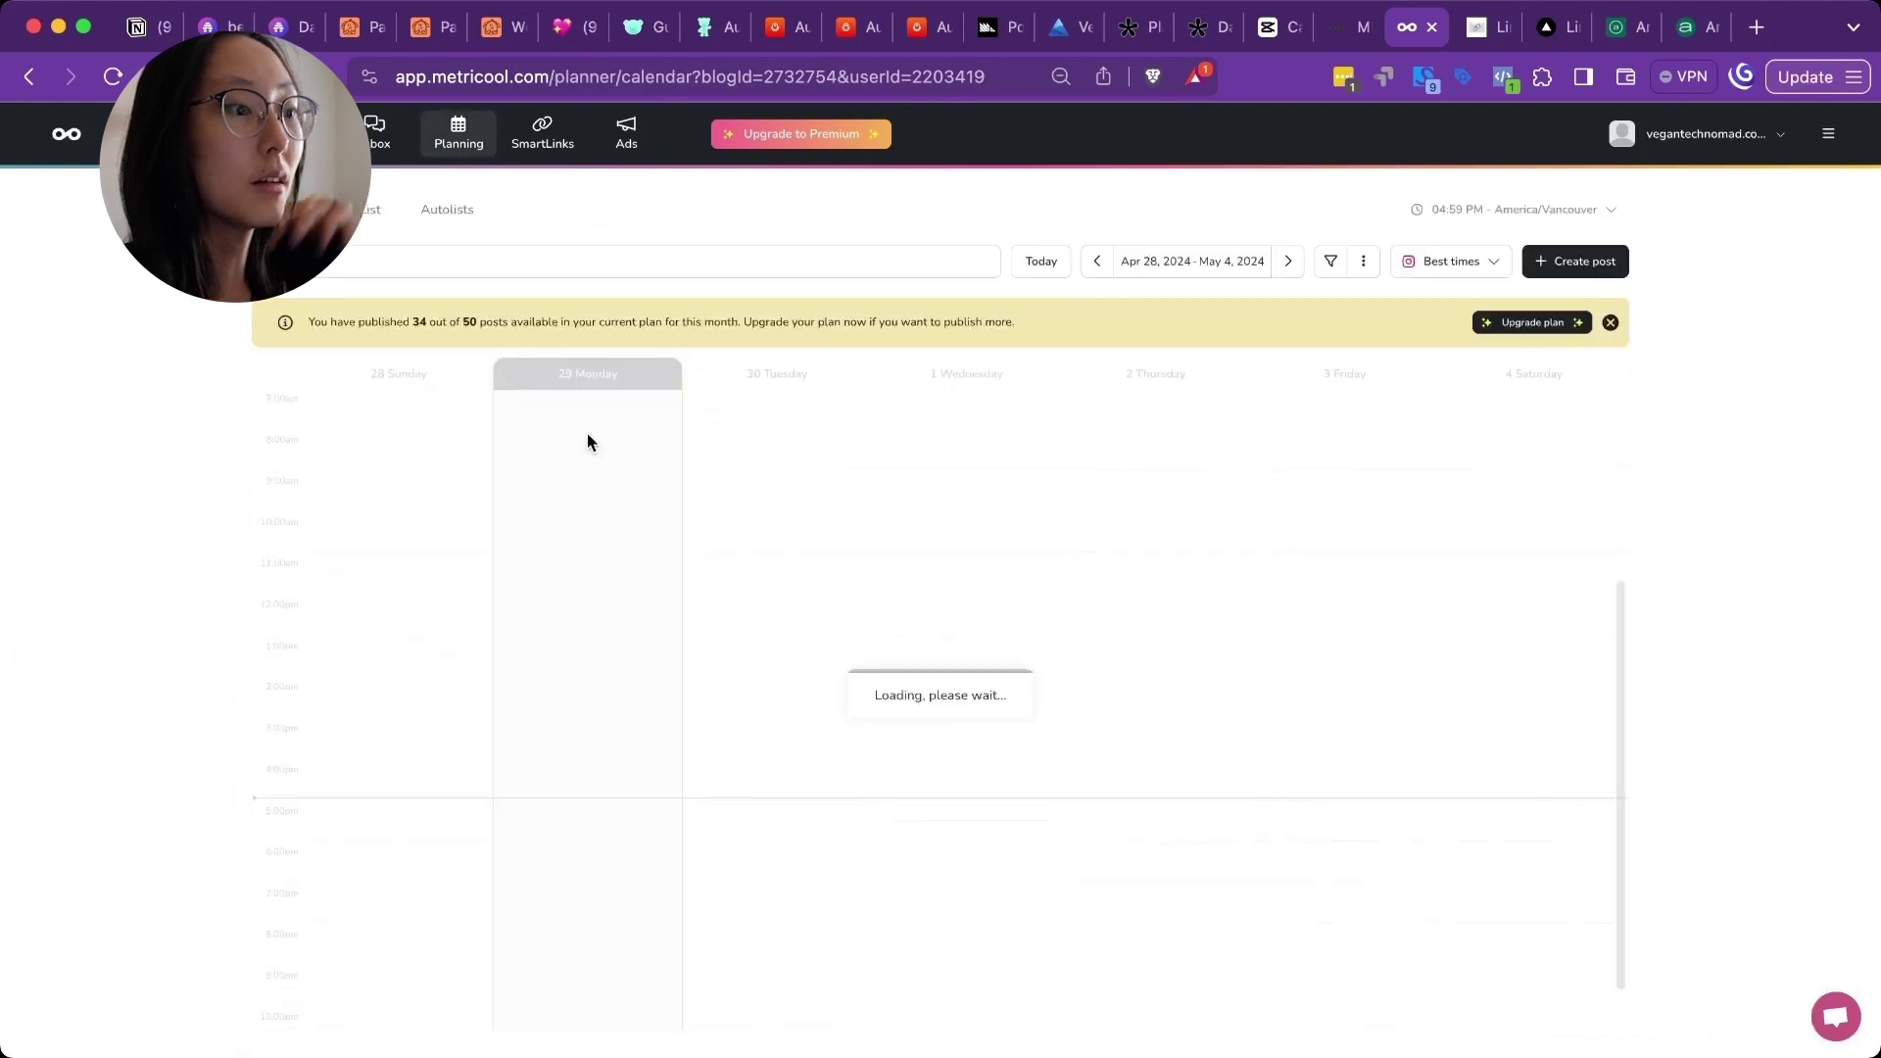
pyautogui.scroll(3, 903, 535)
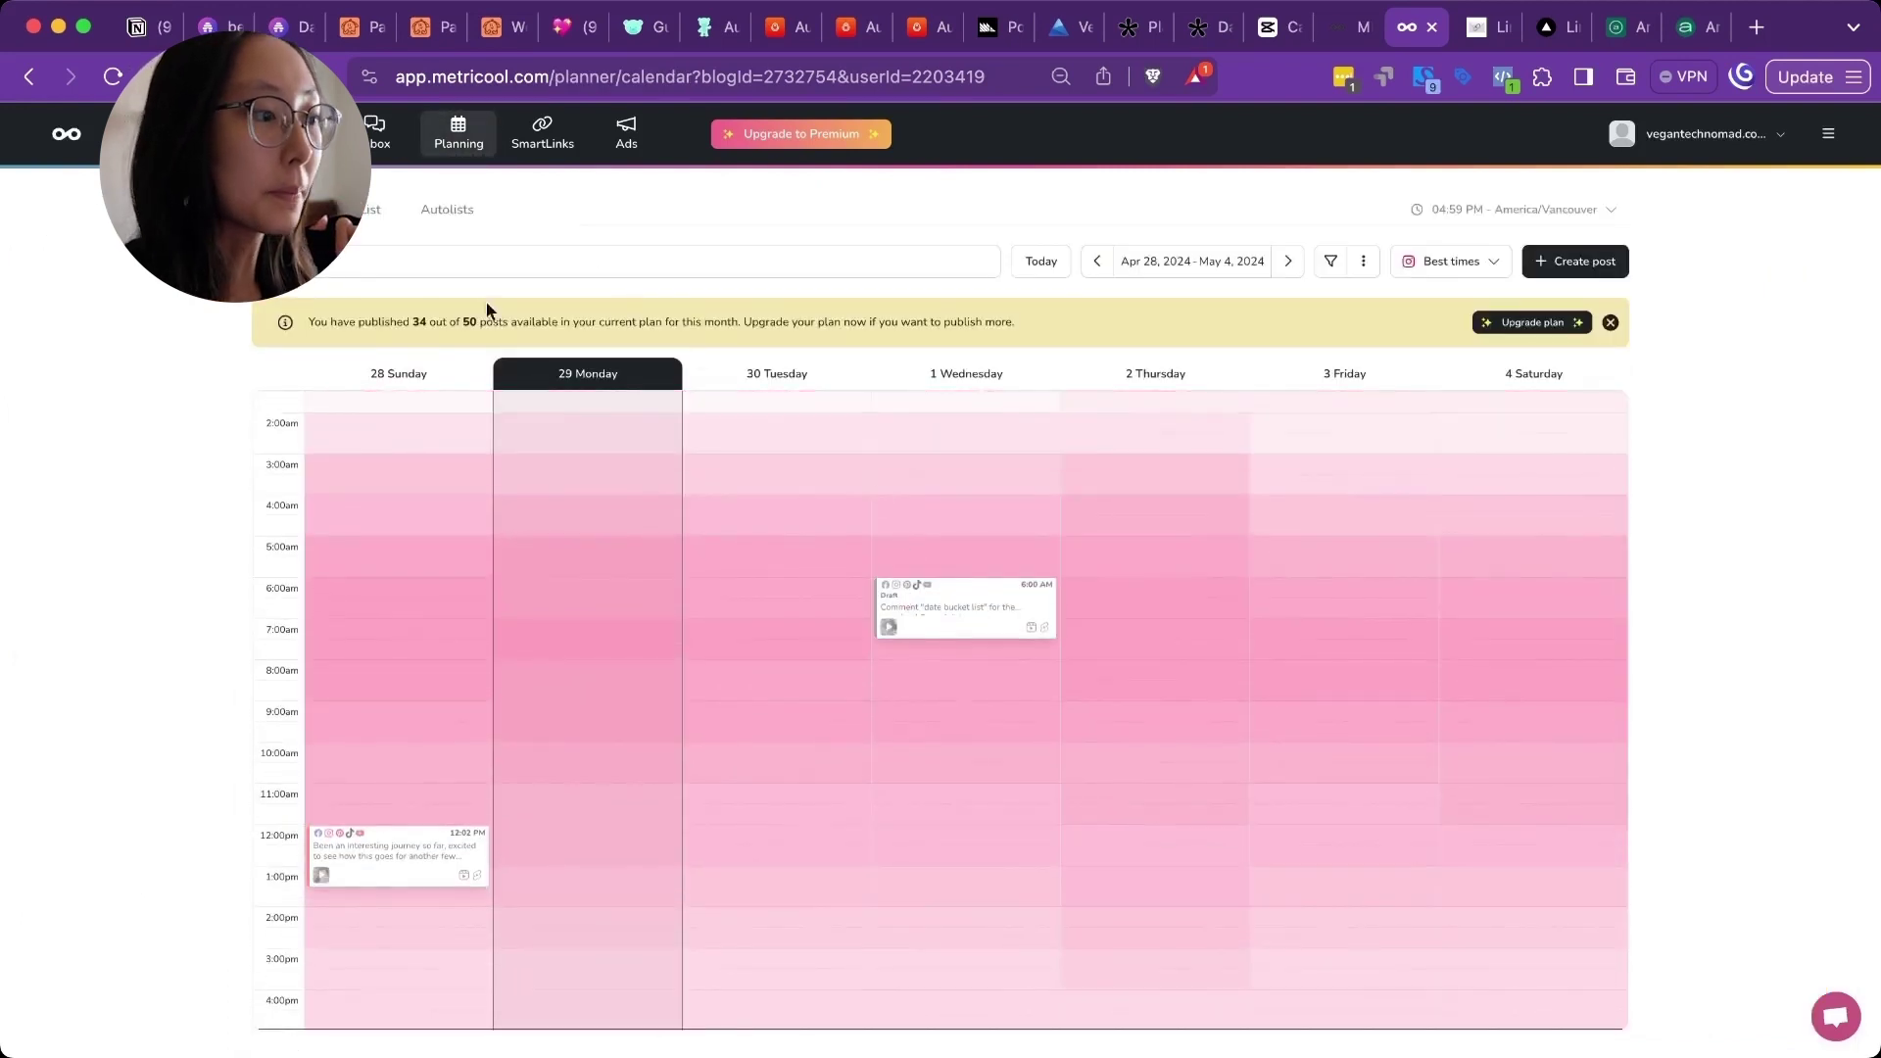
pyautogui.click(1096, 262)
pyautogui.scroll(-2, 1005, 696)
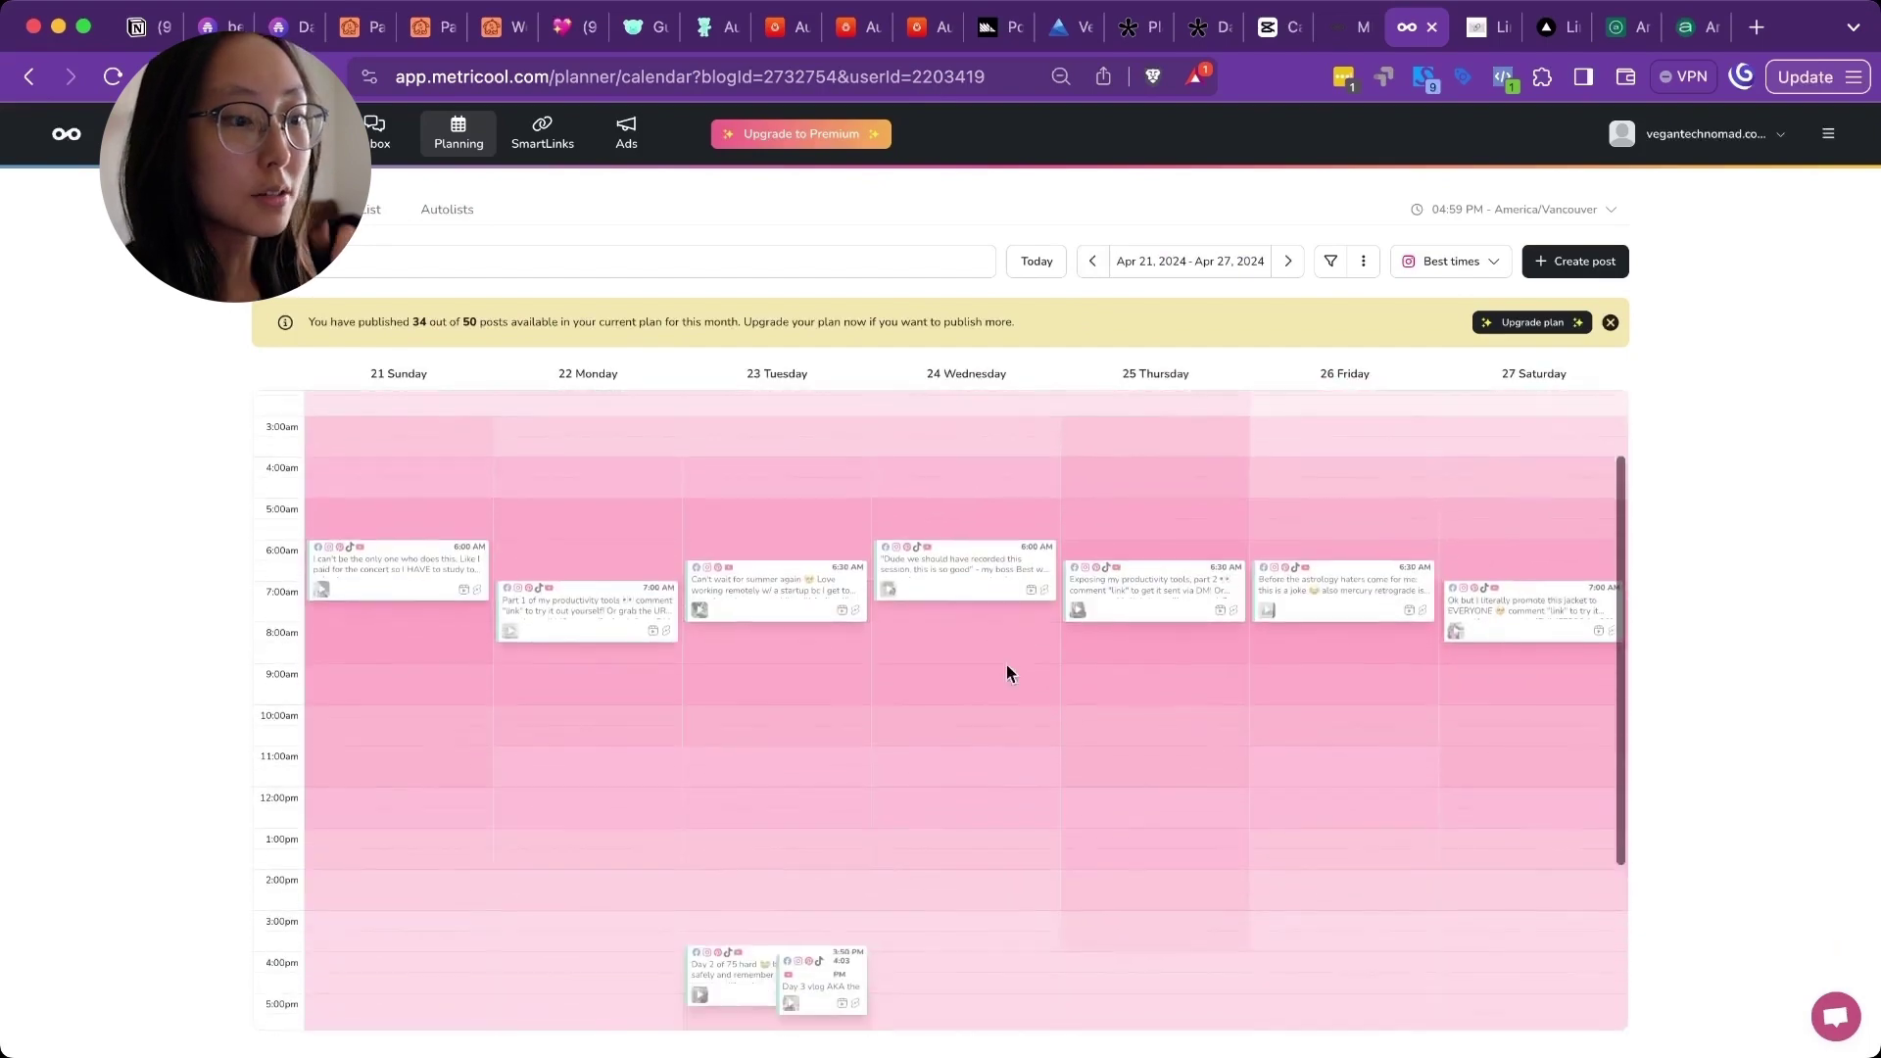
pyautogui.click(1289, 261)
pyautogui.scroll(3, 634, 546)
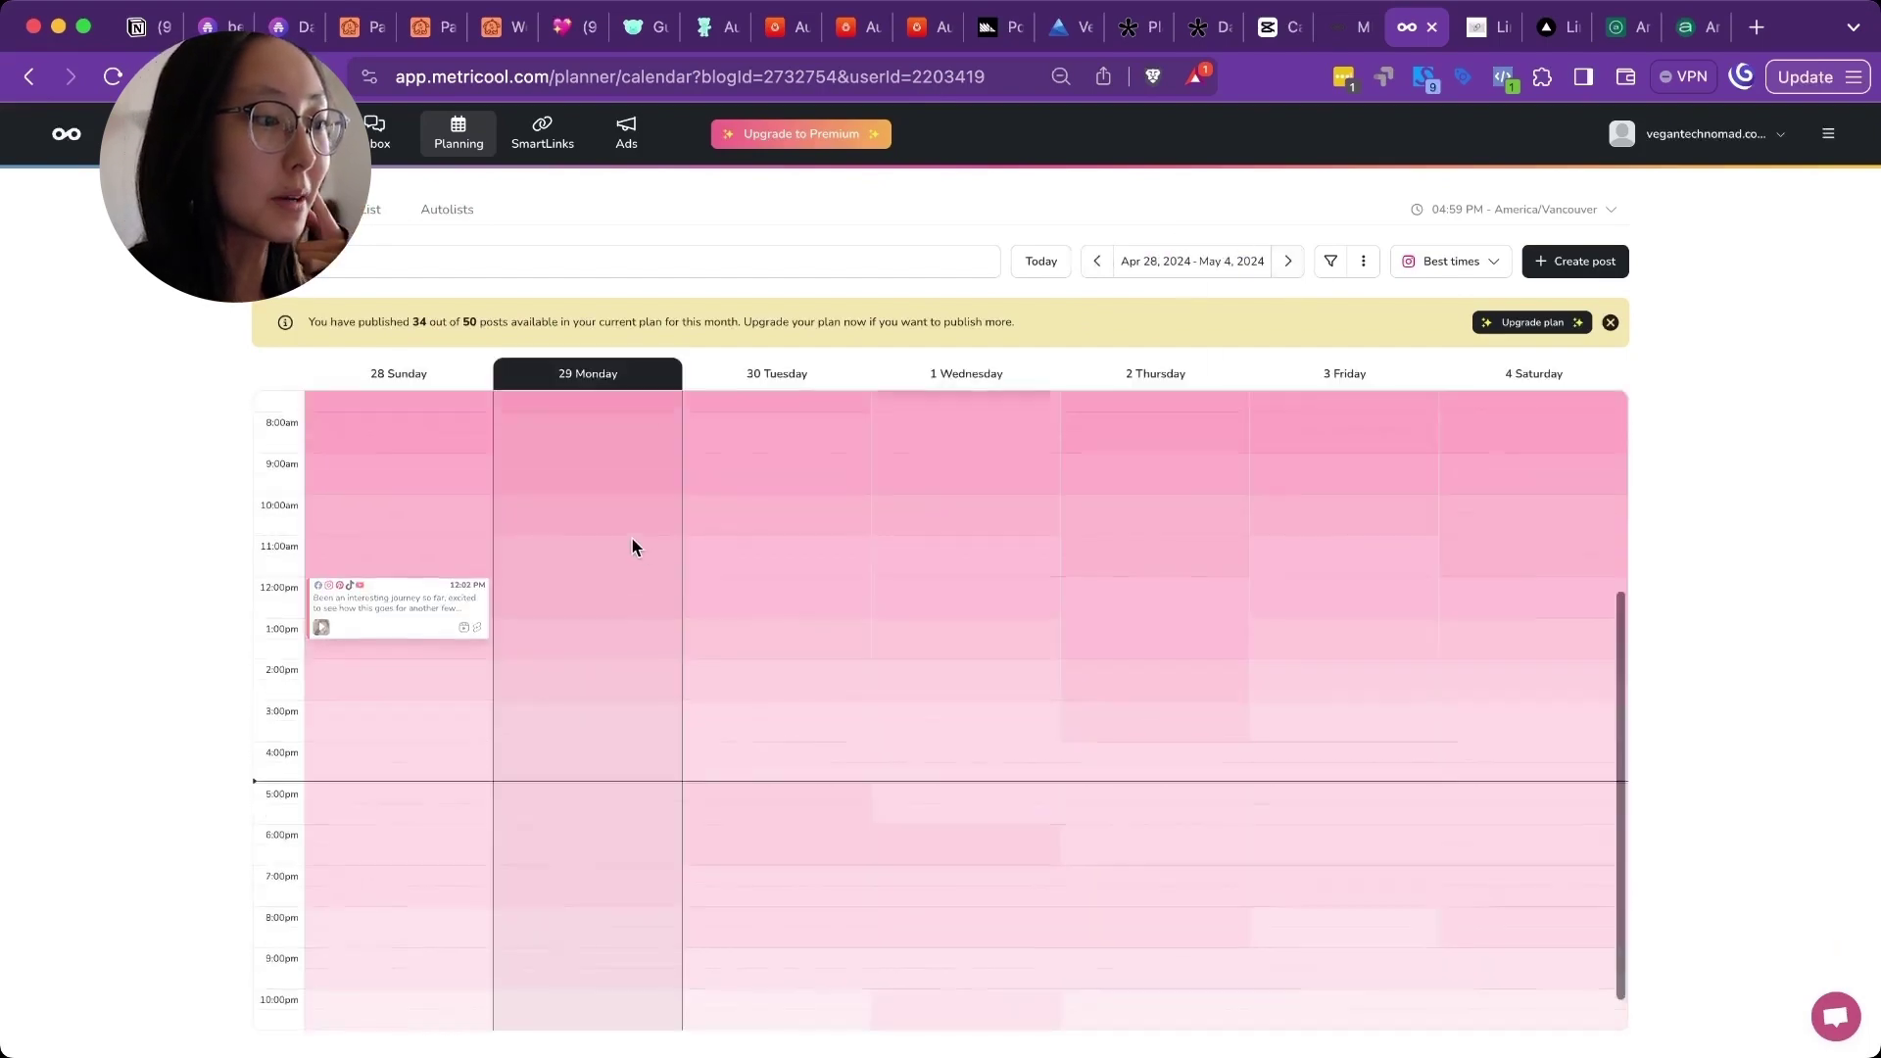
pyautogui.click(601, 559)
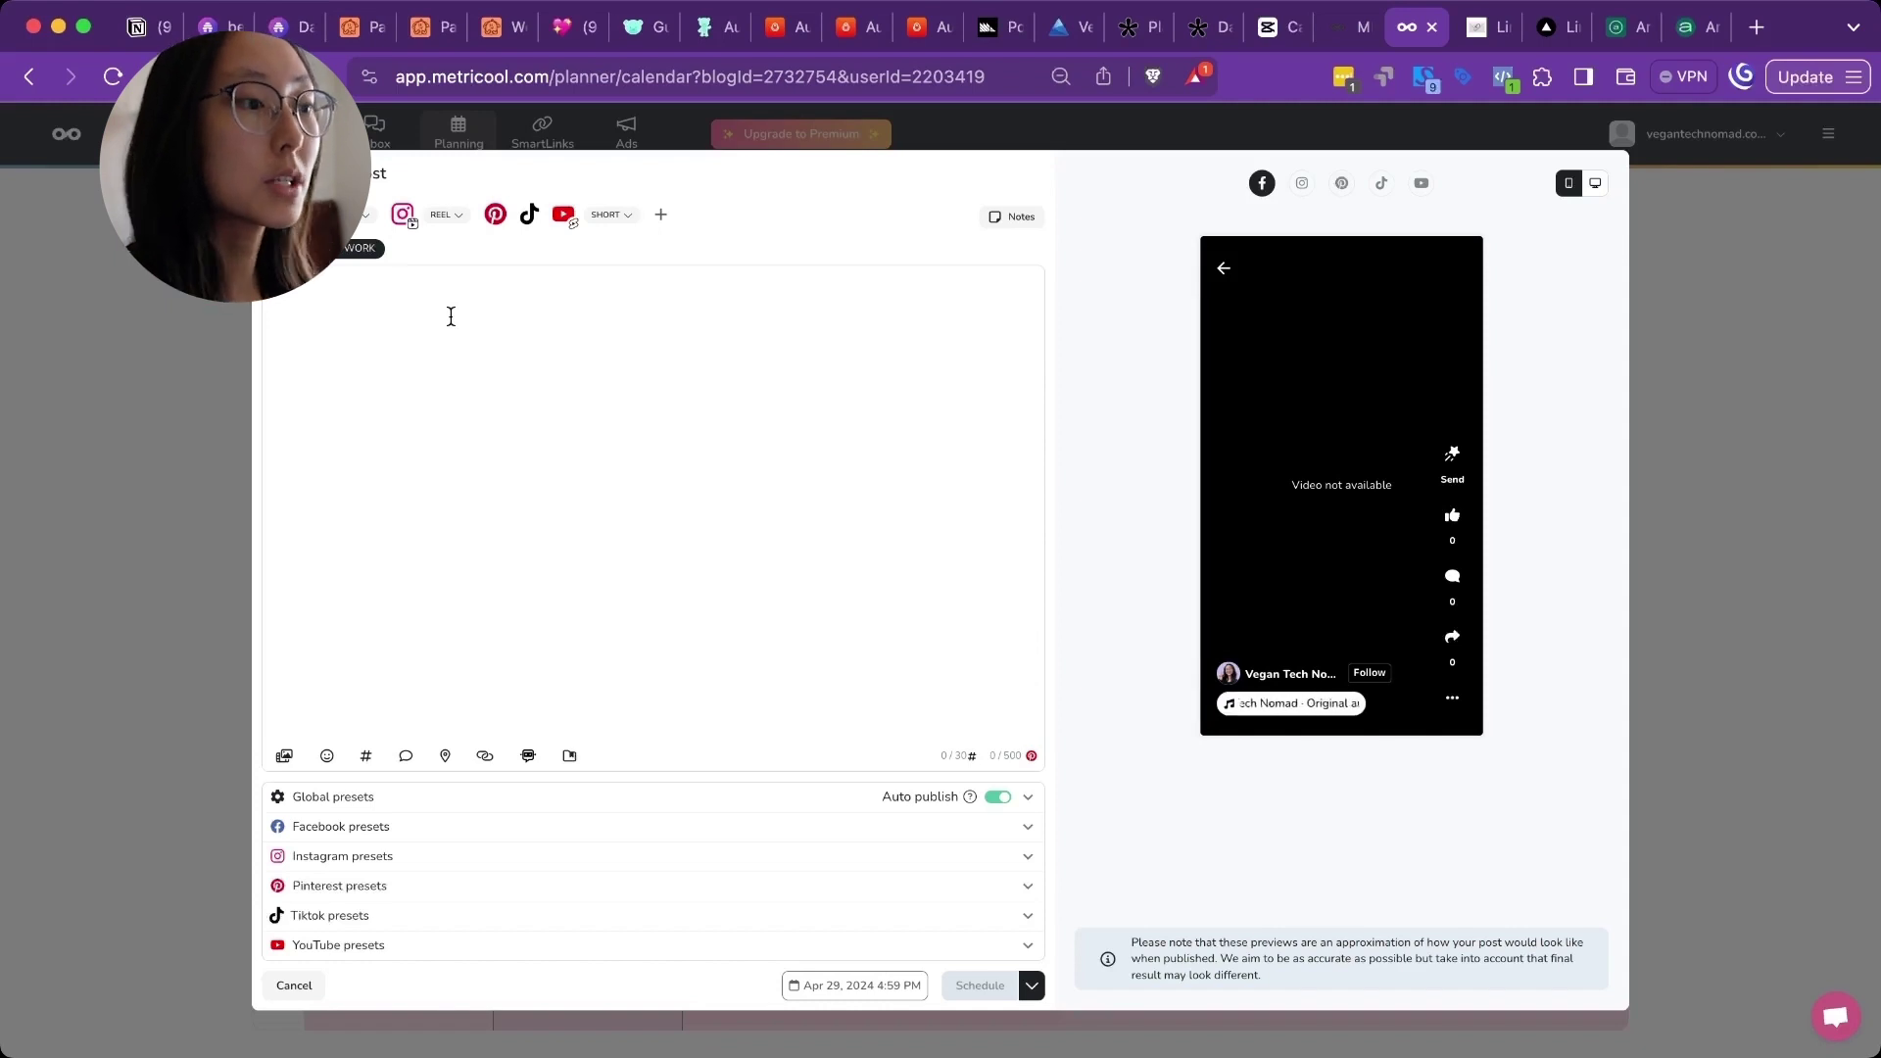
pyautogui.click(292, 986)
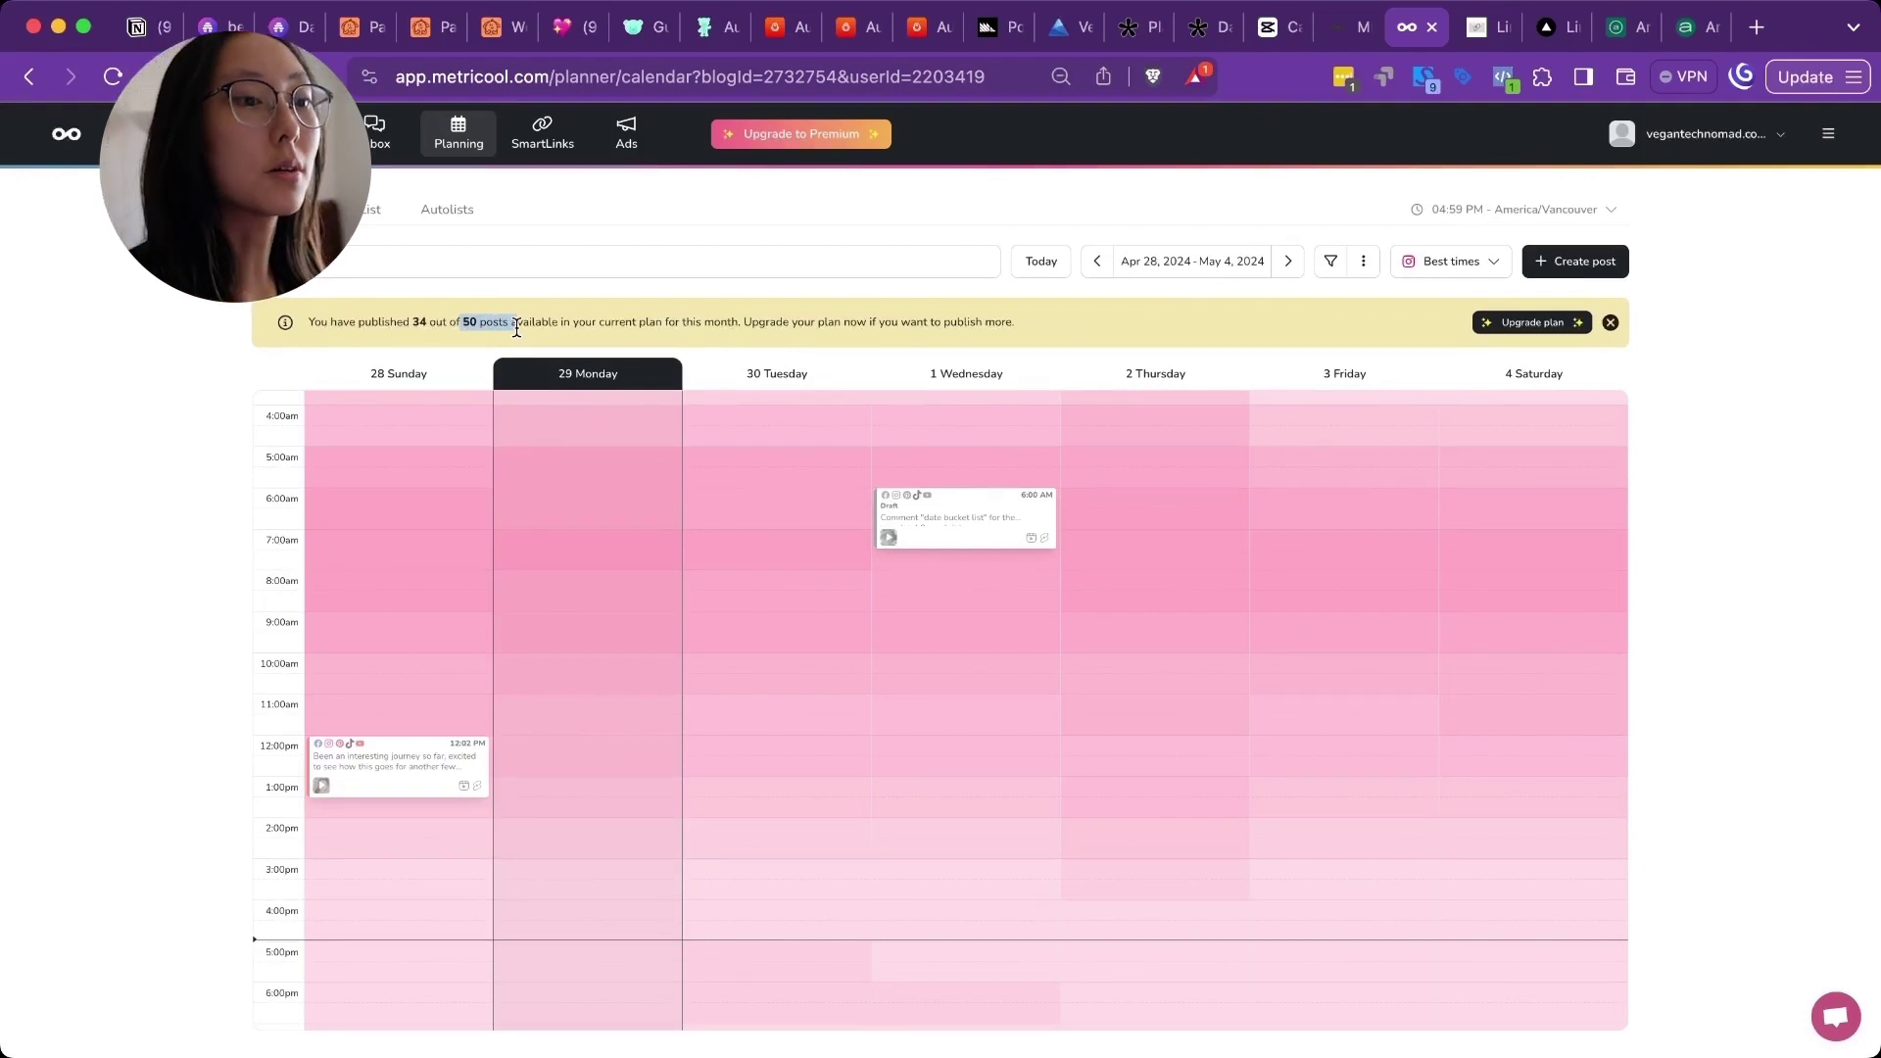
pyautogui.click(1473, 30)
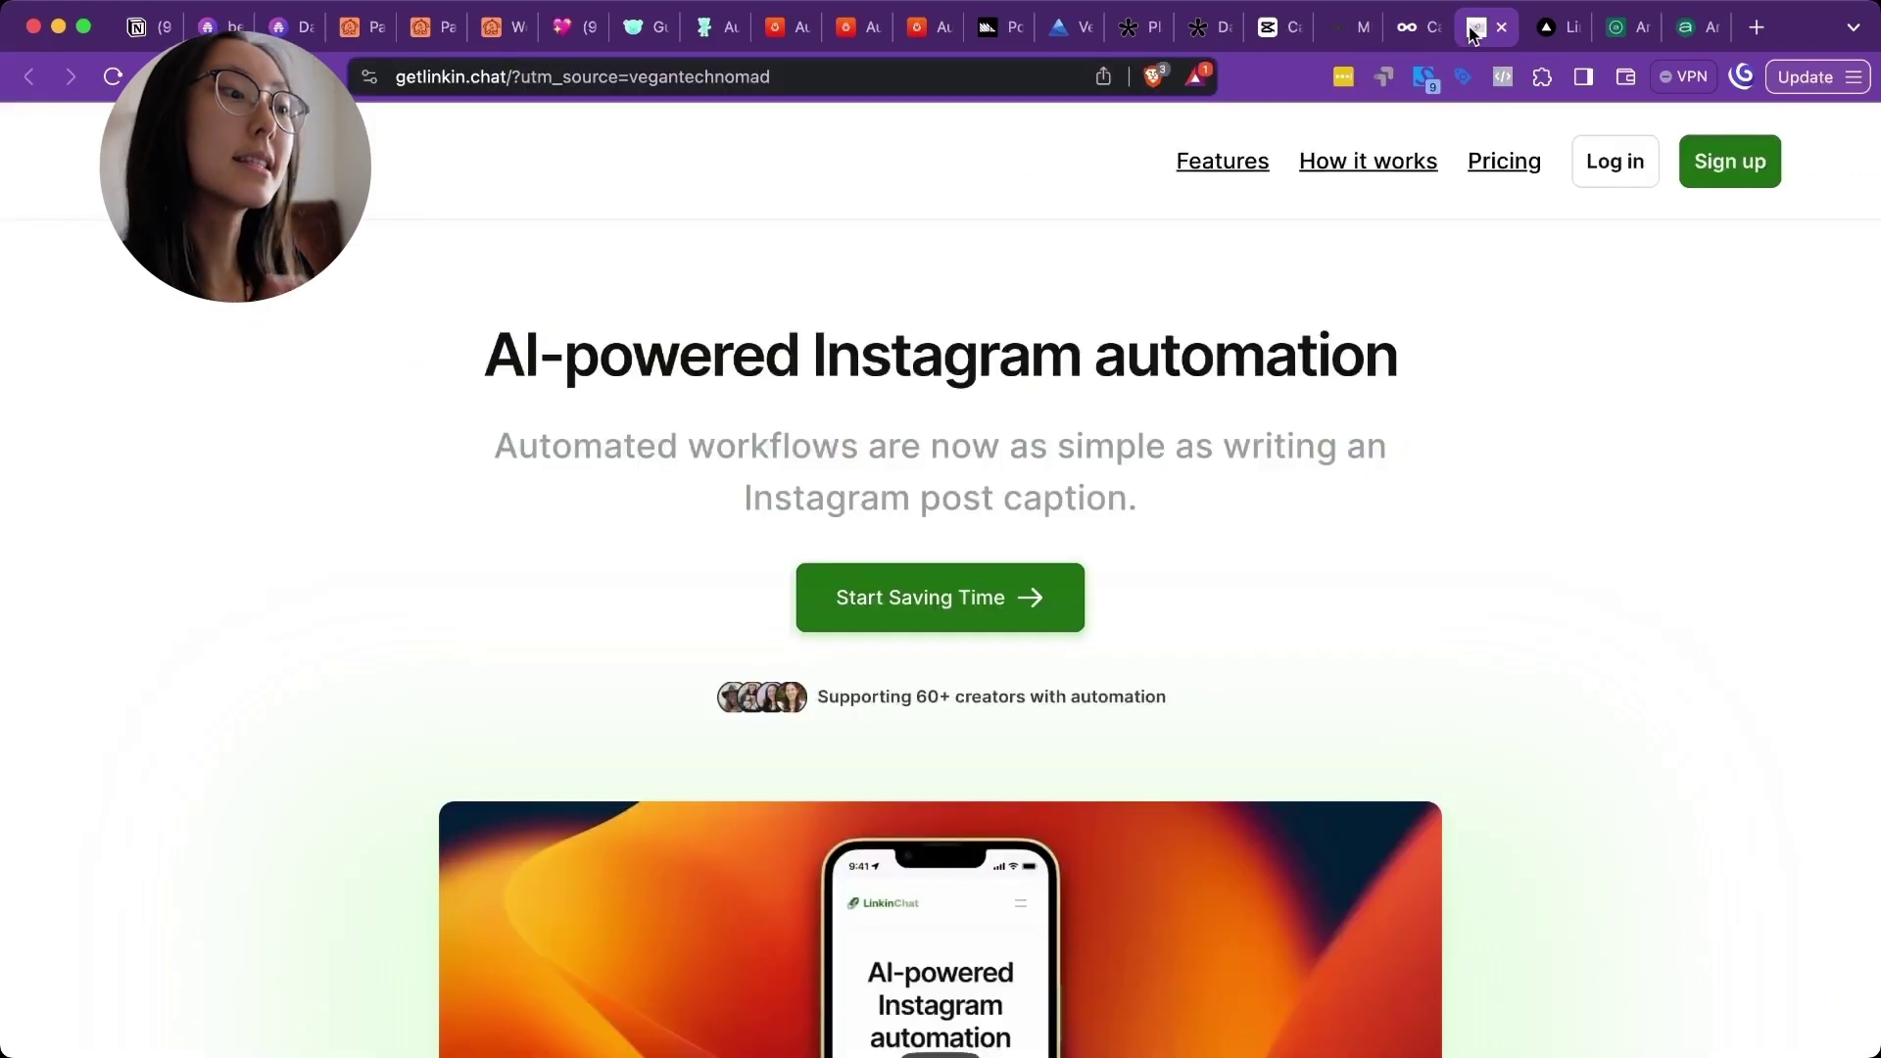
pyautogui.scroll(-6, 999, 571)
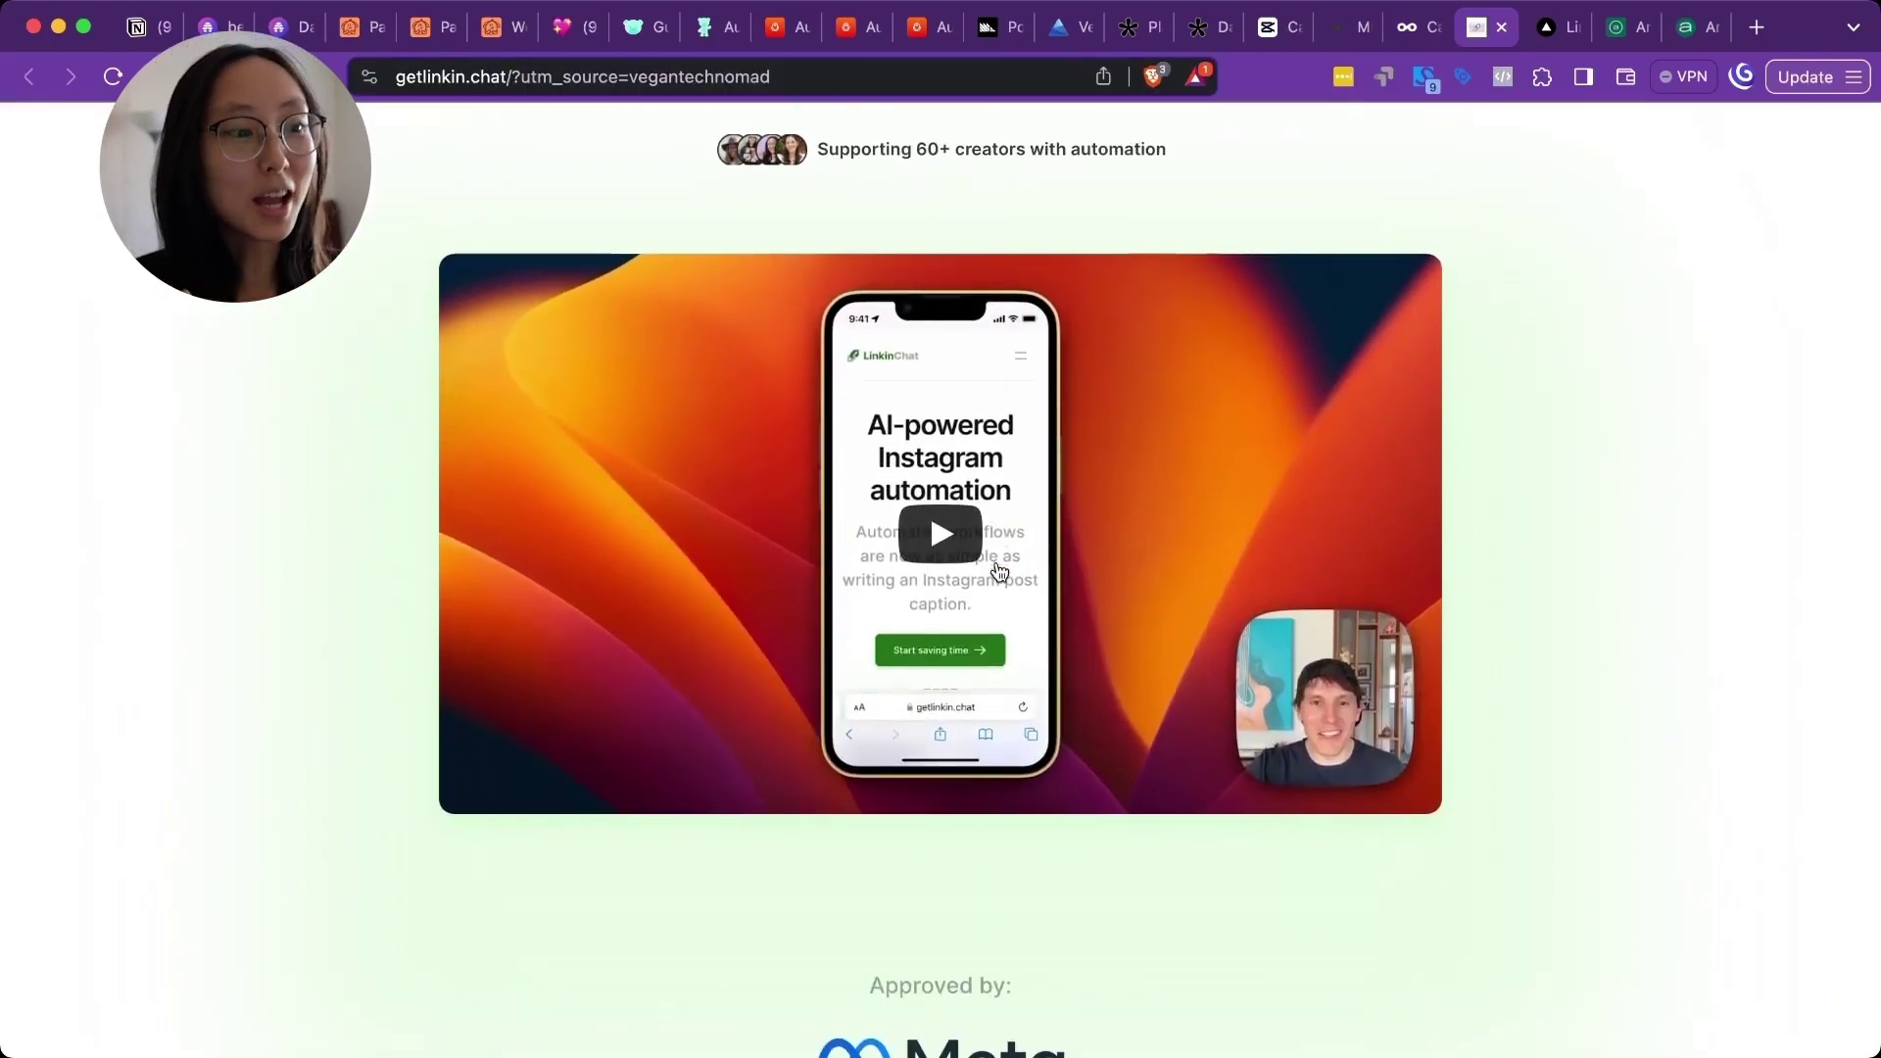
pyautogui.scroll(-5, 997, 571)
pyautogui.scroll(11, 997, 573)
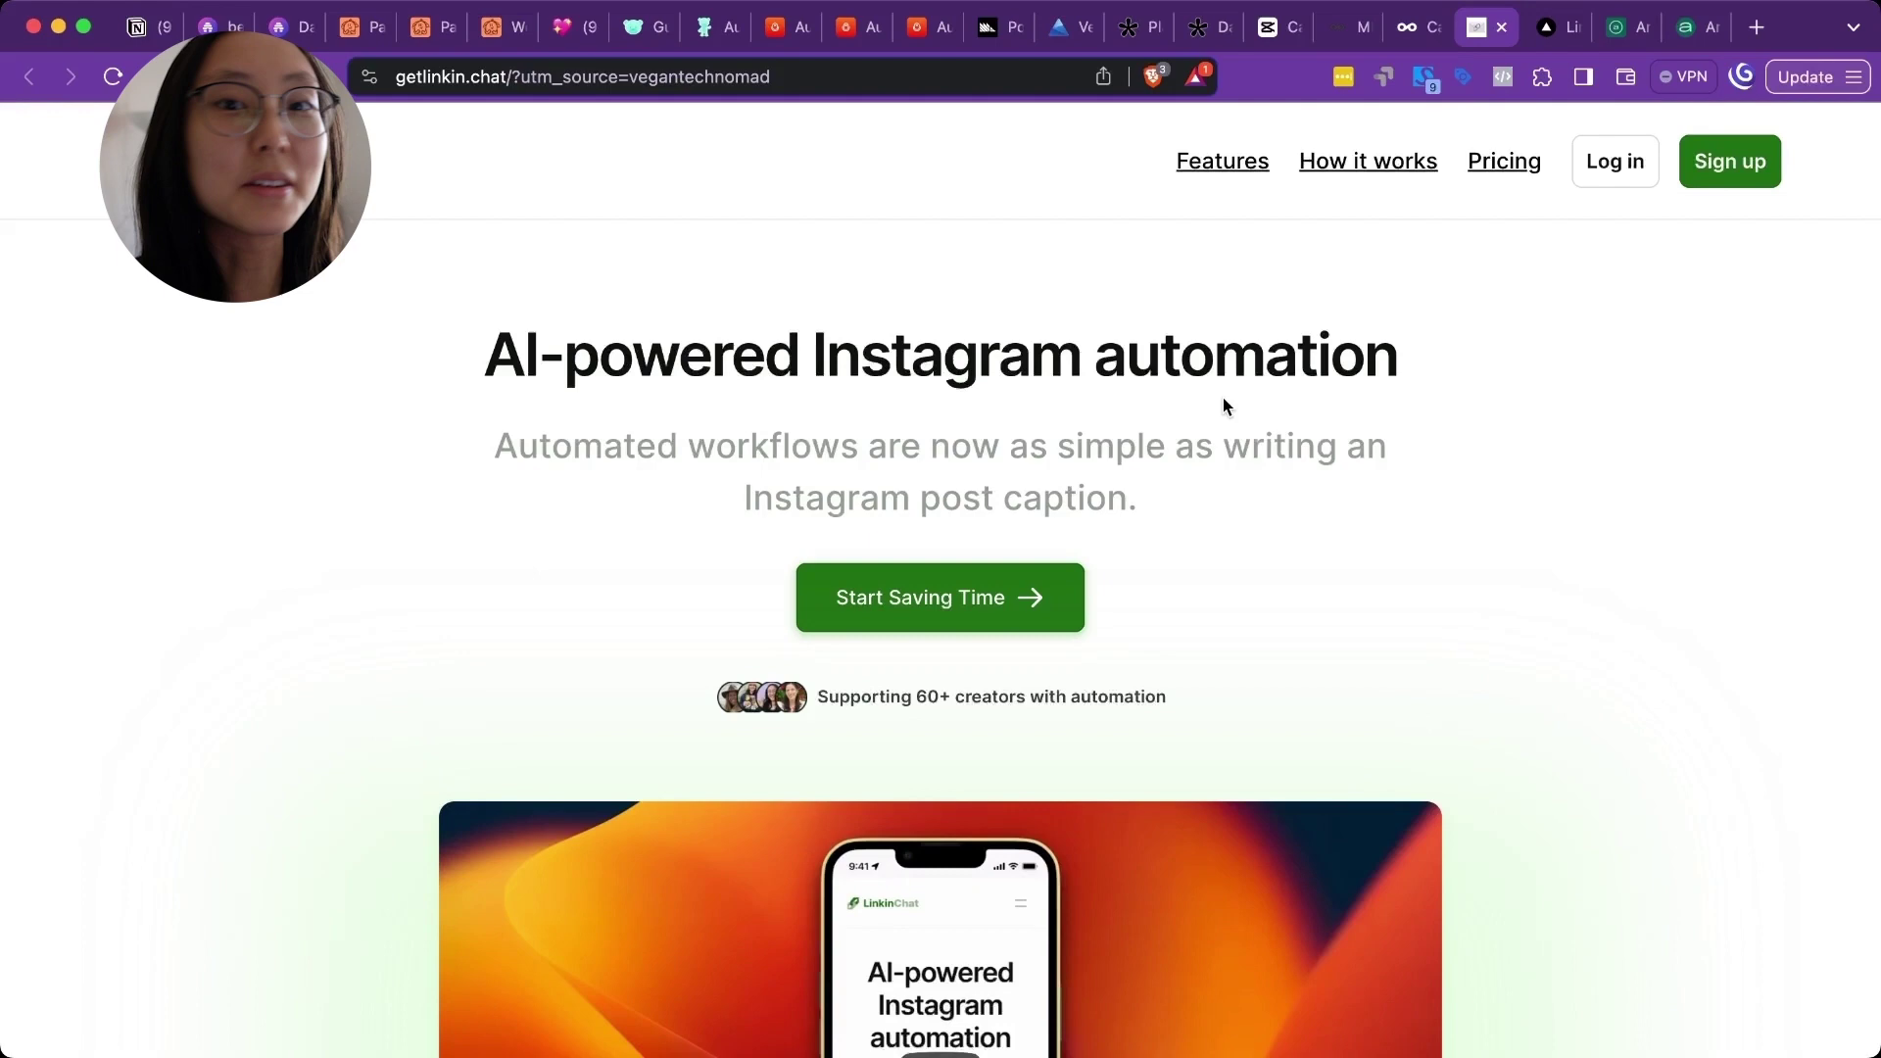
pyautogui.click(1407, 28)
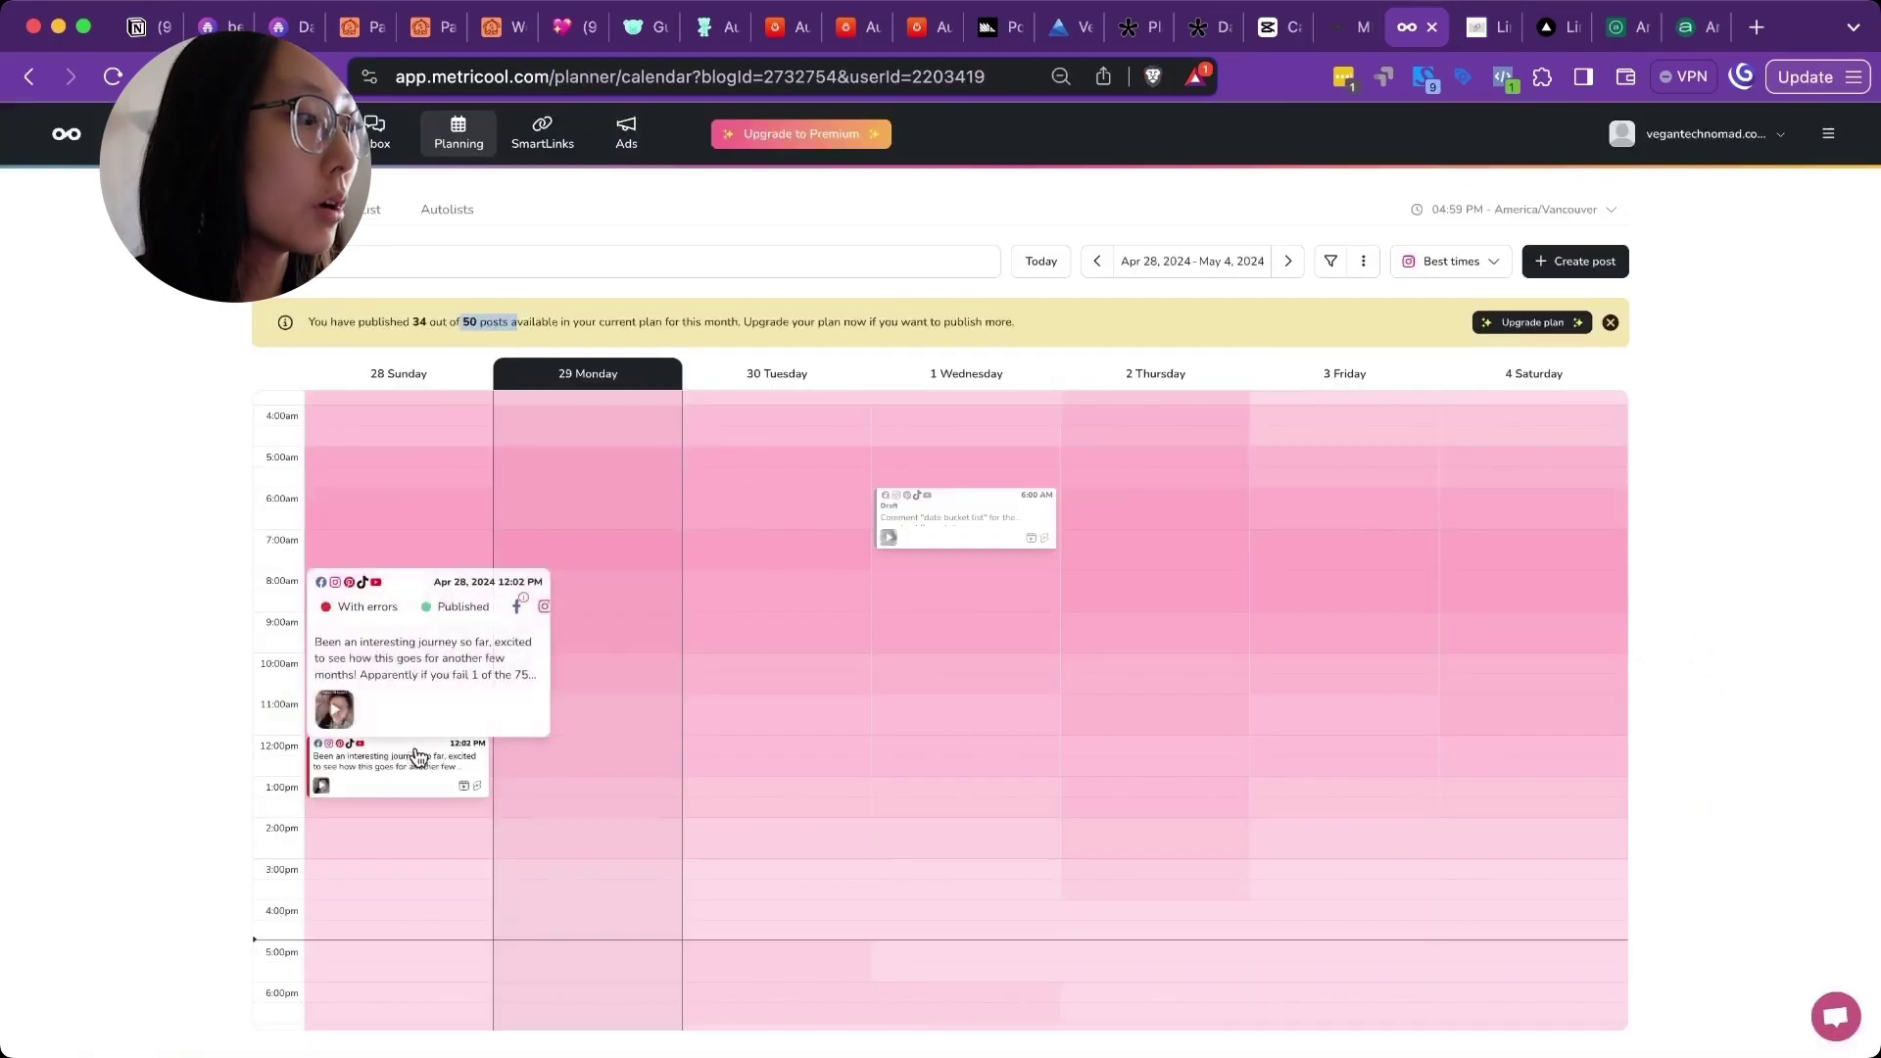
# Open the Wednesday 6:00 AM draft, select then deselect the caption's template link, and close the editor
pyautogui.click(963, 508)
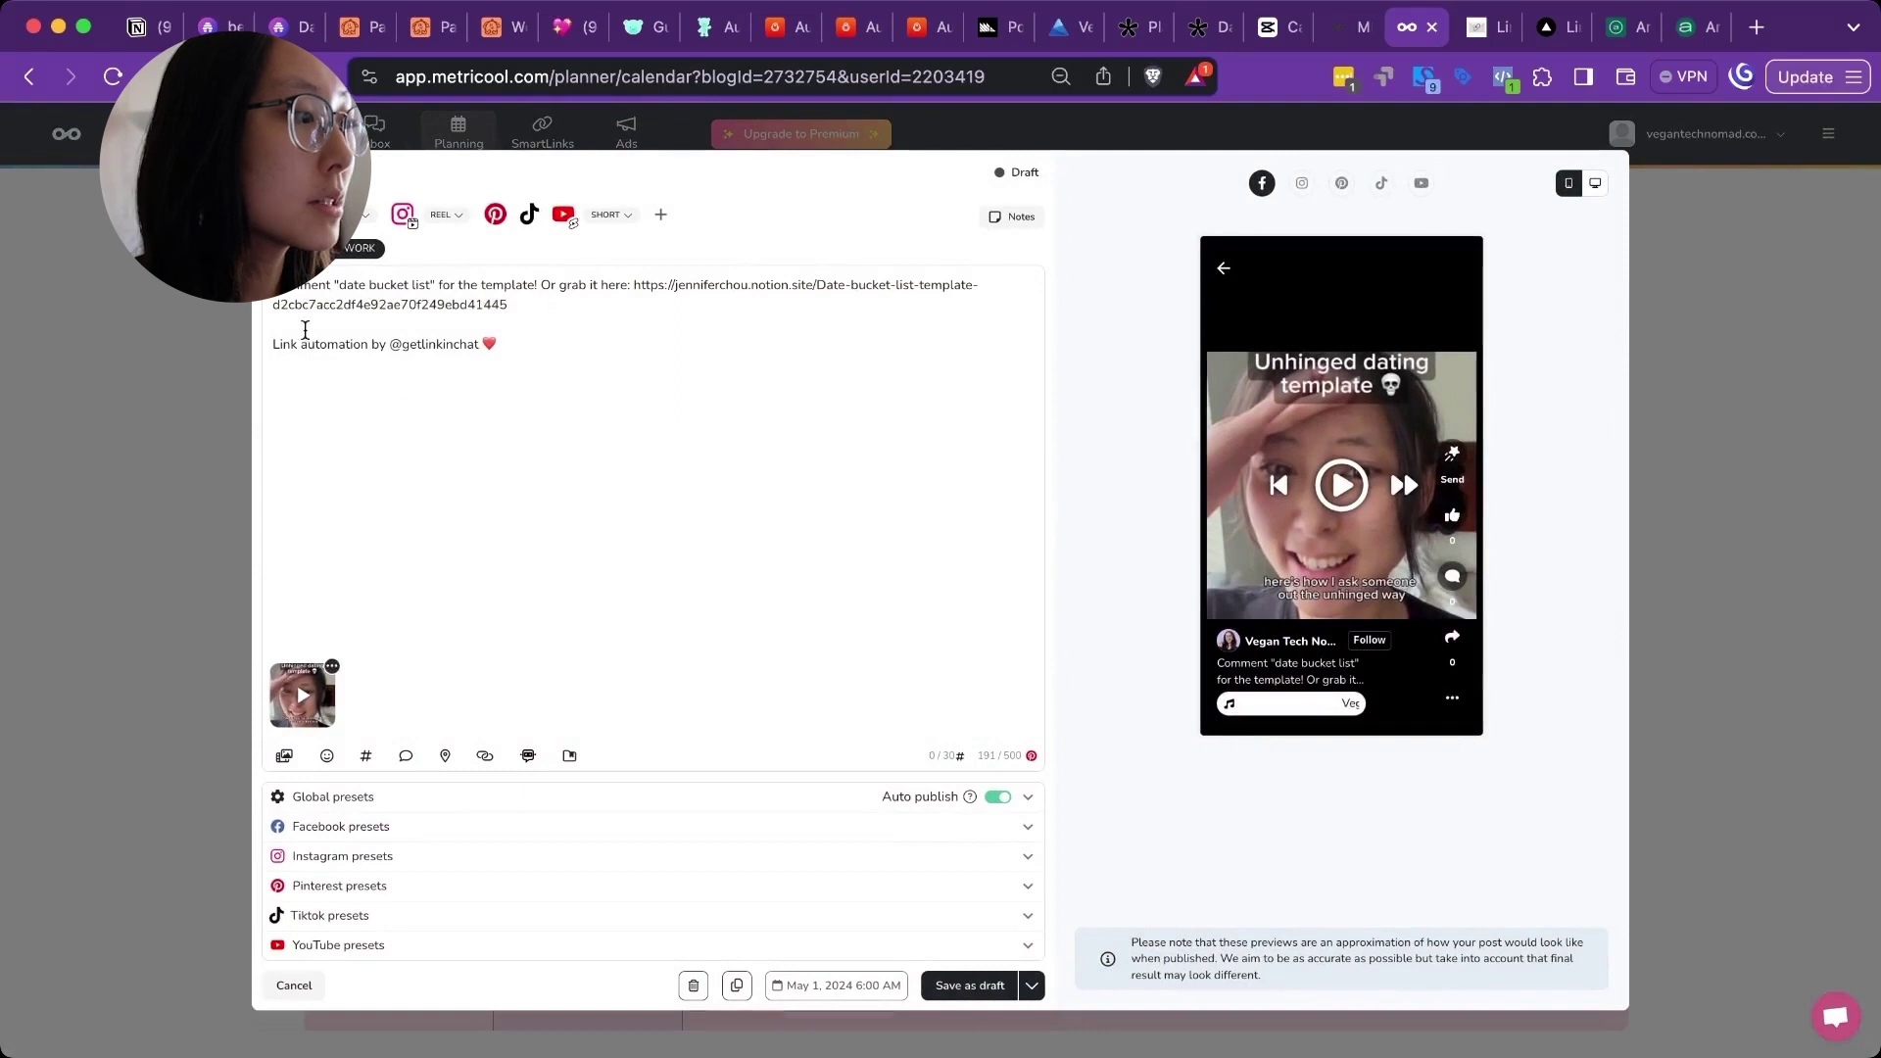
pyautogui.click(614, 310)
pyautogui.moveTo(613, 310)
pyautogui.mouseDown()
pyautogui.moveTo(491, 265)
pyautogui.moveTo(588, 294)
pyautogui.moveTo(632, 285)
pyautogui.mouseUp()
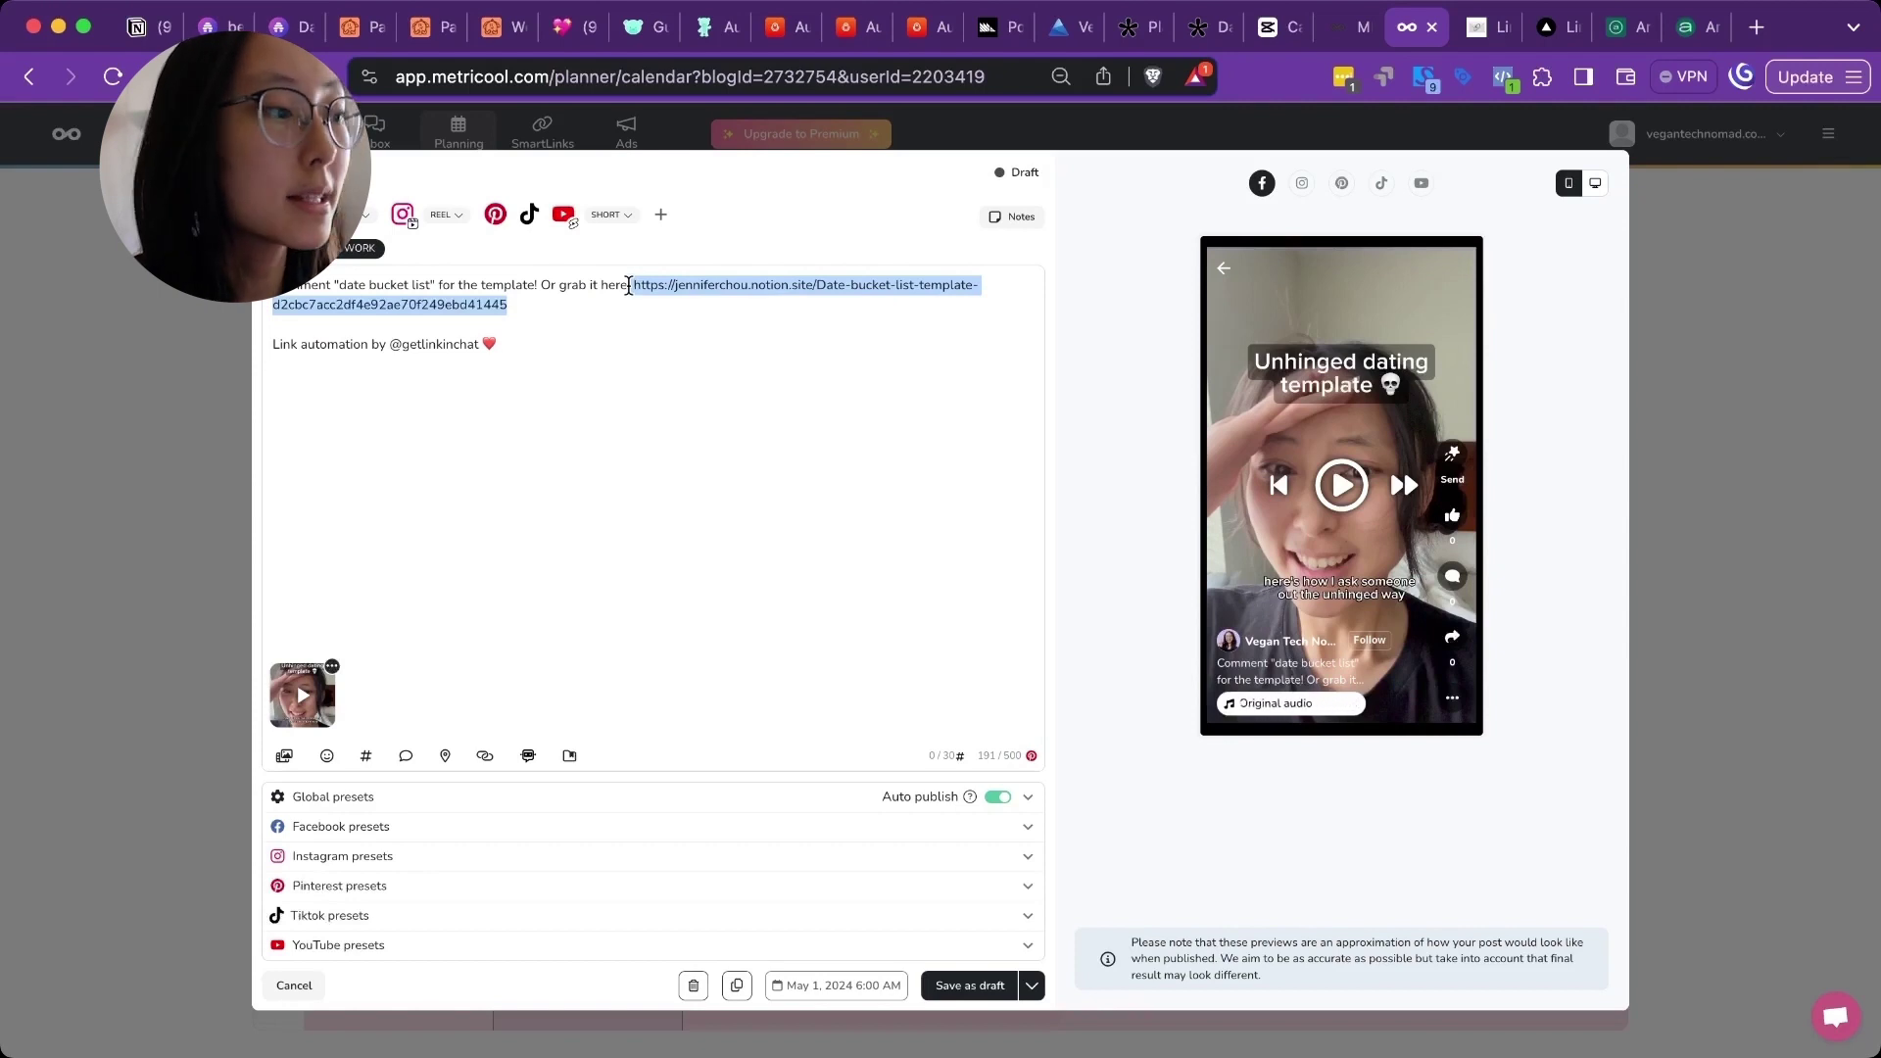
pyautogui.click(864, 306)
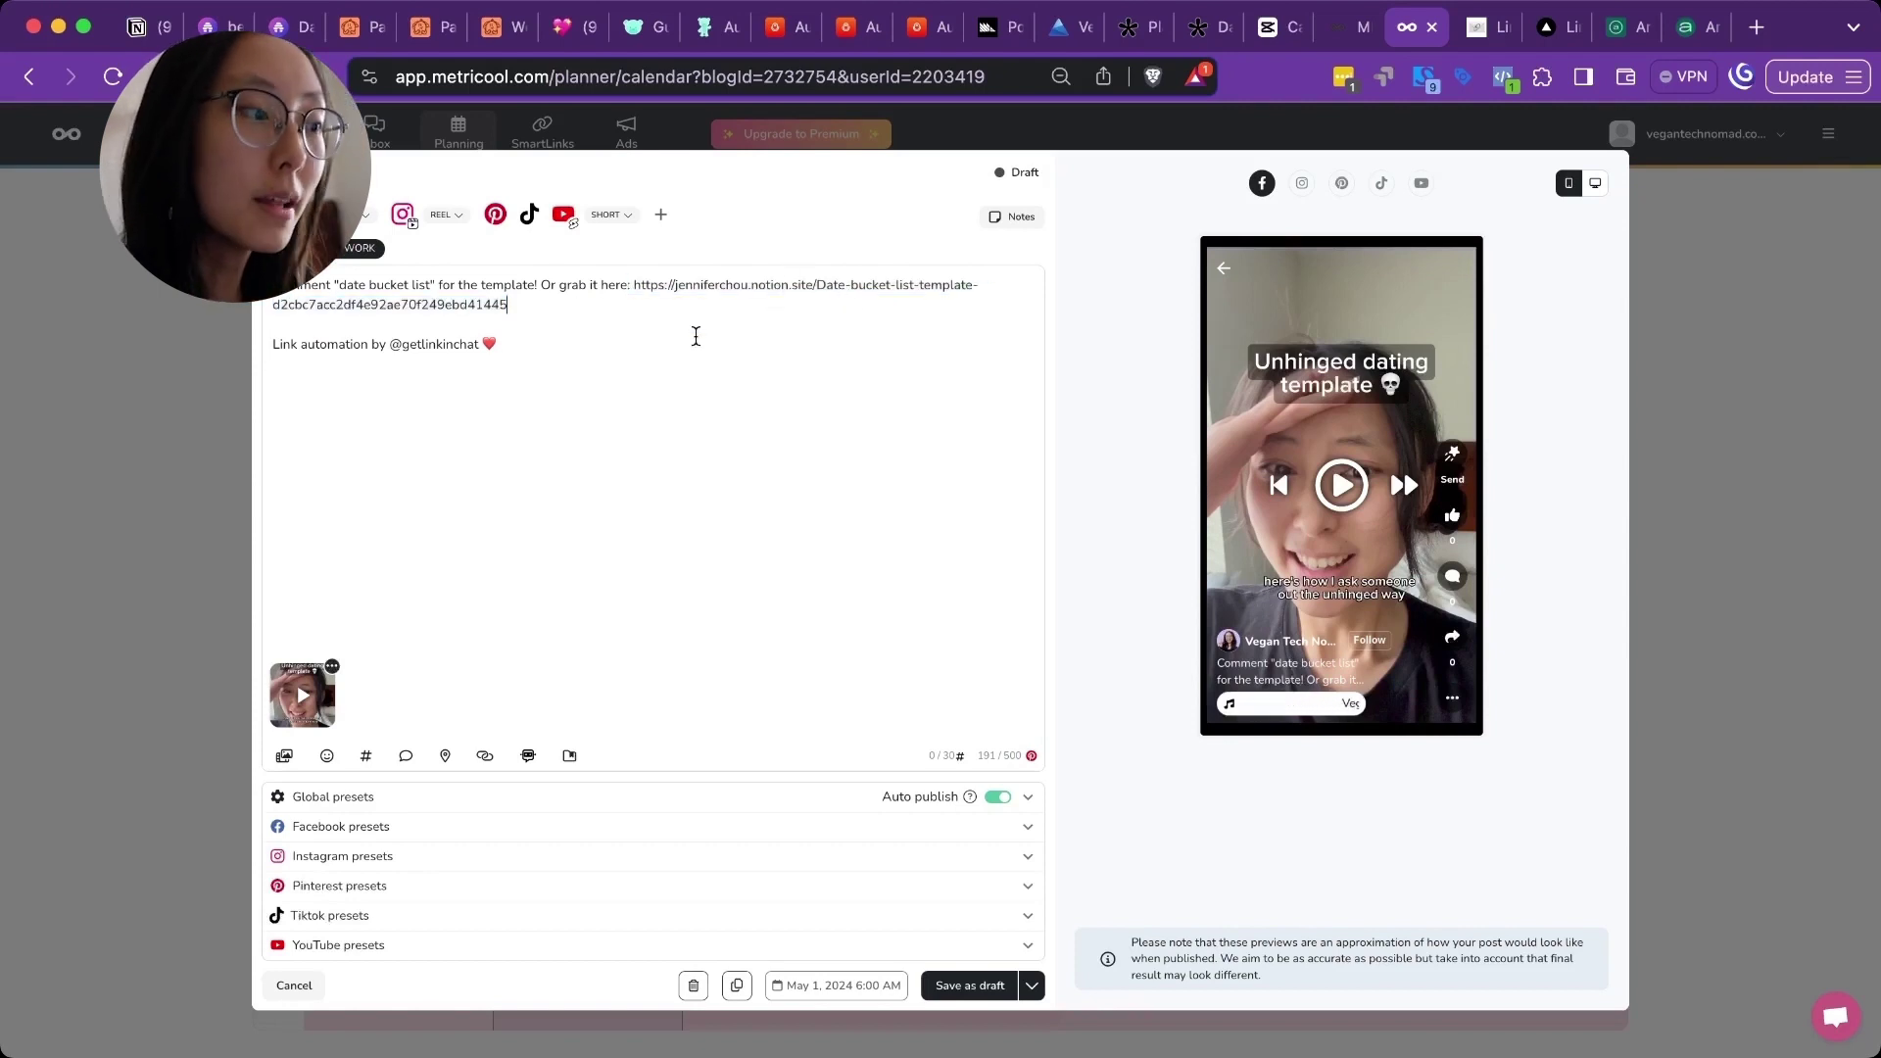
pyautogui.click(547, 342)
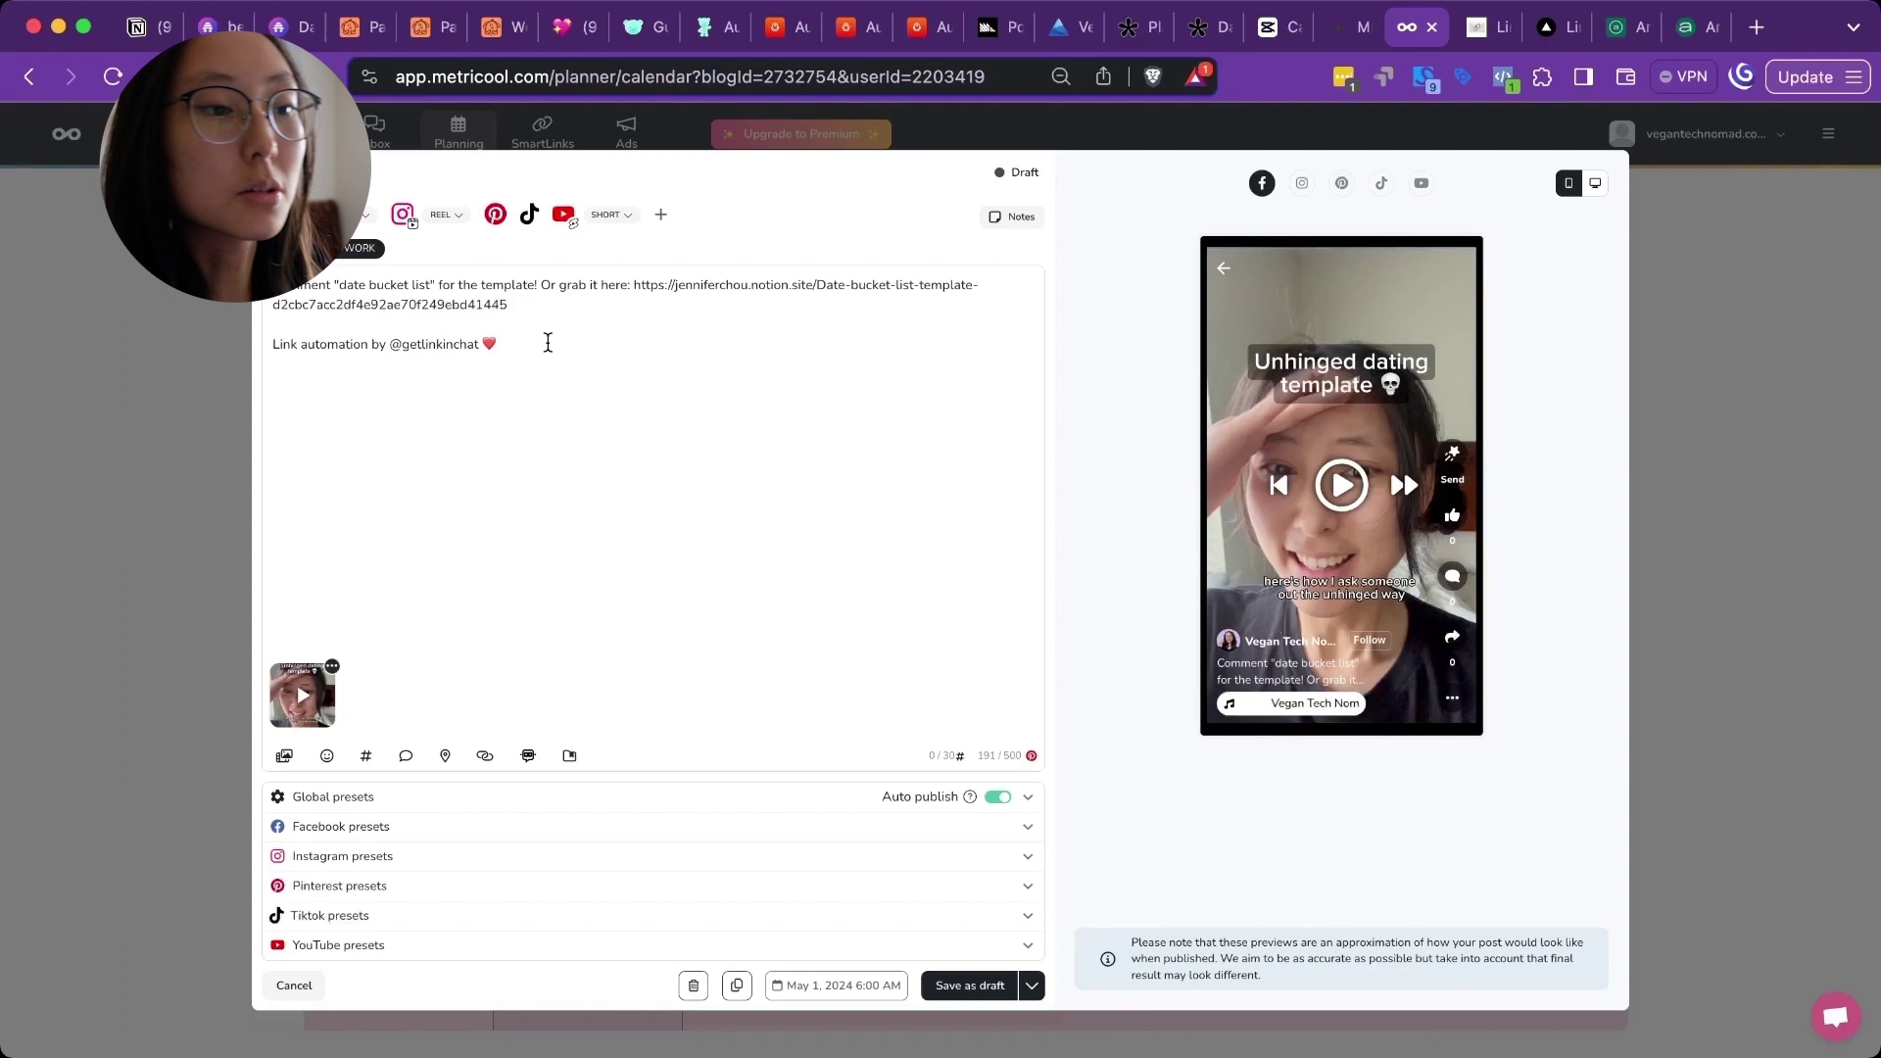
pyautogui.click(244, 940)
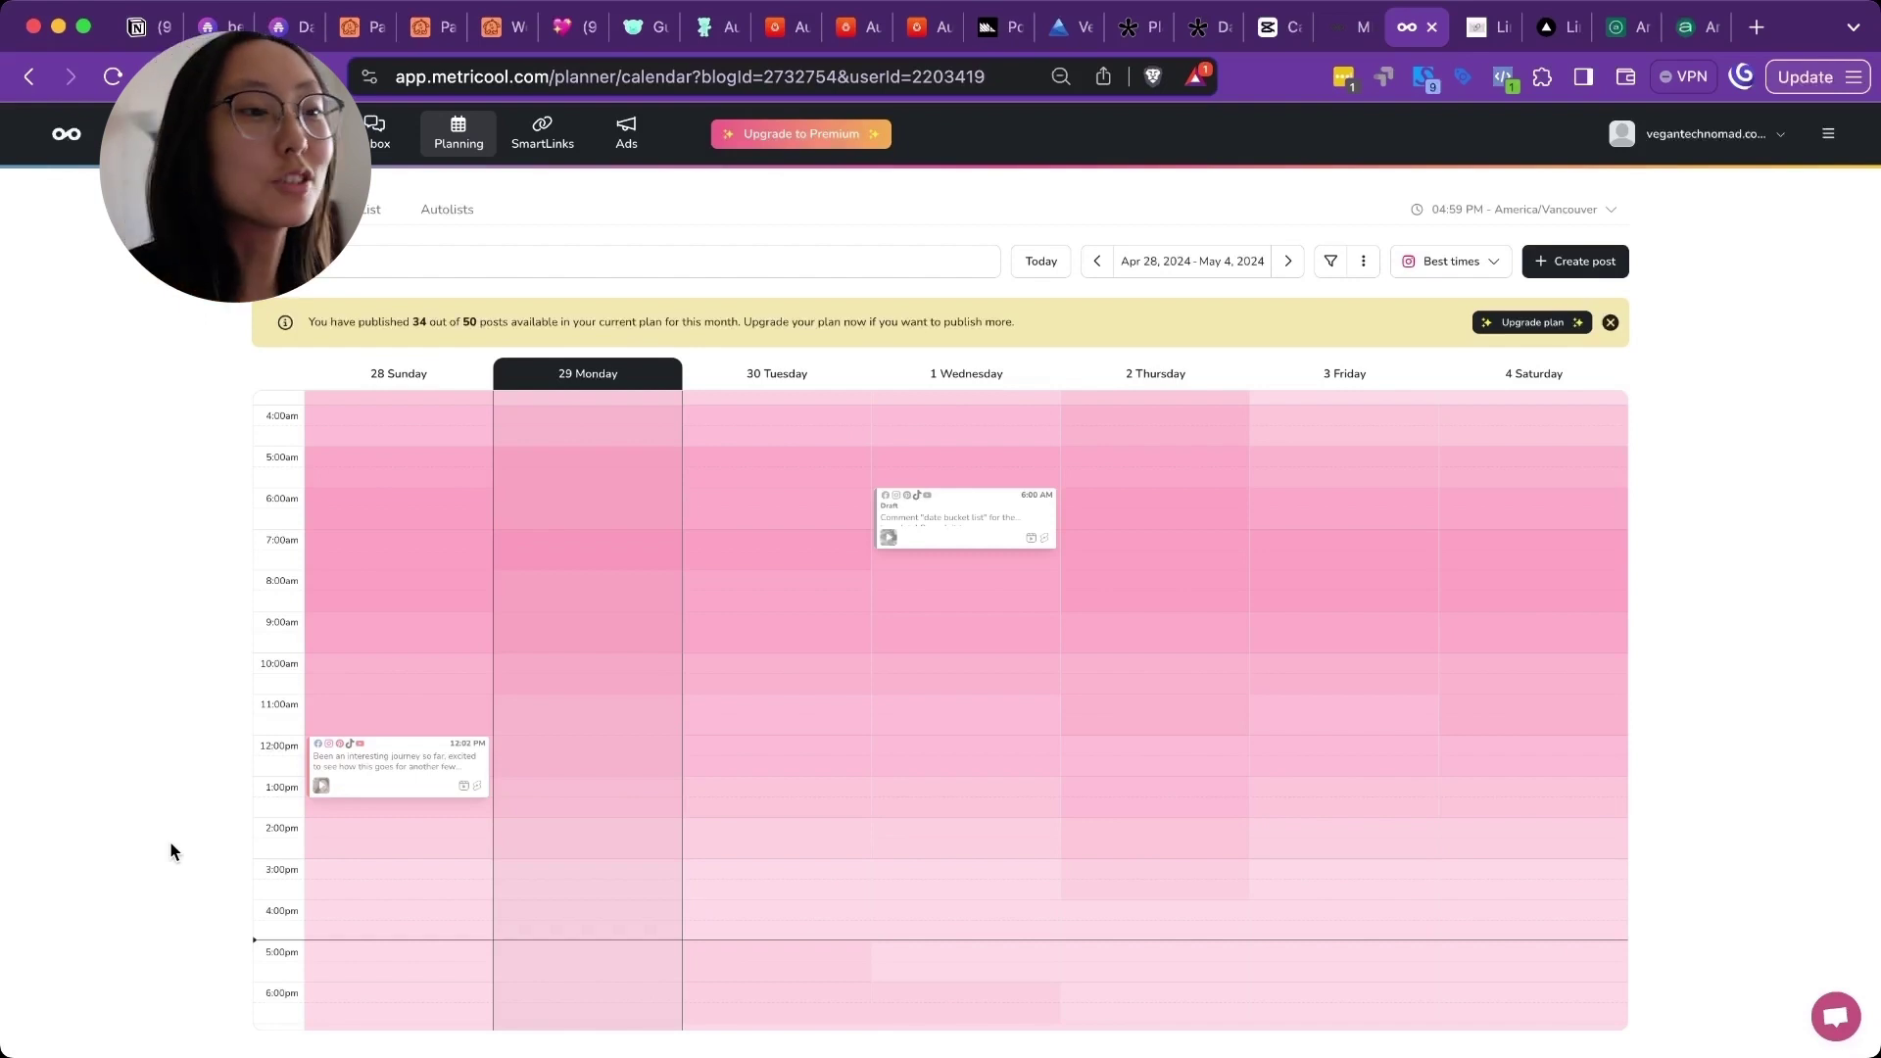
# Scroll through LinkinChat's Reels and automation status, then reopen the May 1 draft in Metricool
pyautogui.hotkey('ctrl', 'Tab')
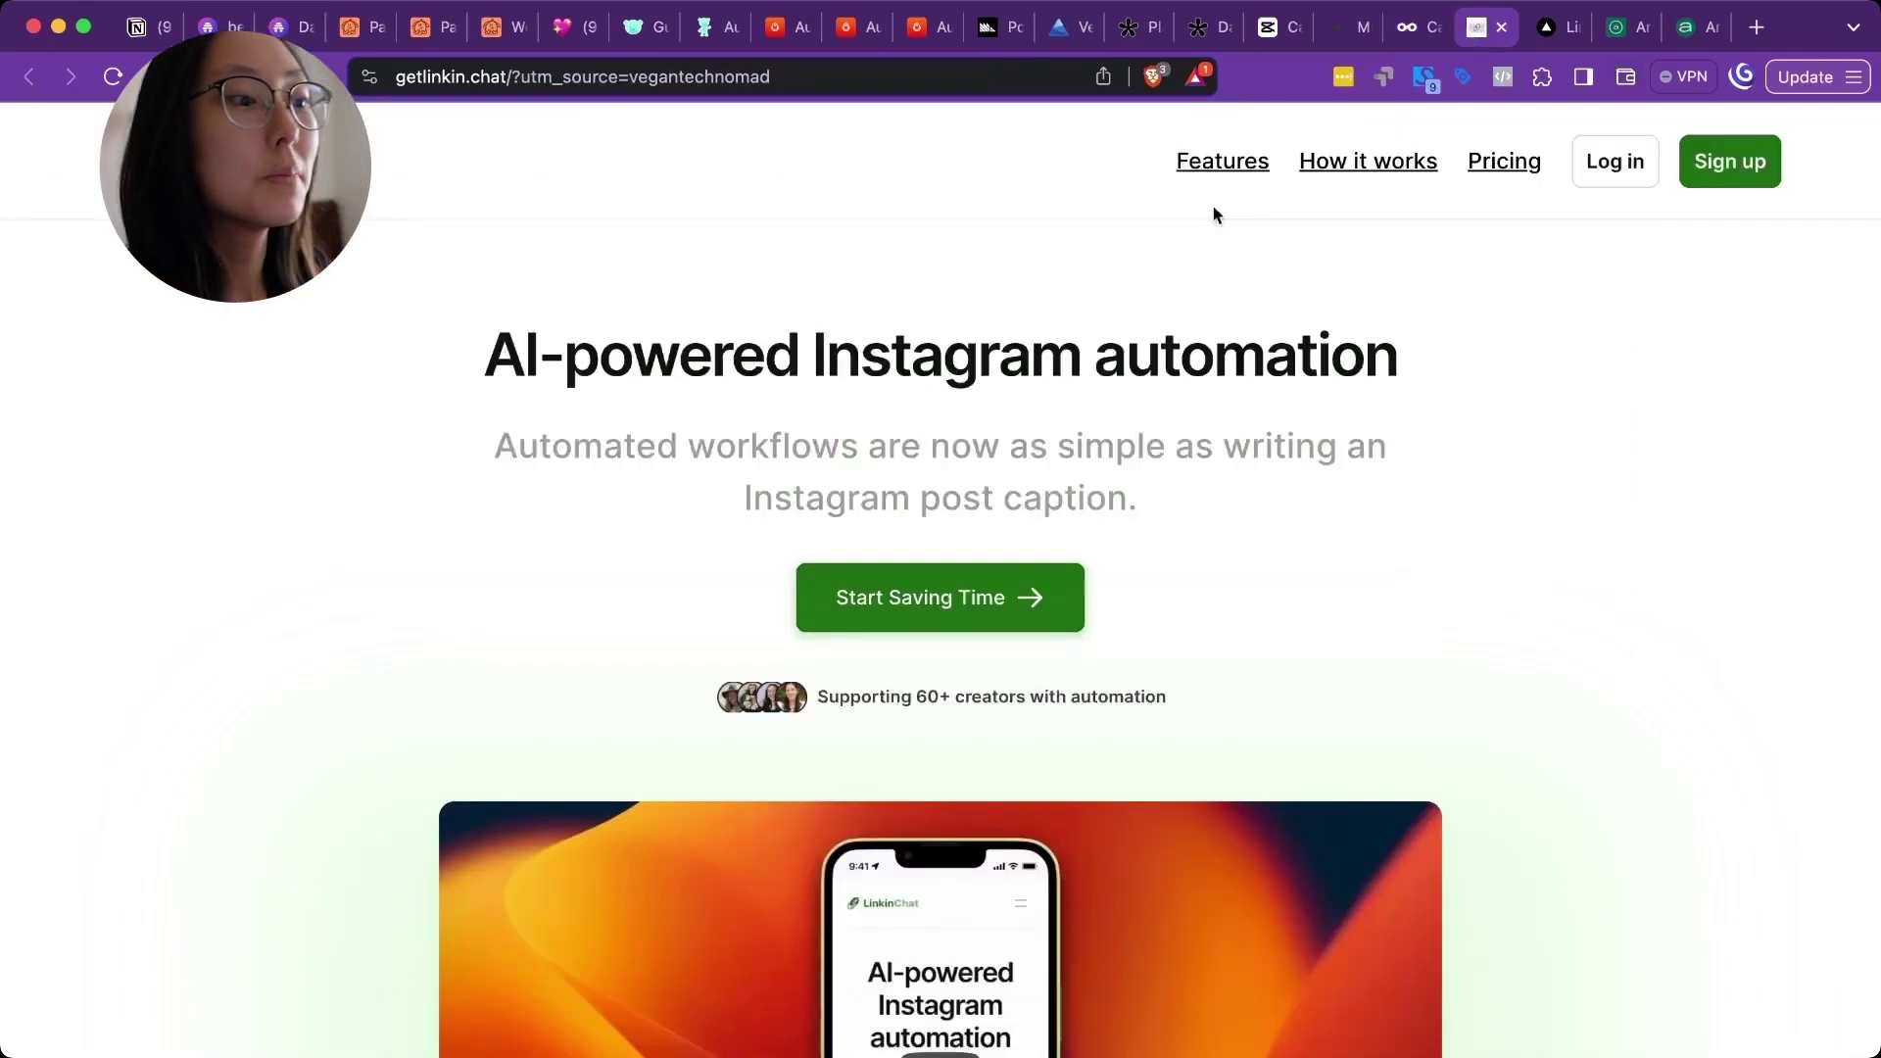
pyautogui.click(1558, 27)
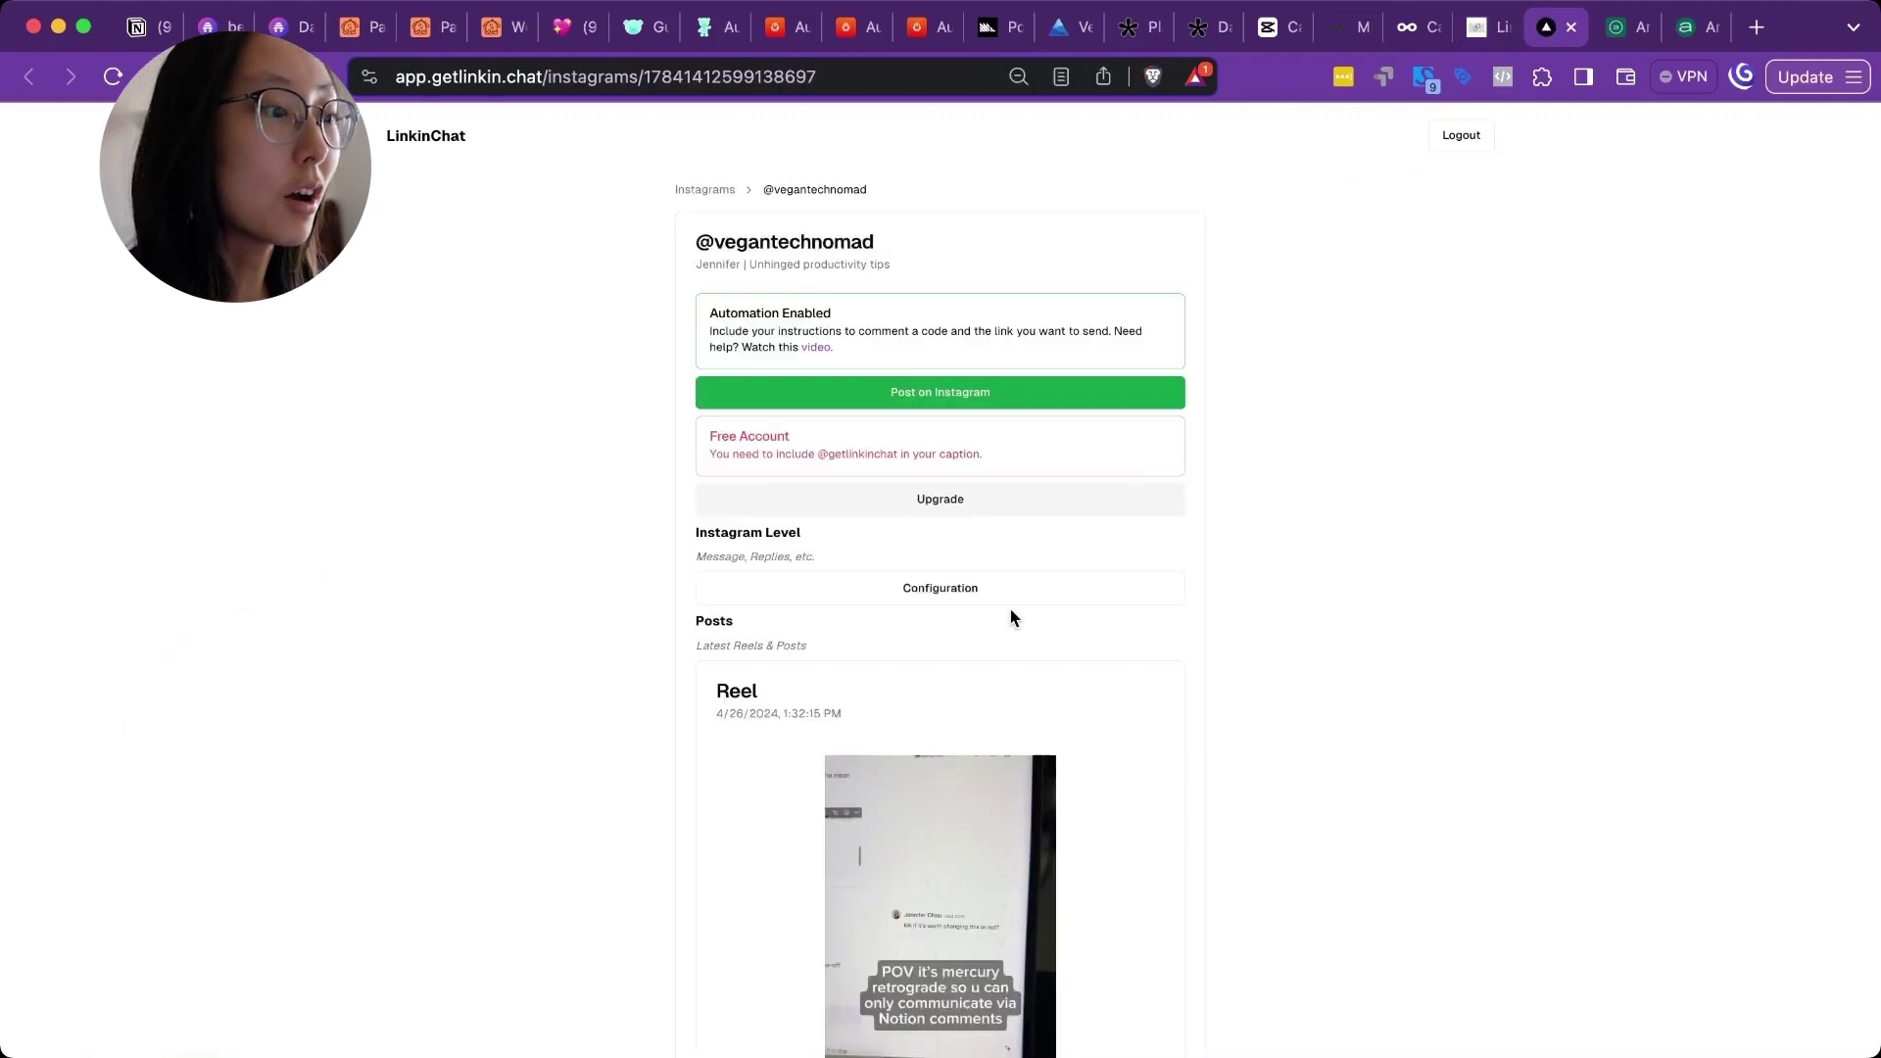
pyautogui.scroll(-6, 1014, 617)
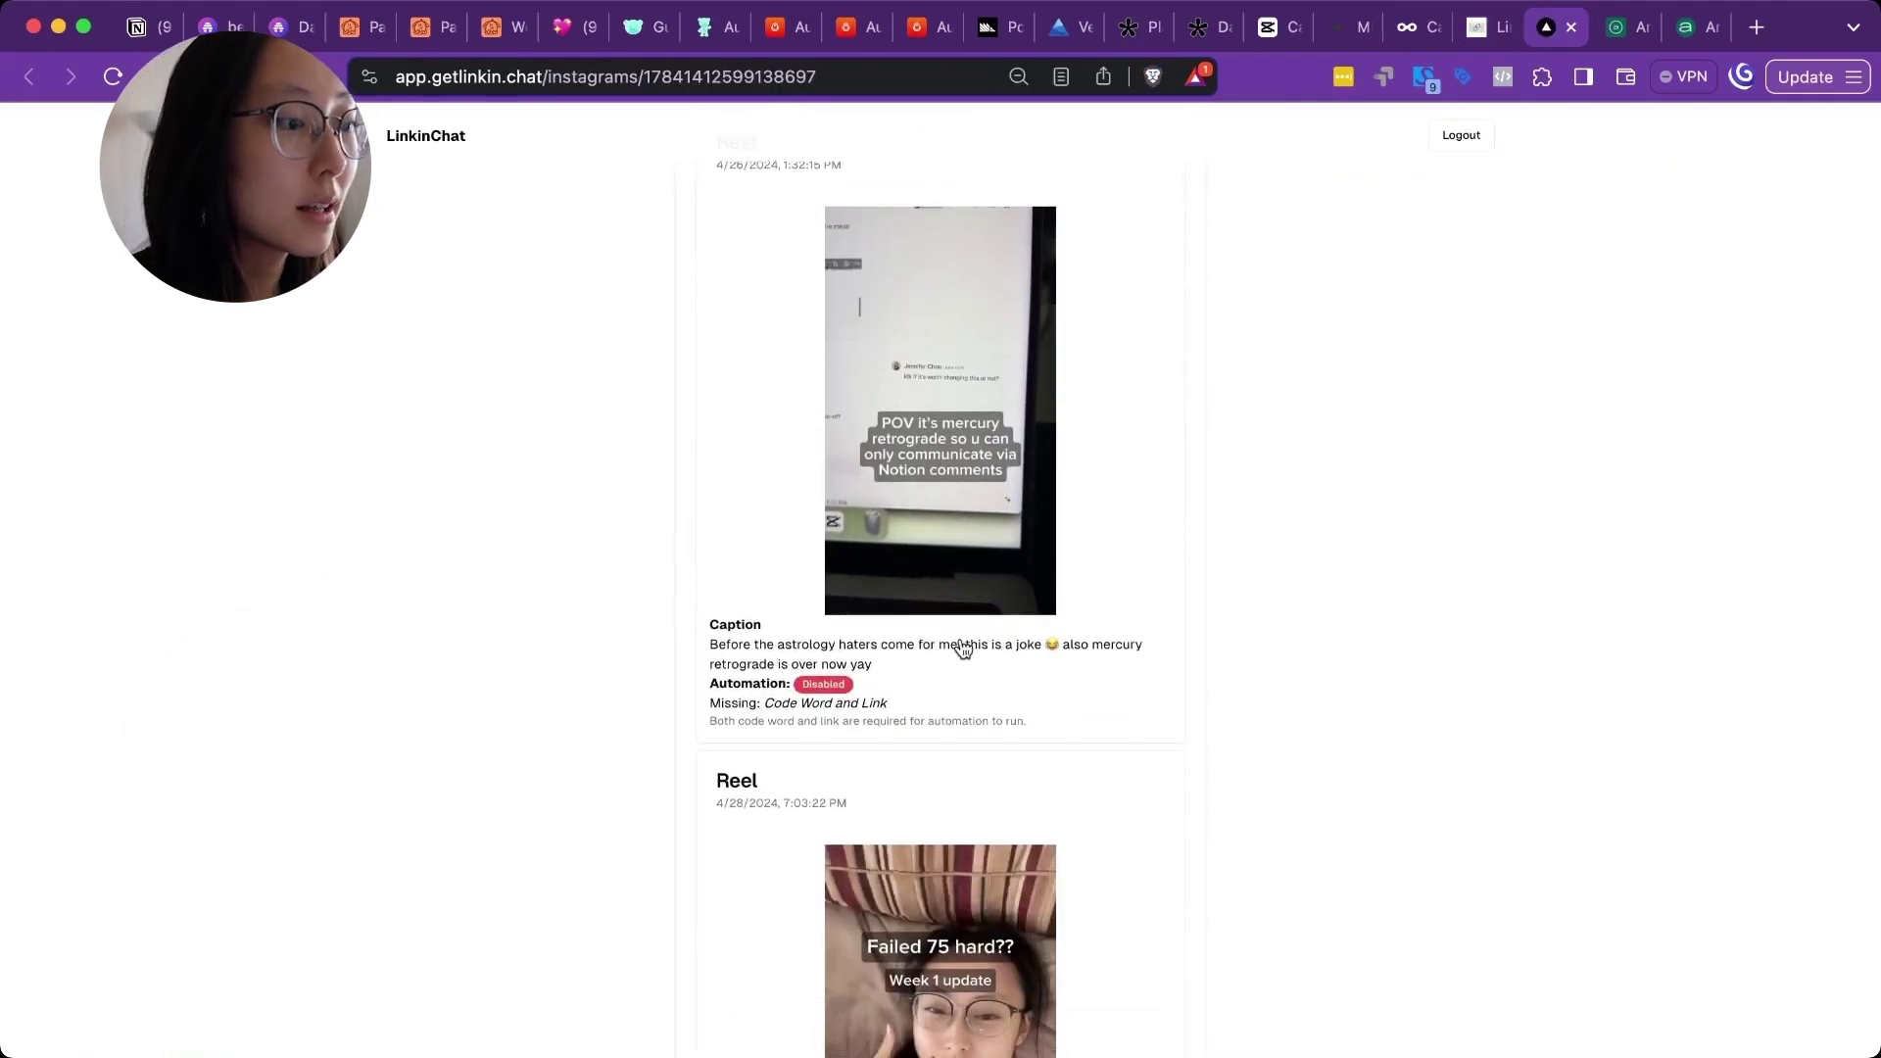
pyautogui.scroll(3, 963, 649)
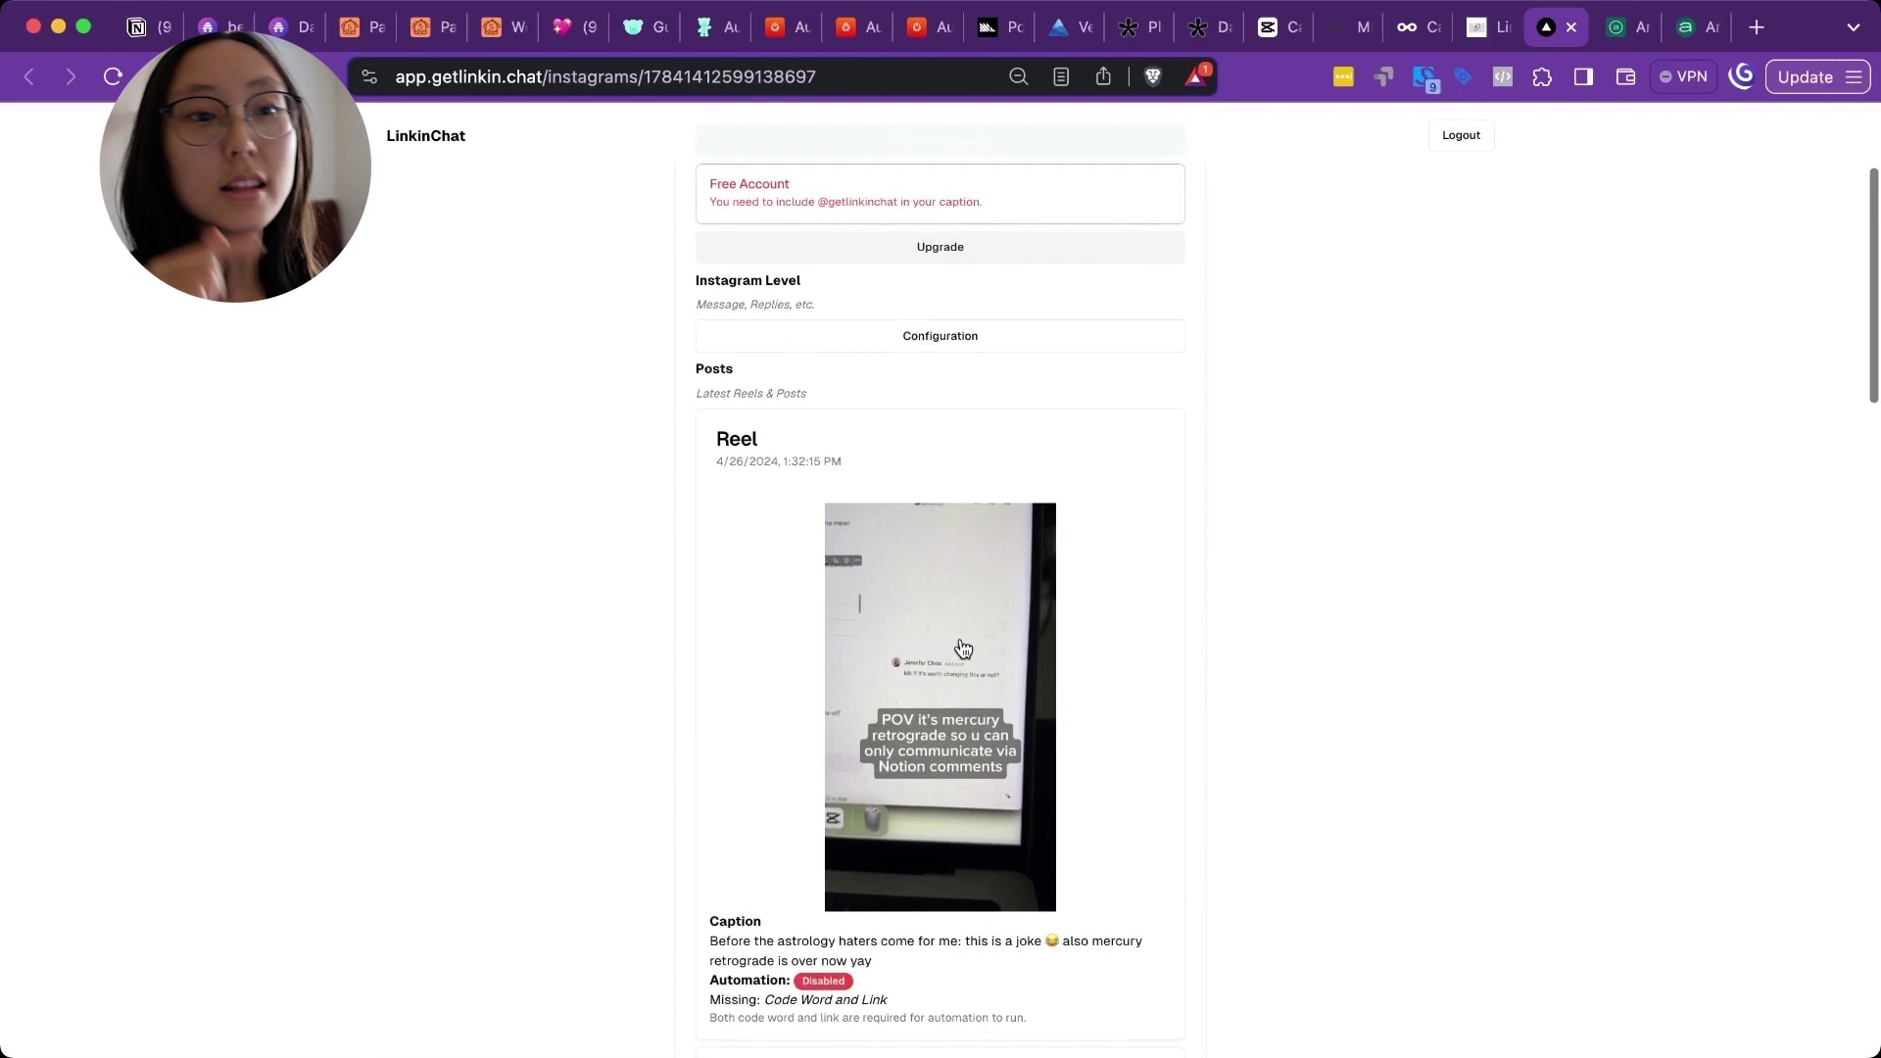
pyautogui.scroll(-12, 963, 649)
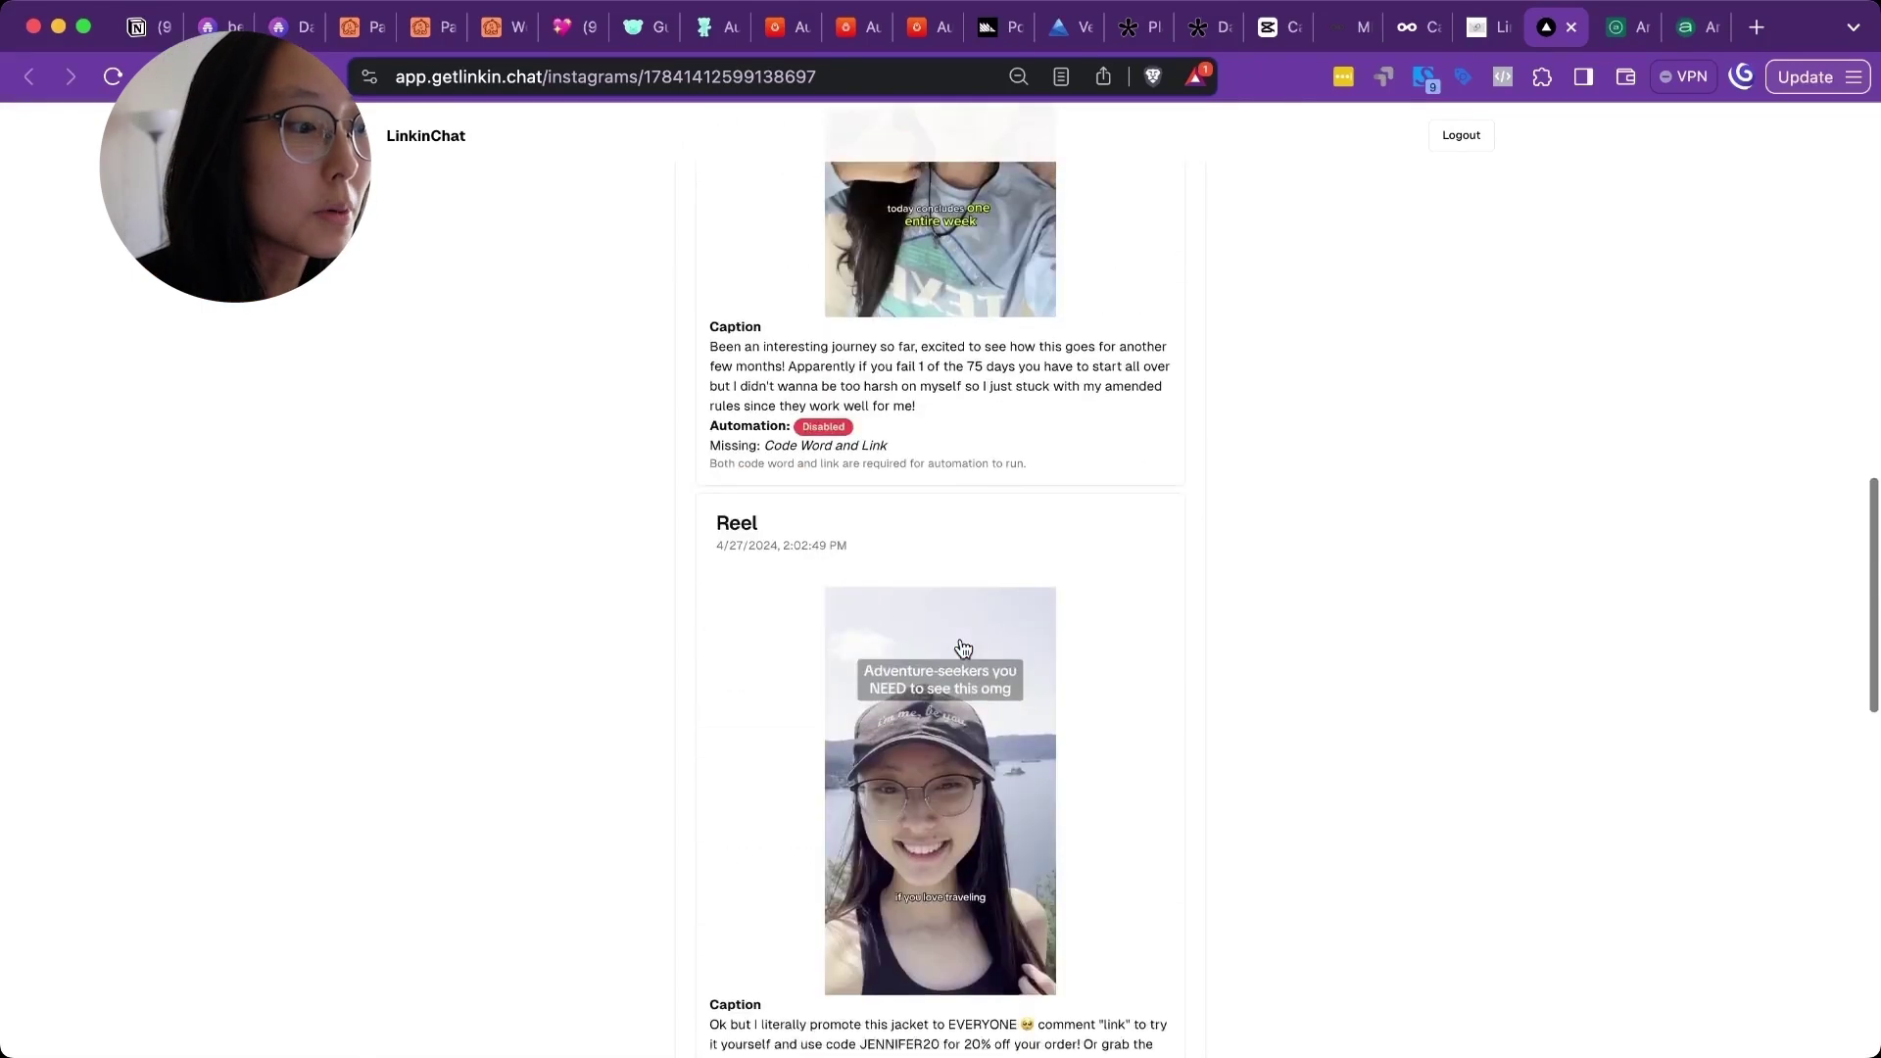
pyautogui.scroll(6, 963, 648)
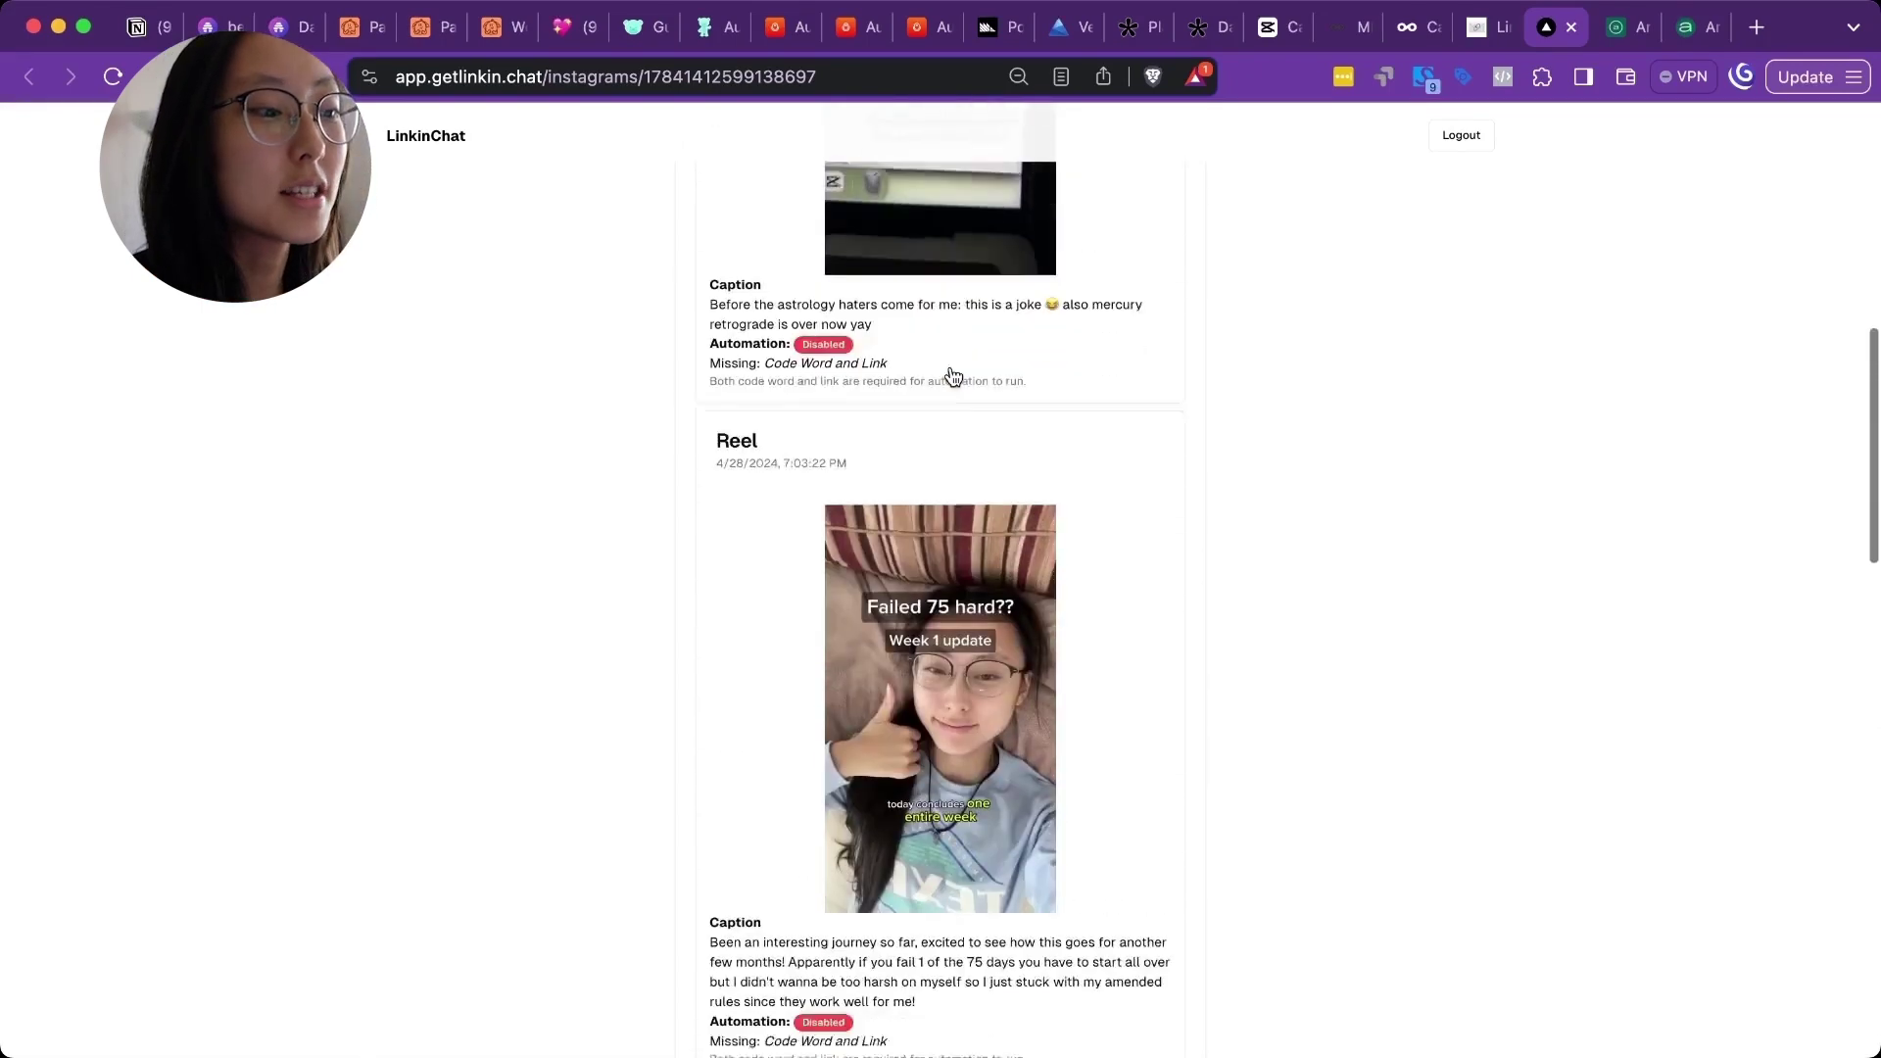
pyautogui.scroll(-4, 954, 377)
pyautogui.scroll(-9, 953, 377)
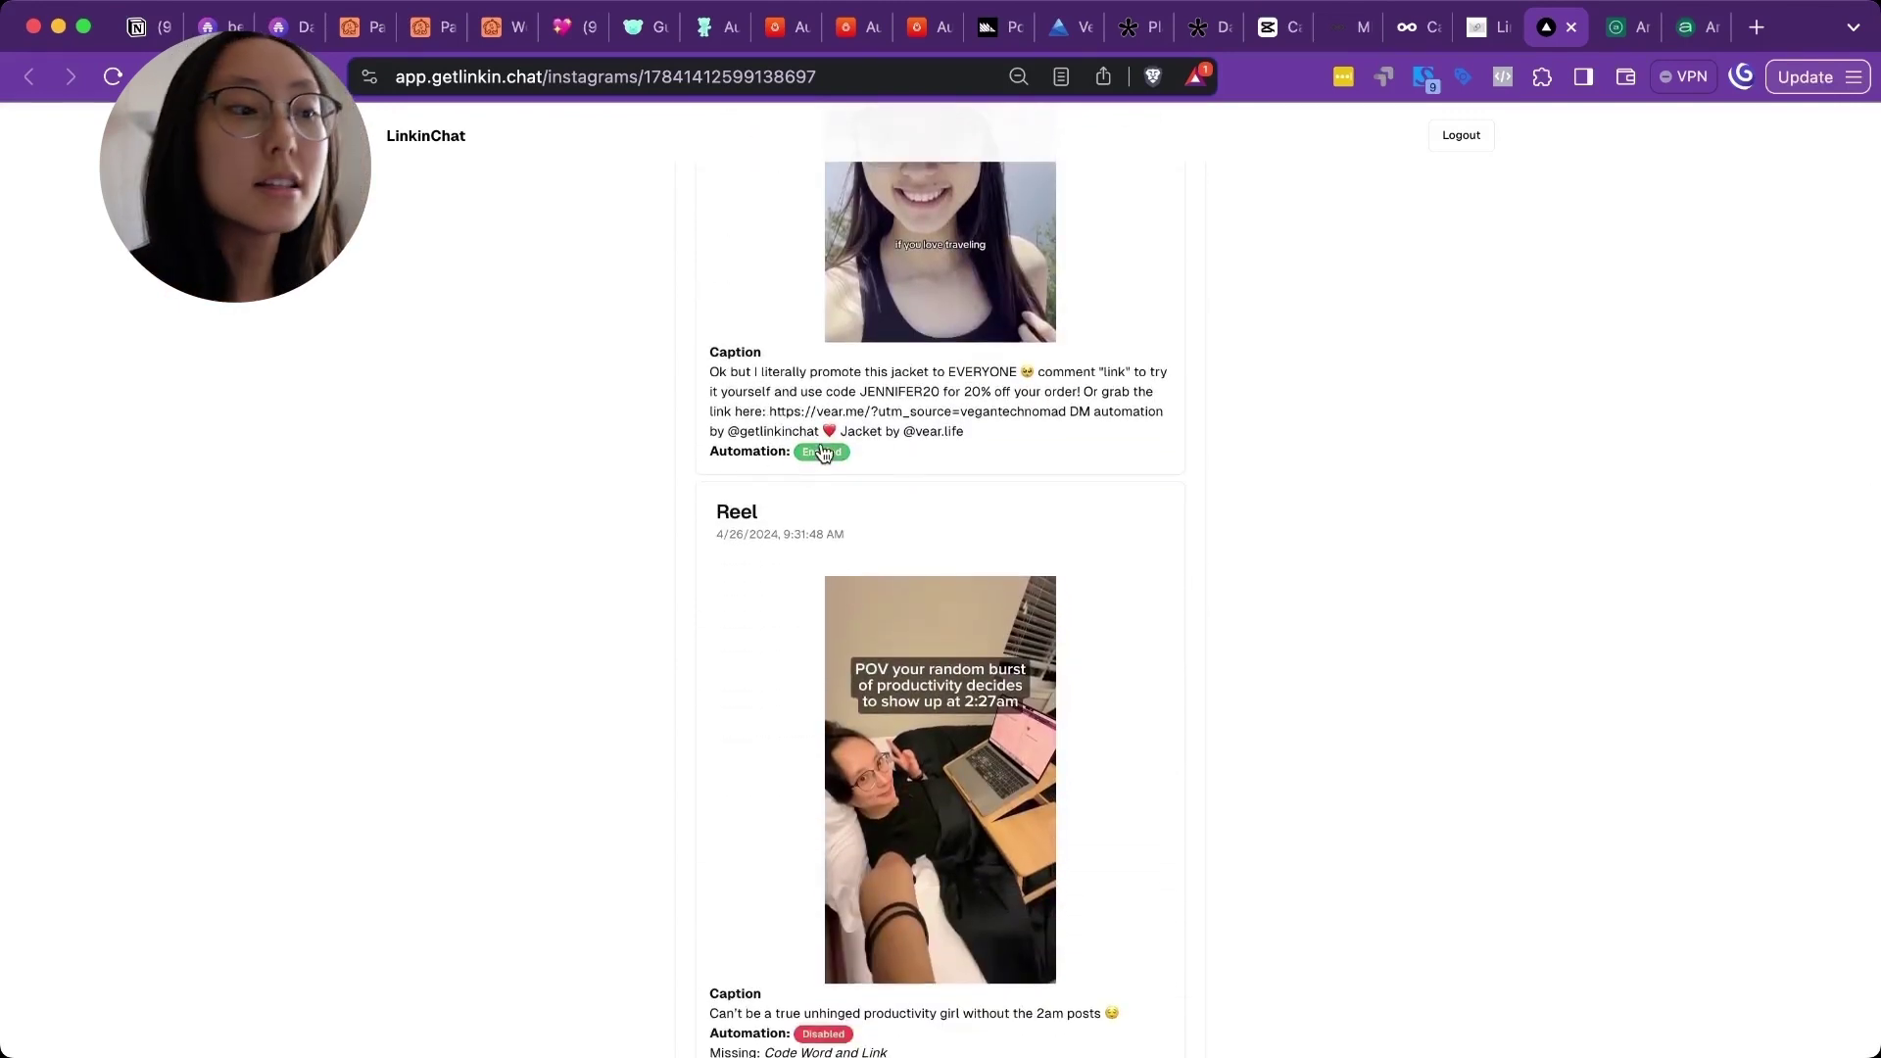
pyautogui.scroll(-4, 824, 452)
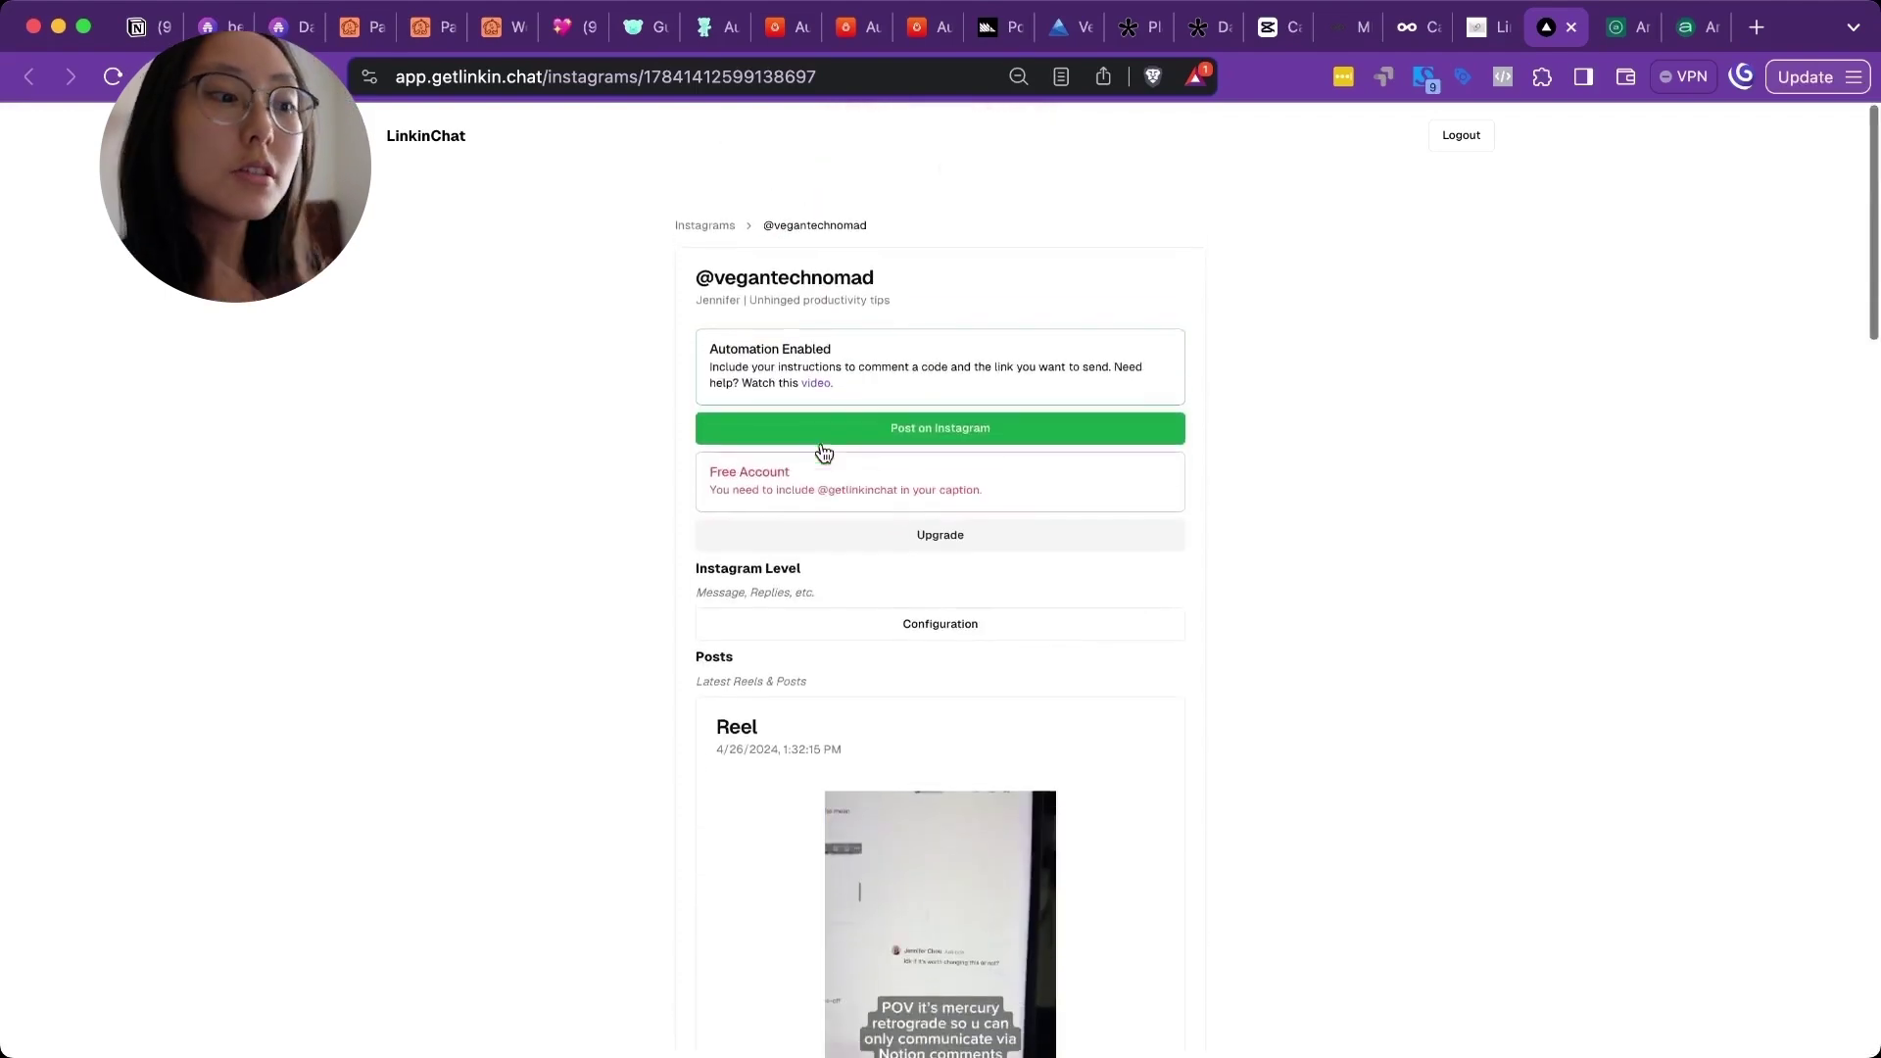
pyautogui.scroll(-1, 823, 453)
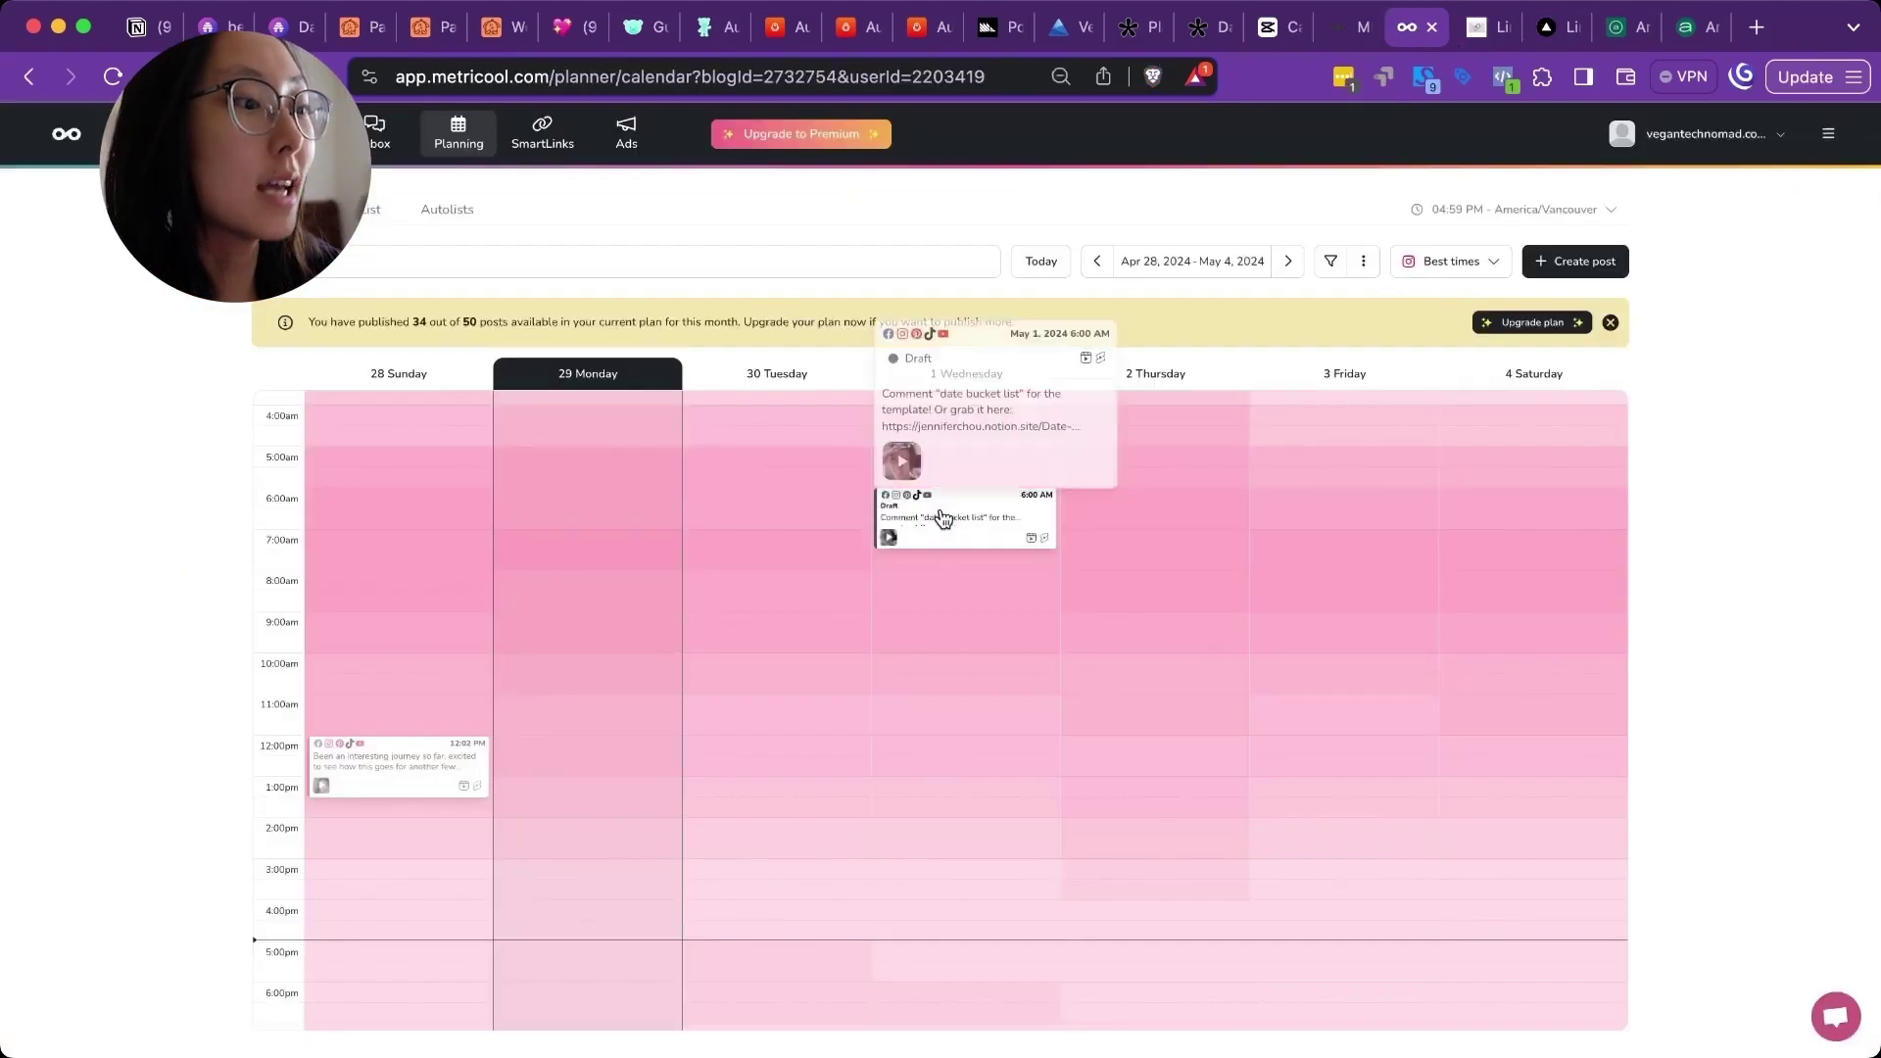
pyautogui.click(933, 516)
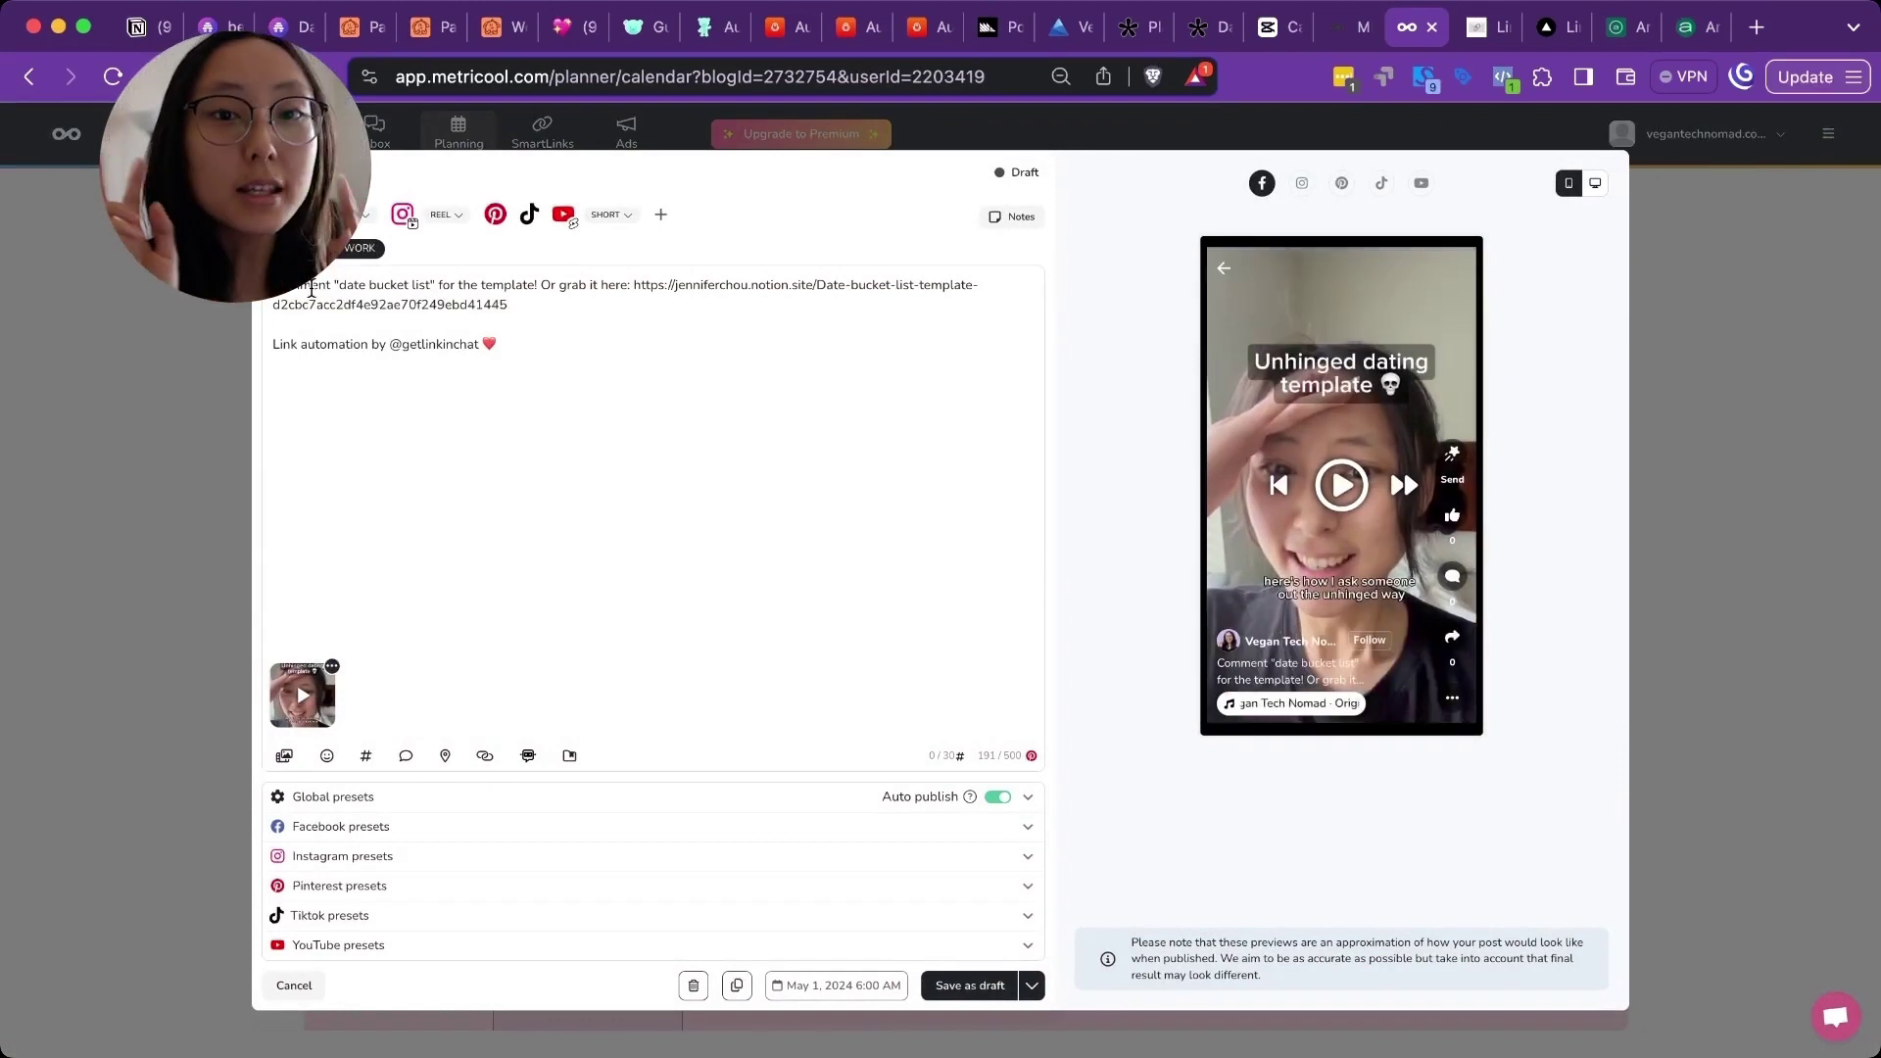
pyautogui.moveTo(333, 286); pyautogui.dragTo(409, 285)
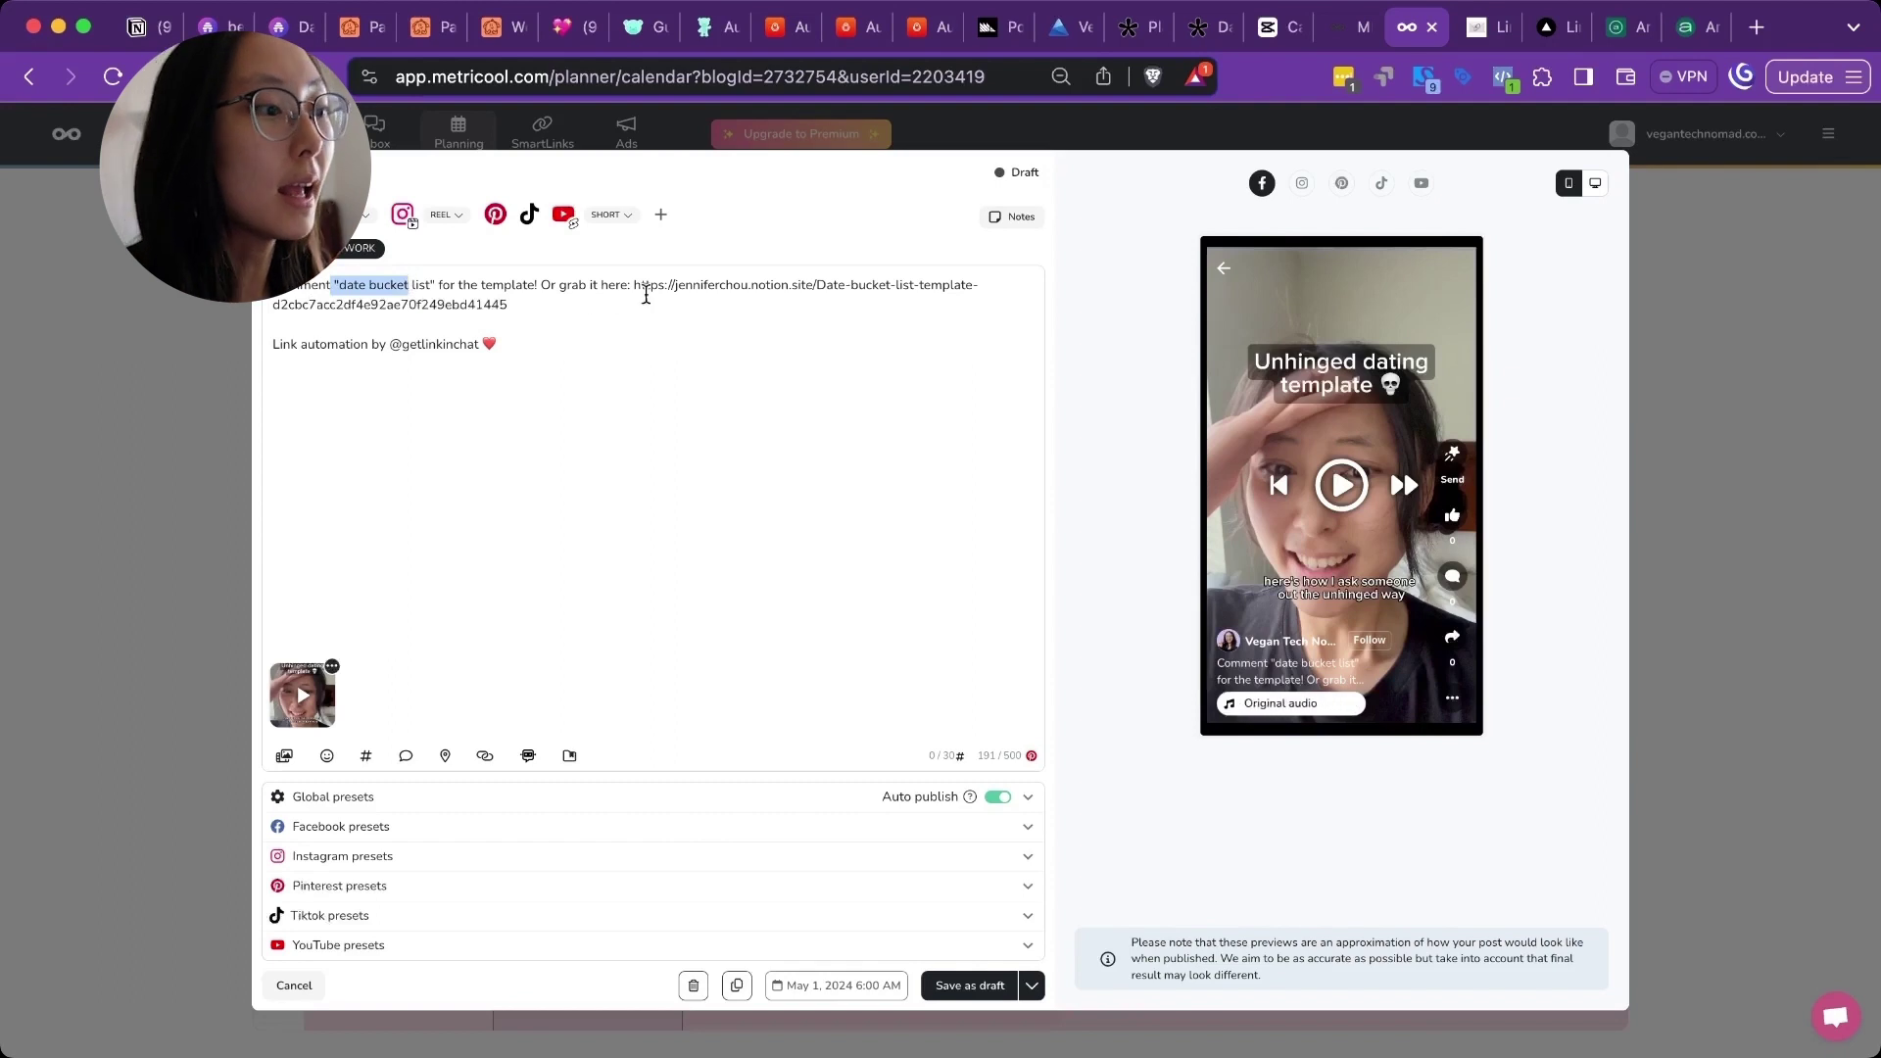
pyautogui.moveTo(634, 285); pyautogui.dragTo(660, 305)
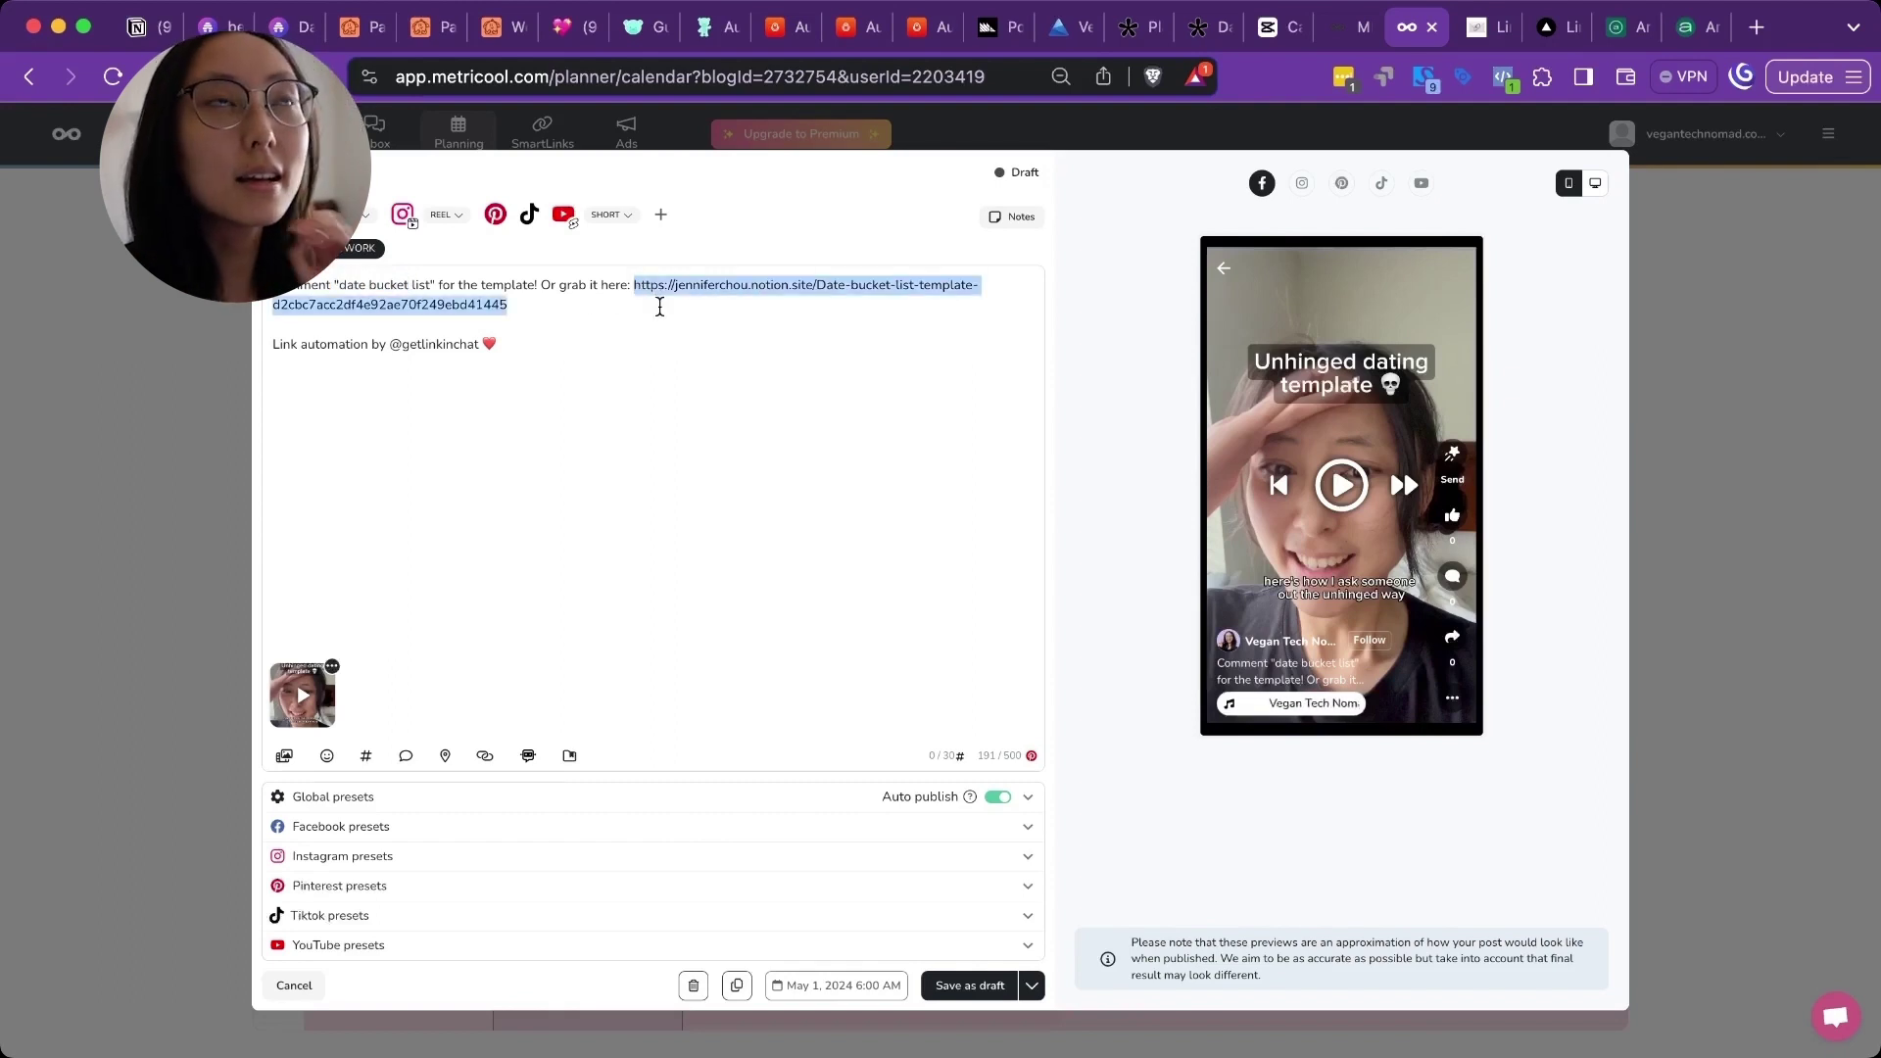
pyautogui.click(618, 311)
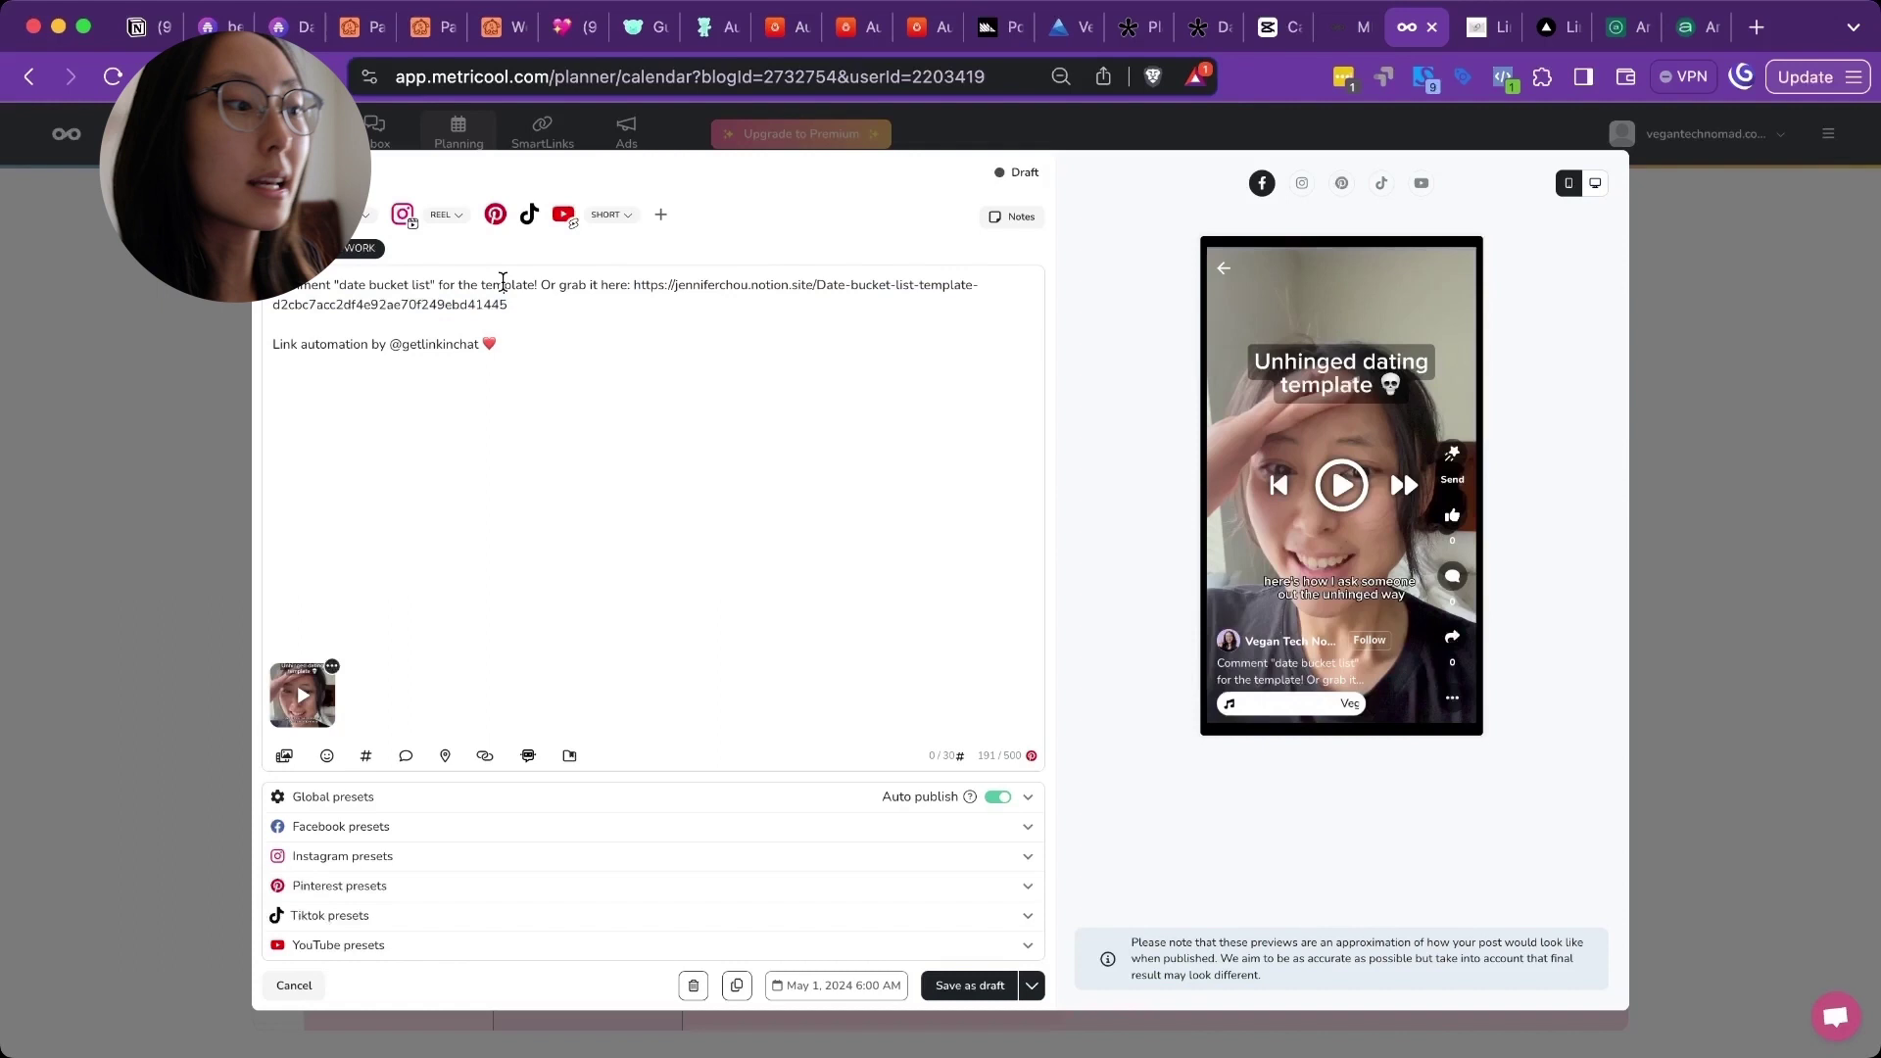
pyautogui.doubleClick(409, 348)
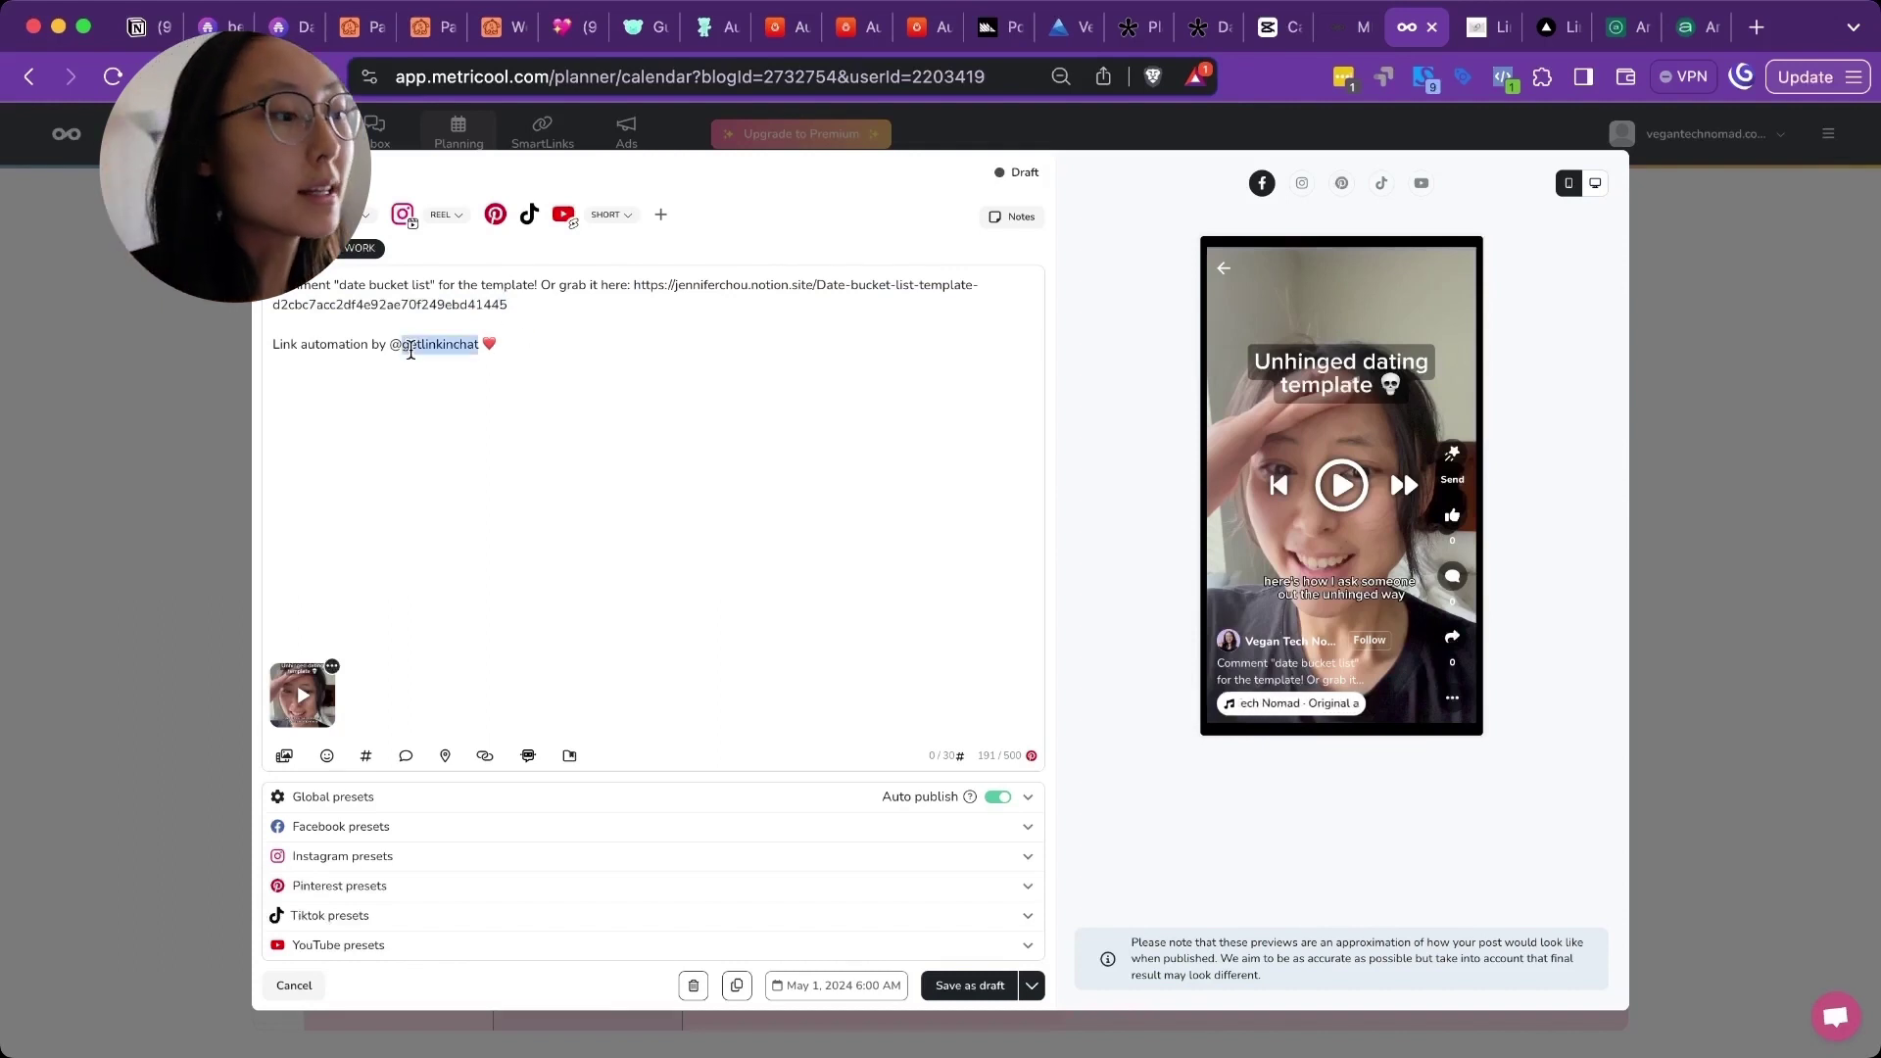
pyautogui.click(525, 359)
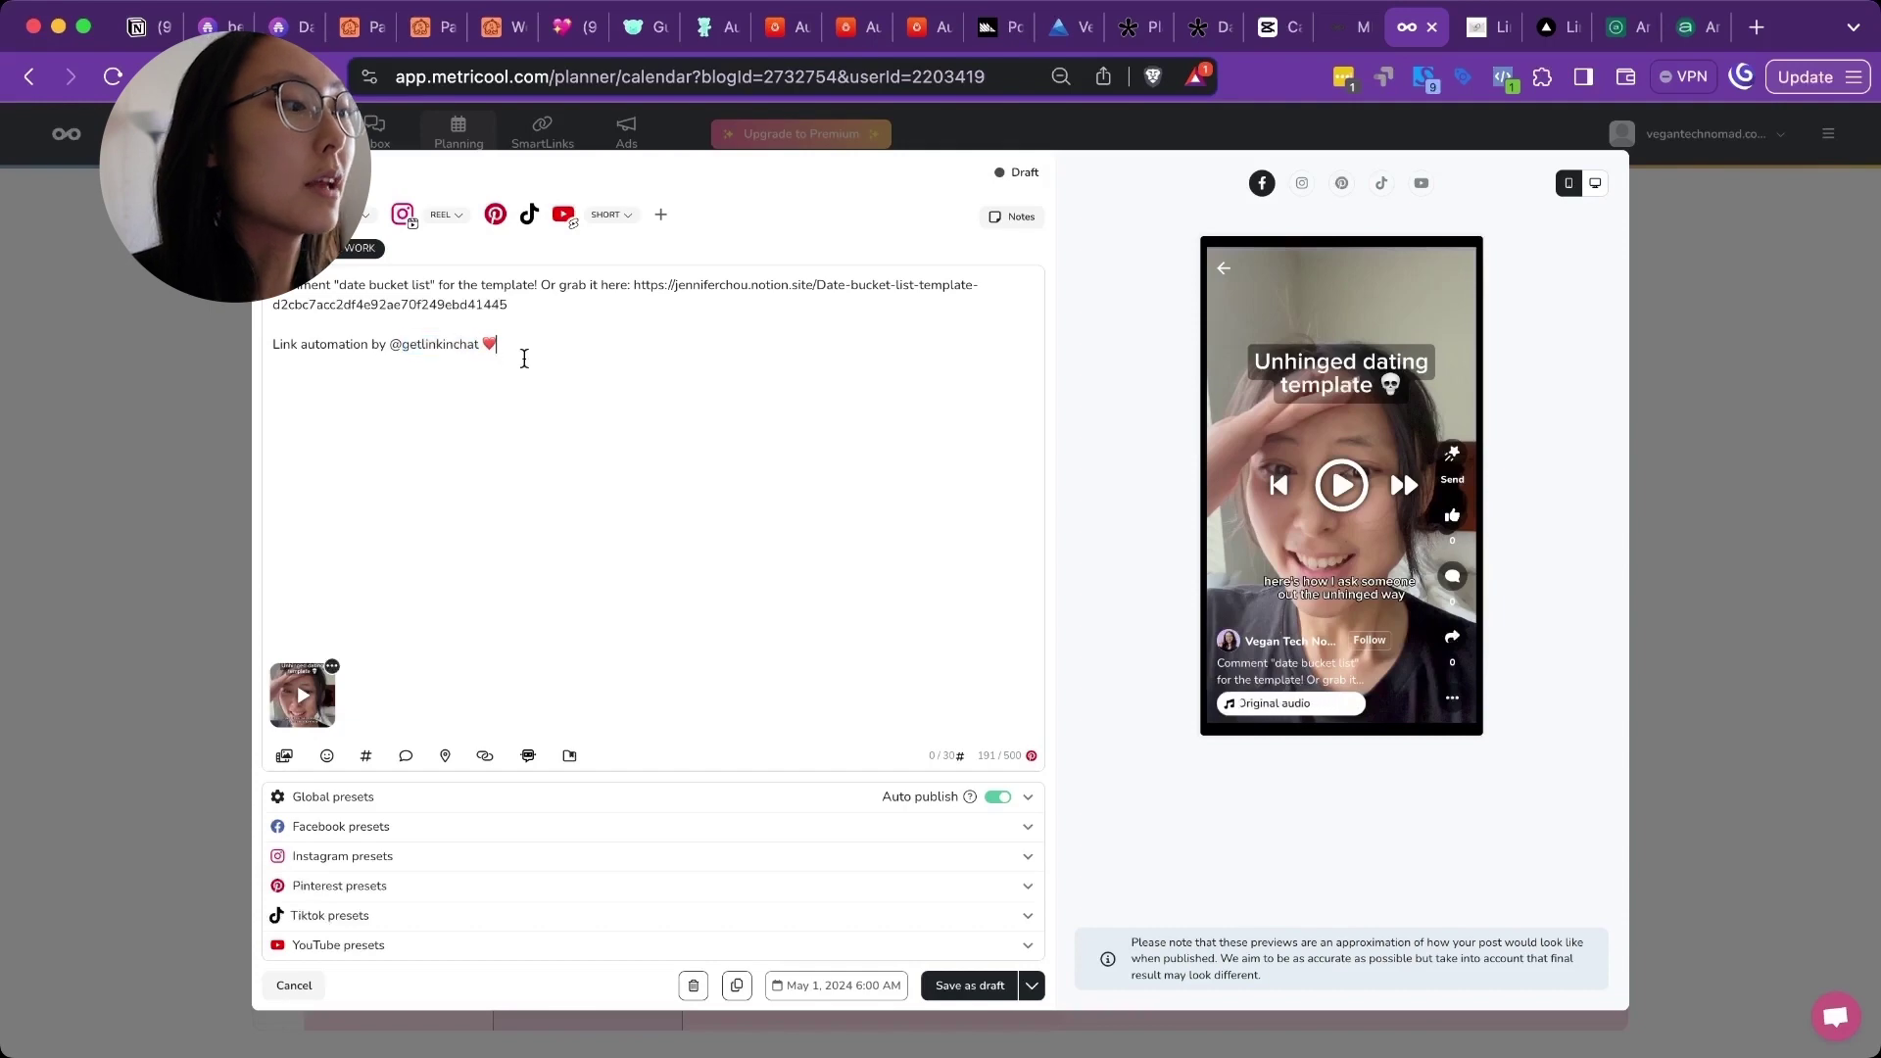
pyautogui.click(1597, 177)
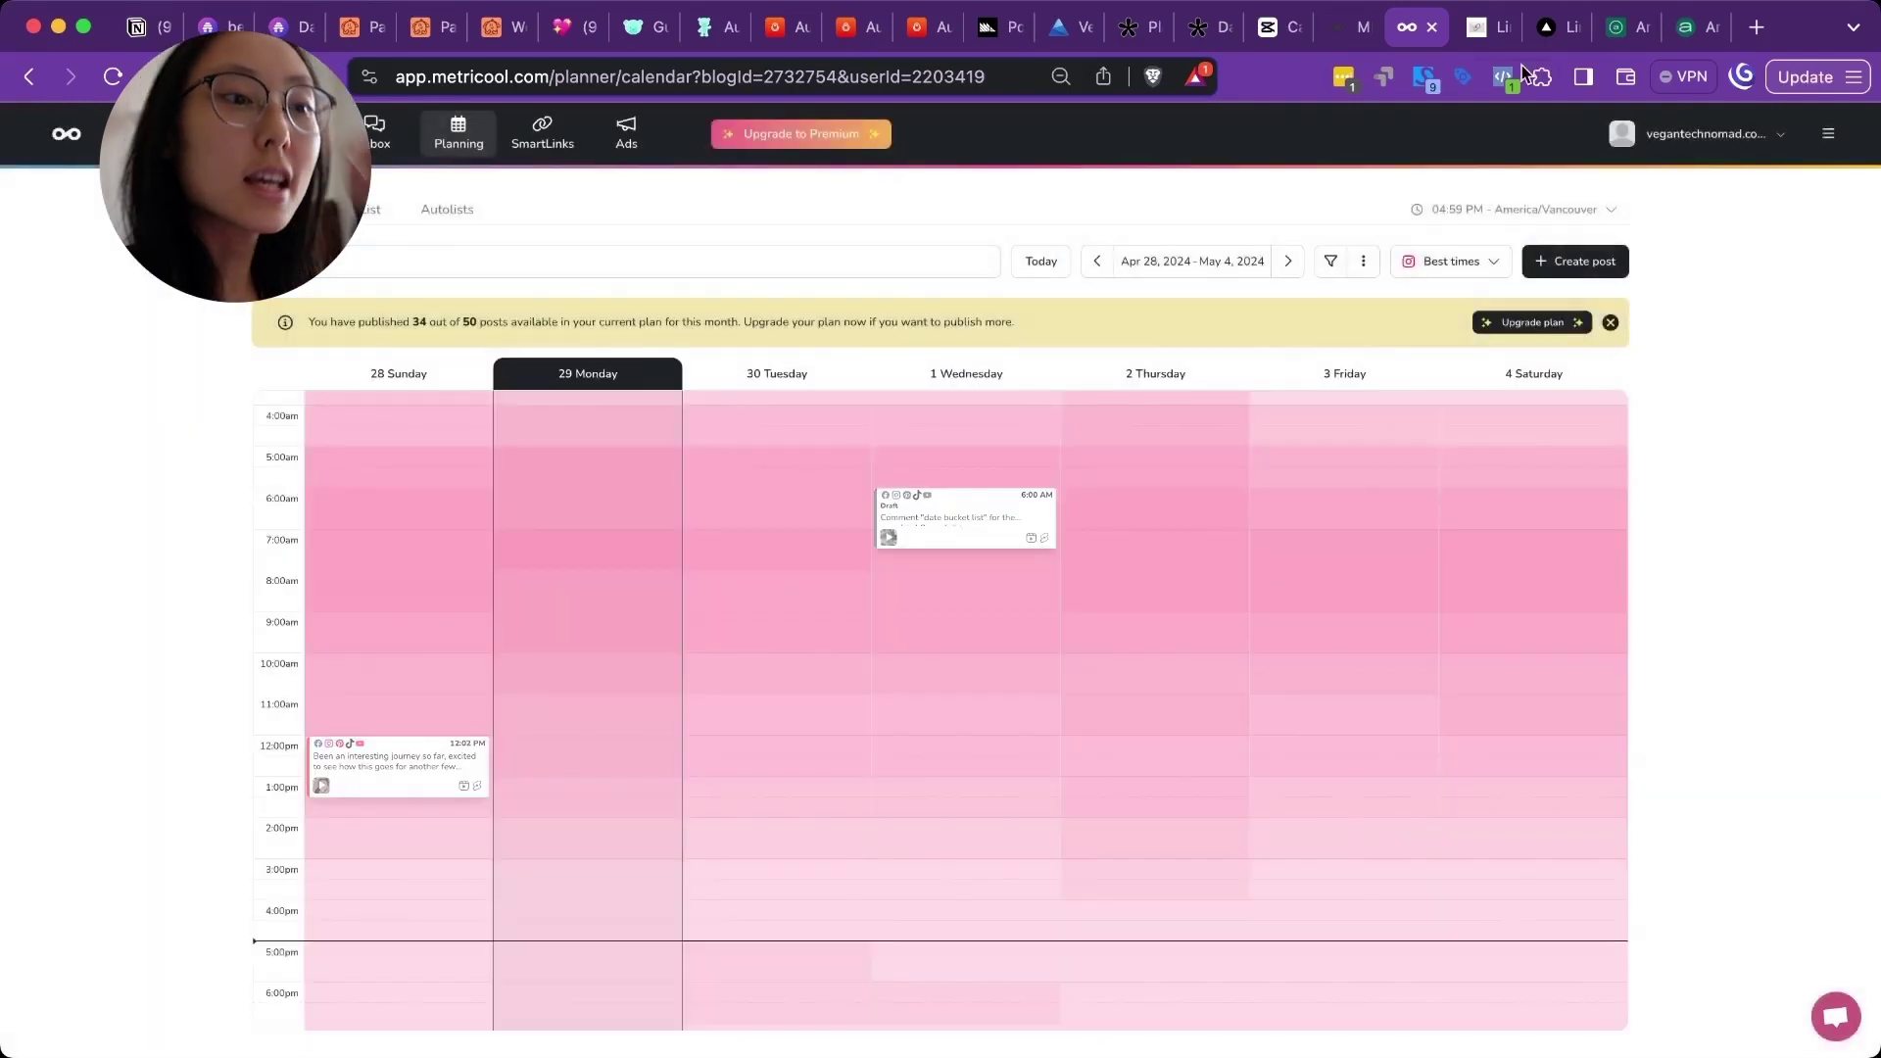
# Scroll through the Archive marketing homepage on archive.com
pyautogui.click(1490, 27)
pyautogui.click(1617, 28)
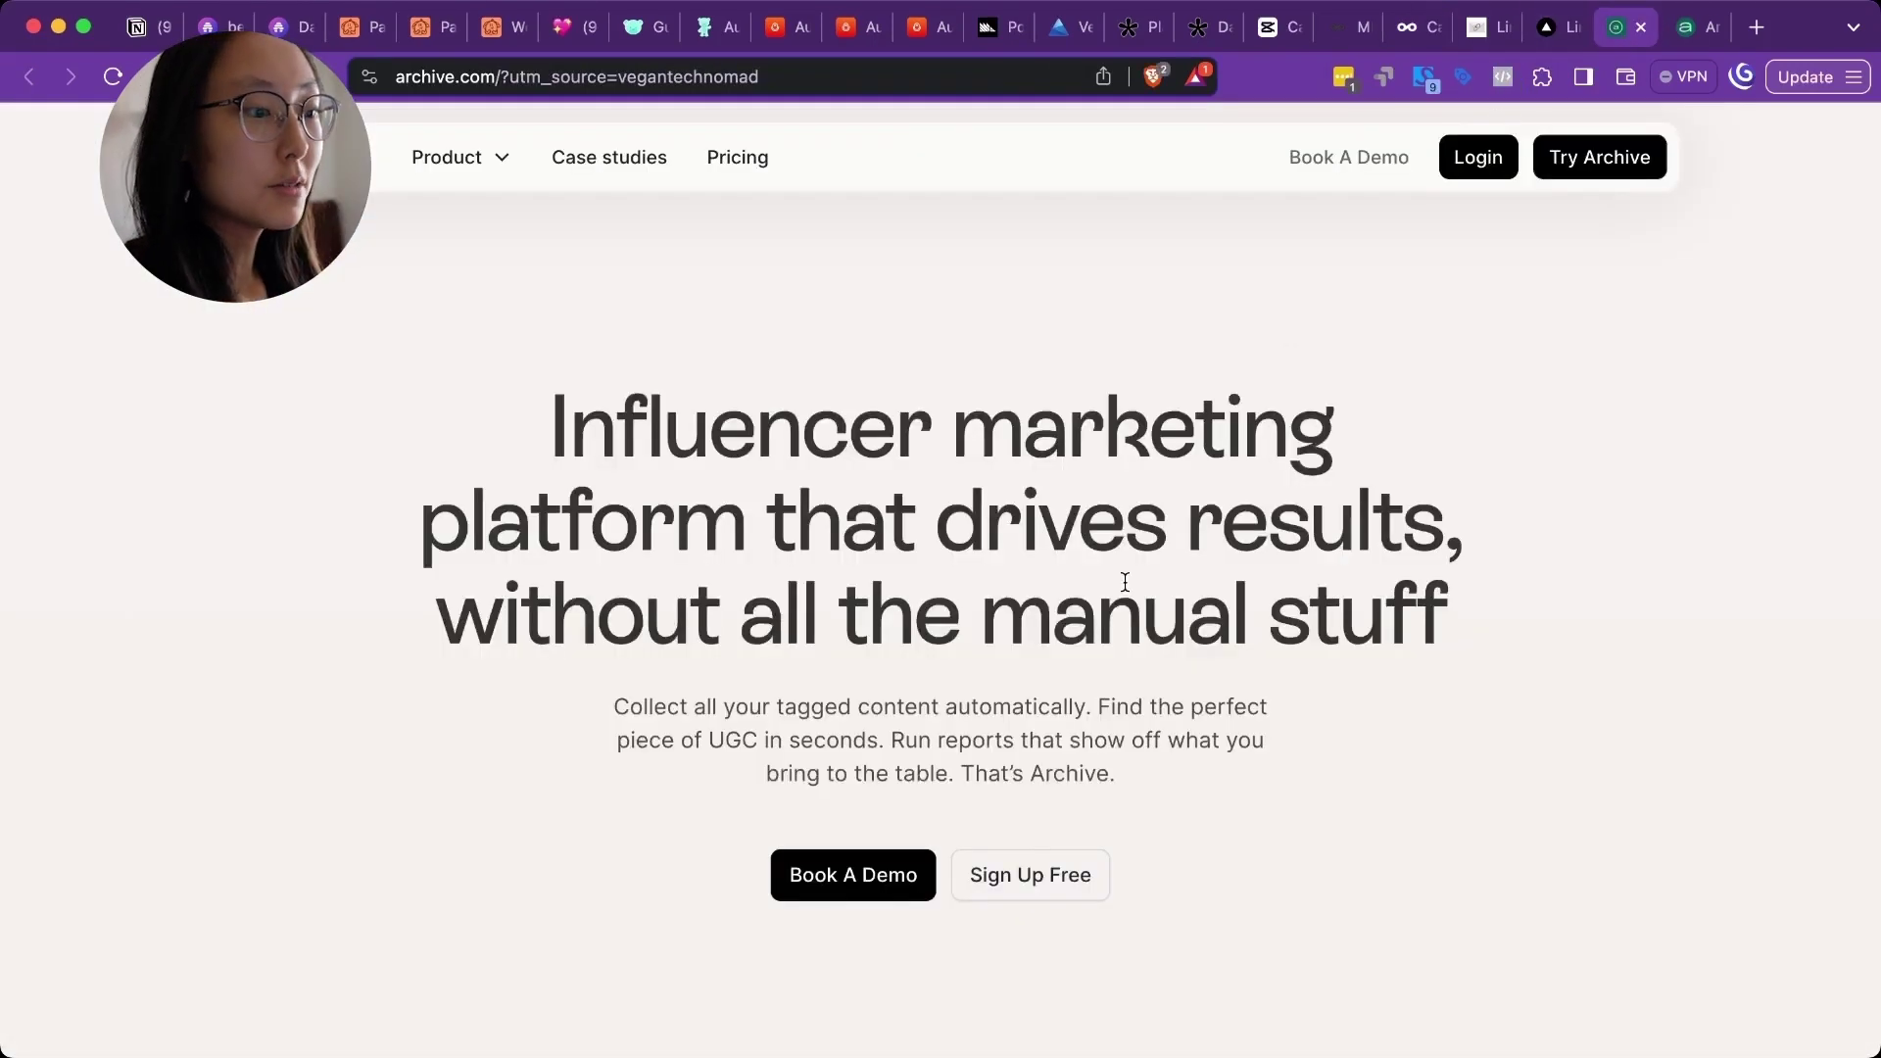
pyautogui.scroll(-15, 1126, 582)
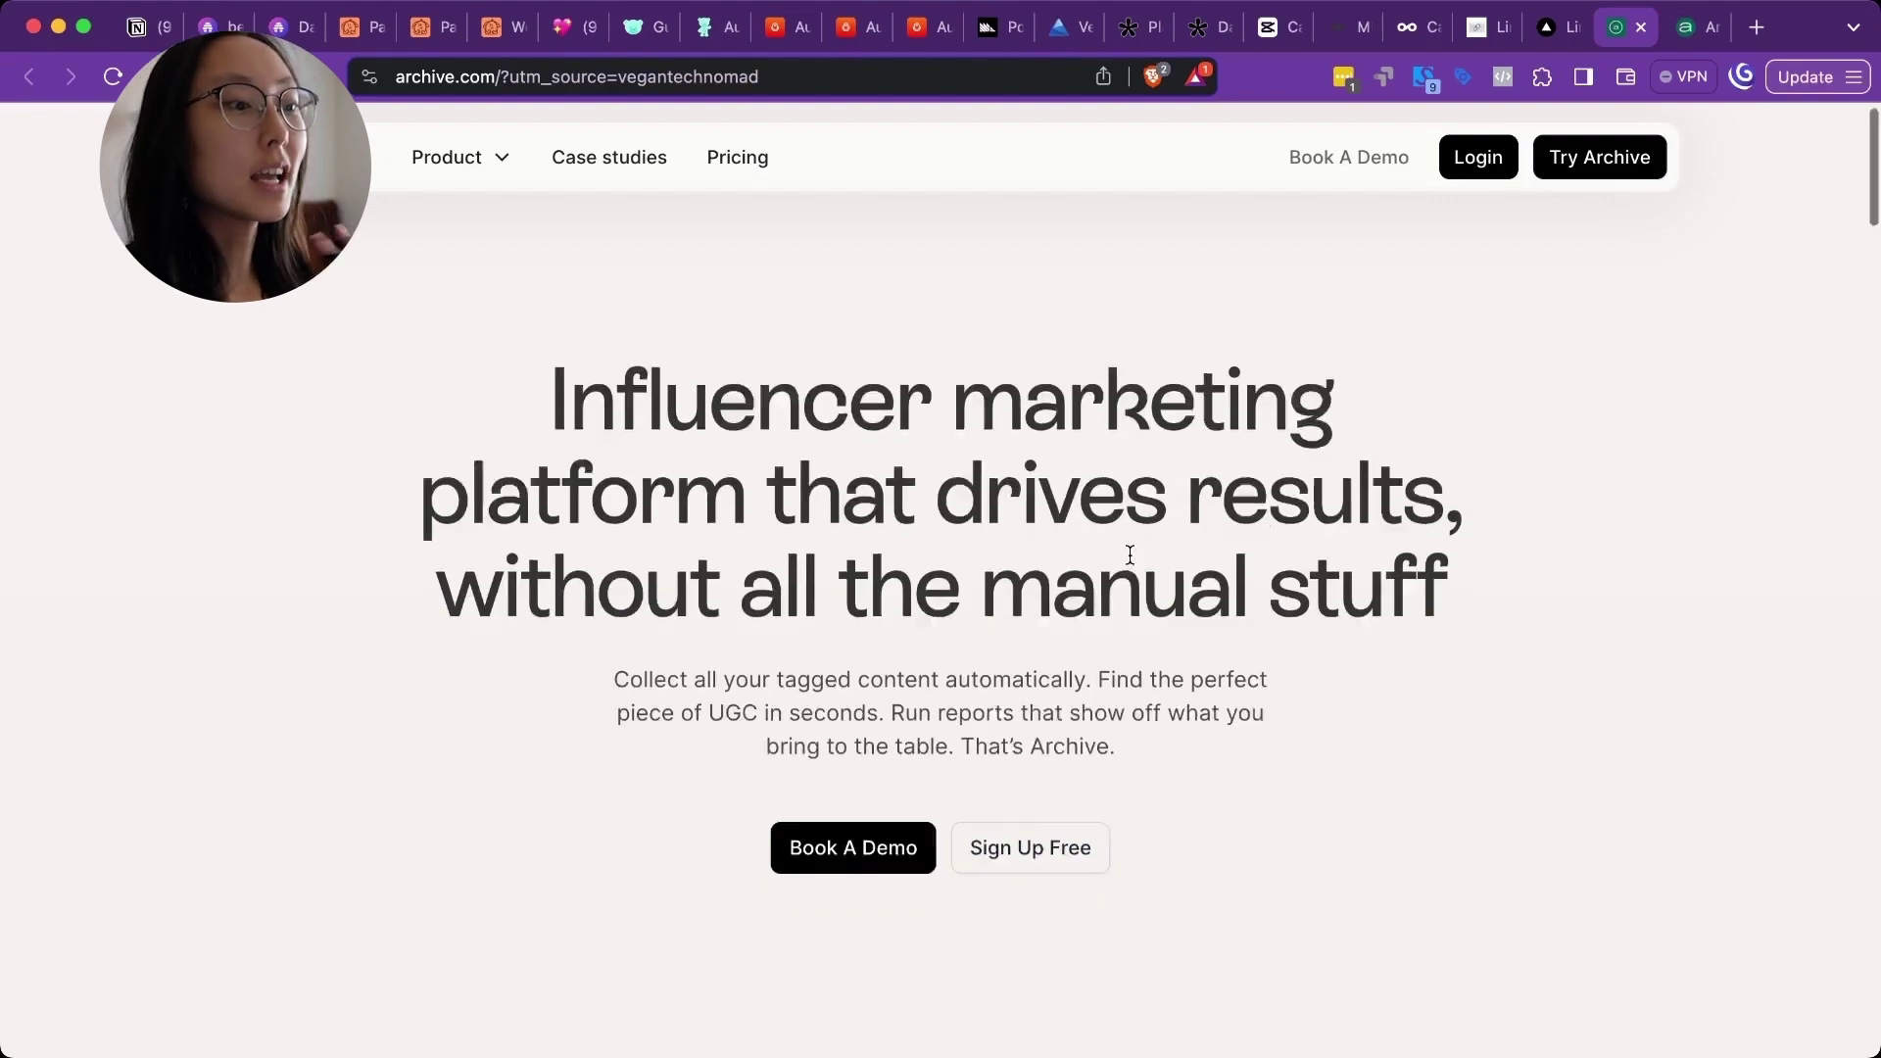
pyautogui.scroll(-12, 1129, 557)
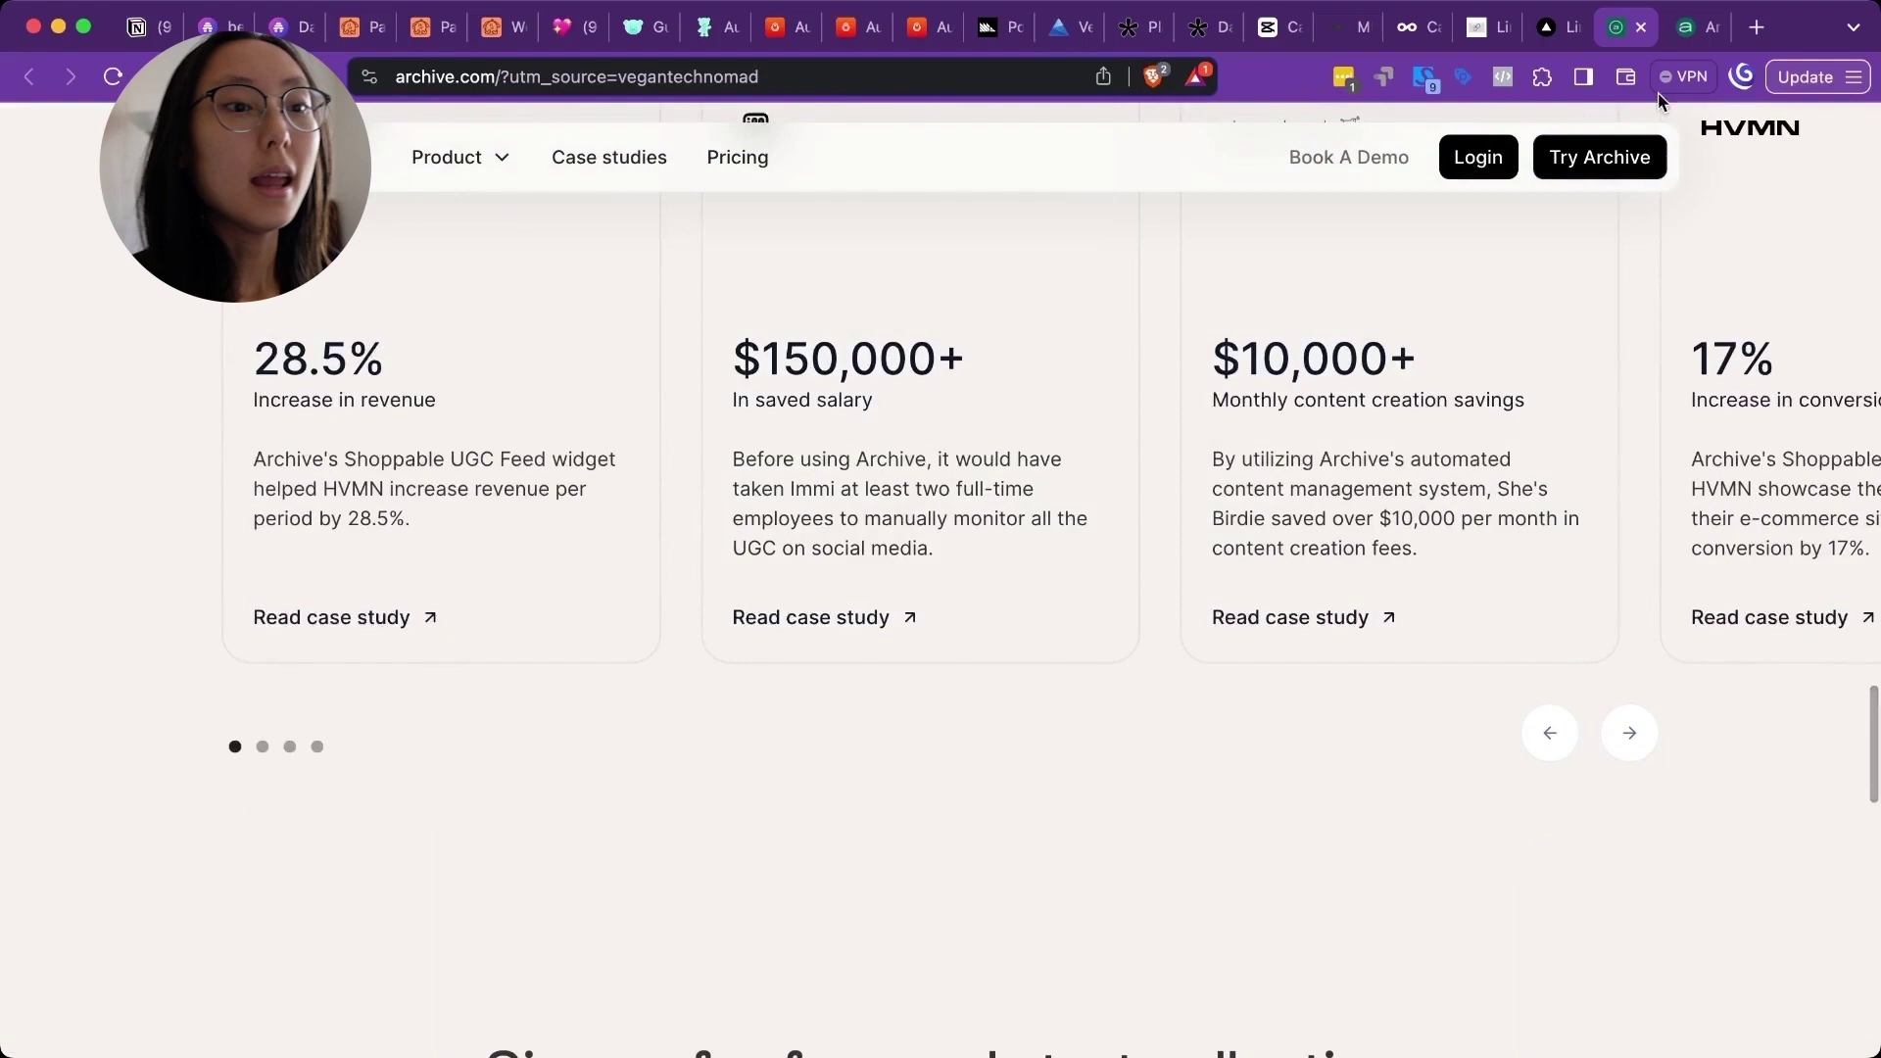
# Browse the All Content grid of tagged videos in the app.archive.com dashboard
pyautogui.click(1696, 27)
pyautogui.scroll(-7, 1130, 490)
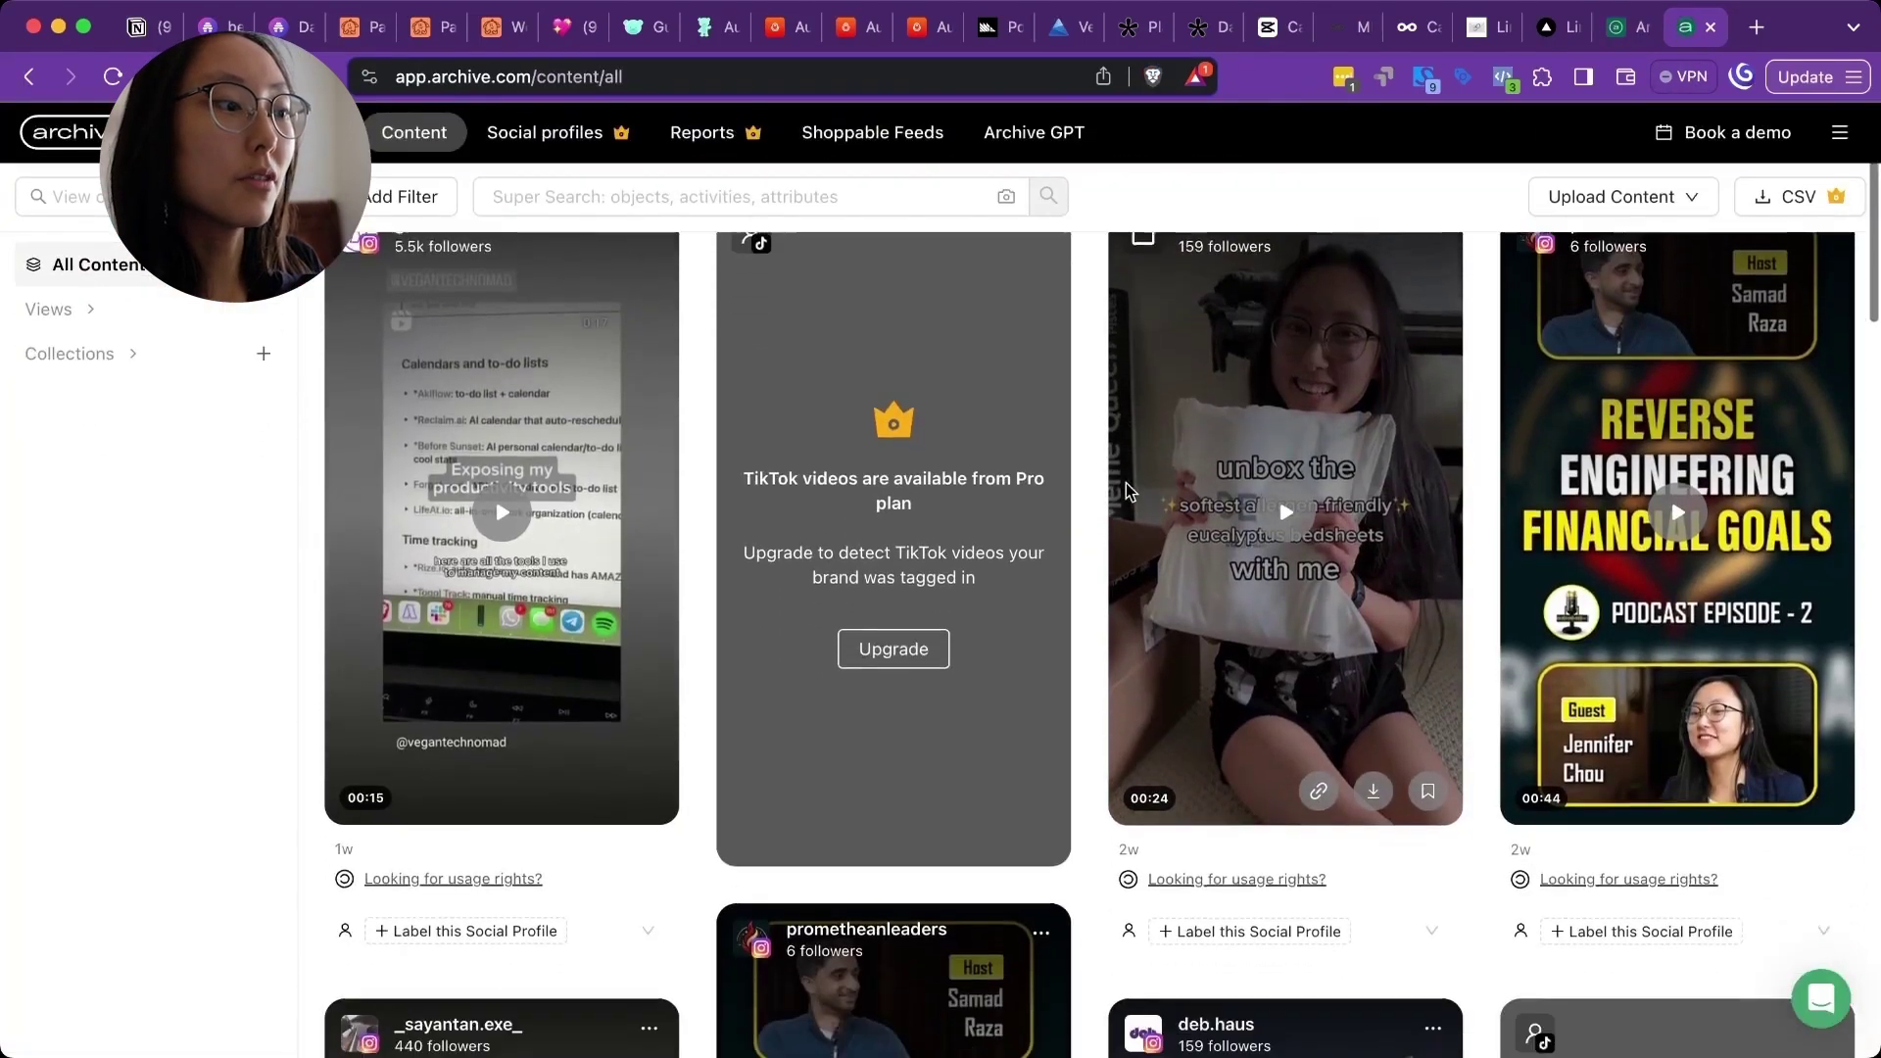
pyautogui.scroll(-10, 513, 558)
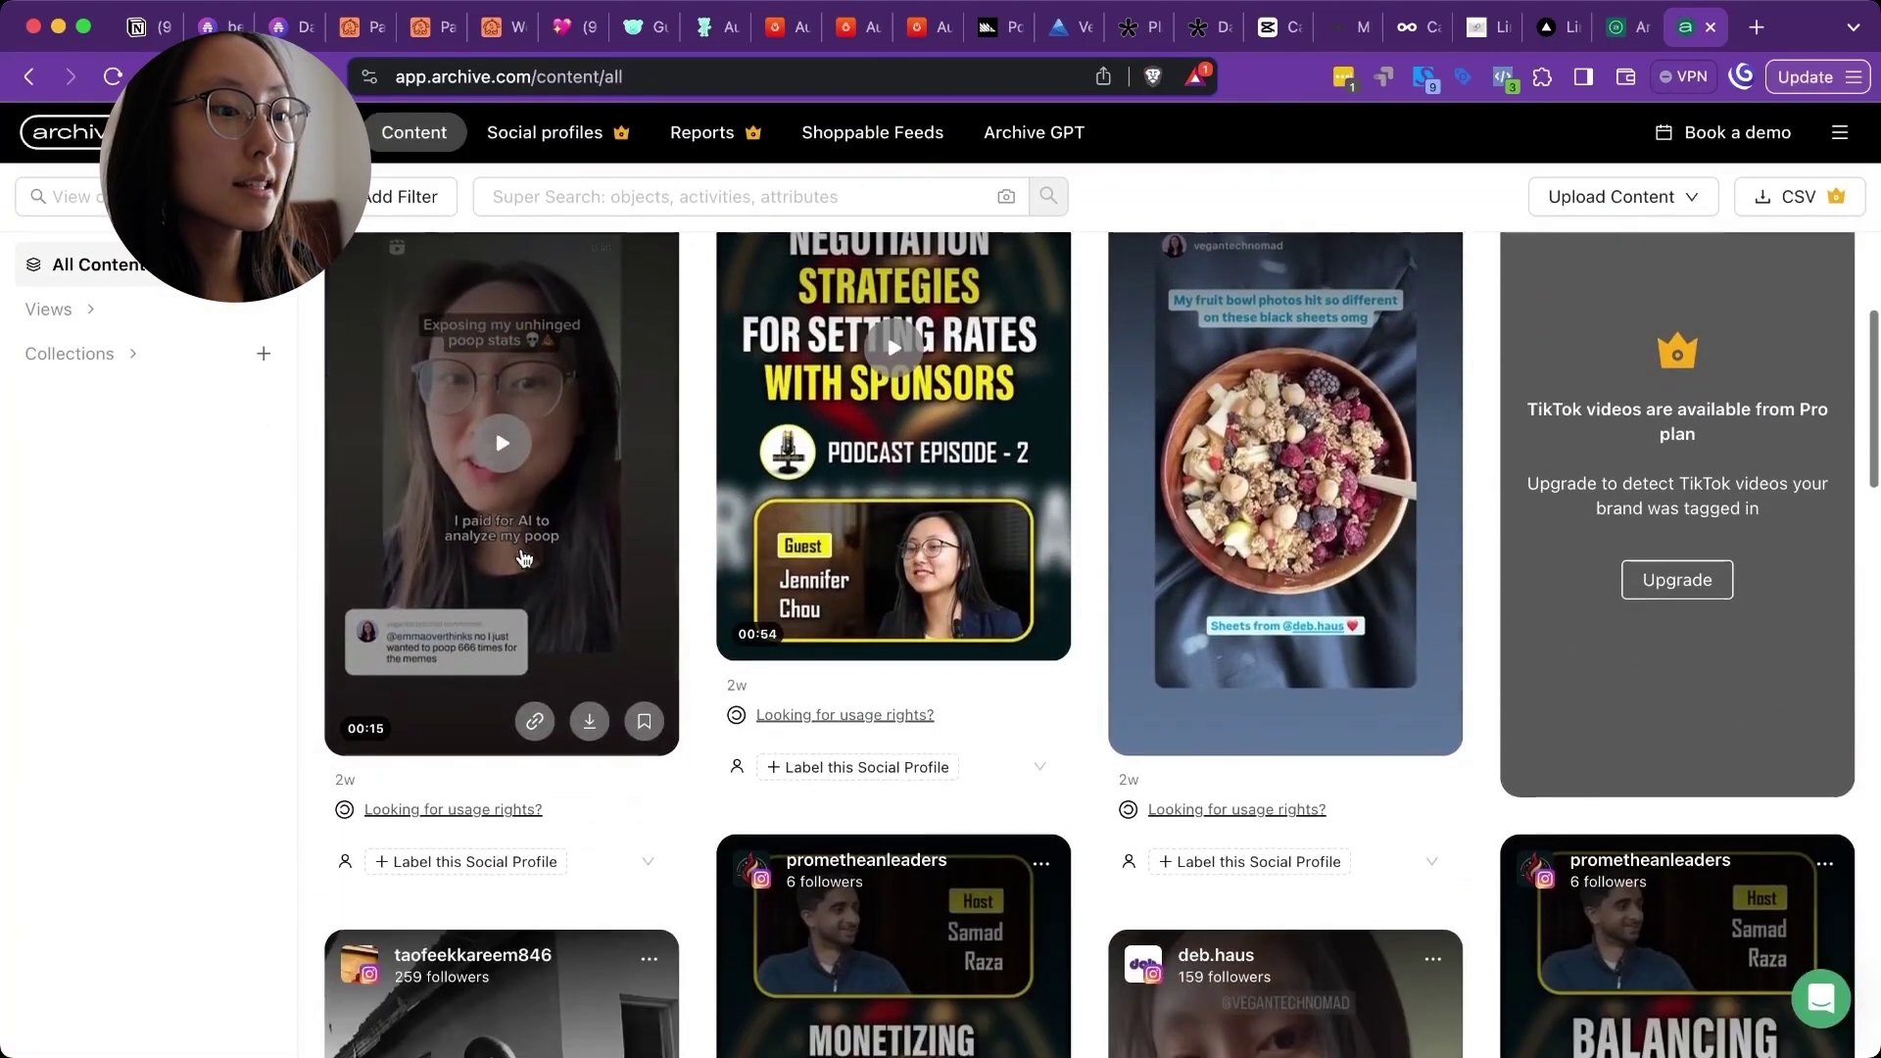
pyautogui.scroll(-10, 1279, 613)
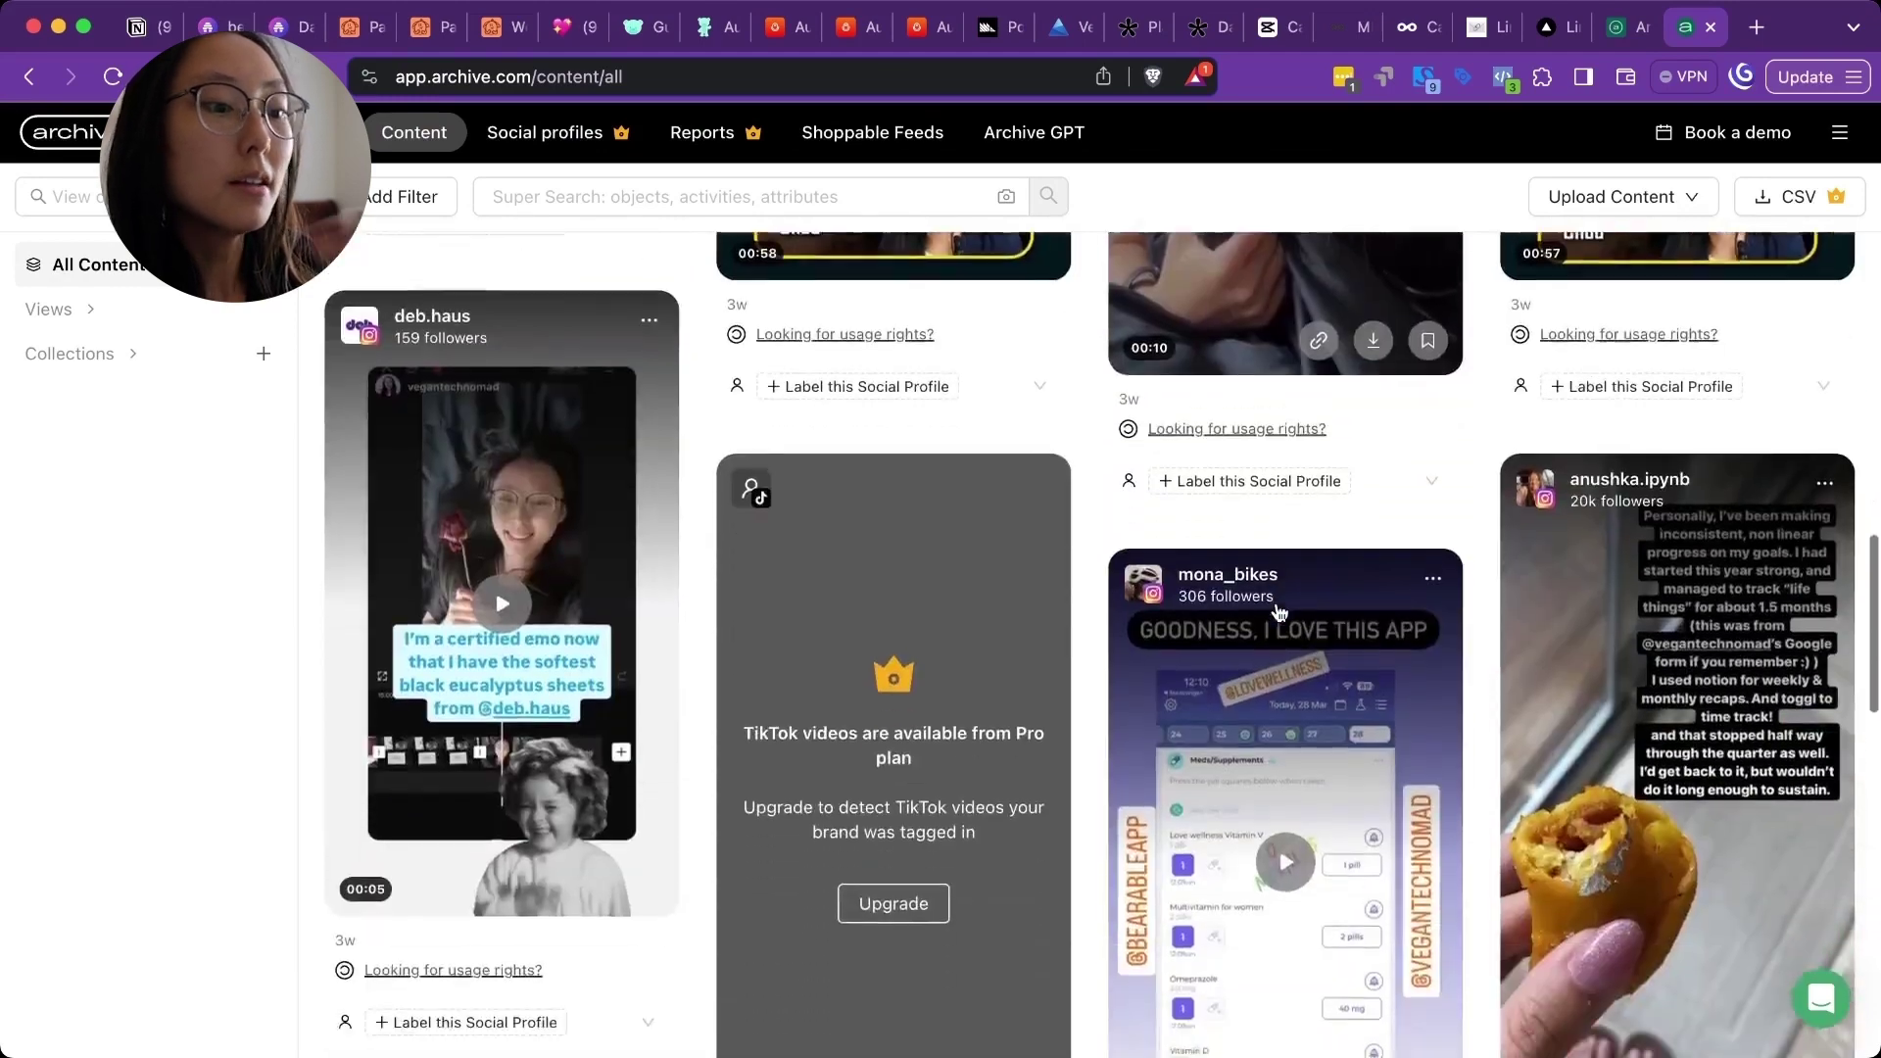
pyautogui.scroll(-10, 1279, 613)
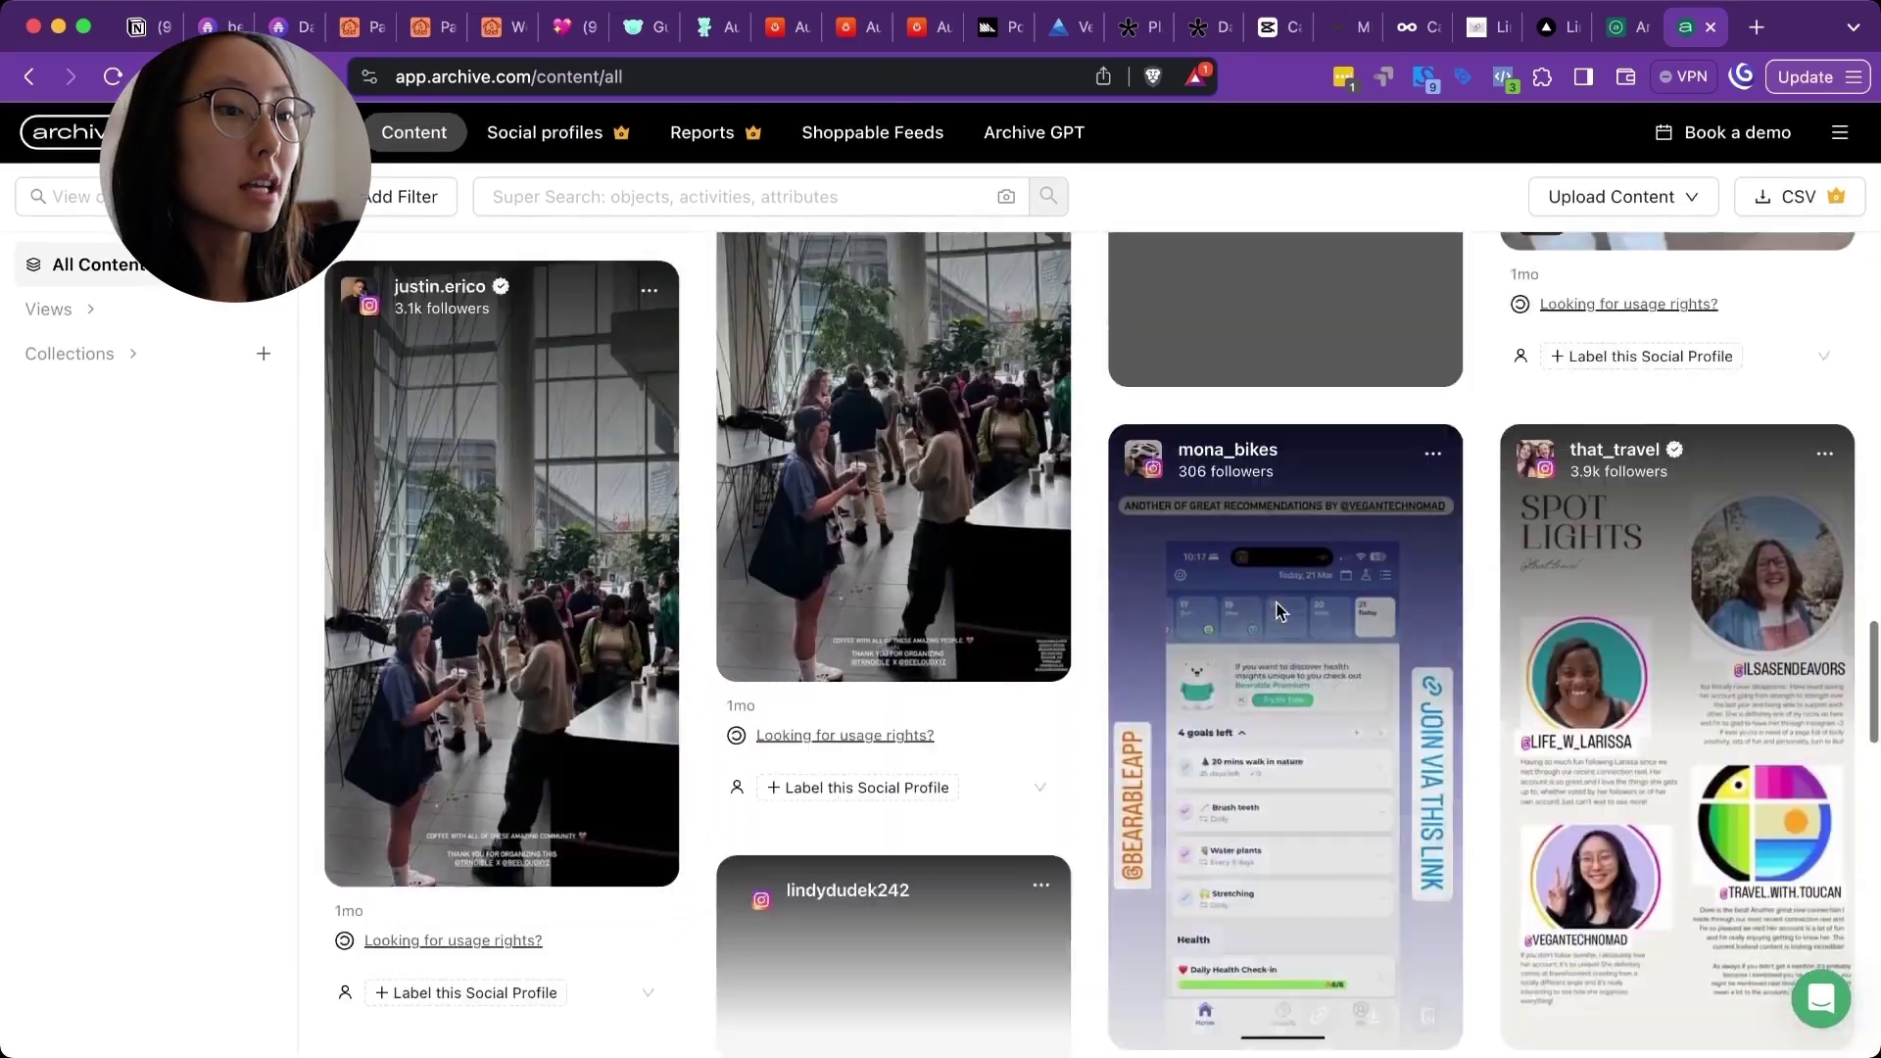
pyautogui.scroll(-15, 1275, 609)
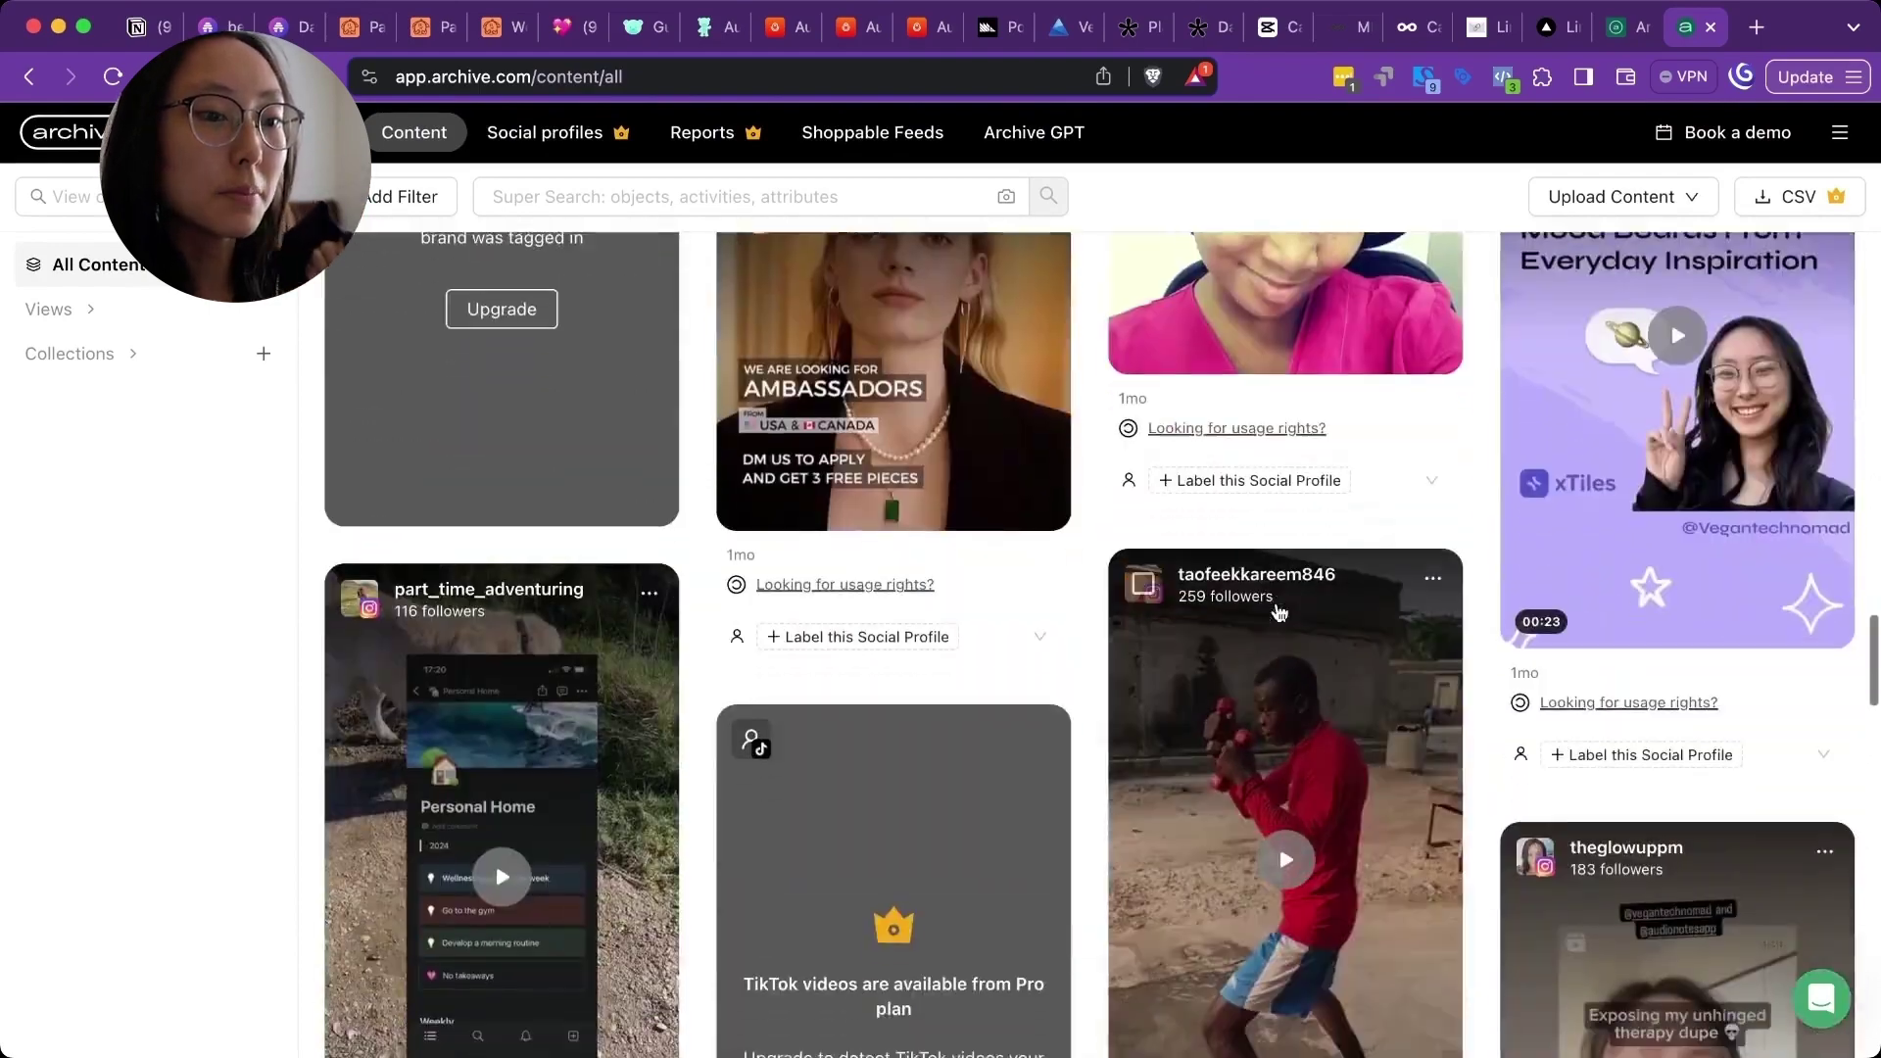
pyautogui.scroll(20, 1279, 613)
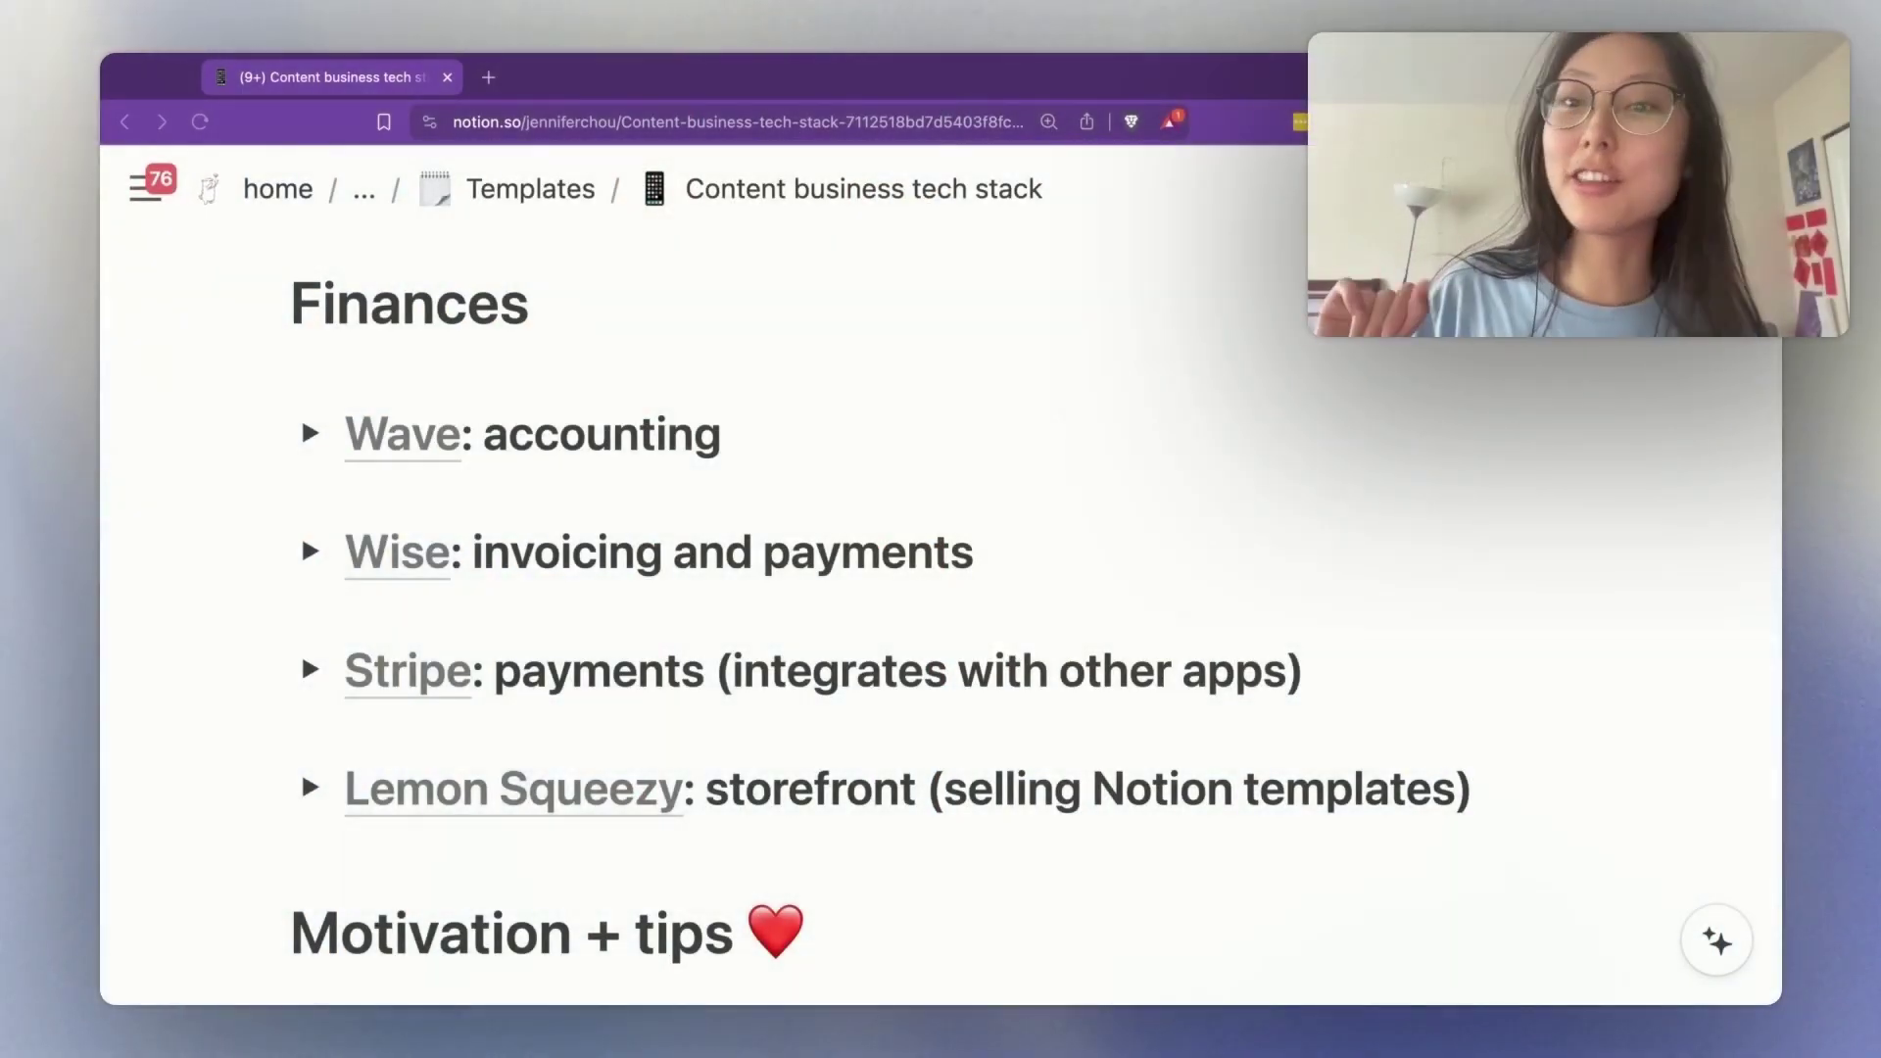
# Expand the Wave accounting note and scroll through its screenshot
pyautogui.click(310, 434)
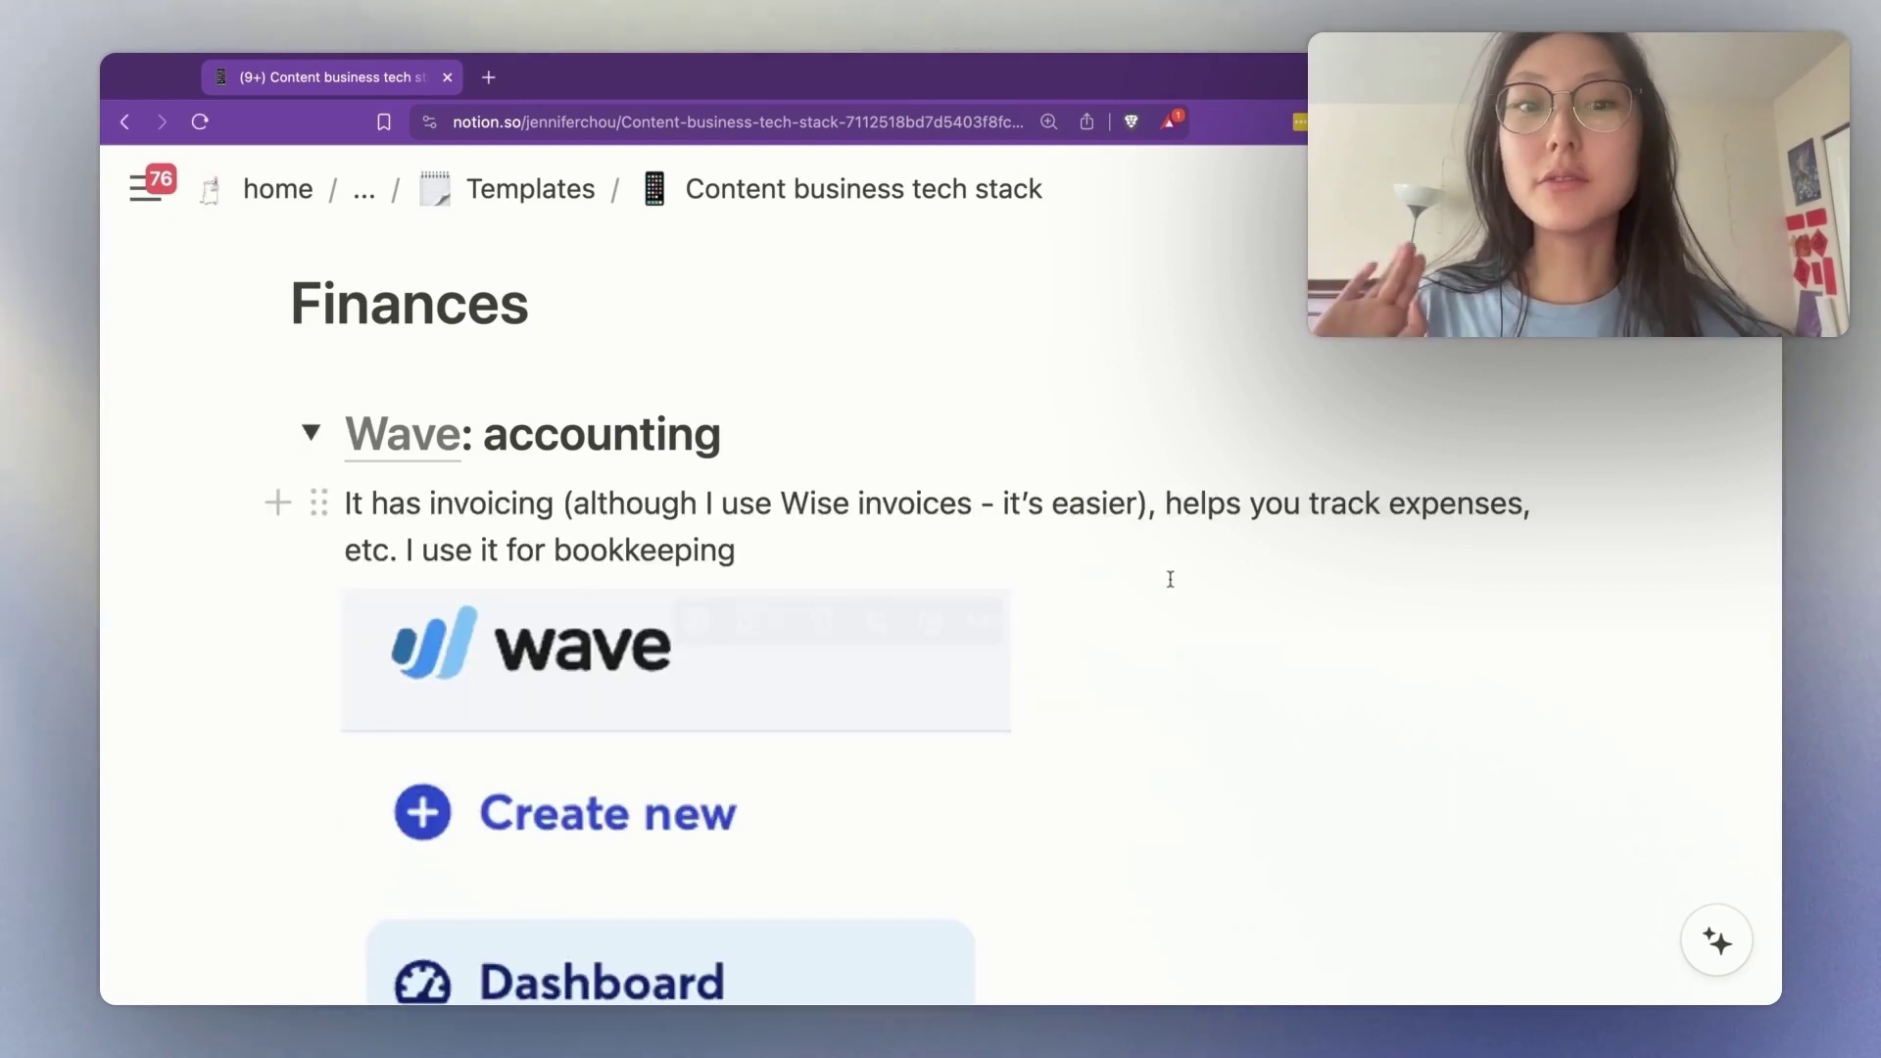
pyautogui.scroll(-8, 1170, 579)
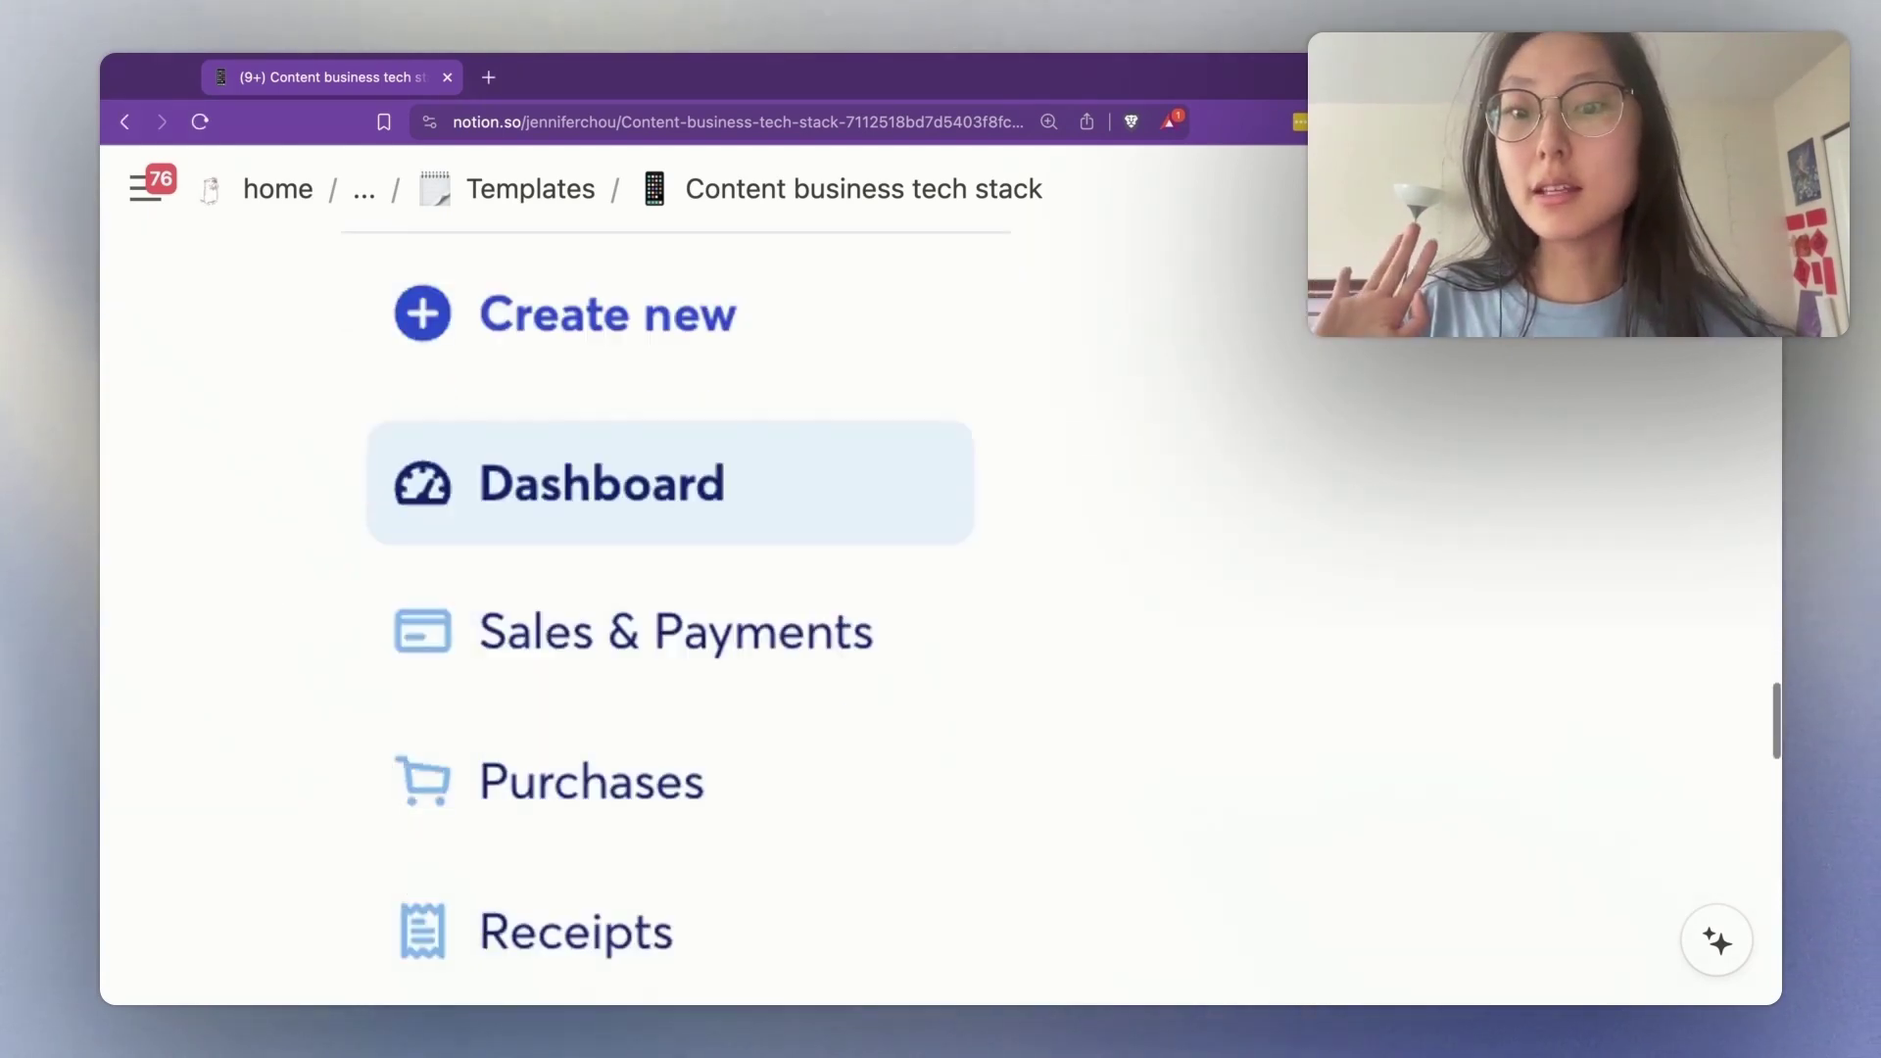
pyautogui.scroll(-9, 667, 588)
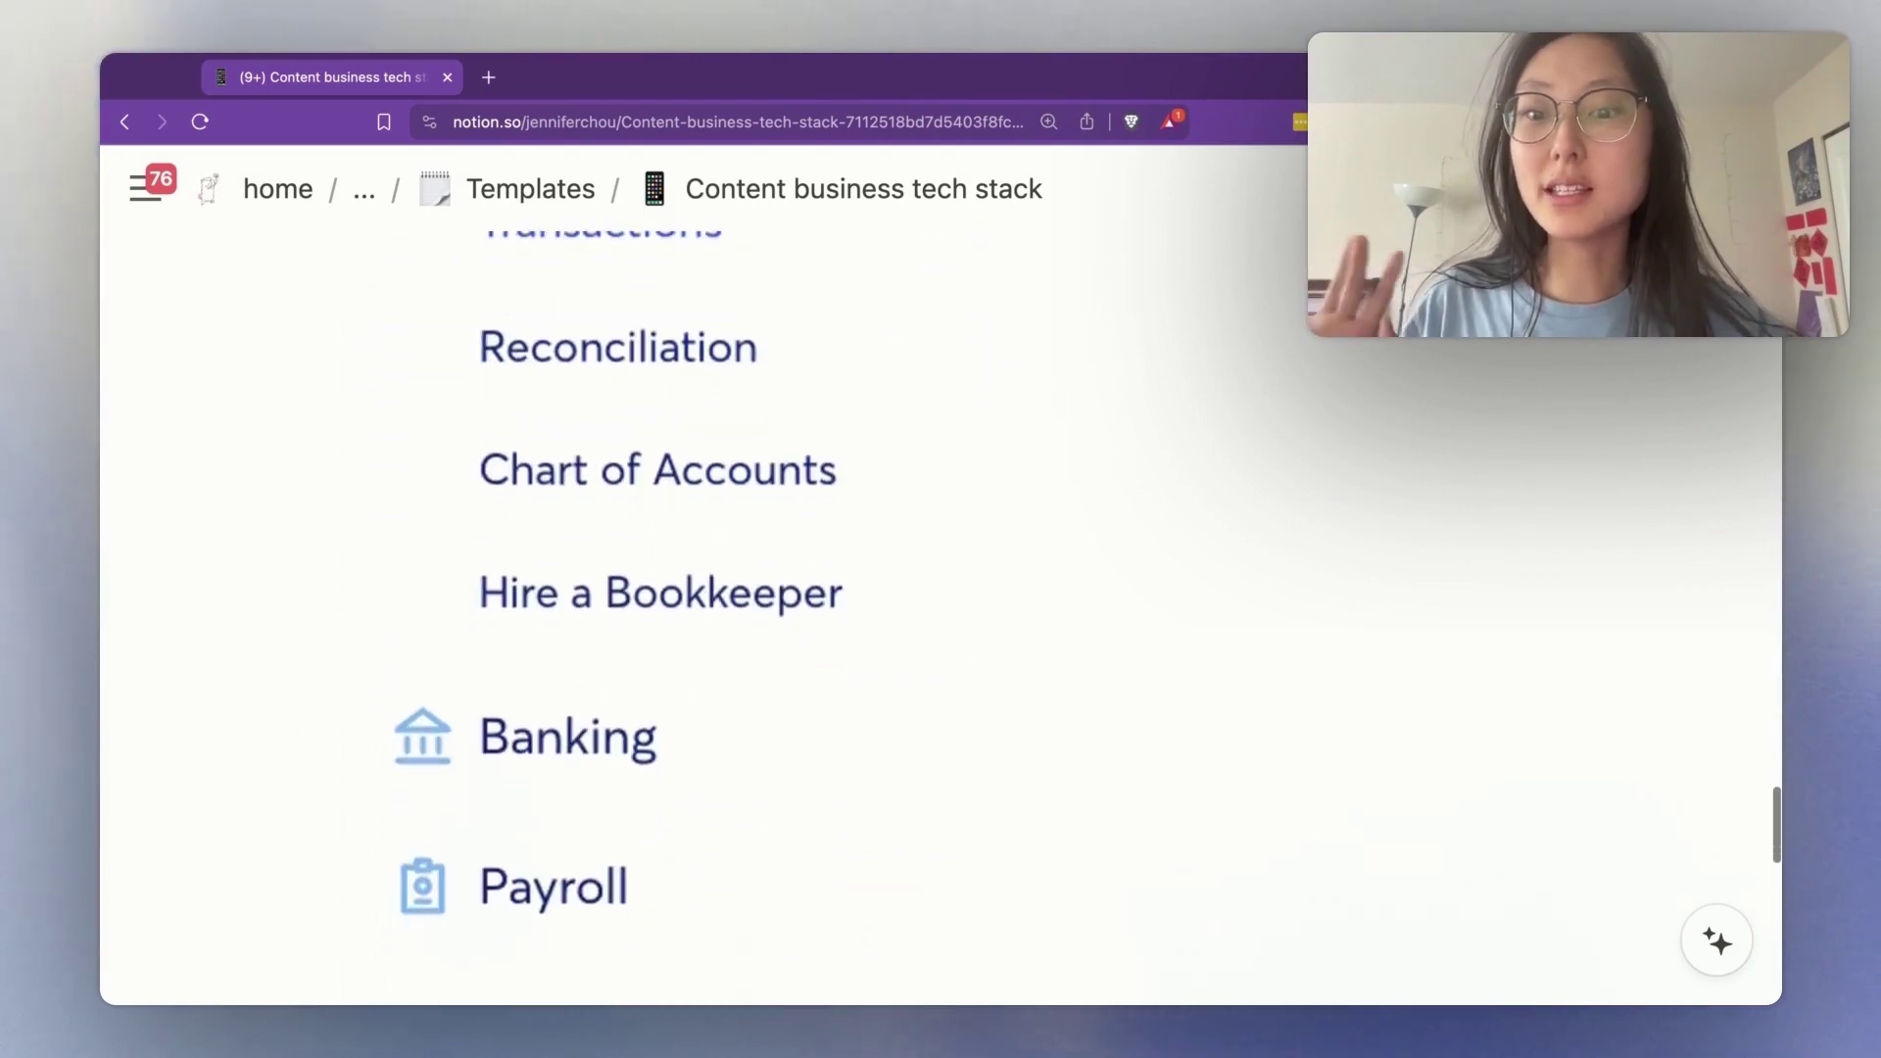
pyautogui.scroll(15, 940, 588)
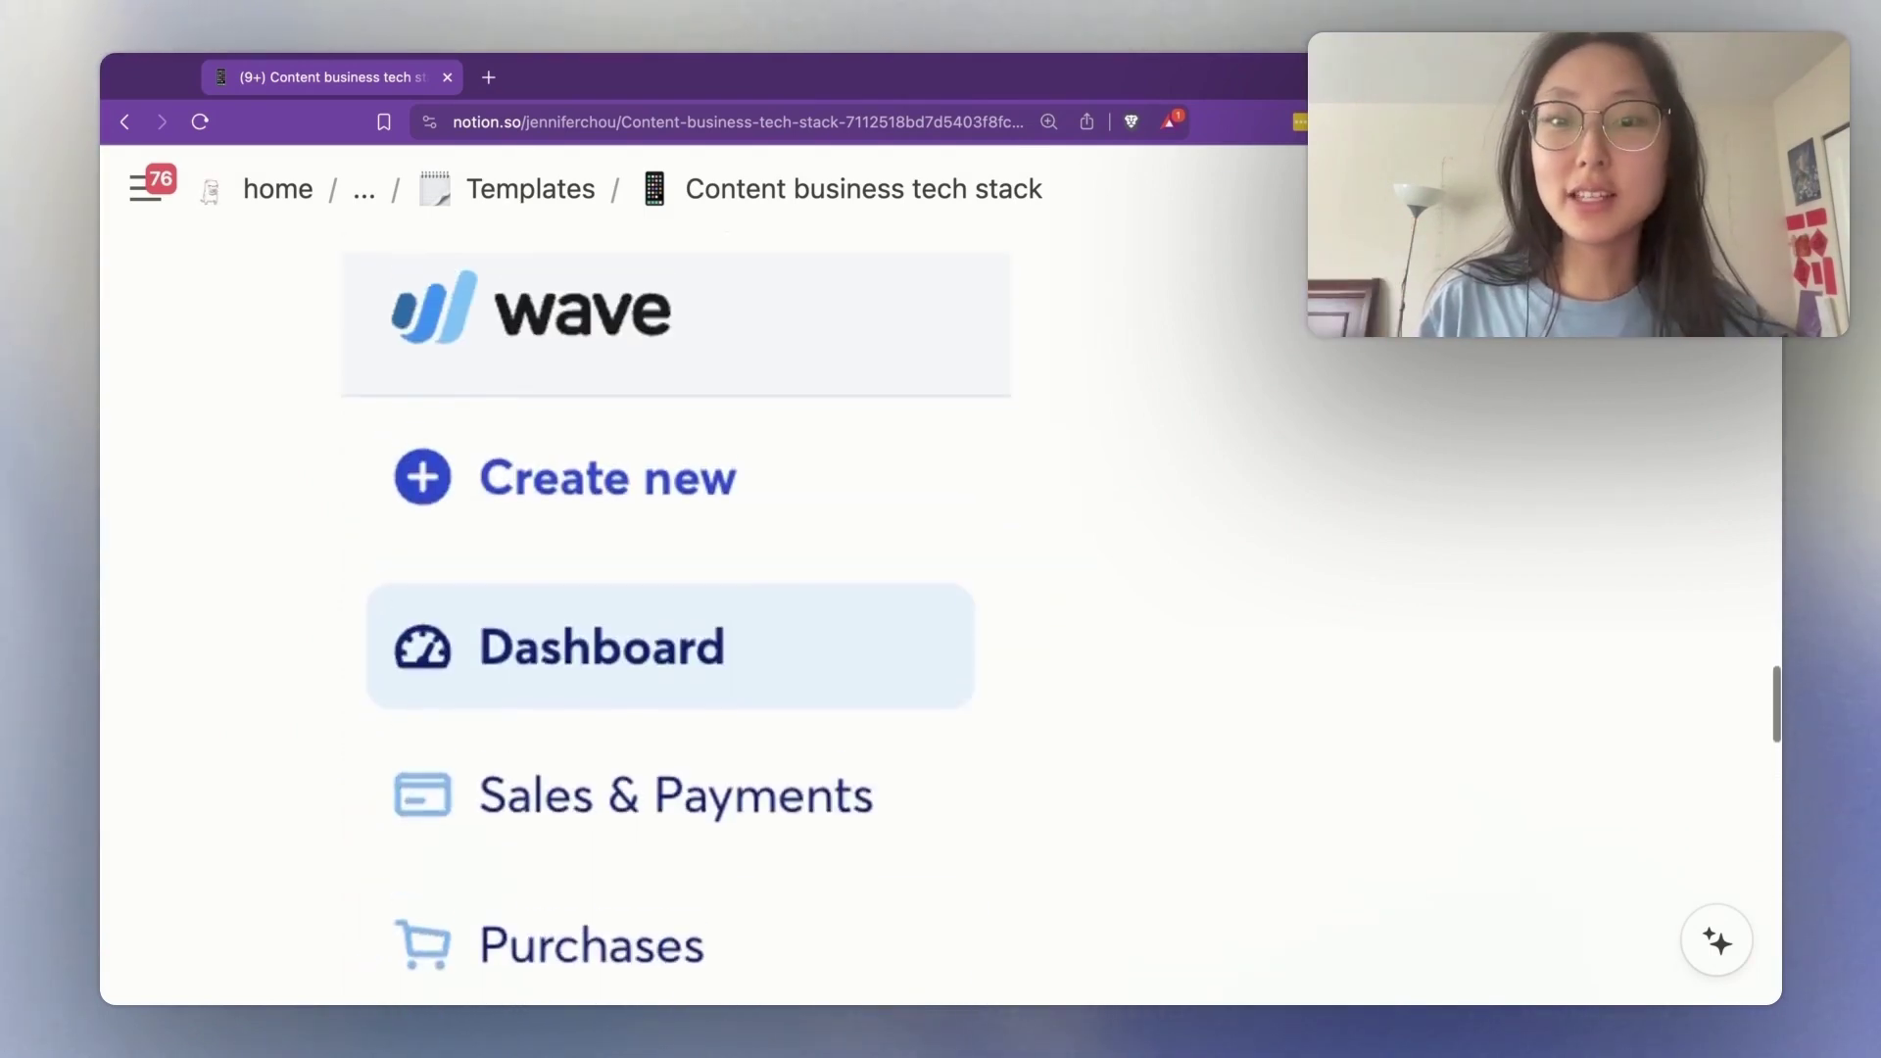
# Collapse Wave and expand the Wise note to show its 'Request a payment' screenshot
pyautogui.click(311, 370)
pyautogui.click(311, 569)
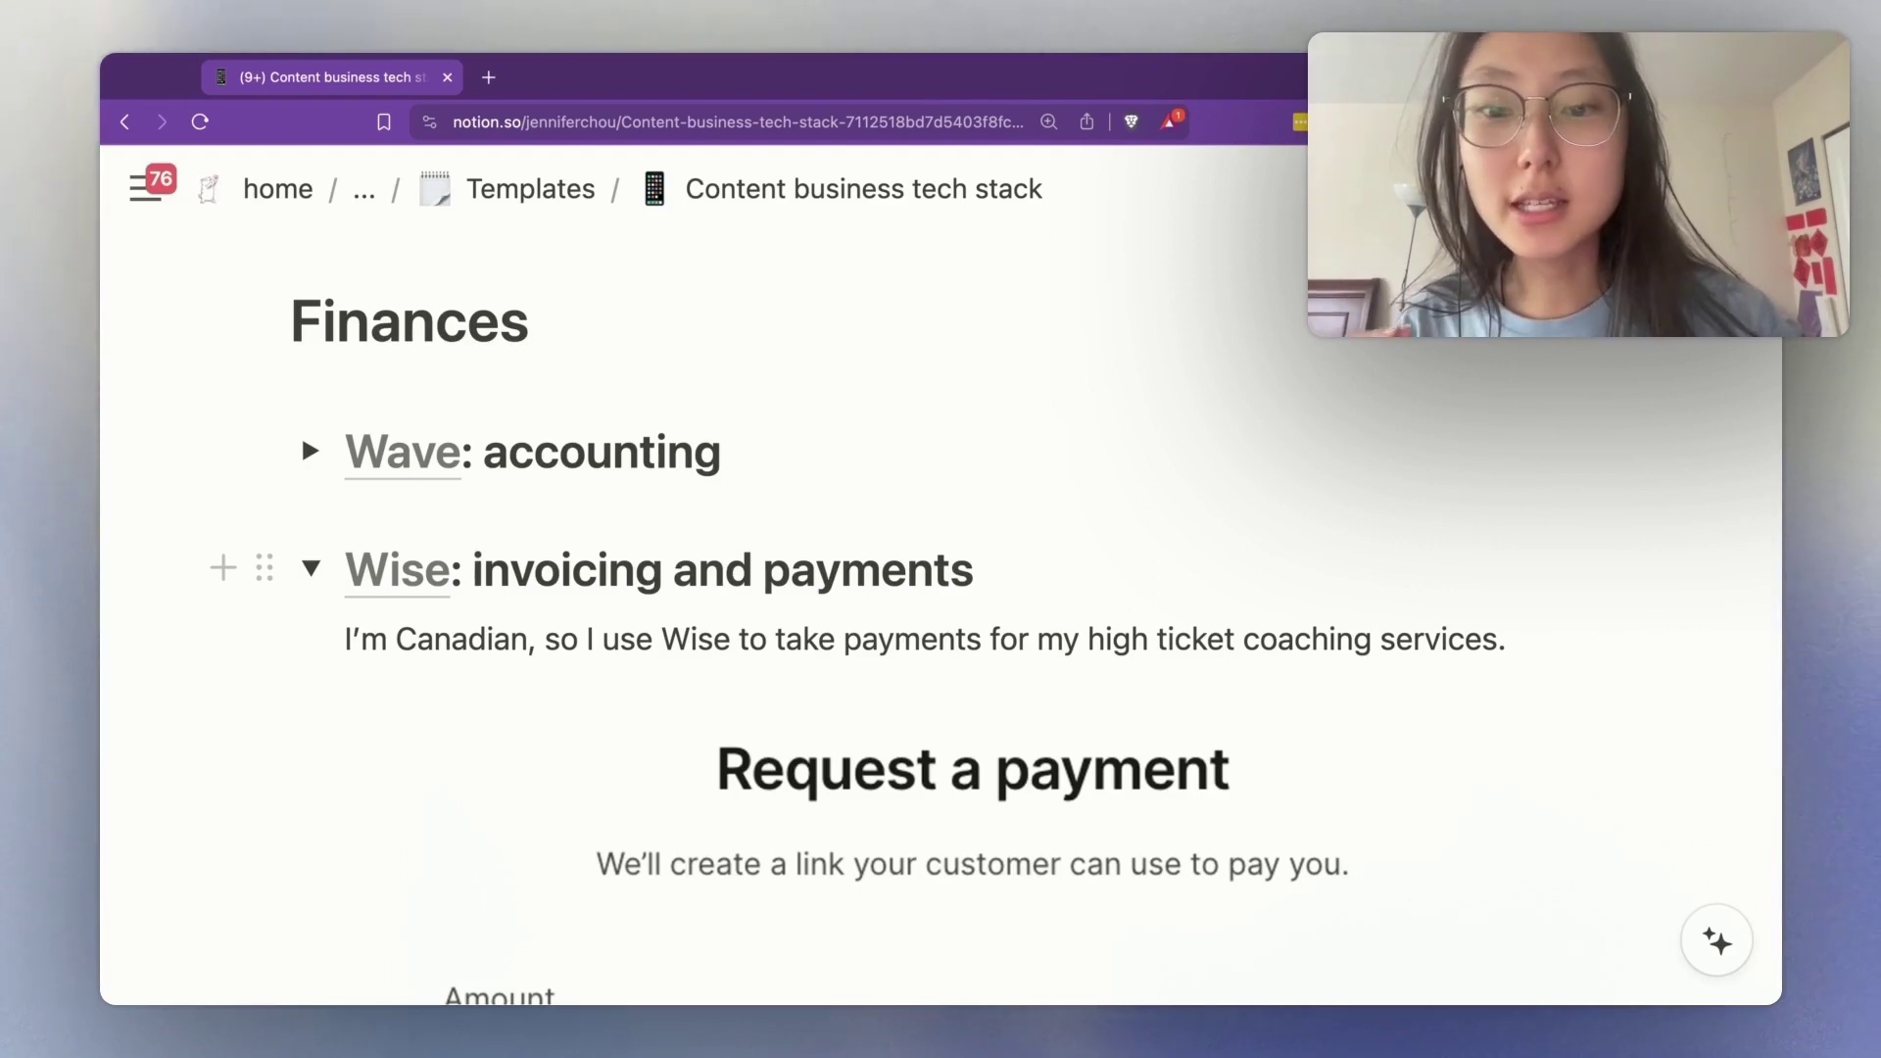
pyautogui.scroll(-3, 996, 410)
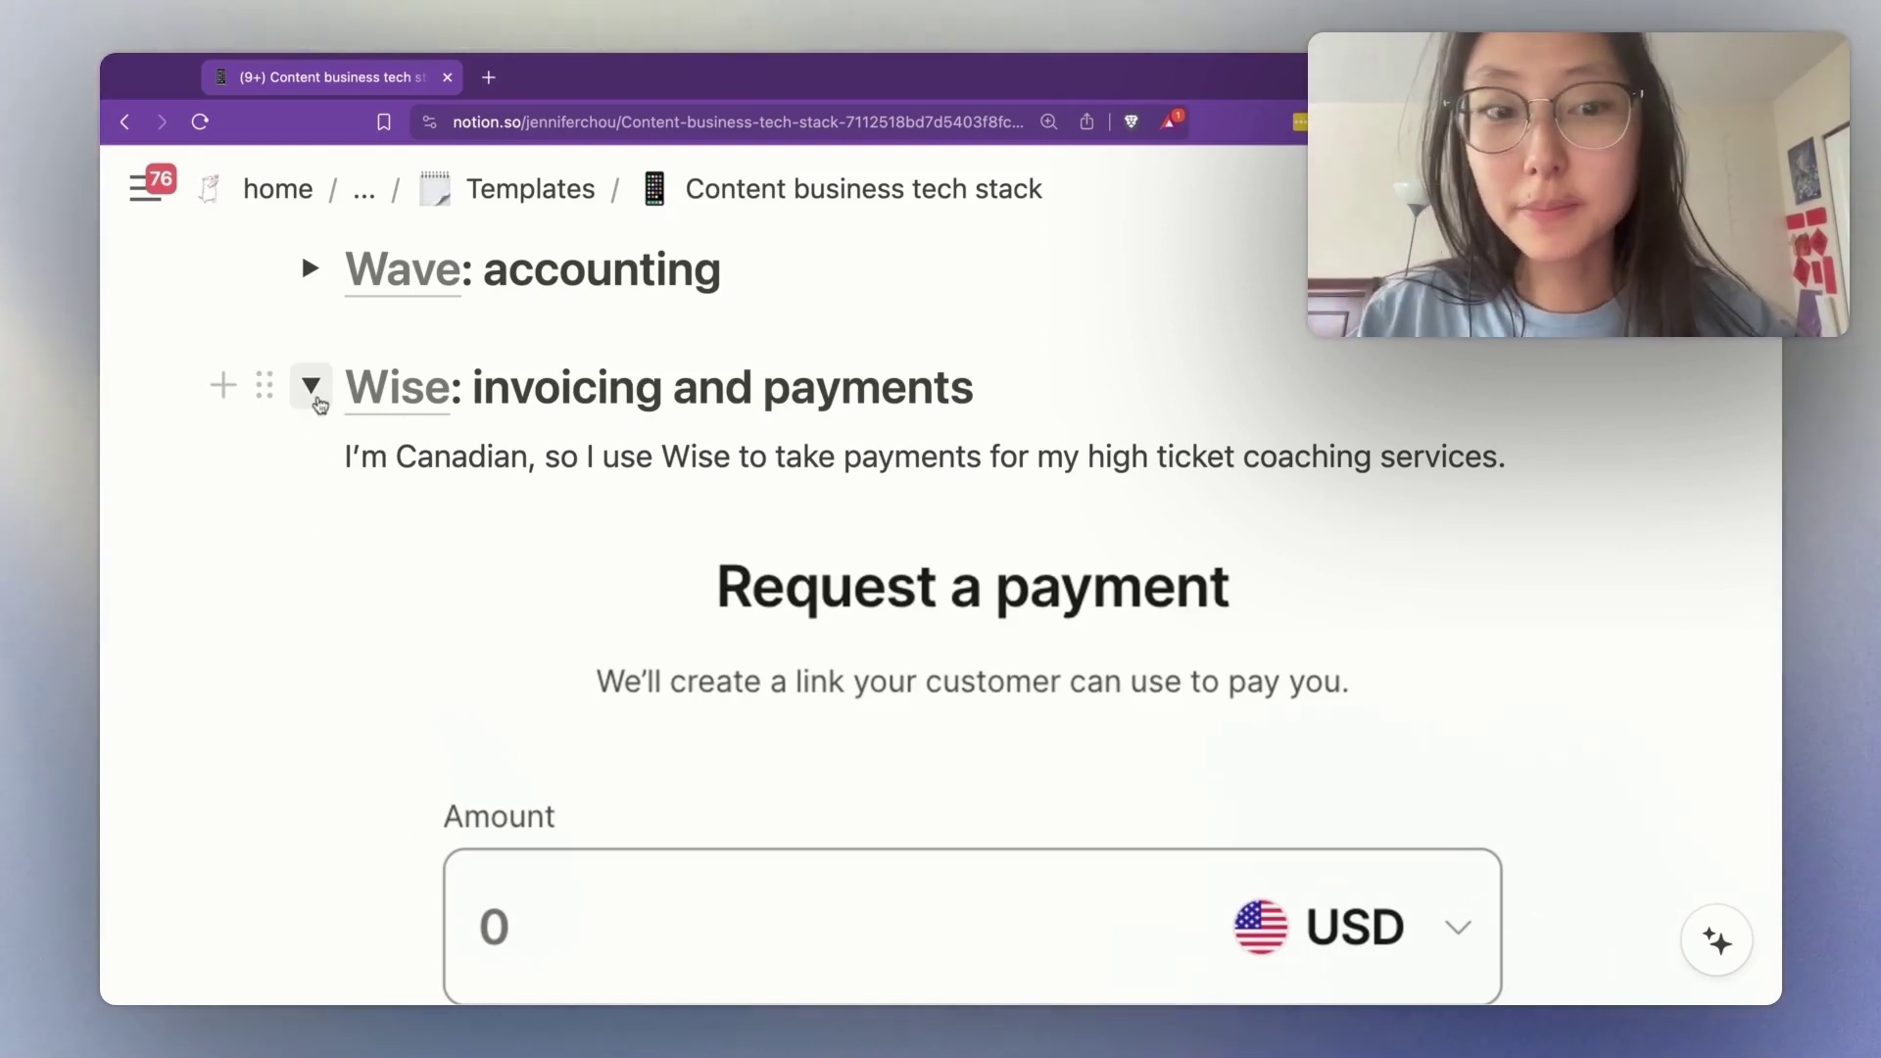
pyautogui.scroll(-5, 770, 685)
pyautogui.scroll(5, 770, 685)
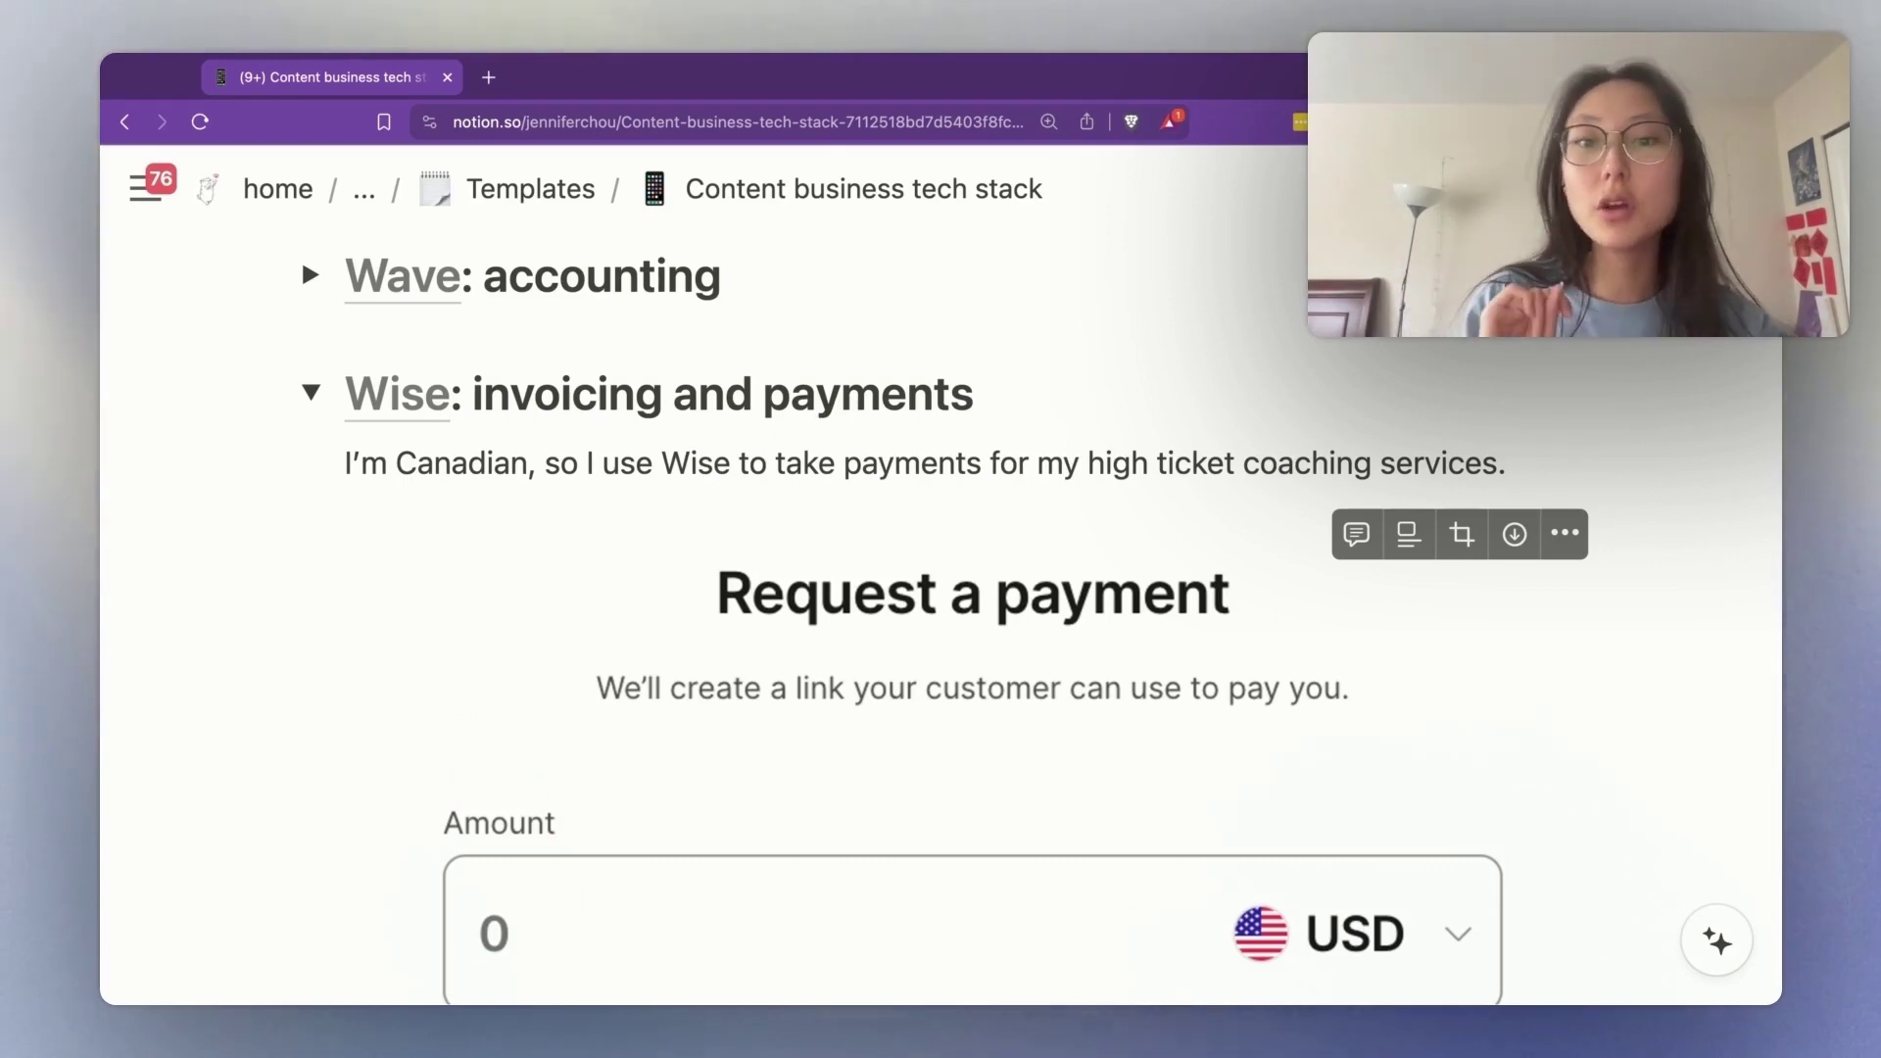
# Collapse Wise, expand the Stripe note and highlight its Lemon Squeezy storefront mention
pyautogui.scroll(-4, 941, 588)
pyautogui.scroll(8, 941, 588)
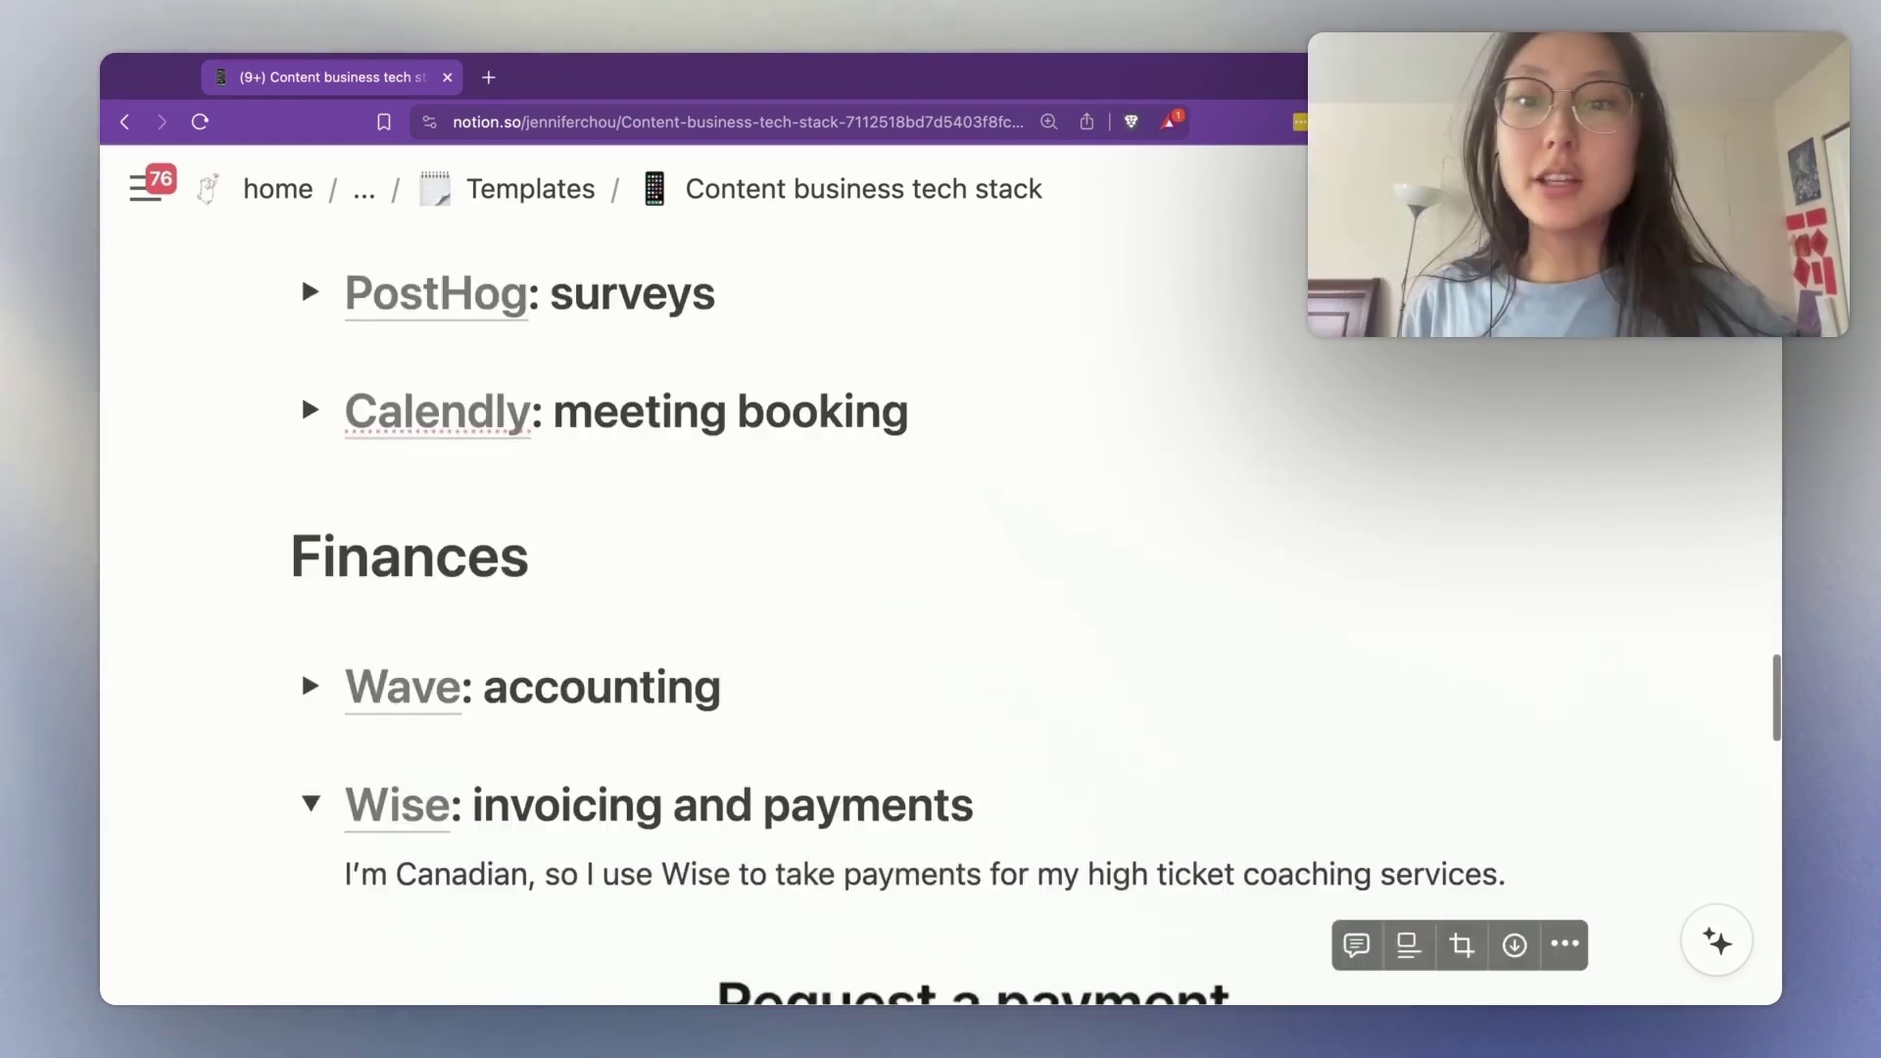
pyautogui.click(310, 840)
pyautogui.scroll(-3, 315, 849)
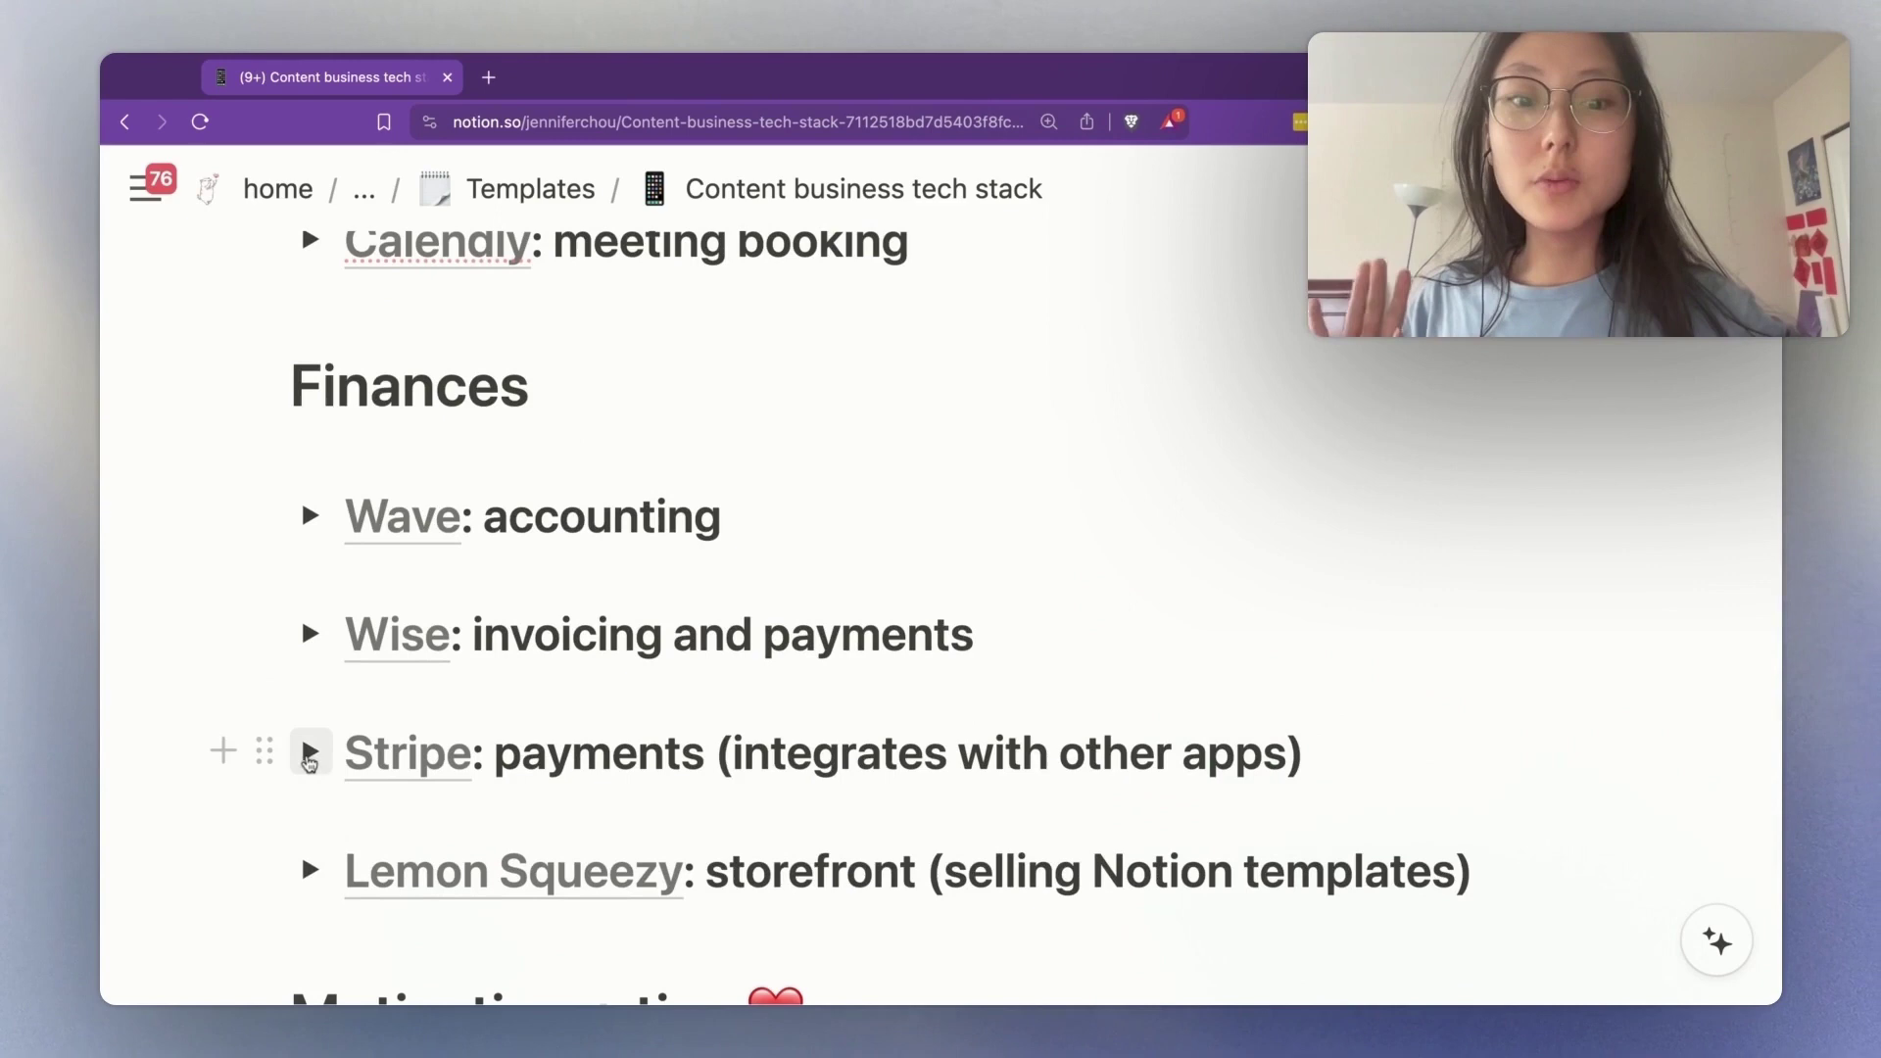
pyautogui.click(310, 752)
pyautogui.scroll(-3, 309, 759)
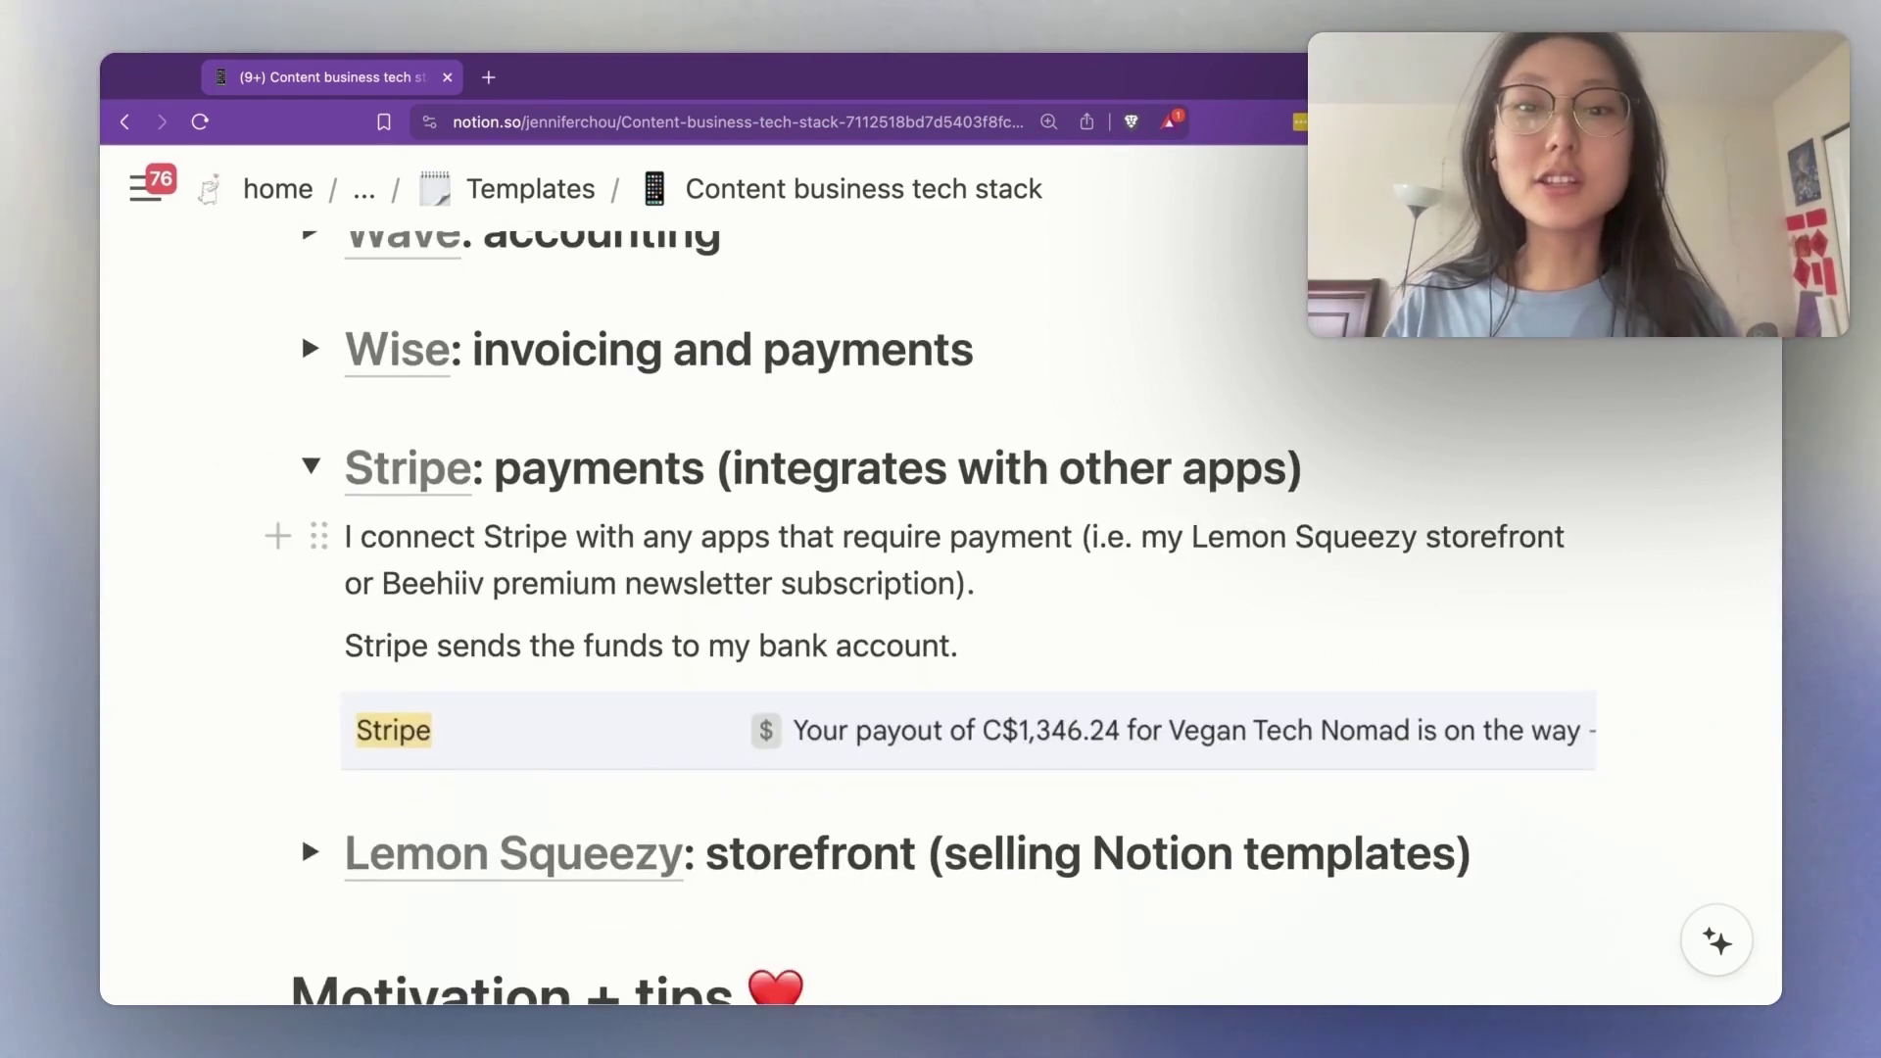
pyautogui.scroll(-3, 1580, 594)
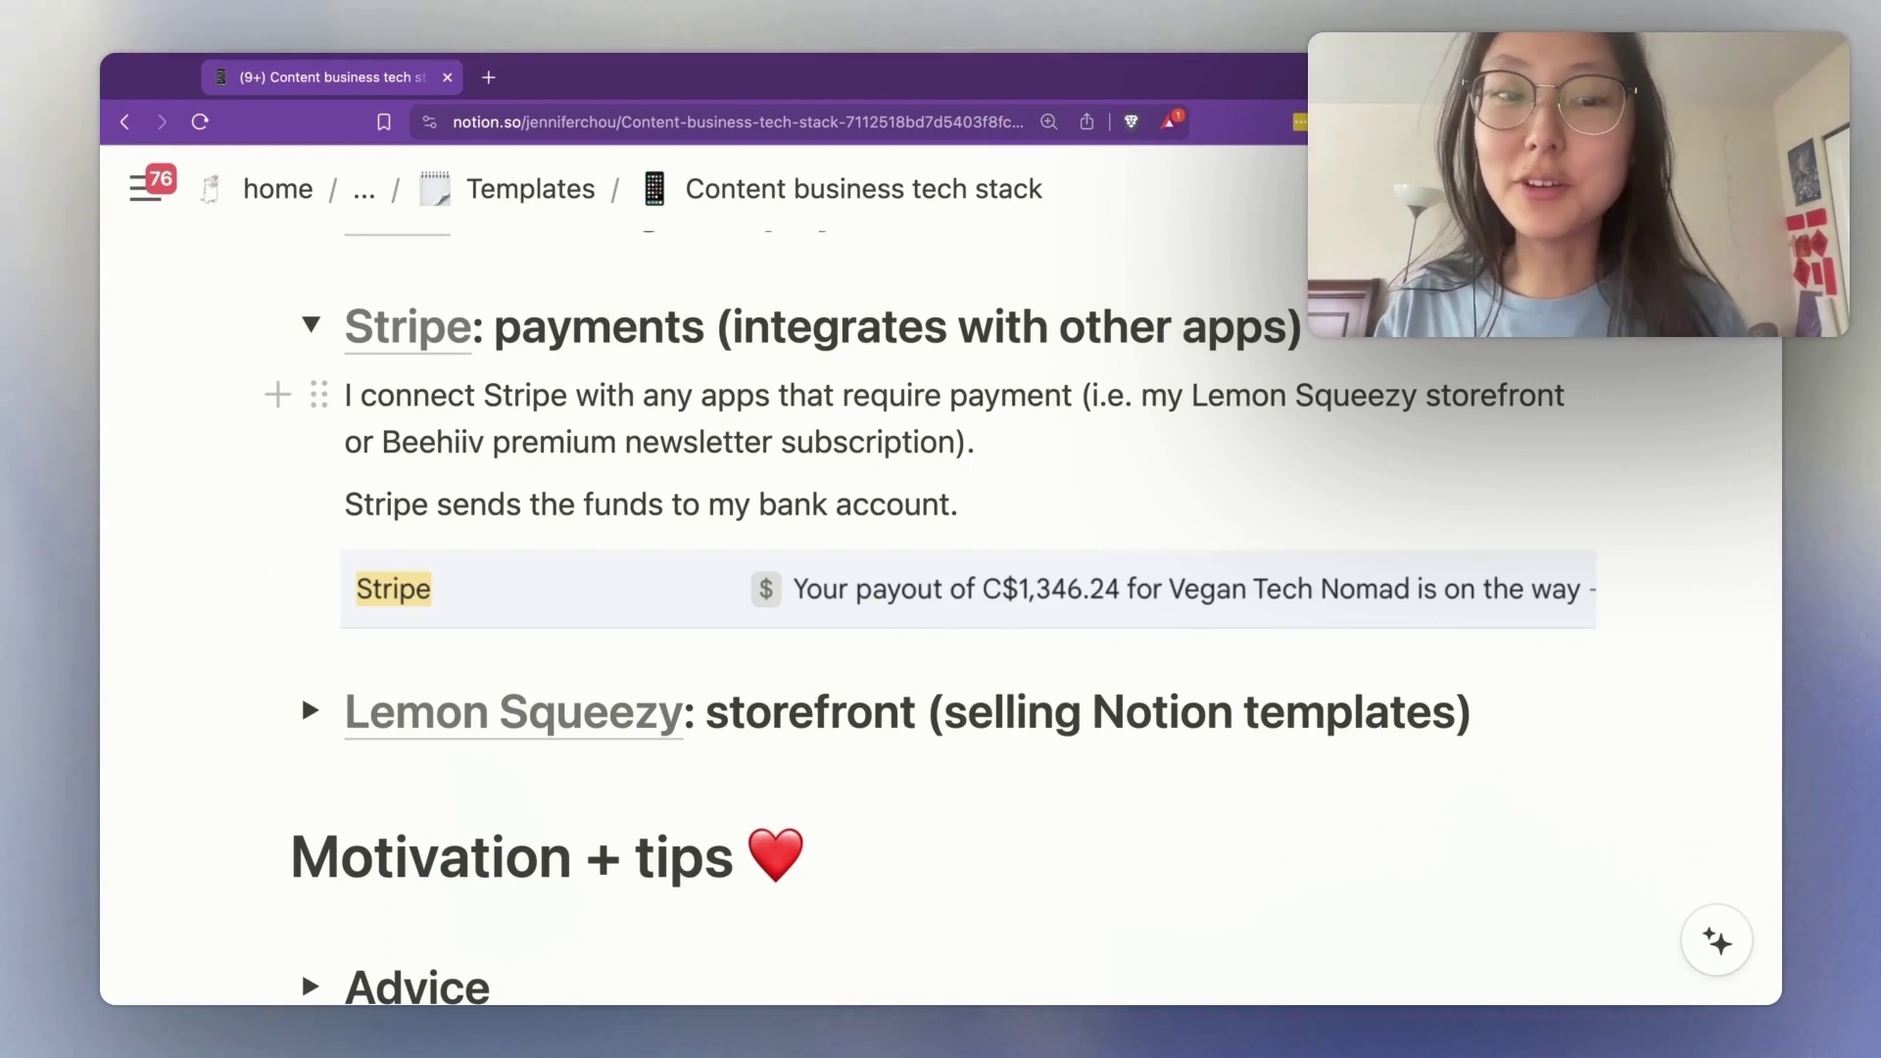
pyautogui.moveTo(387, 374)
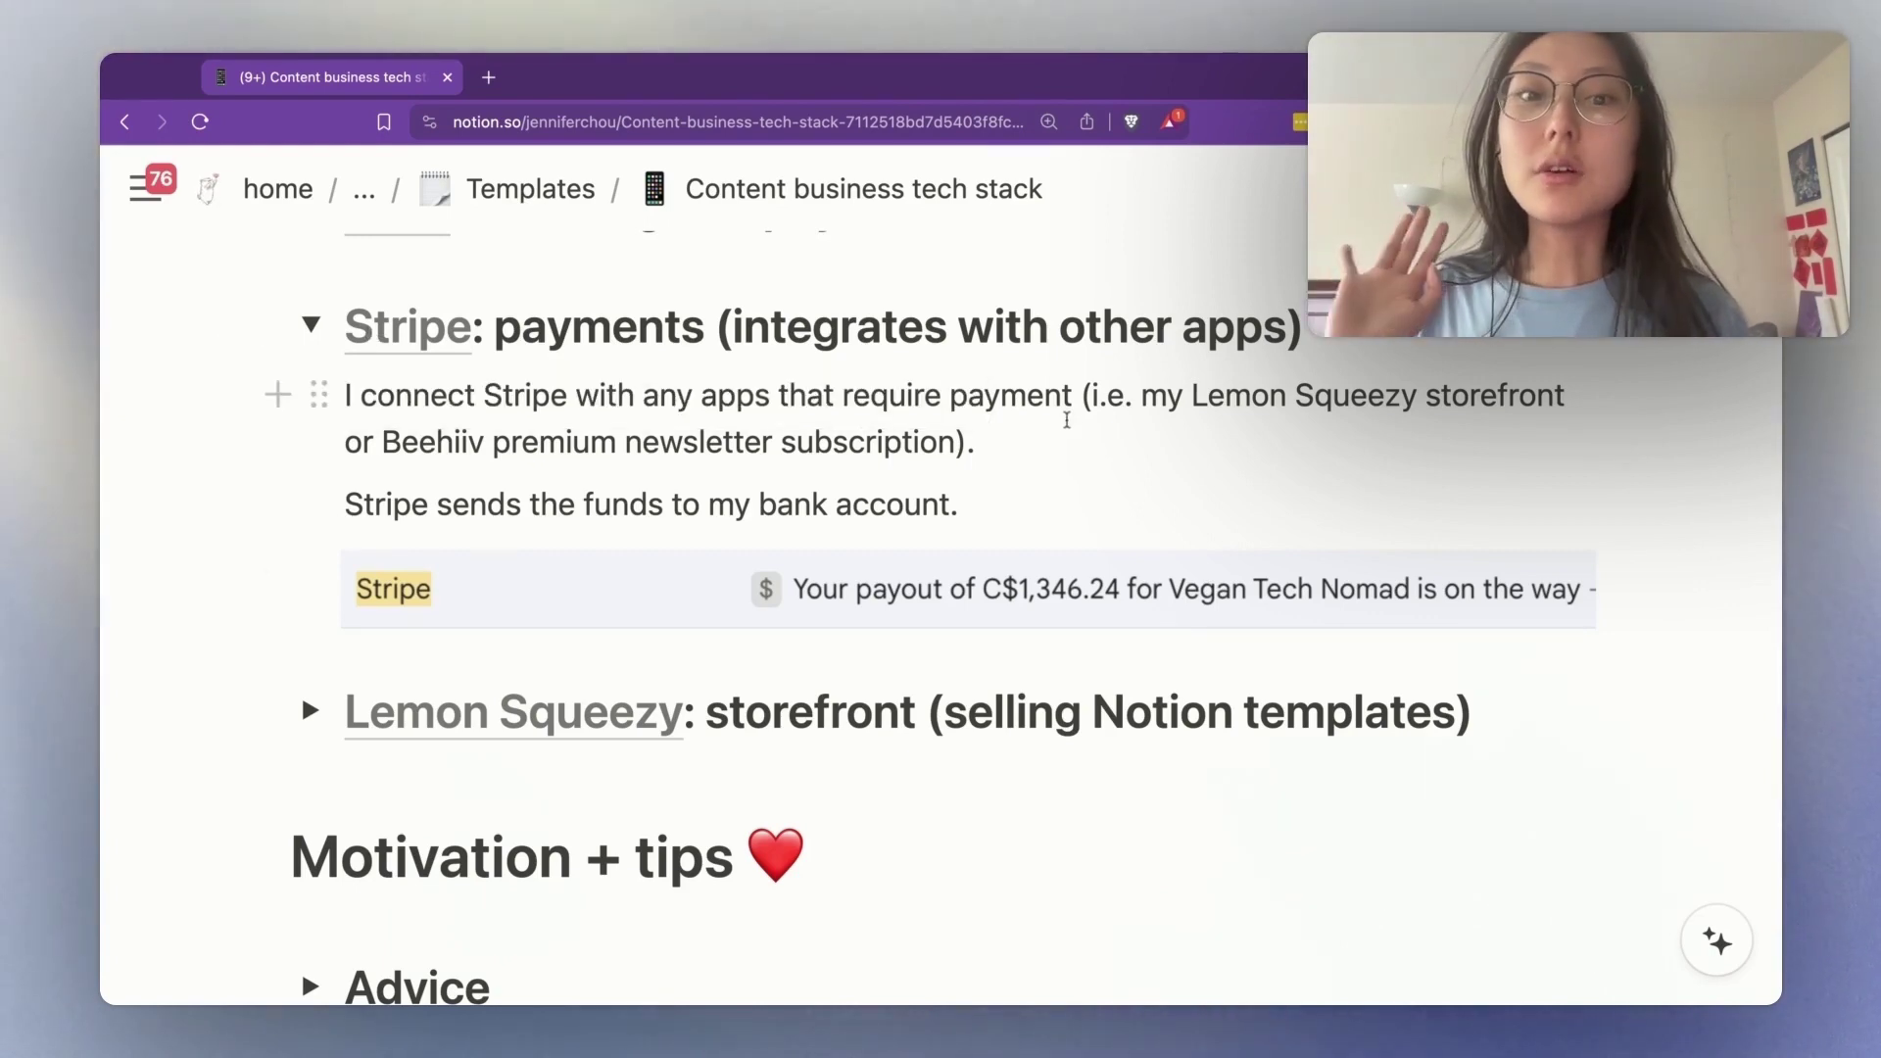
pyautogui.moveTo(1384, 397); pyautogui.dragTo(1196, 401)
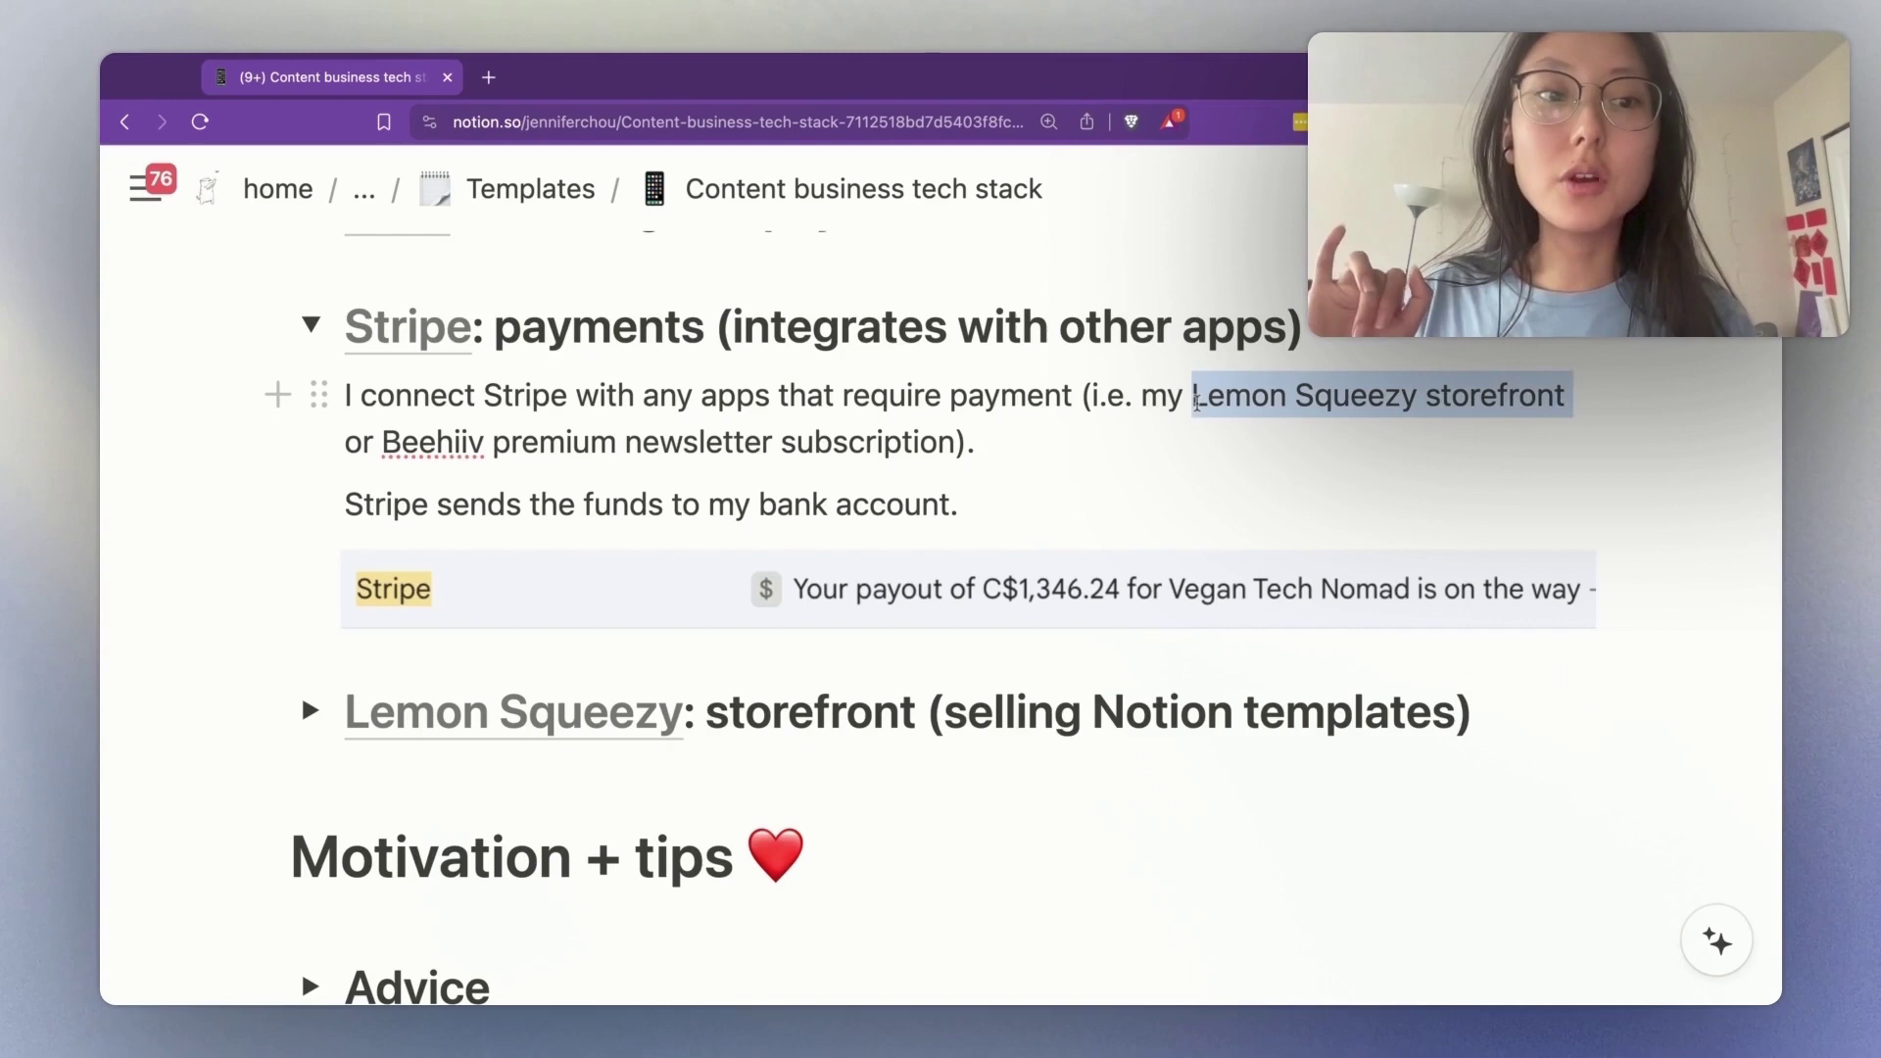
# Collapse Stripe and expand Lemon Squeezy, pointing out the merchant-of-record explanation
pyautogui.click(310, 324)
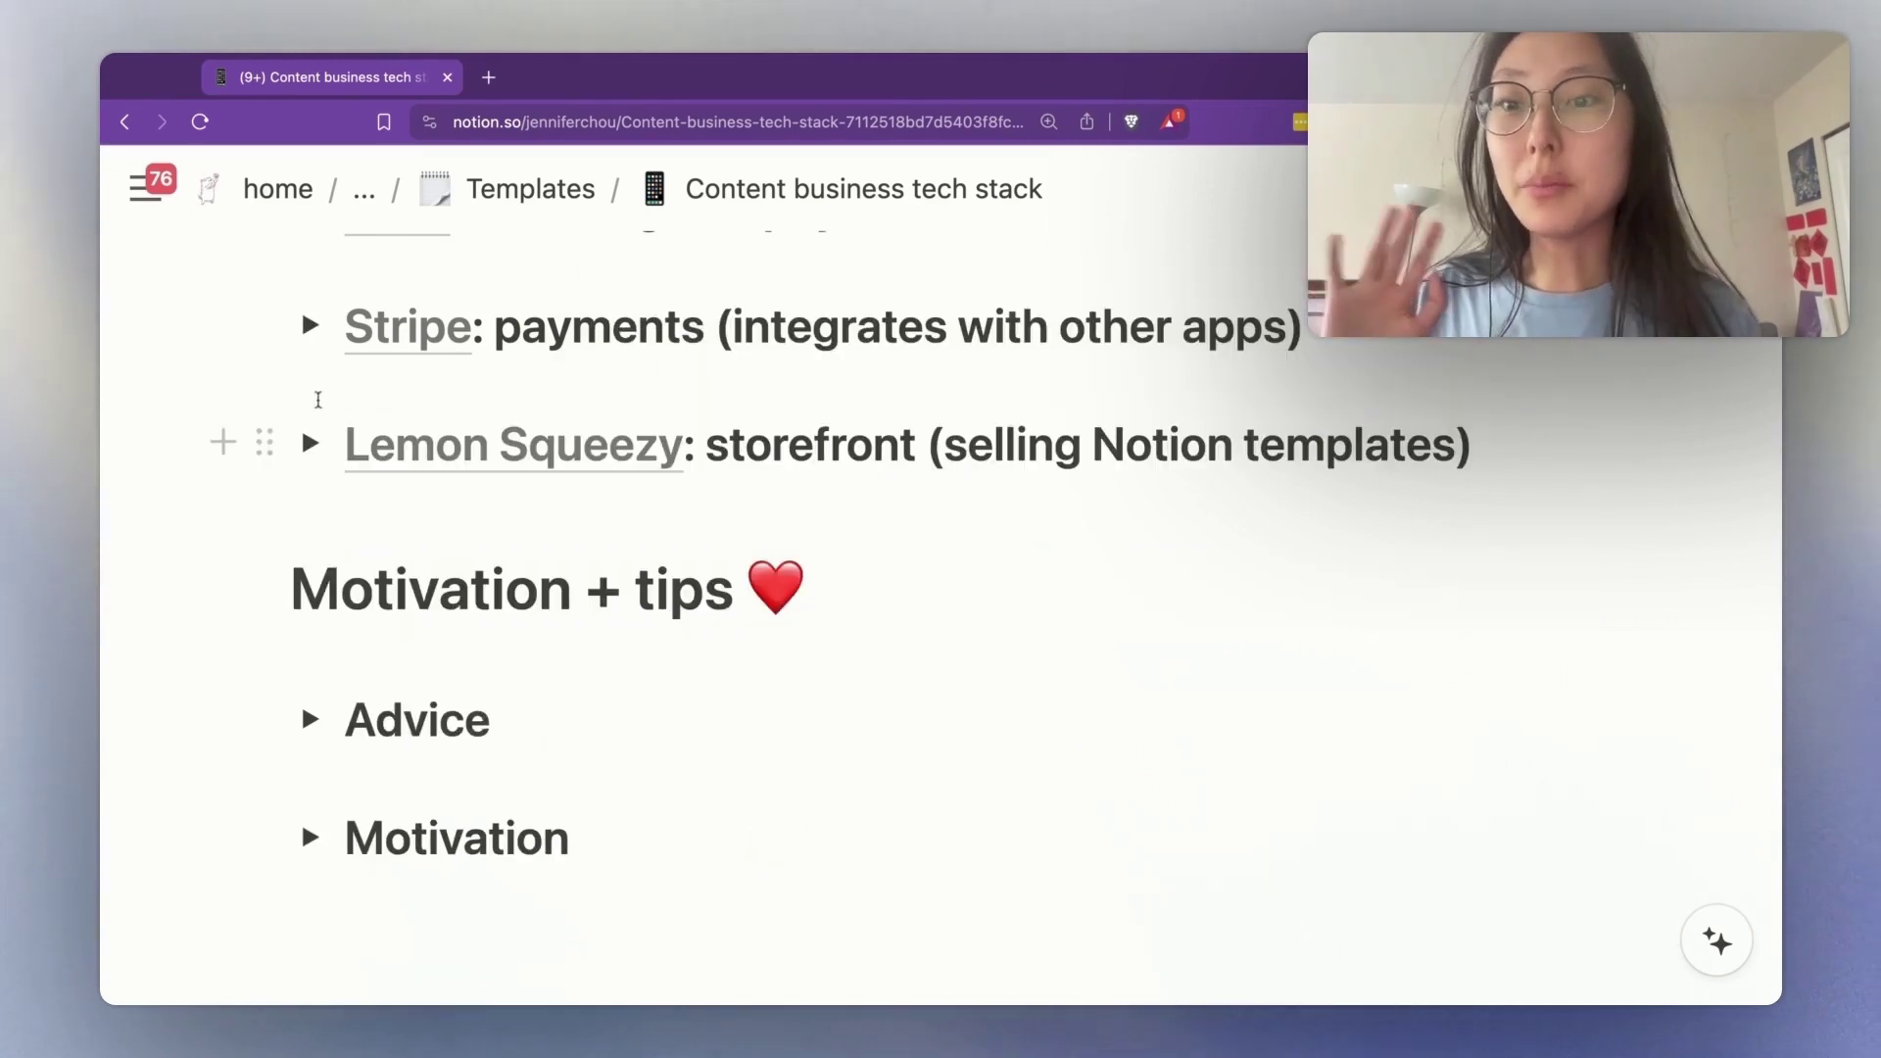
pyautogui.click(311, 442)
pyautogui.click(788, 453)
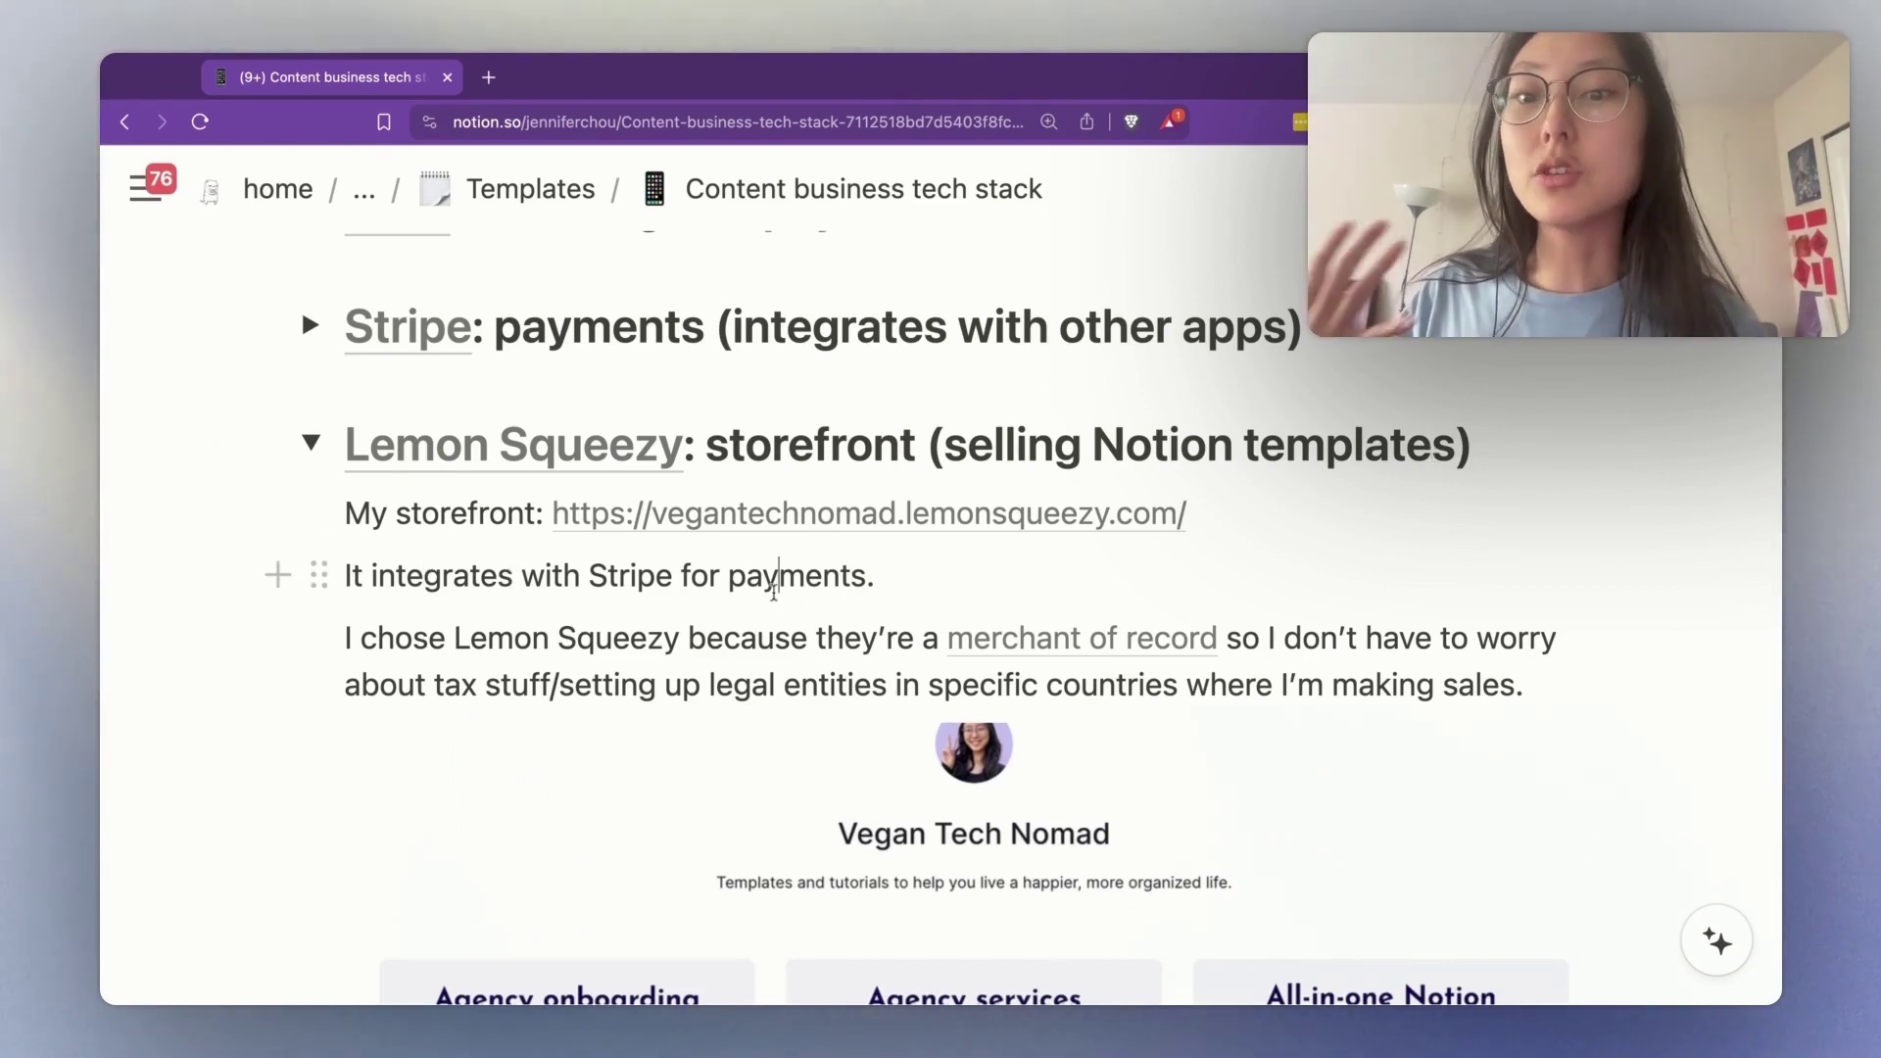
pyautogui.click(630, 642)
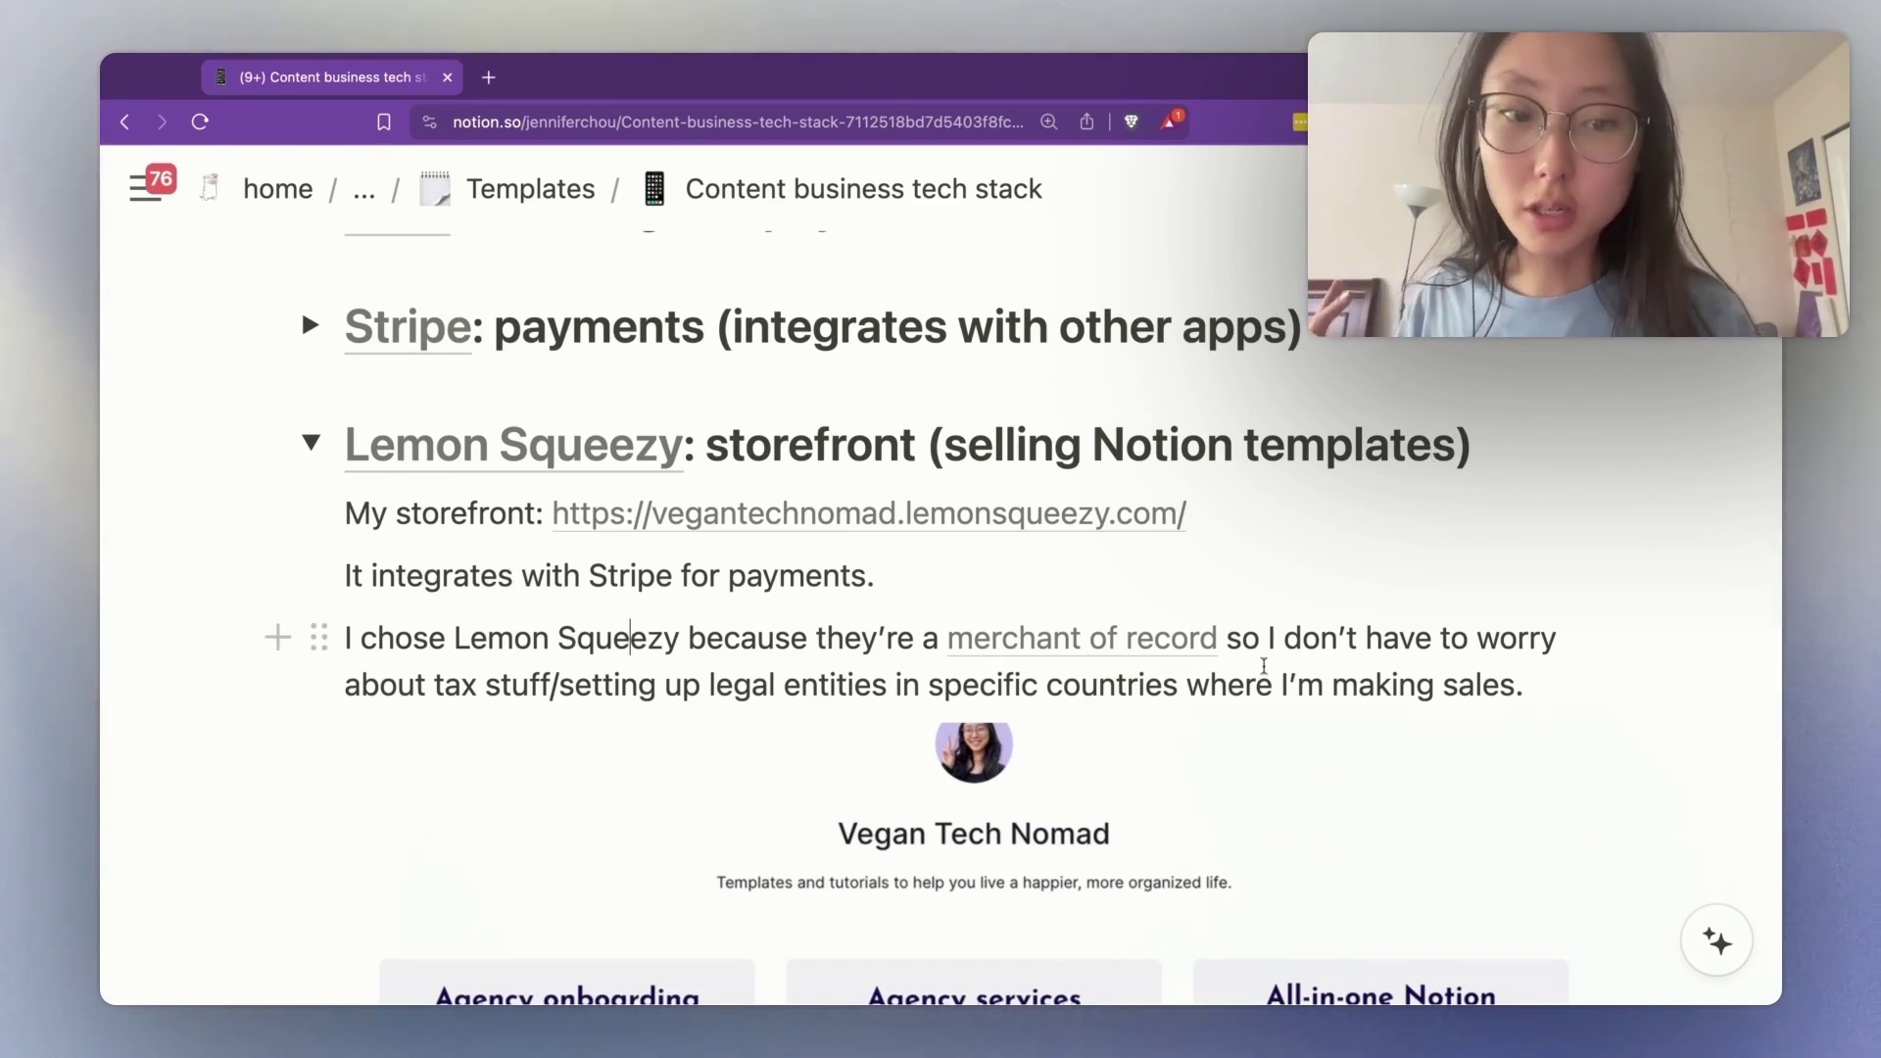
# Scroll the Lemon Squeezy embed to the Habit tracking system product and its checkout form
pyautogui.scroll(-4, 523, 802)
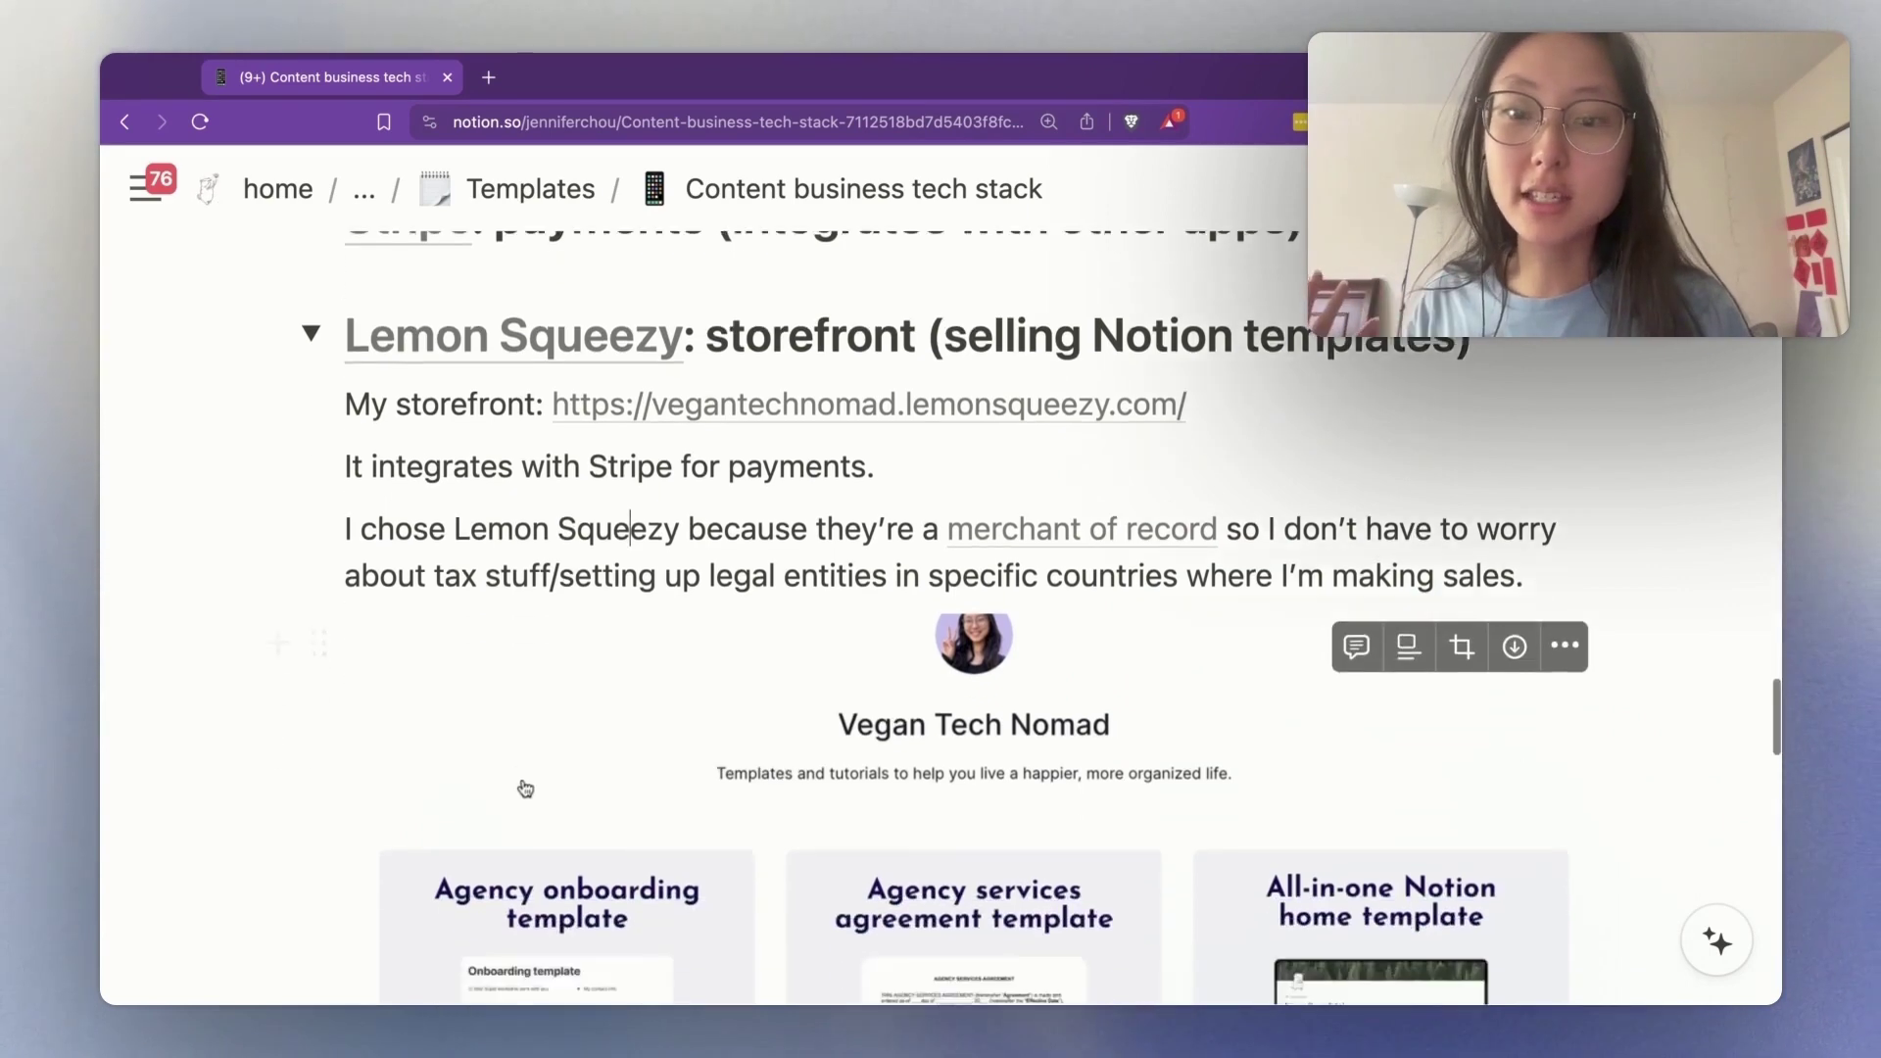
pyautogui.scroll(-10, 862, 490)
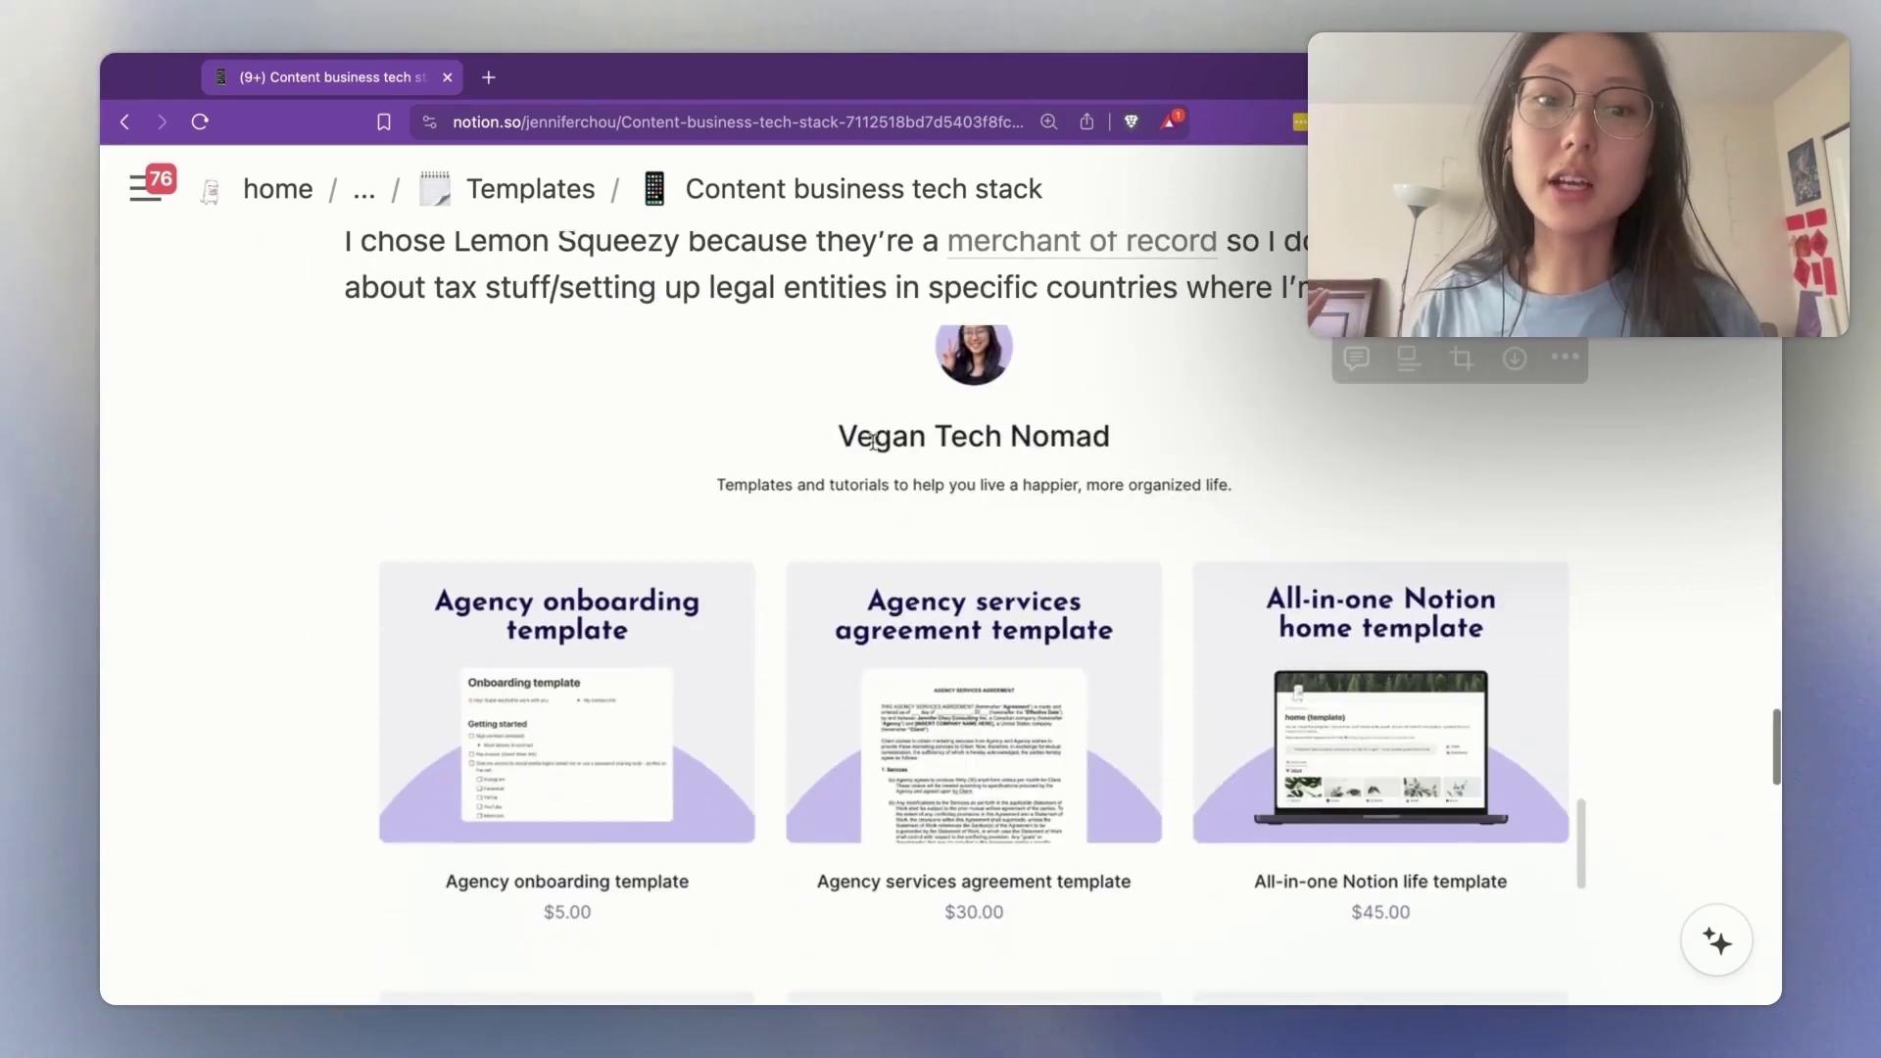
pyautogui.scroll(-12, 1012, 759)
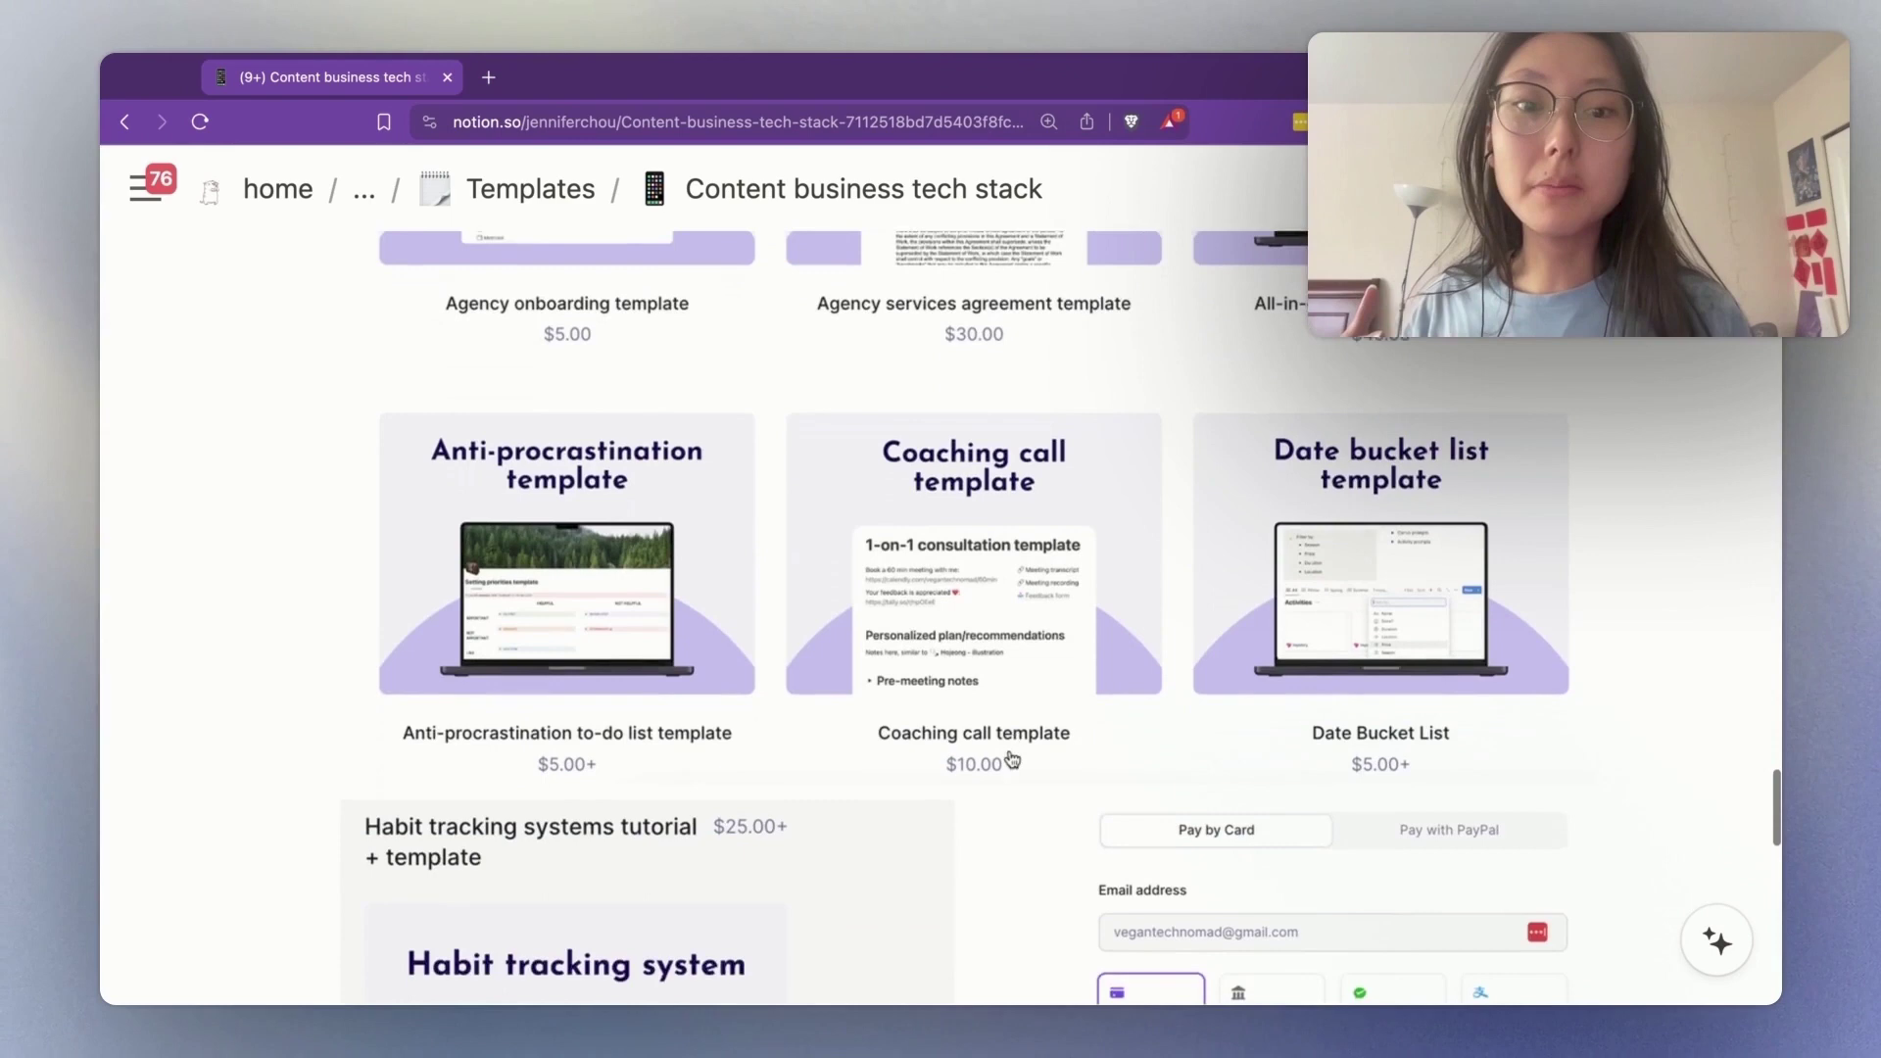
pyautogui.scroll(-5, 1071, 617)
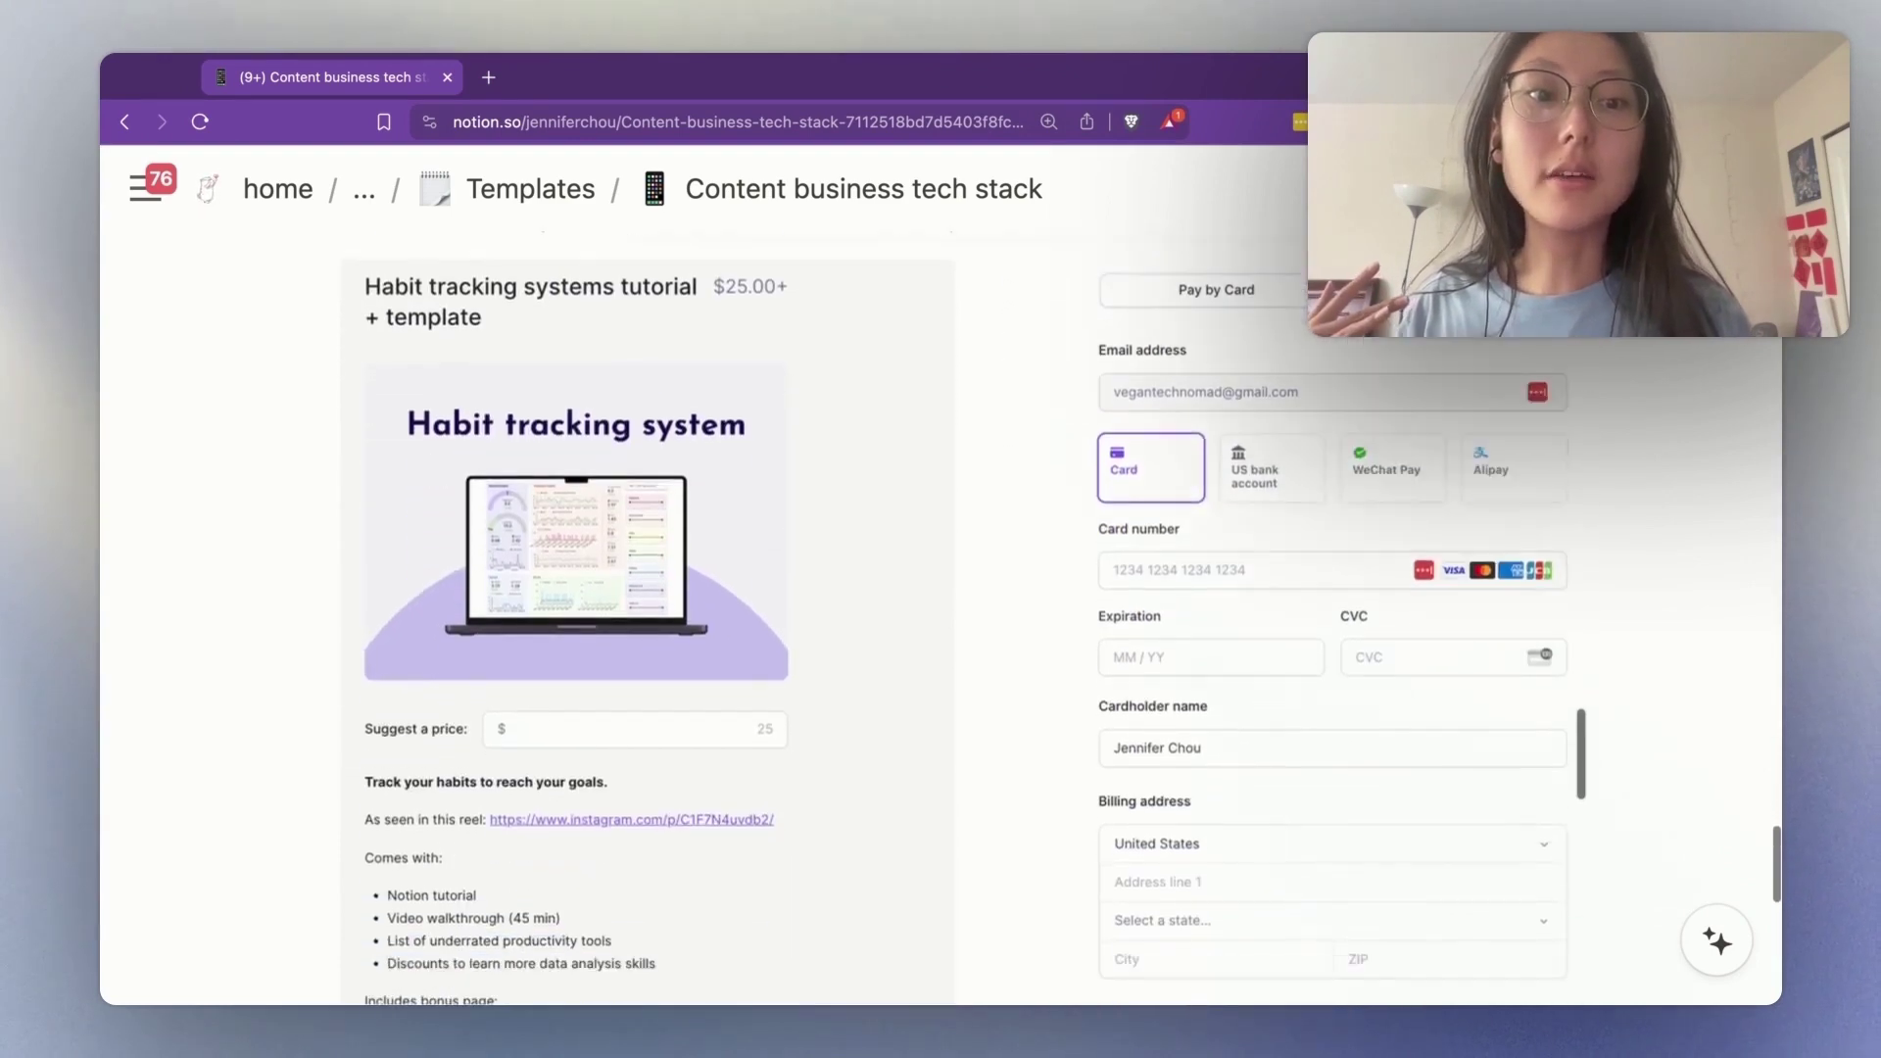
pyautogui.scroll(3, 1071, 617)
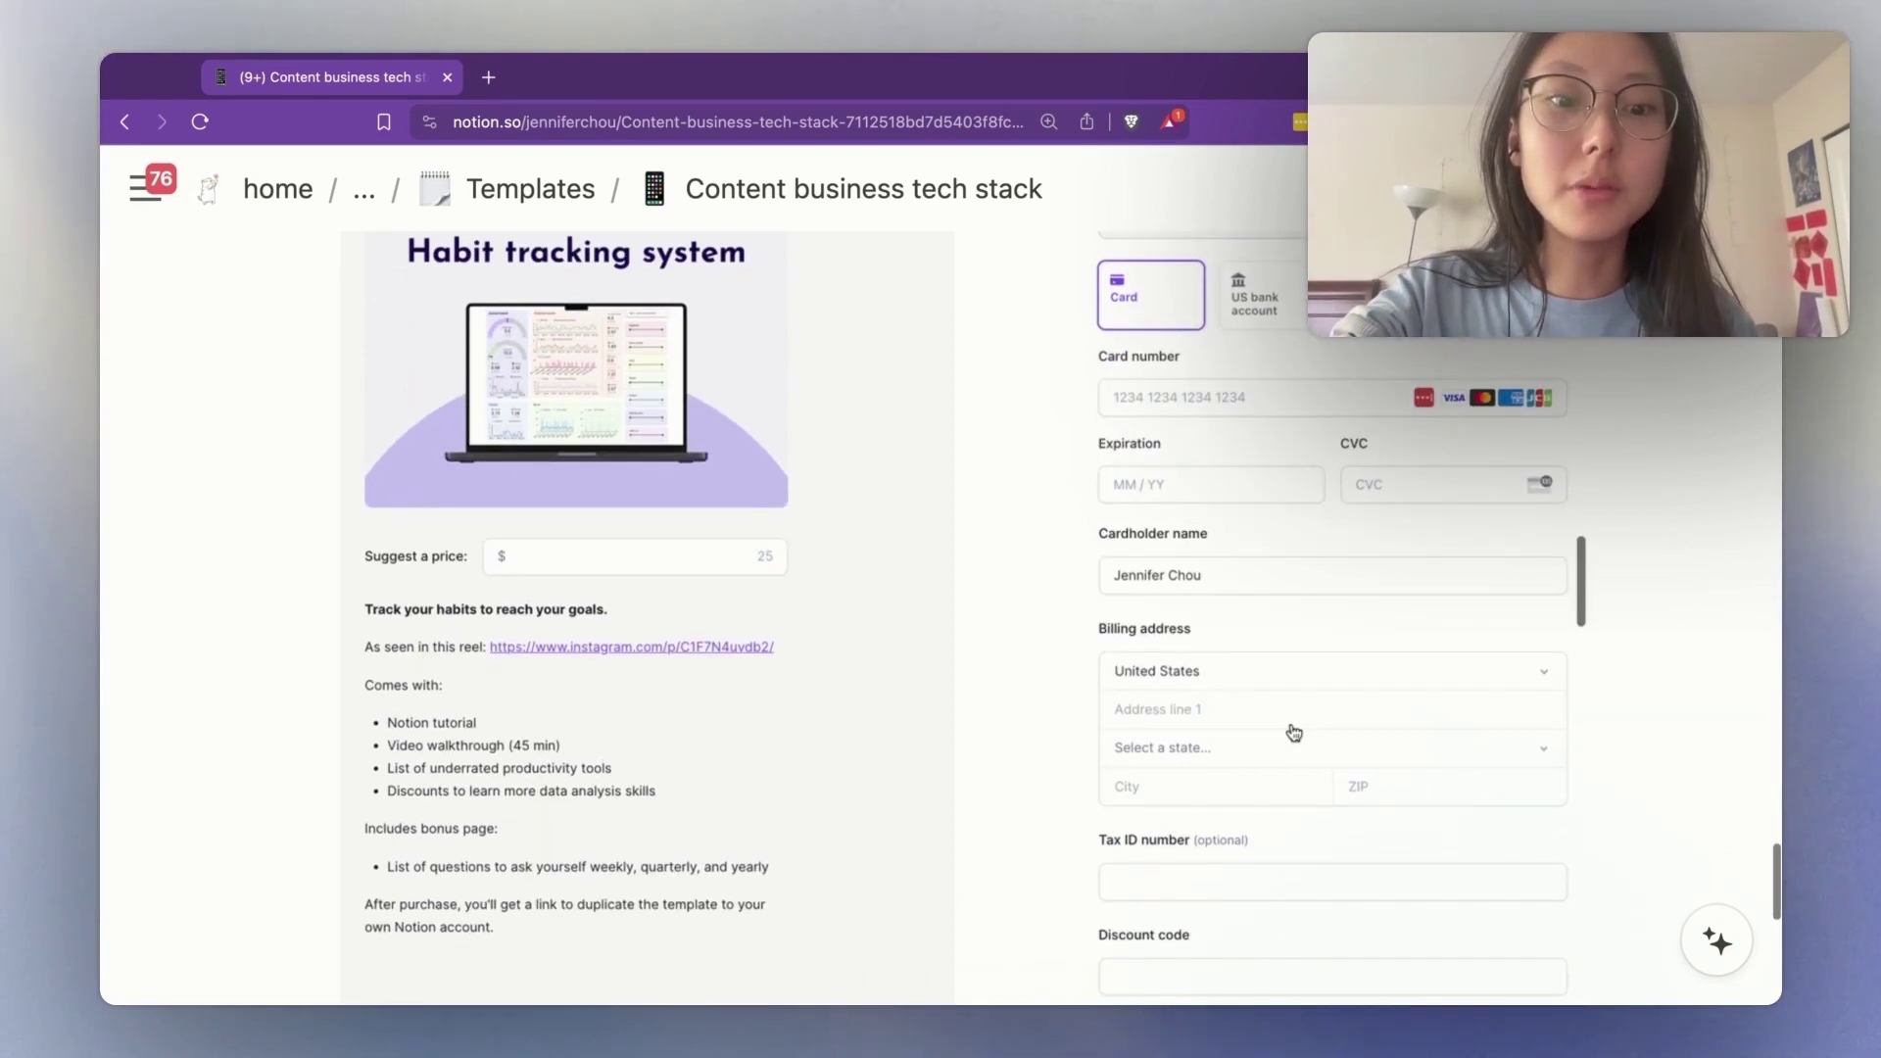
pyautogui.scroll(3, 1293, 733)
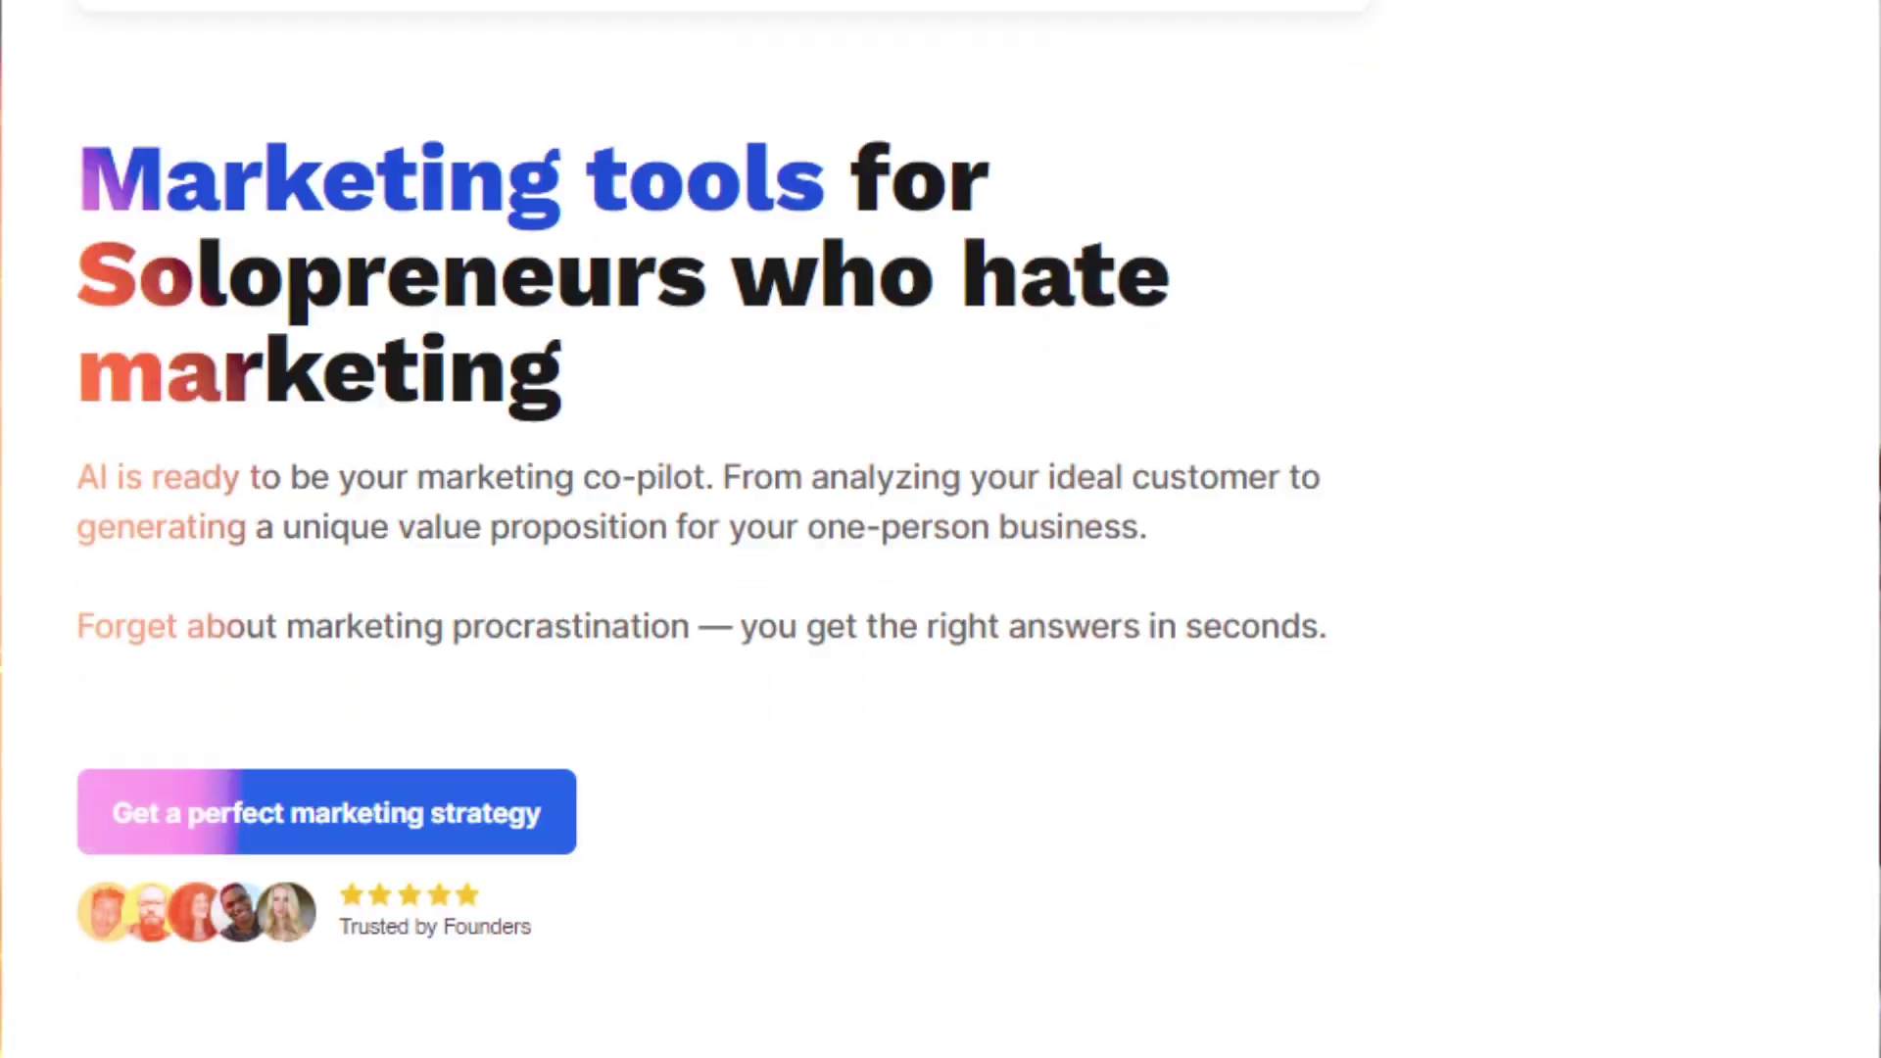
# Scroll FounderPal's homepage down to the 'Ready to market your product' call-to-action and footer
pyautogui.scroll(-15, 686, 529)
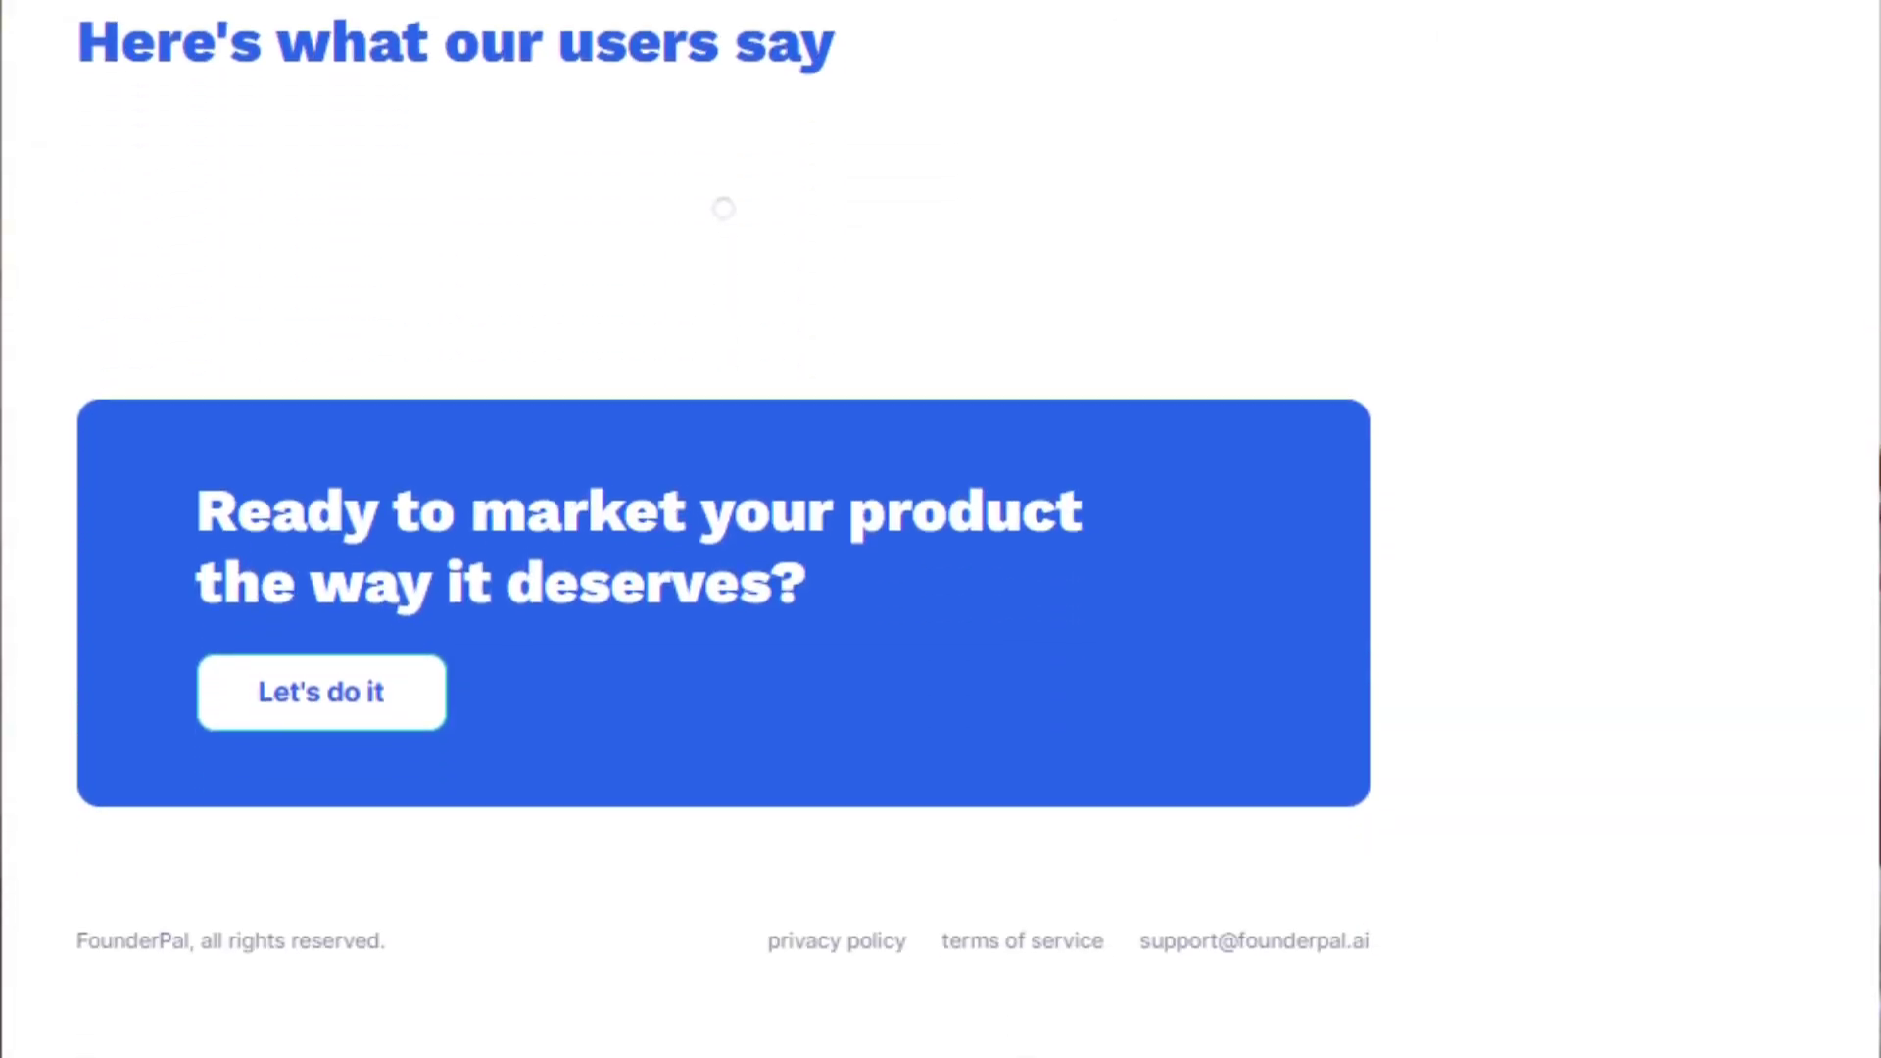